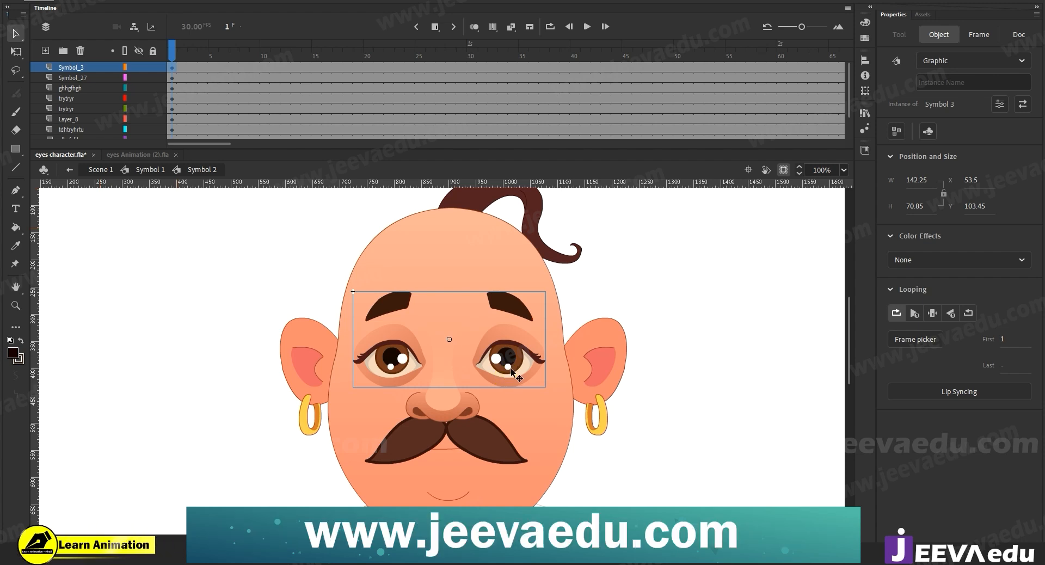
Step: Open the eyes symbol (Symbol 3) for editing and select all the eye and eyebrow parts
double_click(509, 367)
left_click_drag(588, 276, 350, 408)
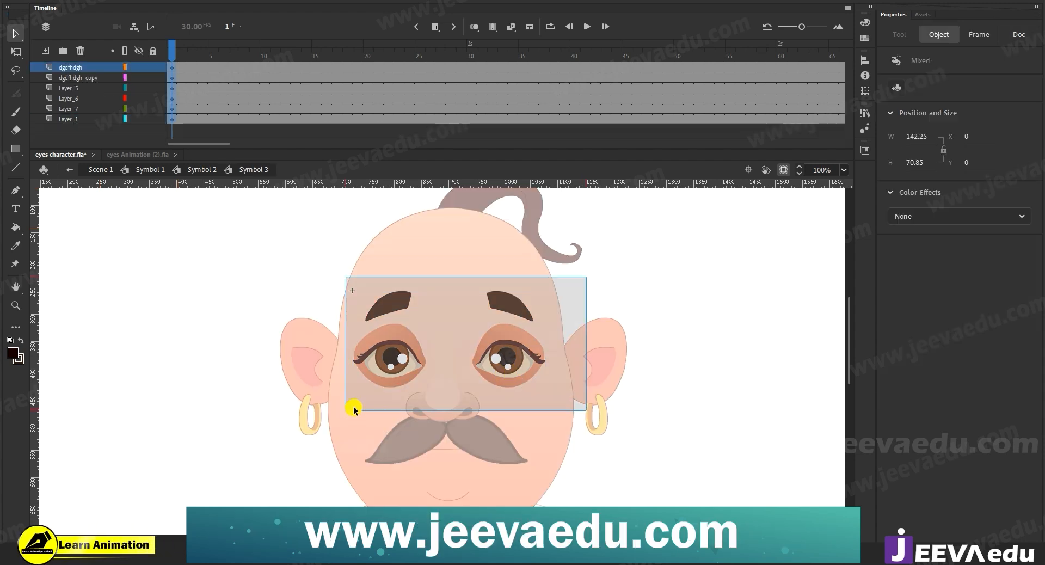
key("z")
left_click(457, 339)
left_click_drag(462, 385, 456, 365)
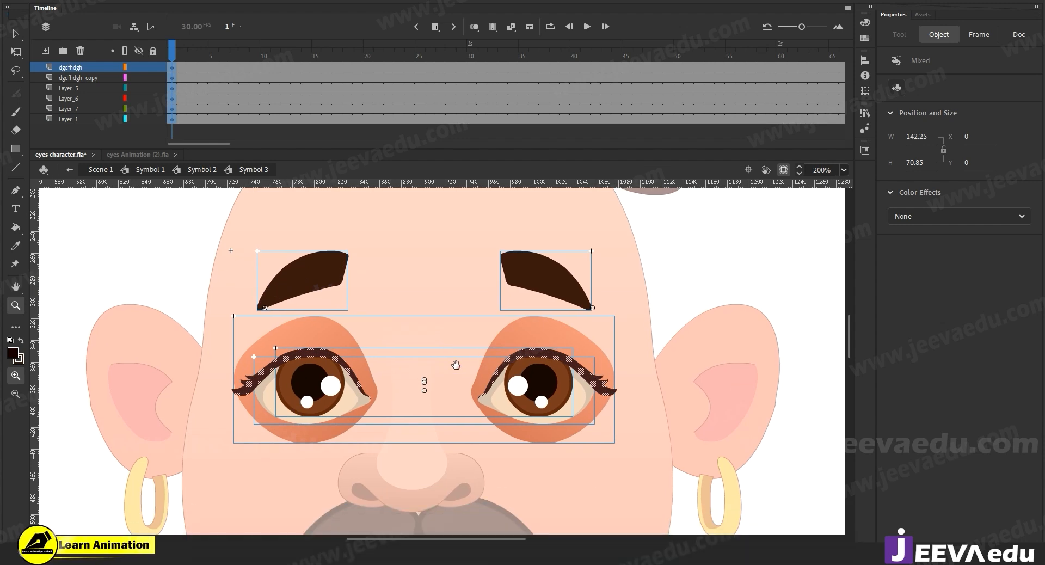
left_click(177, 129)
key("v")
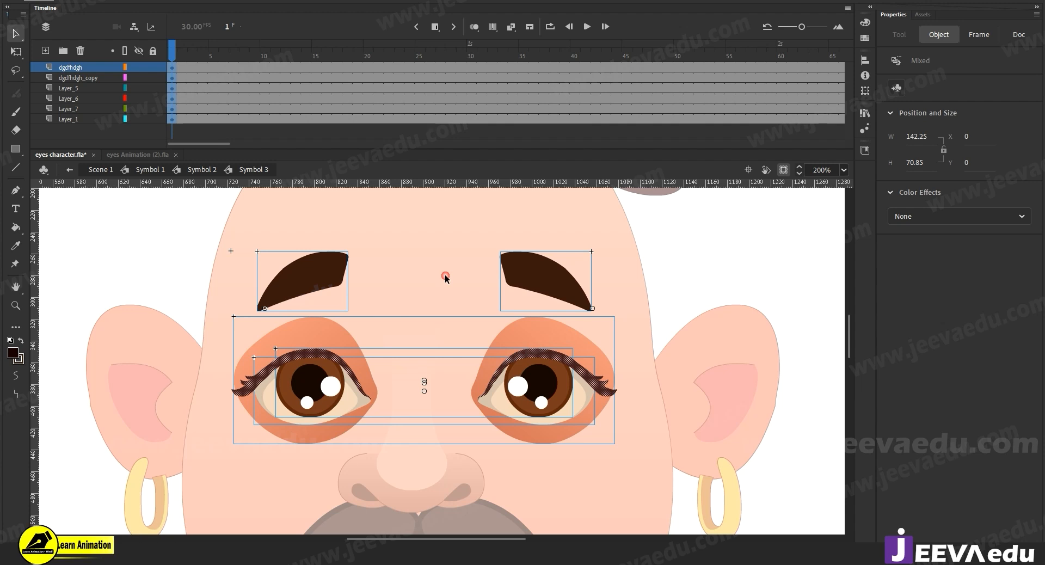
Step: Hide the eyebrow layers dgdfhdgh_copy and dgdfhdgh, and toggle Layer_5's visibility to identify what it holds
left_click(140, 76)
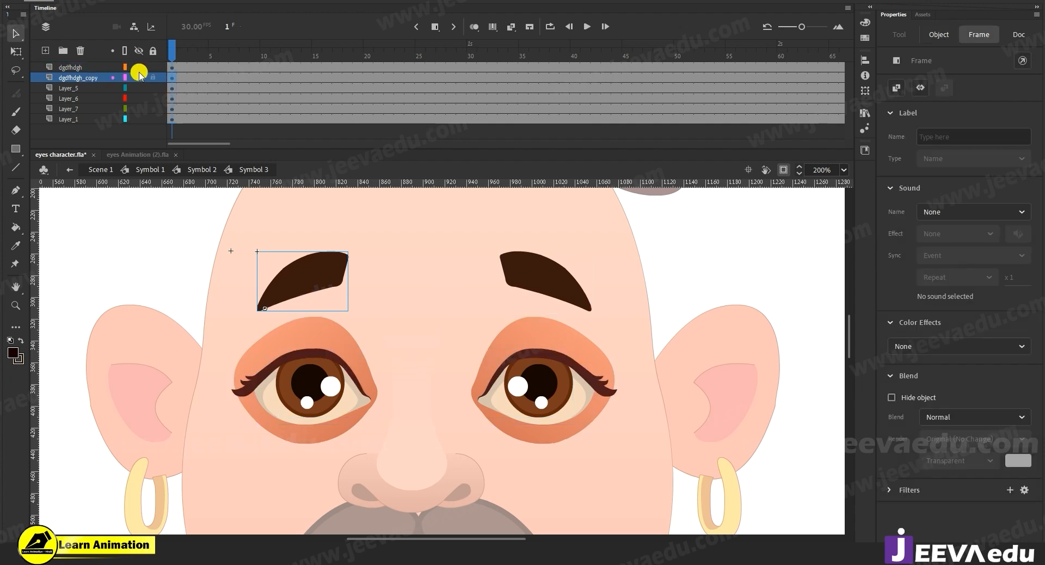
left_click(139, 76)
left_click(139, 68)
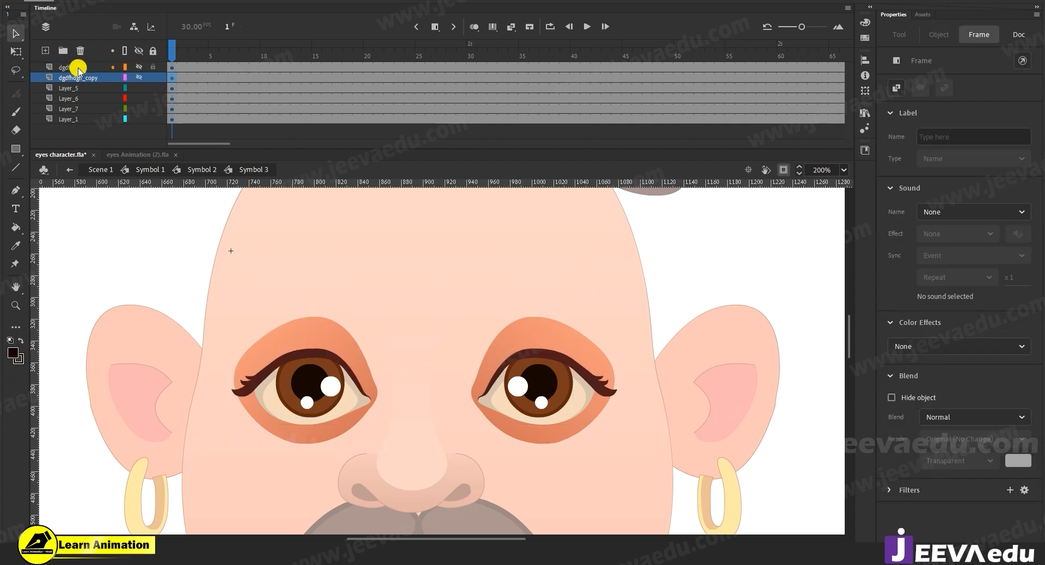
left_click(143, 81)
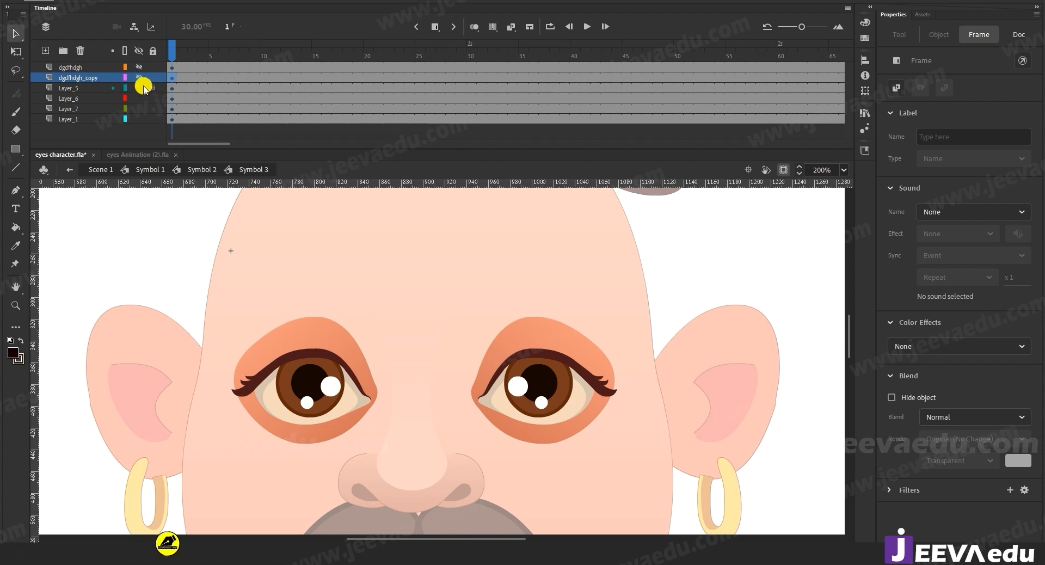
left_click(141, 88)
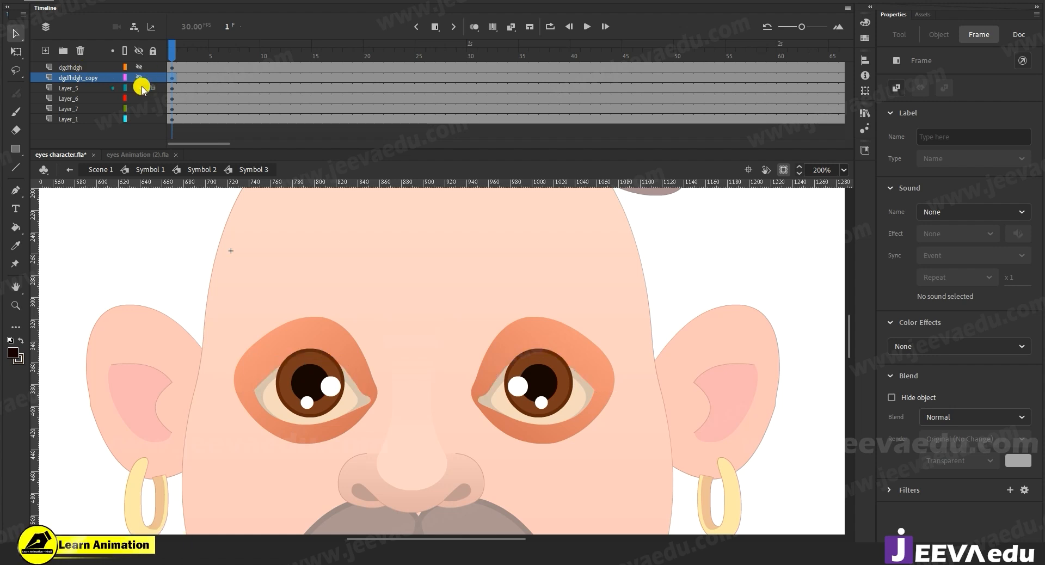
left_click(141, 89)
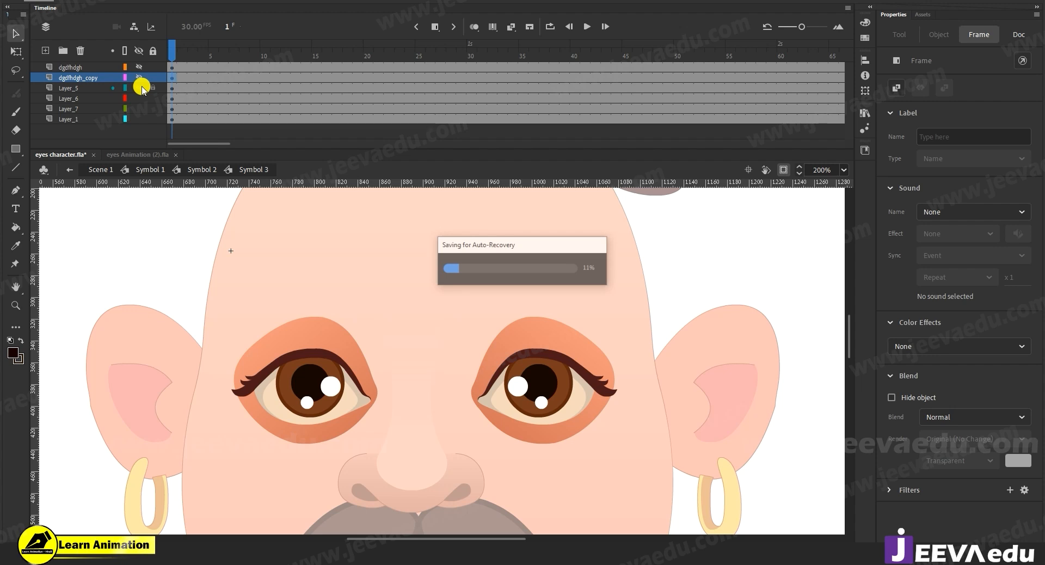
Step: Hide the iris layer Layer_6 and the eye-white layer Layer_7 to identify the parts on each
left_click(544, 355)
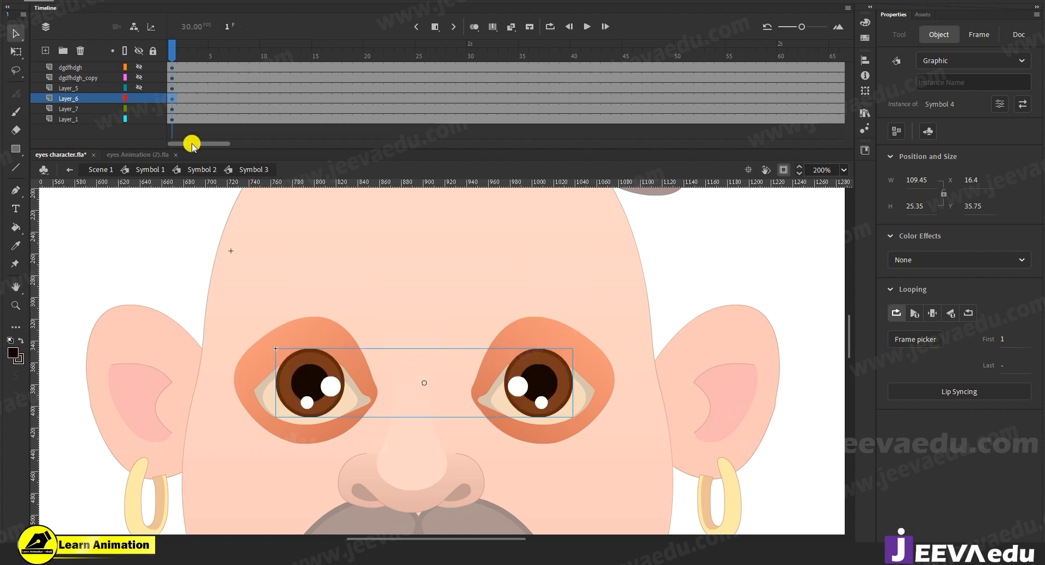
left_click(139, 98)
left_click(139, 108)
left_click(139, 108)
left_click(311, 404)
left_click_drag(319, 415, 456, 250)
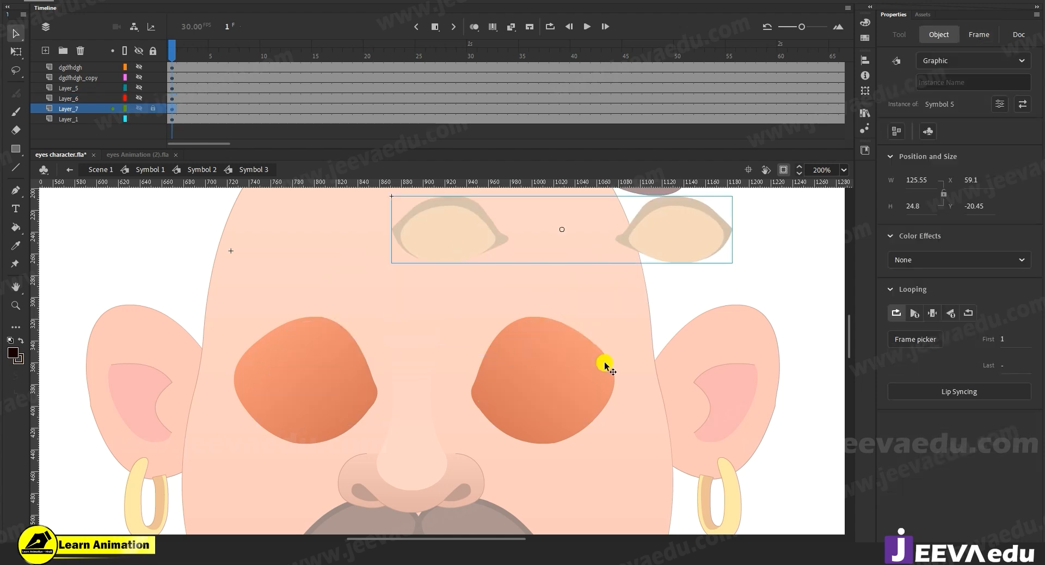
key("ctrl+z")
left_click(140, 109)
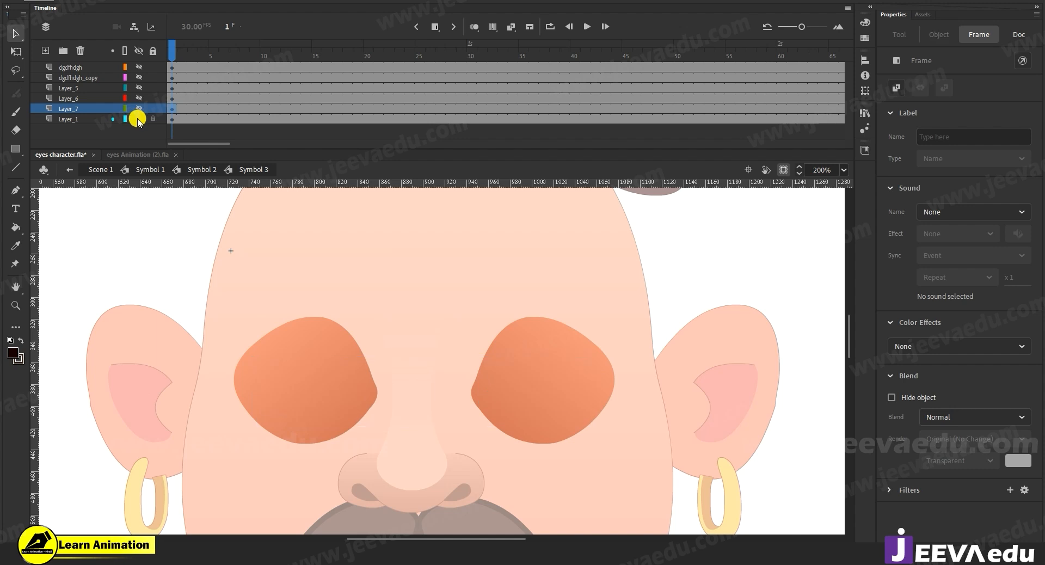
Step: Toggle the eye-socket layer Layer_1 off and on, and show all the hidden layers again
left_click(139, 119)
left_click(138, 118)
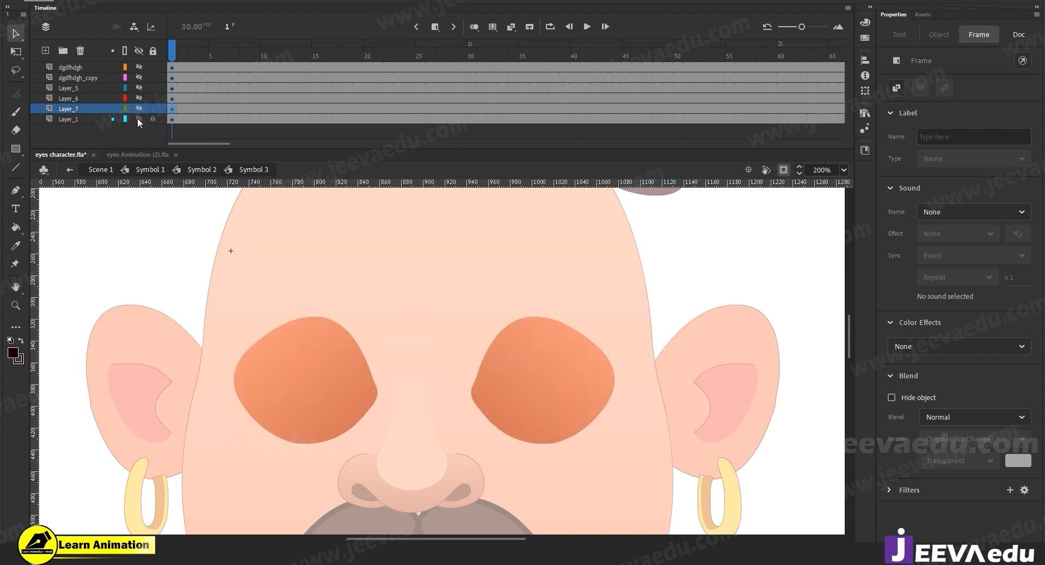
left_click(139, 89)
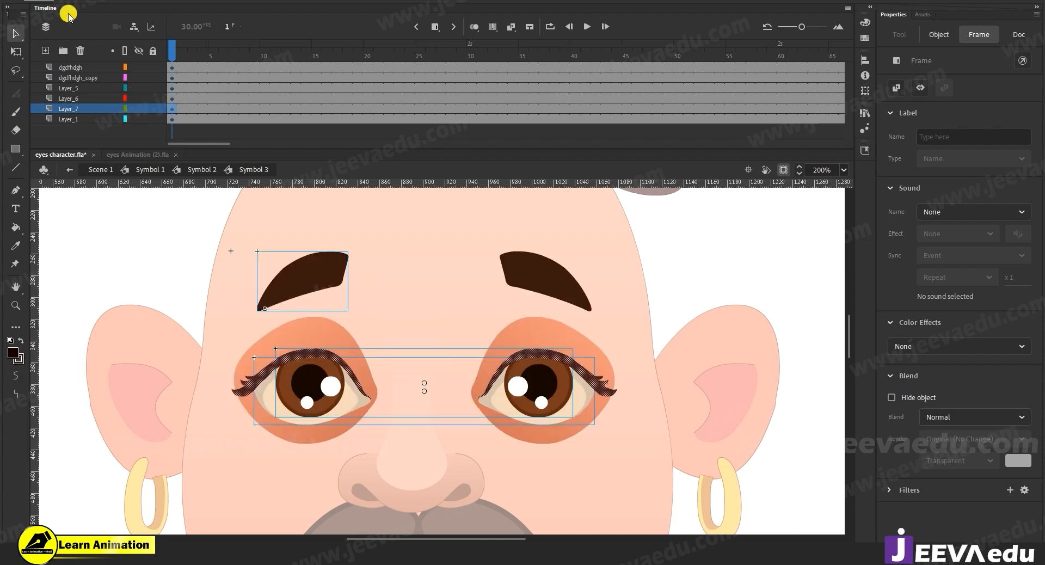
Step: Hide all the layers at once and show them again
left_click(139, 77, "alt")
left_click(139, 79, "alt")
left_click(139, 75, "alt")
left_click(139, 74, "alt")
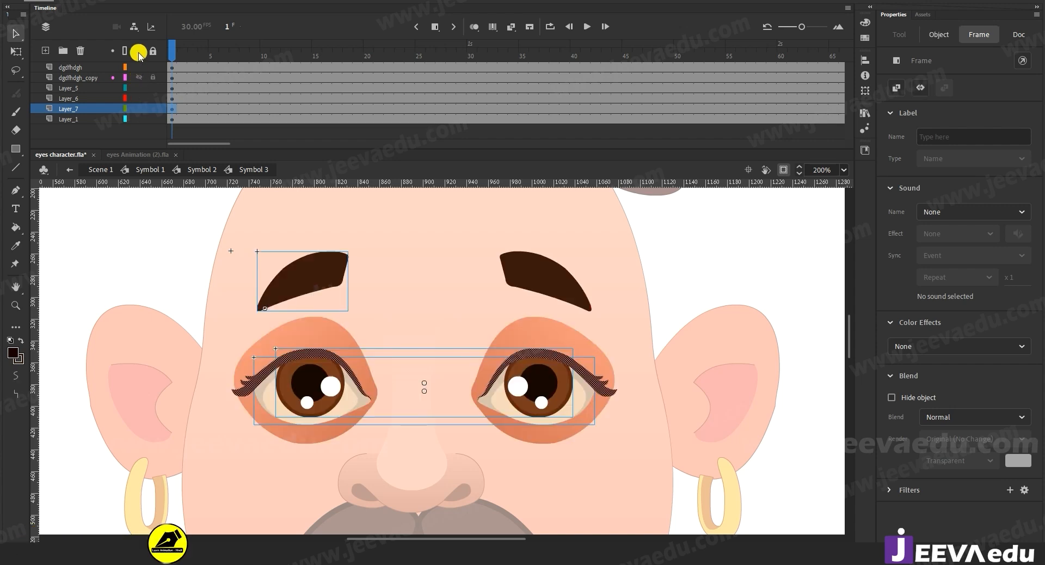
left_click(138, 49)
left_click(139, 51)
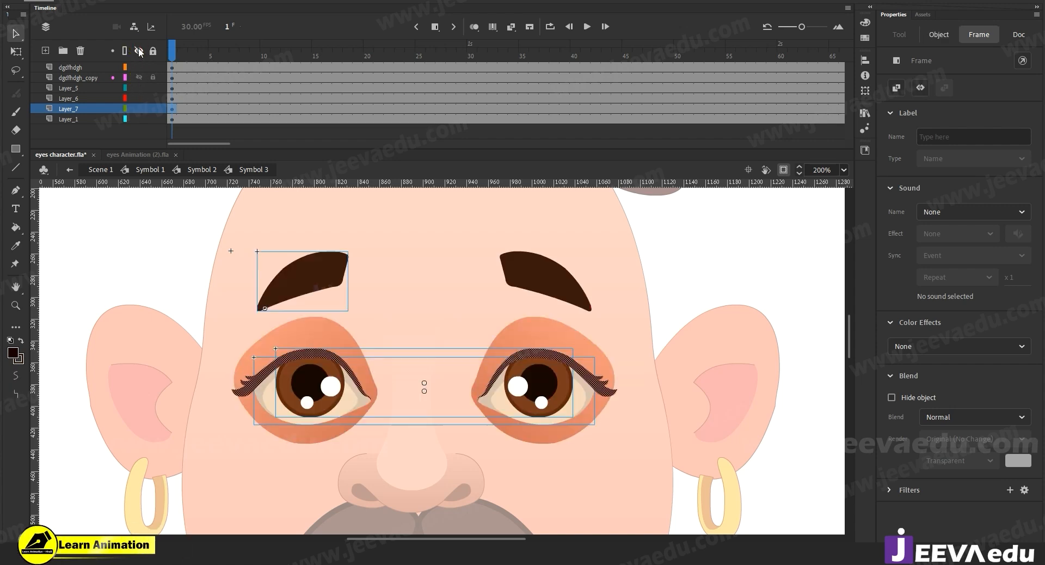
Step: Lock all the layers at once and unlock them again
left_click(153, 52)
left_click(154, 52)
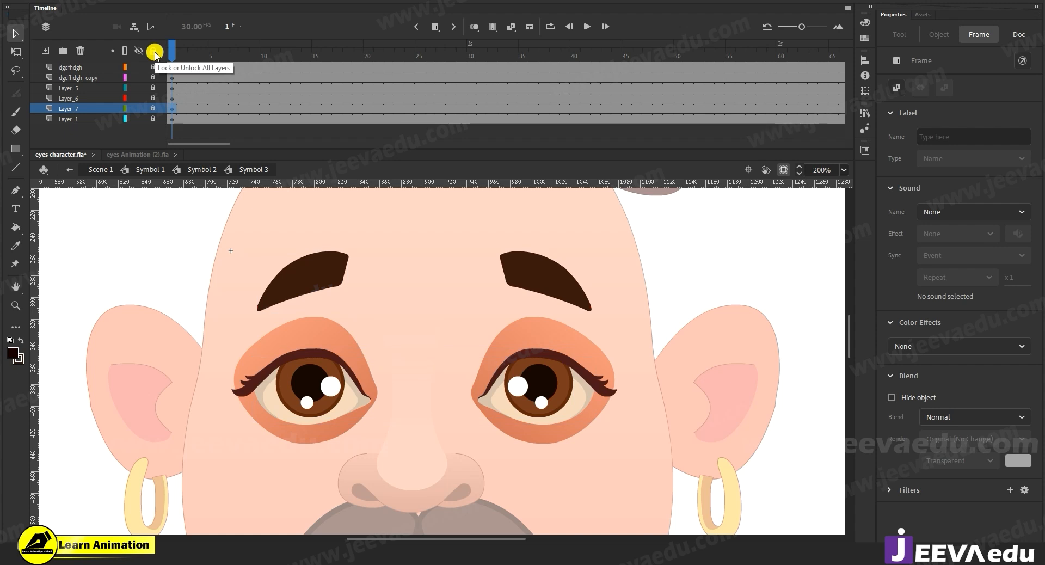
left_click(155, 52)
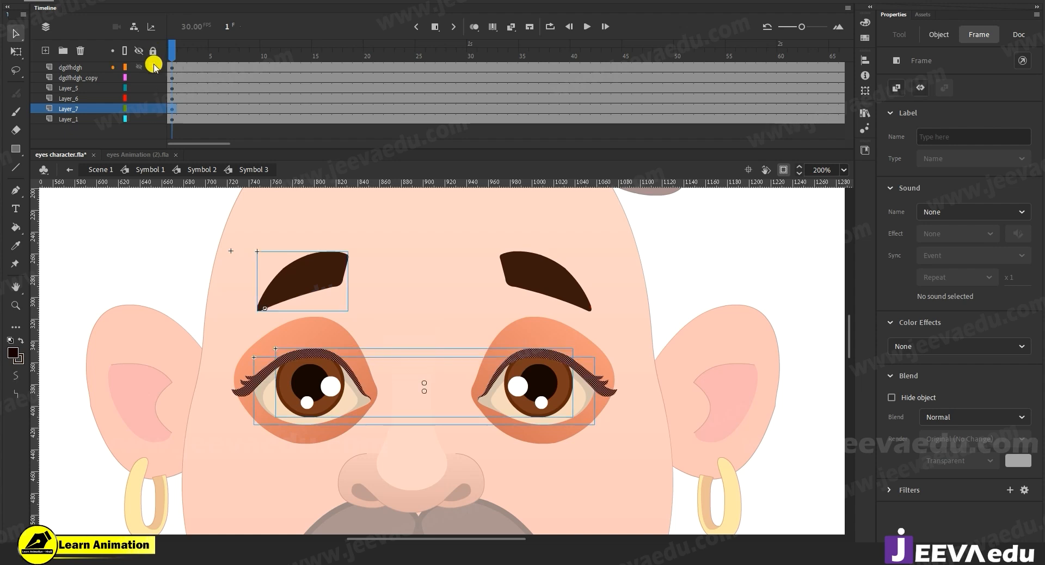
left_click(155, 85, "ctrl")
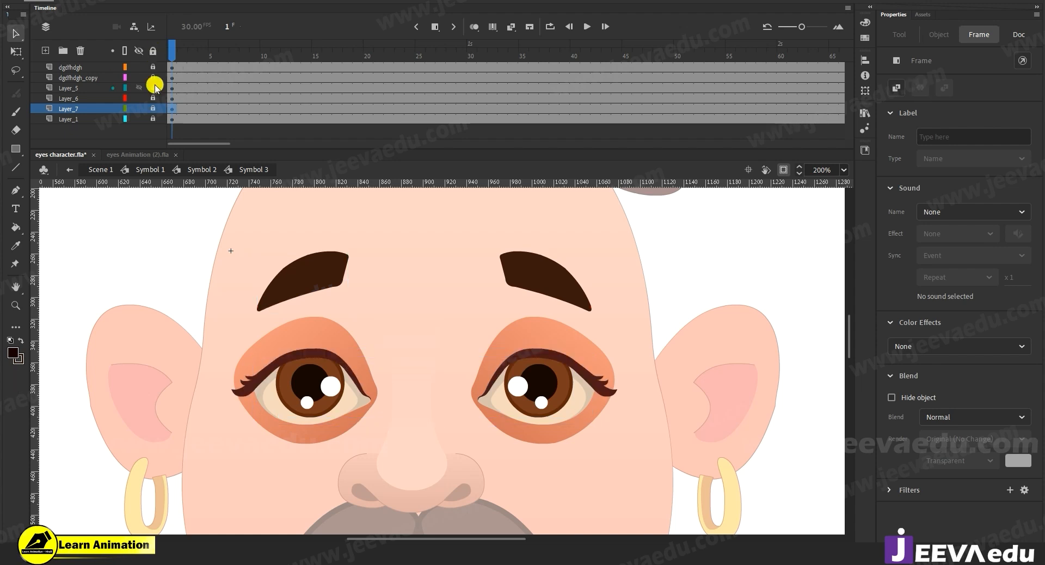
left_click(155, 85, "ctrl")
Step: Switch the visibility and outline display of all layers on and off, and clear the selection
left_click(139, 66, "ctrl")
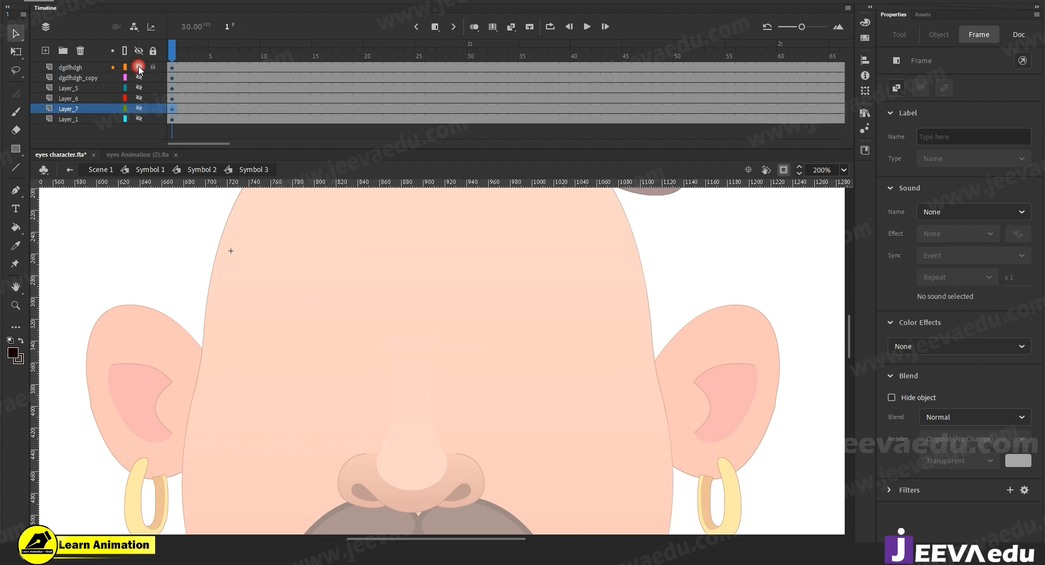
left_click(139, 67, "ctrl")
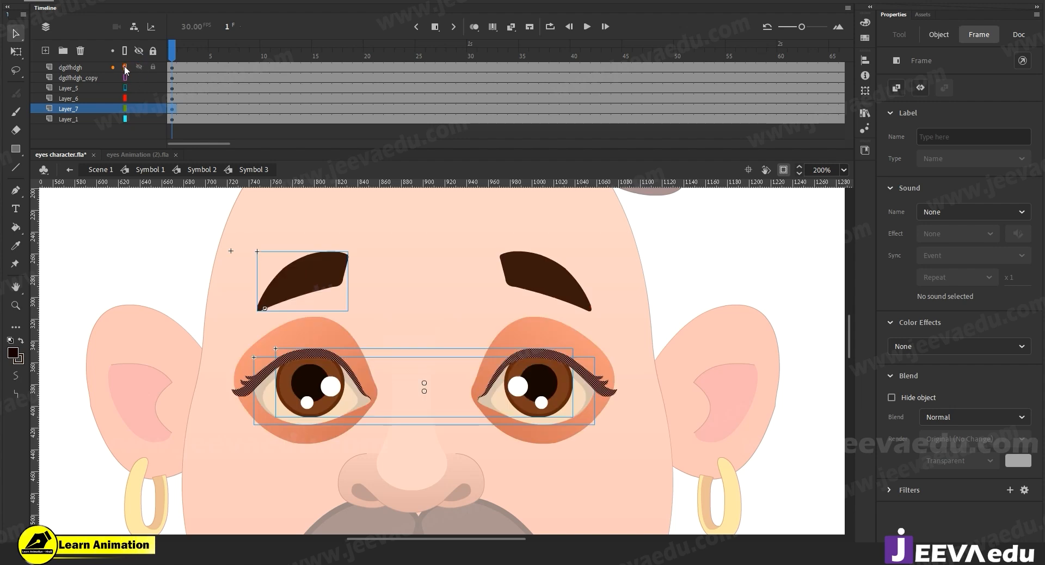
left_click(124, 65, "ctrl")
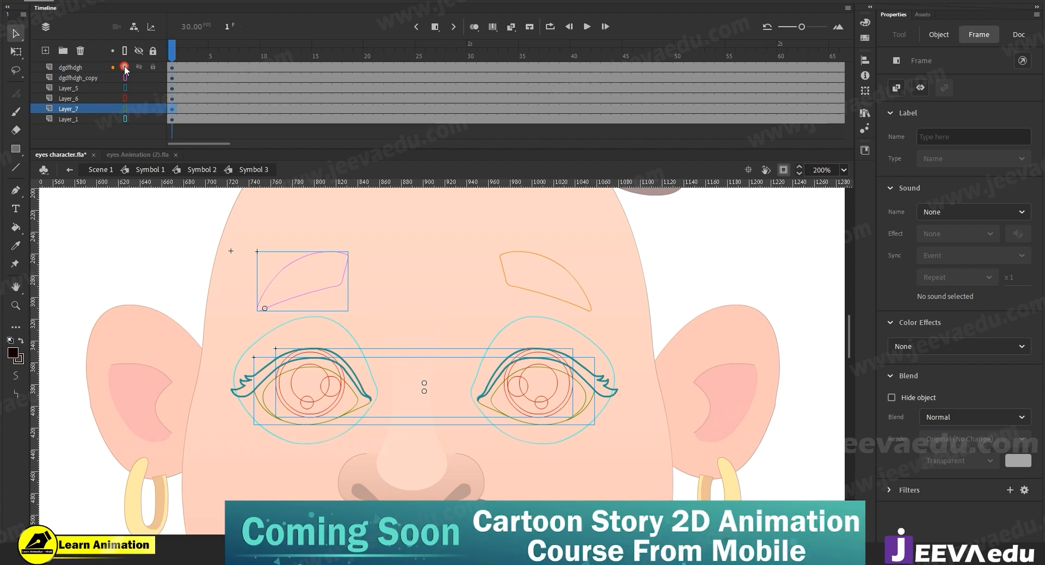
left_click(124, 65, "ctrl")
left_click(477, 429)
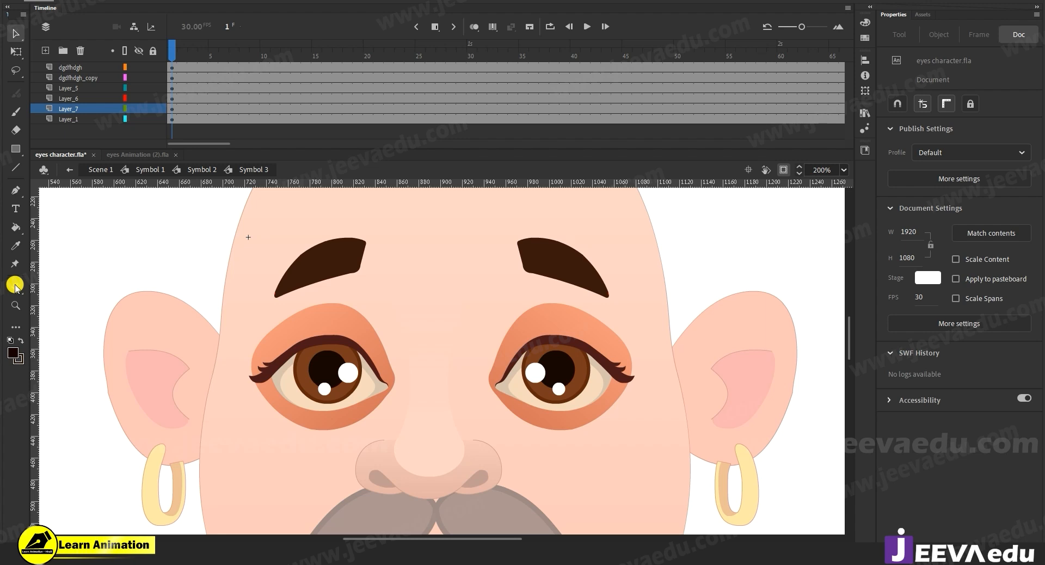
Step: Rename Layer_5, which holds both eyes' lashes, as abc
left_click(365, 354)
left_click(589, 349, "shift")
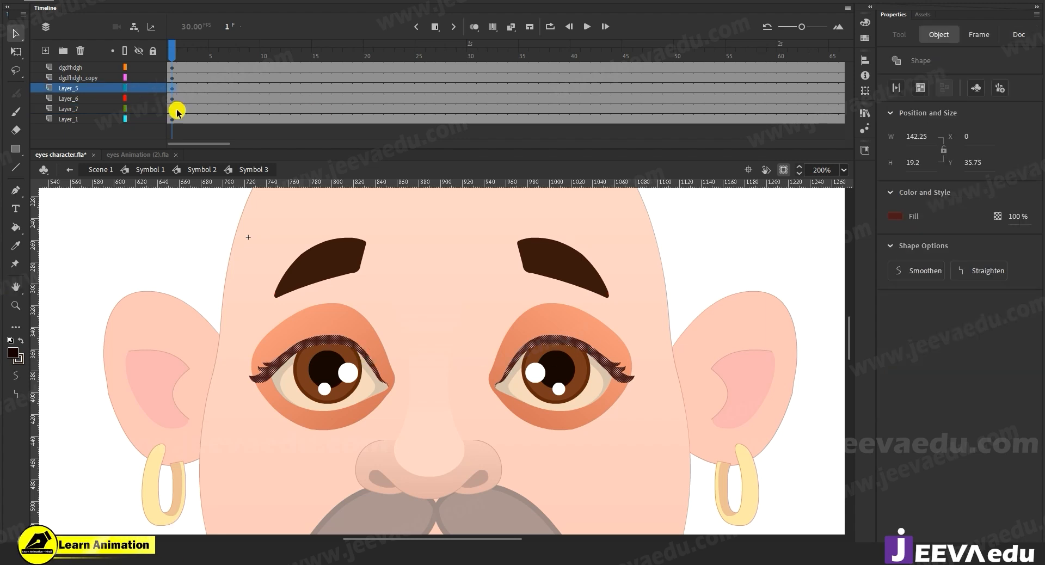
left_click(88, 91)
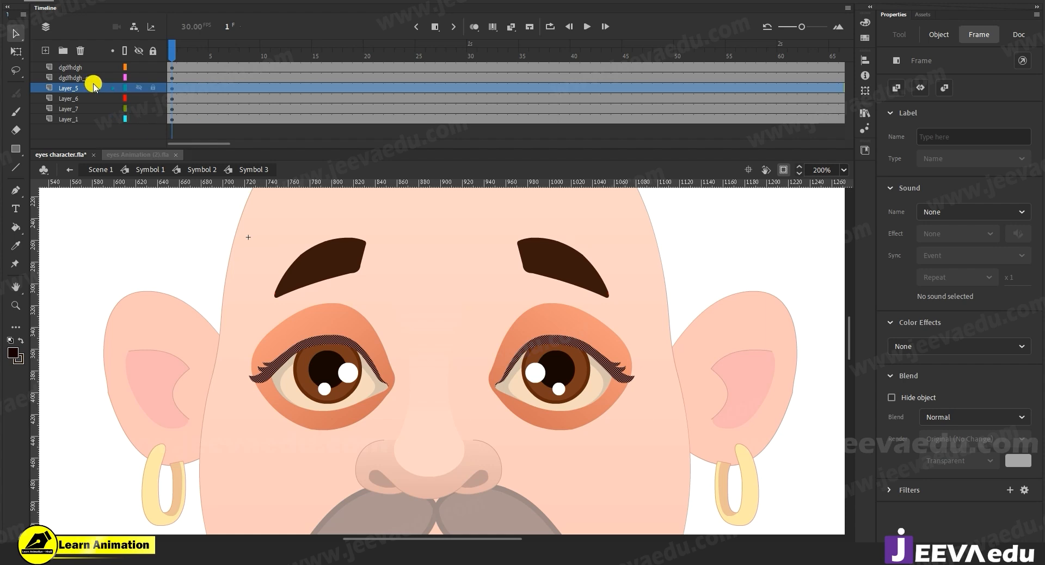
left_click(77, 93)
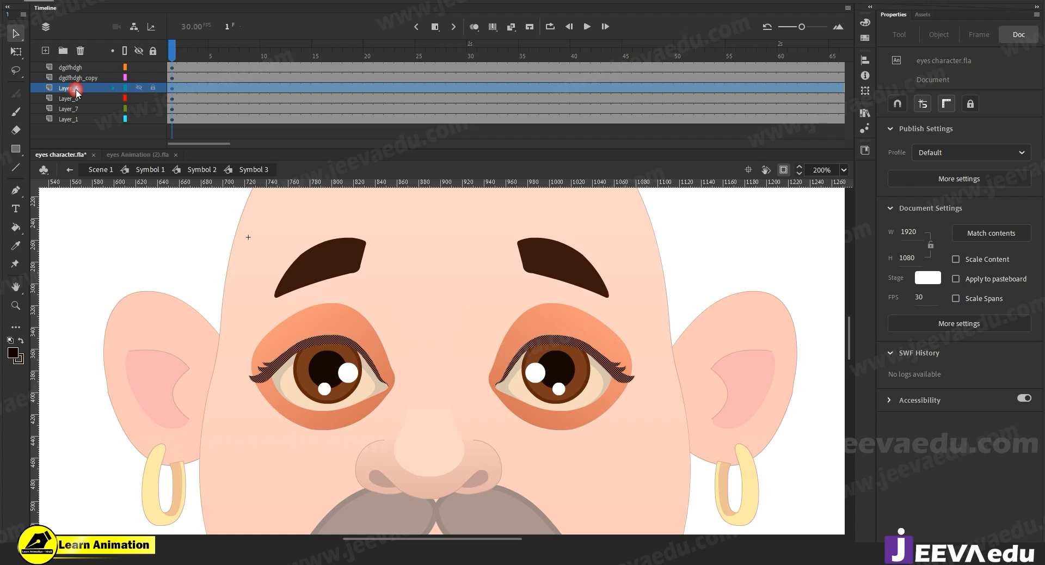
double_click(77, 90)
type("sdg")
left_click_drag(77, 90, 44, 89)
type("abc")
left_click(167, 256)
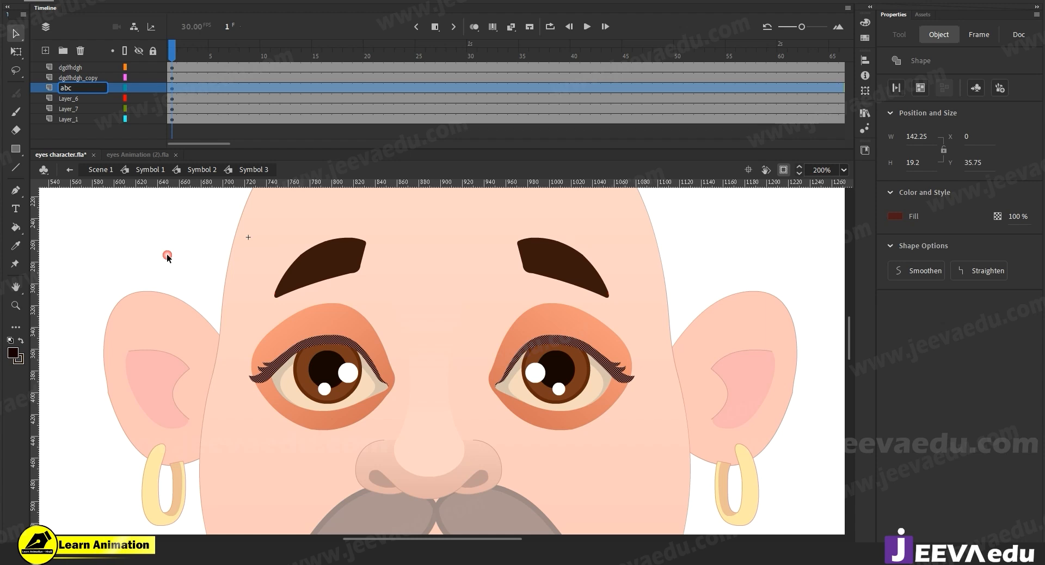
left_click(166, 254)
Step: Insert a new empty layer directly above the iris layer Layer_6
left_click(74, 98)
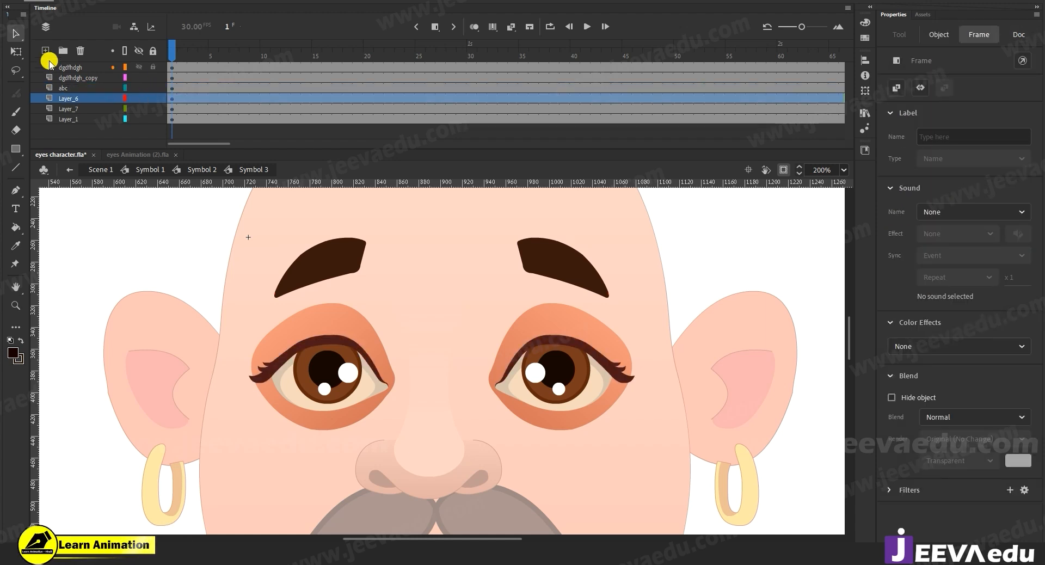
left_click(45, 50)
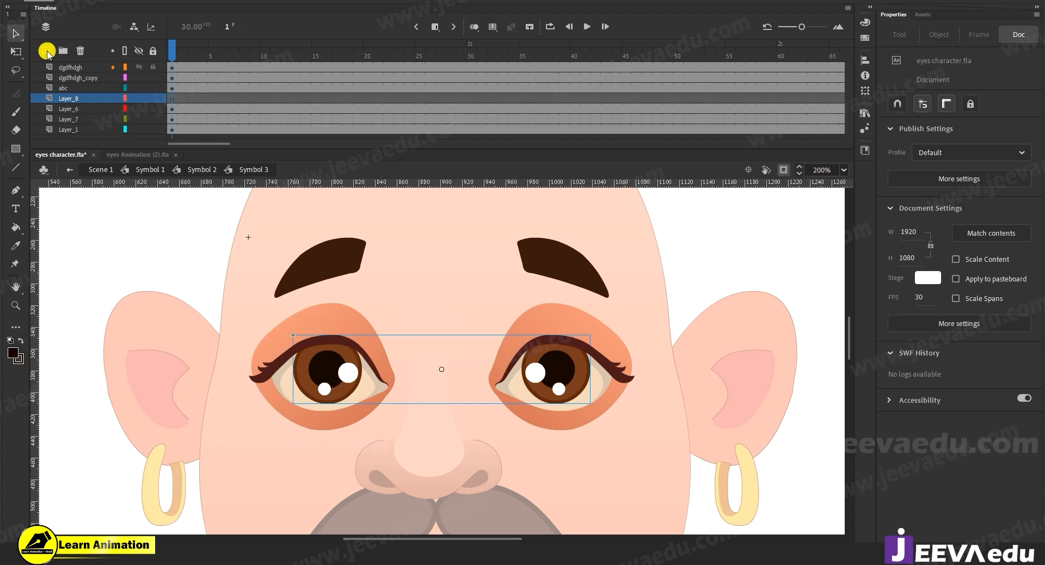
left_click(196, 103)
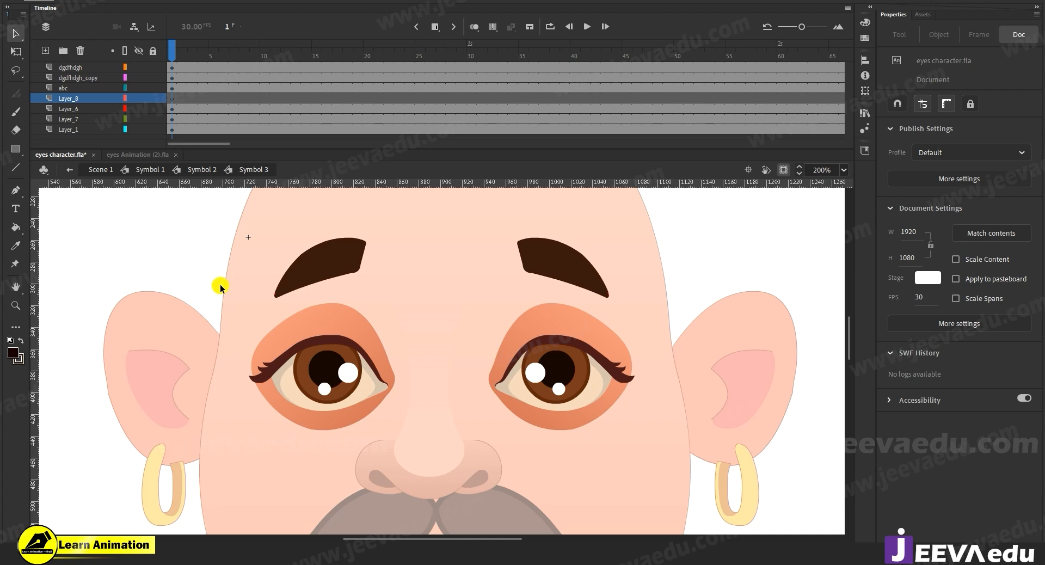
Step: Activate the Rectangle tool and sample the upper eyelid's skin colour #F19478 as its fill
left_click(17, 149)
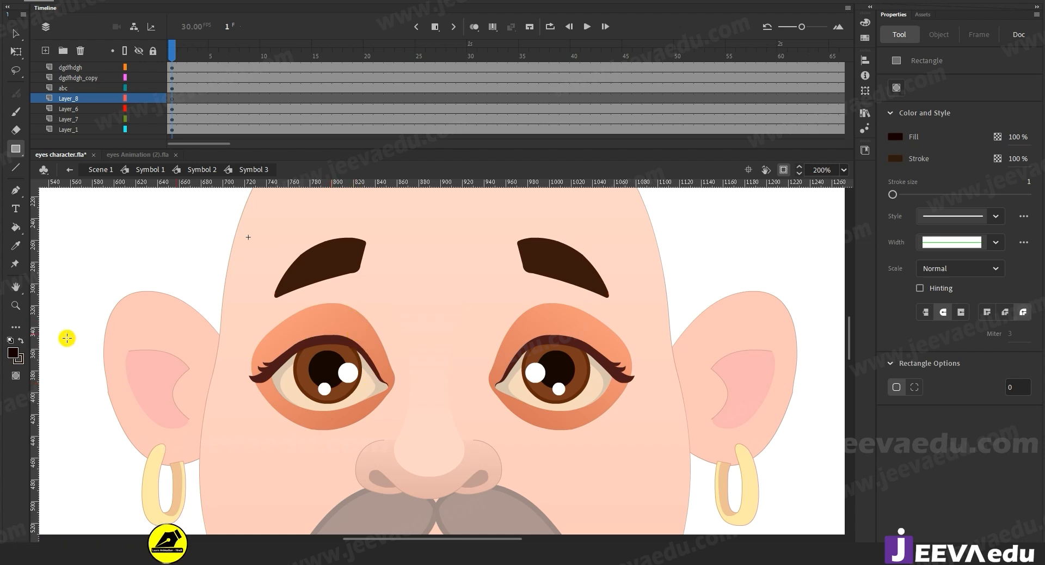
left_click(13, 351)
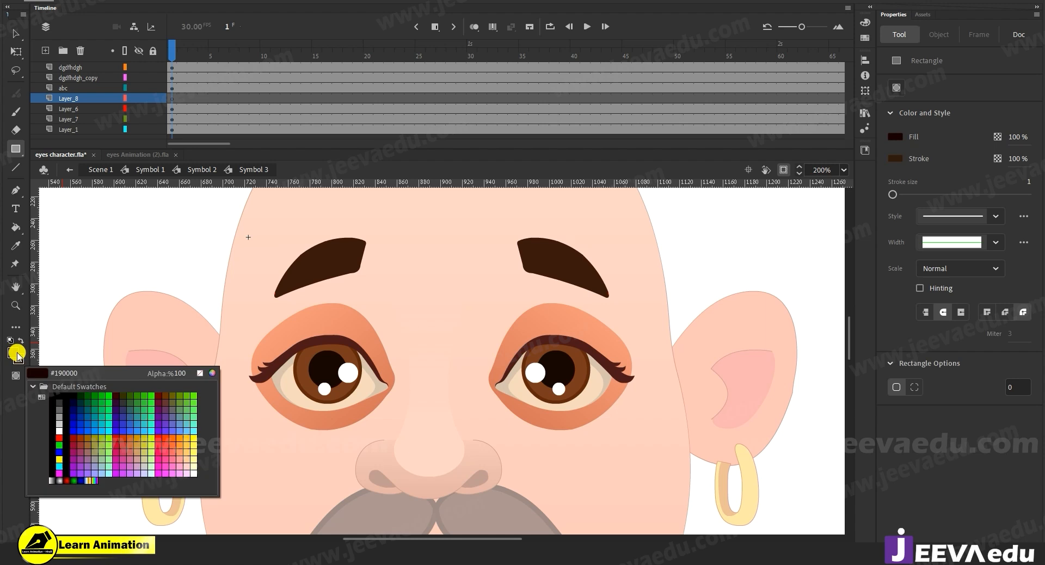
key("Escape")
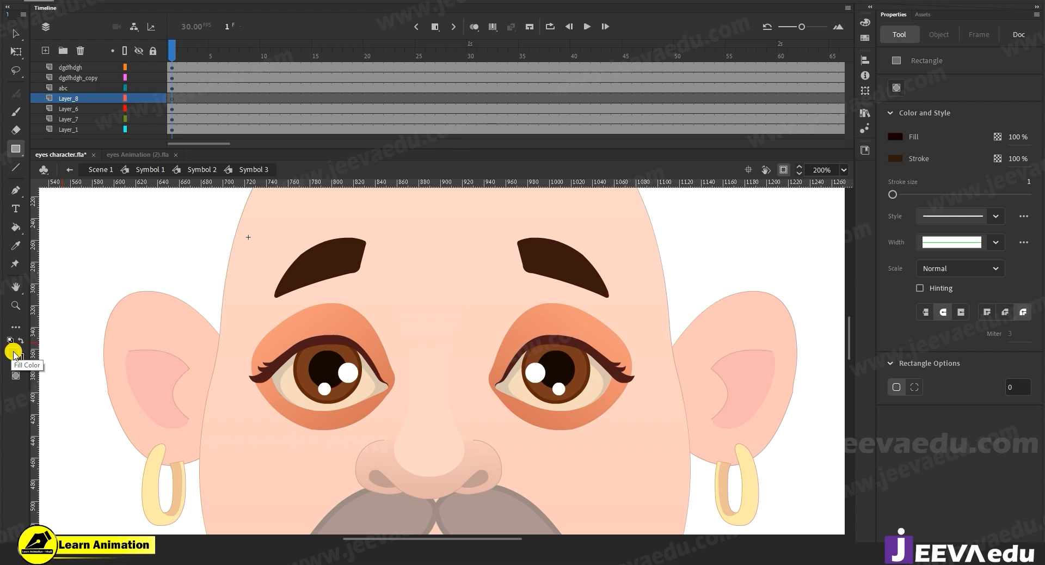
left_click(14, 355)
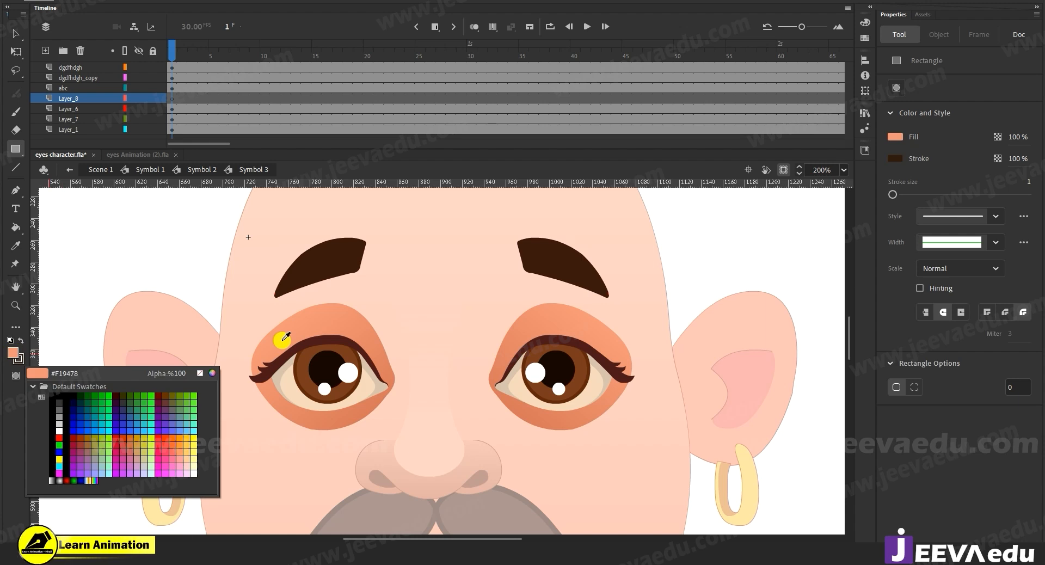
left_click(283, 341)
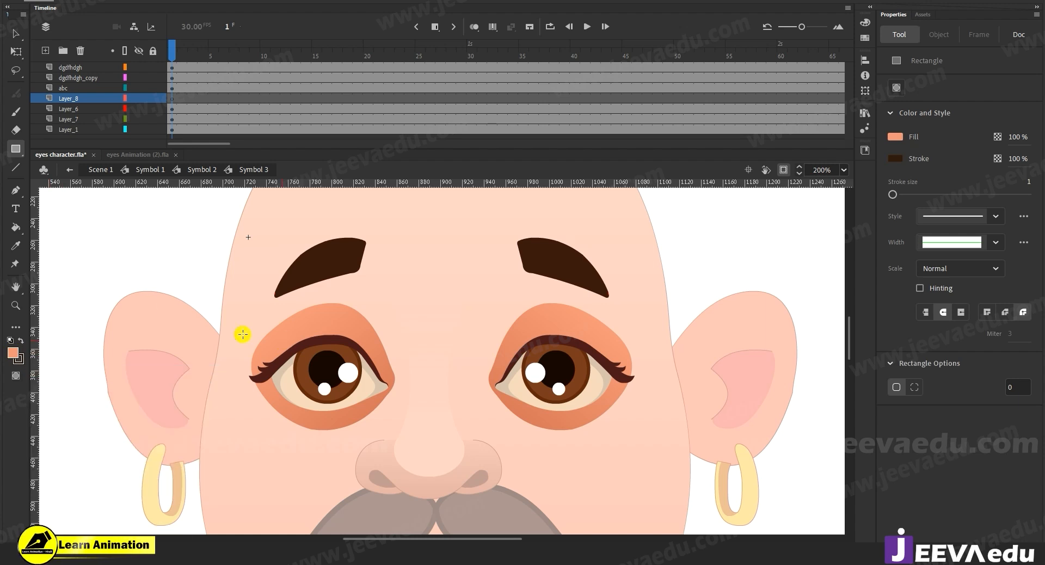
left_click(16, 247)
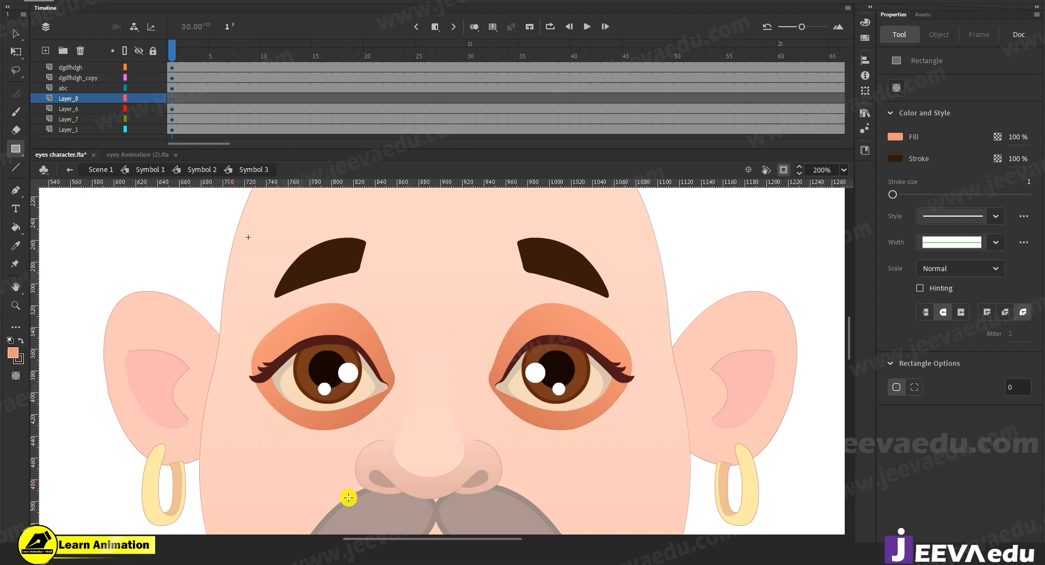
Step: Sample the upper eyelid's skin colour as the fill and darken it to 74% brightness, #BC735C
left_click(336, 315)
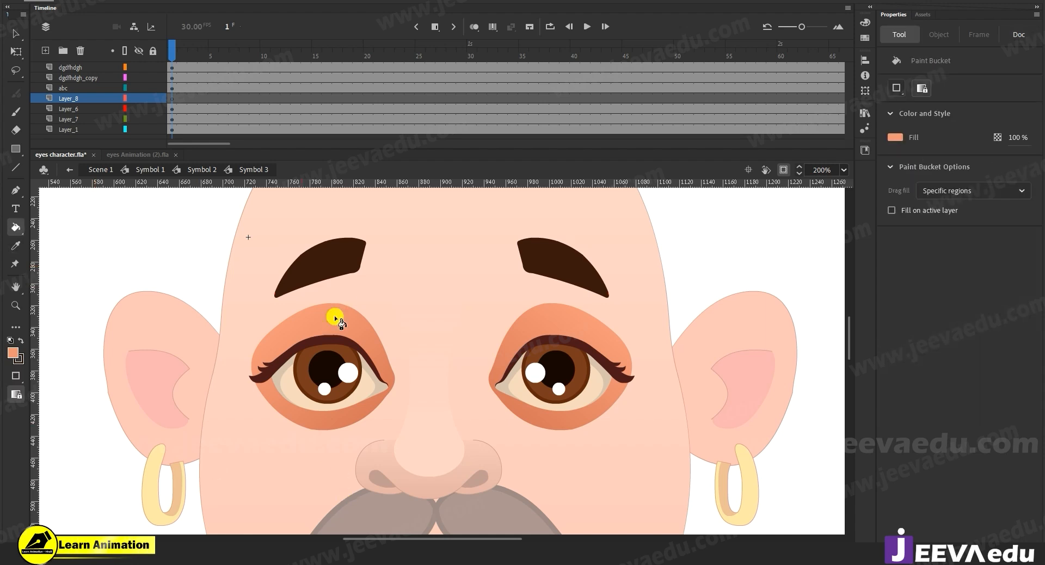
left_click(14, 352)
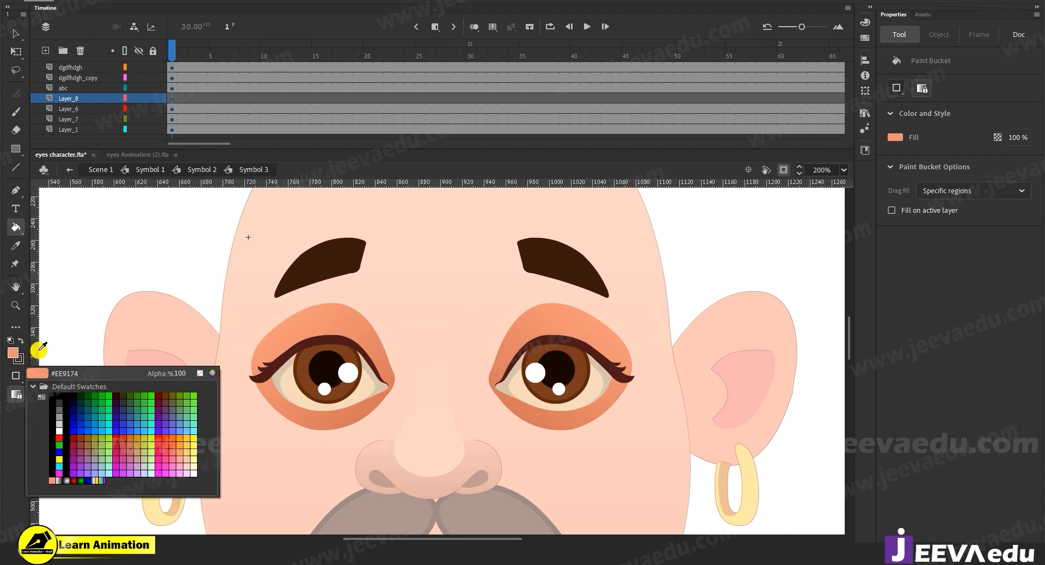
left_click(213, 375)
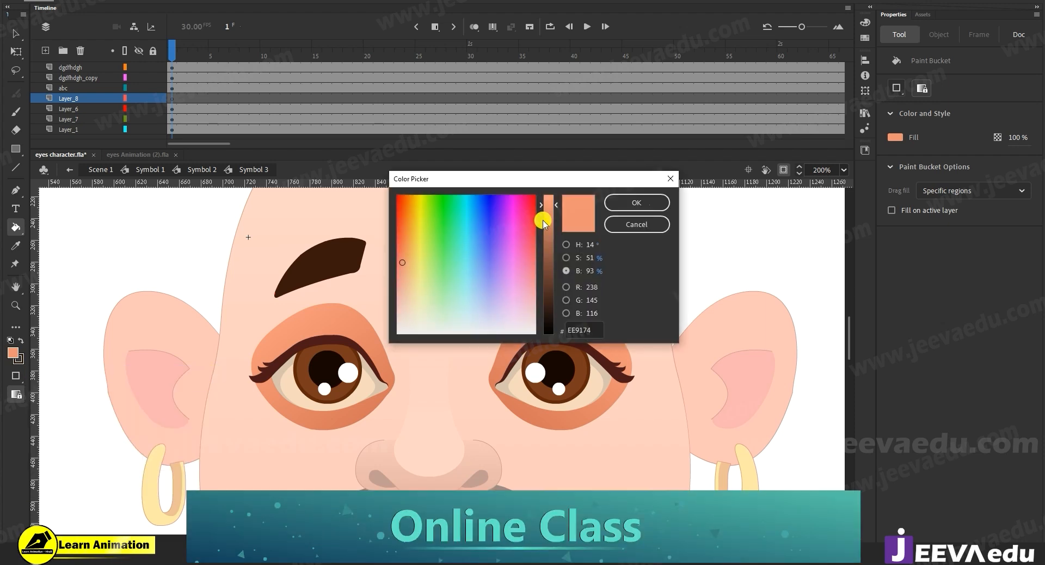
left_click(567, 245)
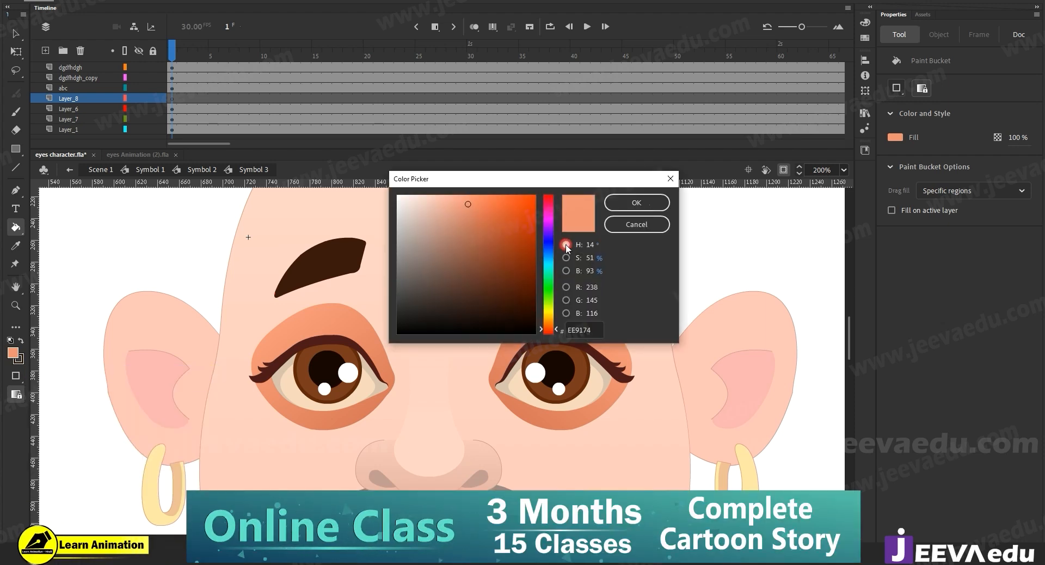
left_click(567, 271)
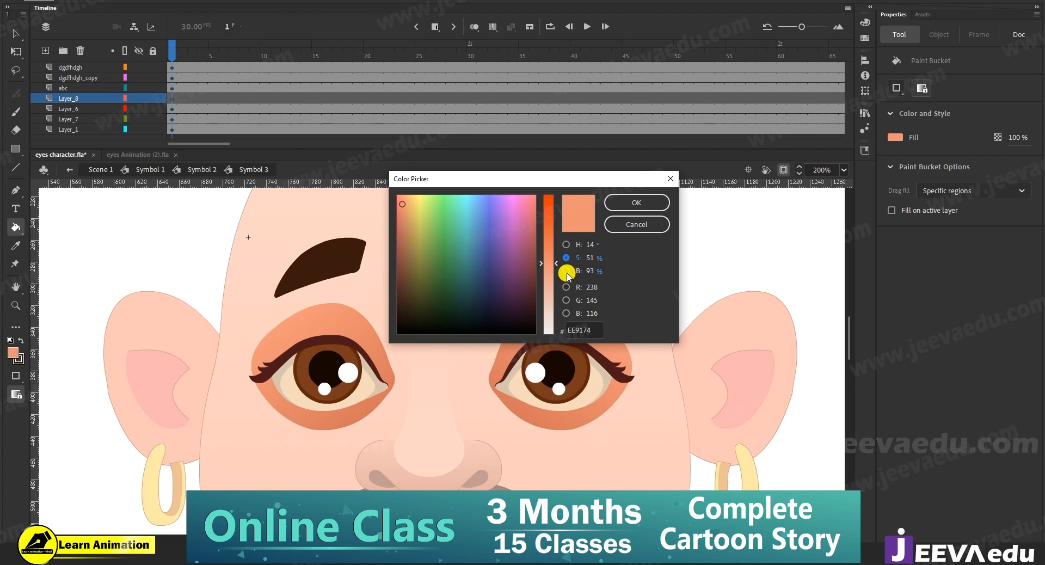
left_click_drag(554, 204, 553, 228)
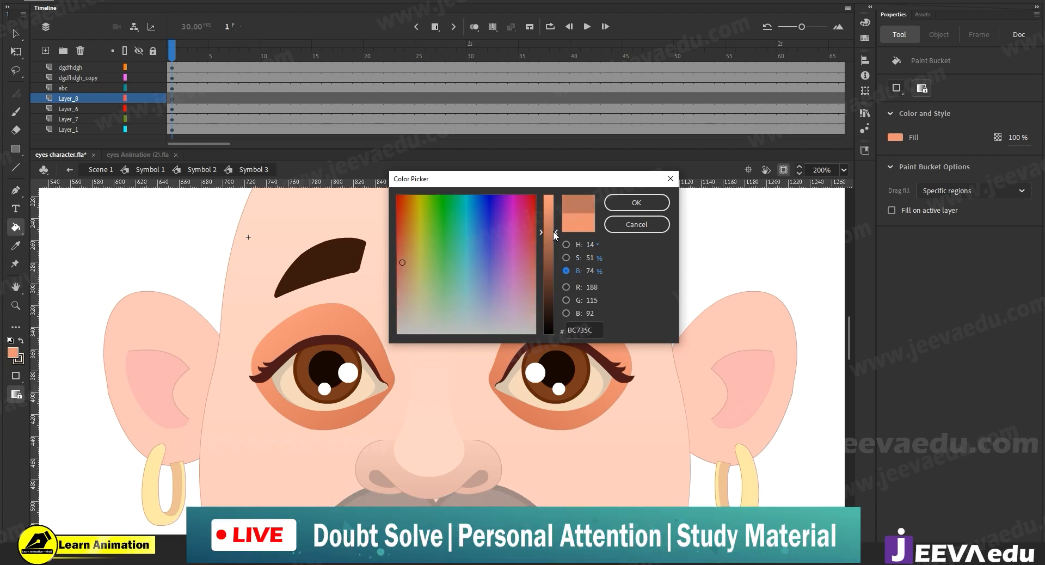
left_click(637, 203)
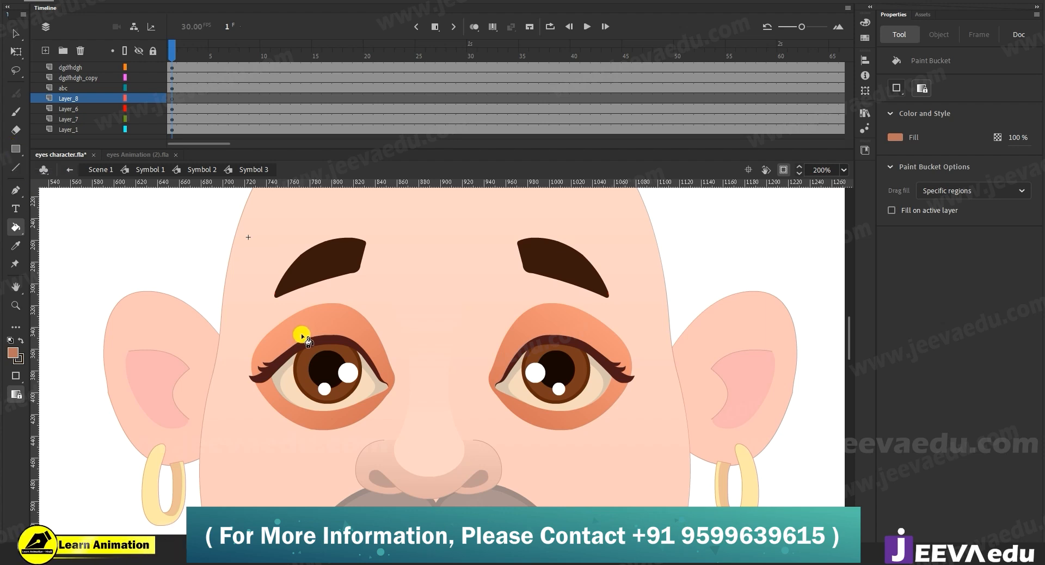
Step: Draw a rectangle about 62.6 by 43.1 px on Layer_8, covering the eye on the left side of the face
key("r")
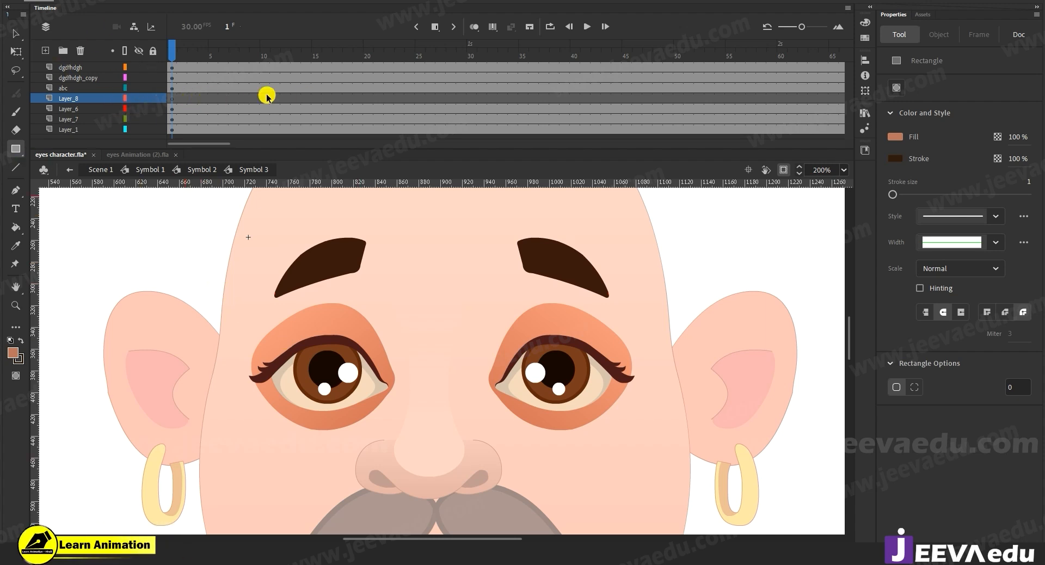
left_click_drag(233, 306, 405, 424)
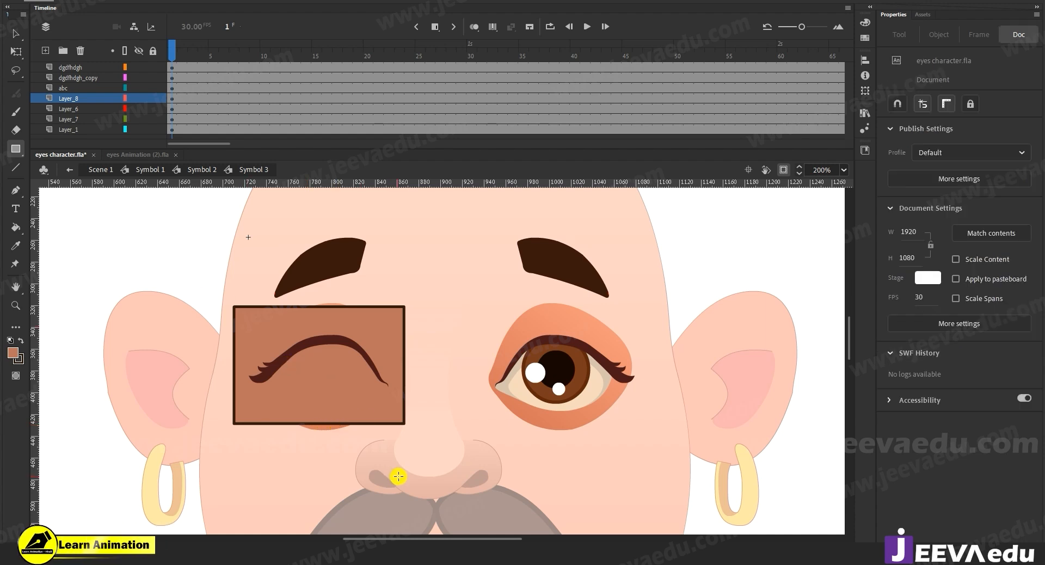
left_click(15, 34)
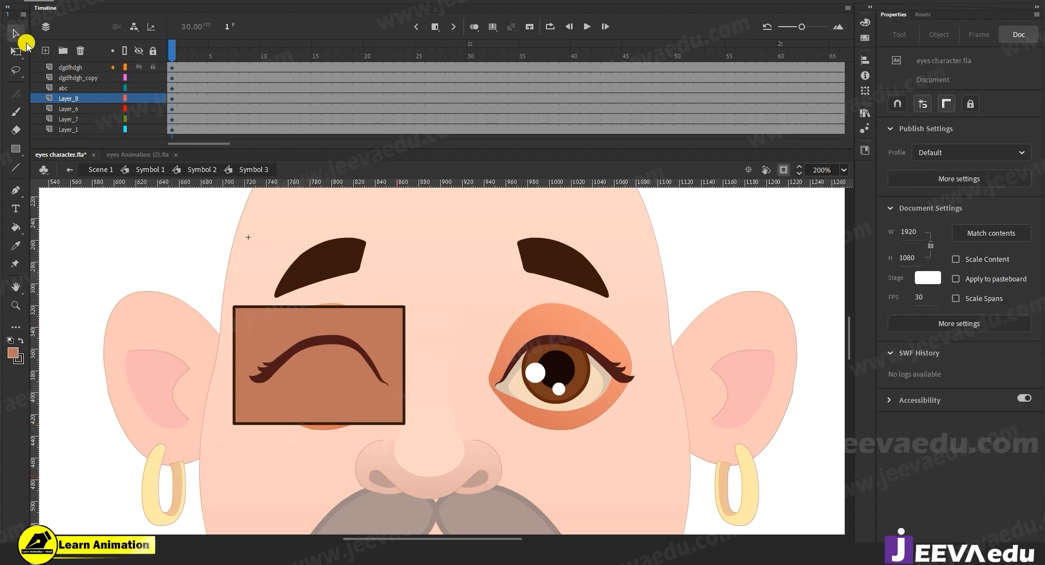
left_click(370, 424)
left_click_drag(369, 424, 362, 470)
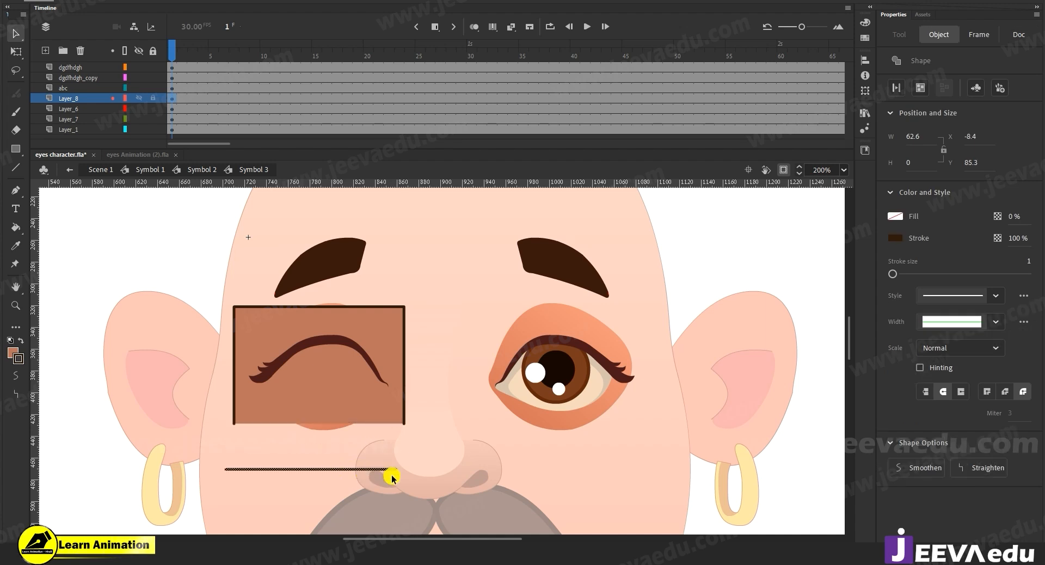
key("ctrl+z")
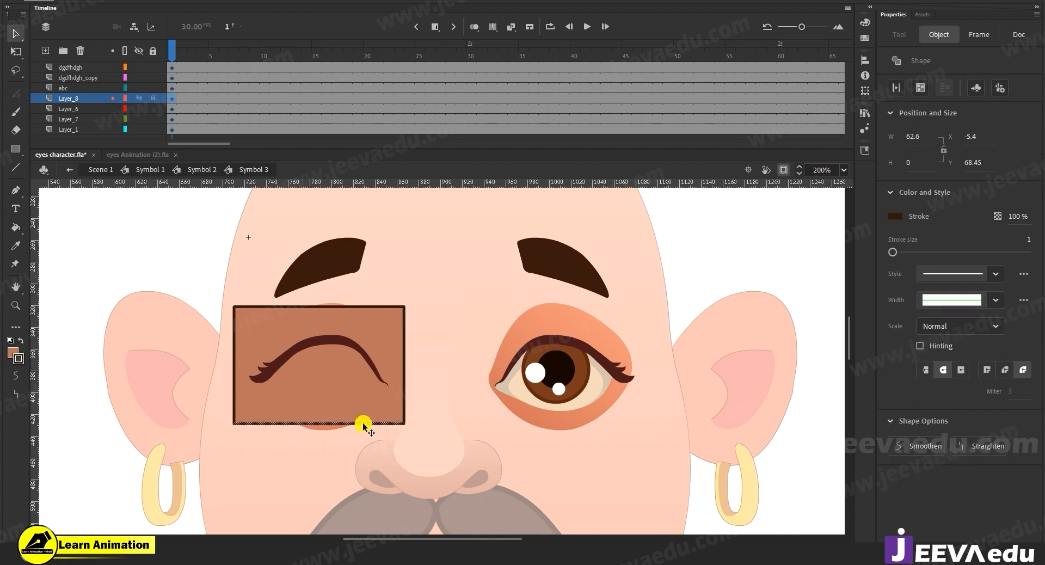
double_click(364, 424)
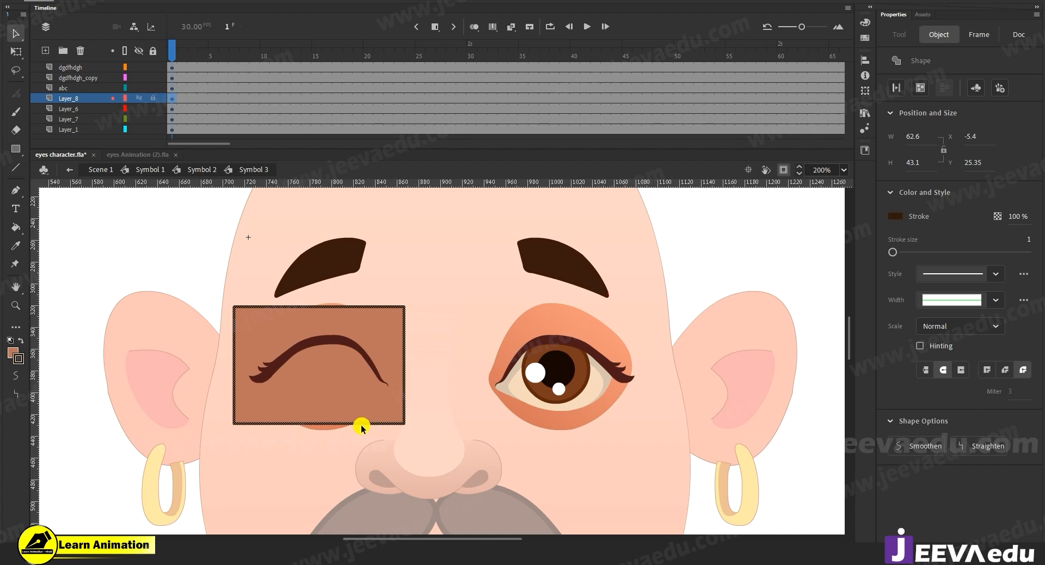
mouse_move(364, 429)
left_mouse_down()
mouse_move(434, 479)
mouse_move(457, 479)
mouse_move(446, 473)
left_mouse_up()
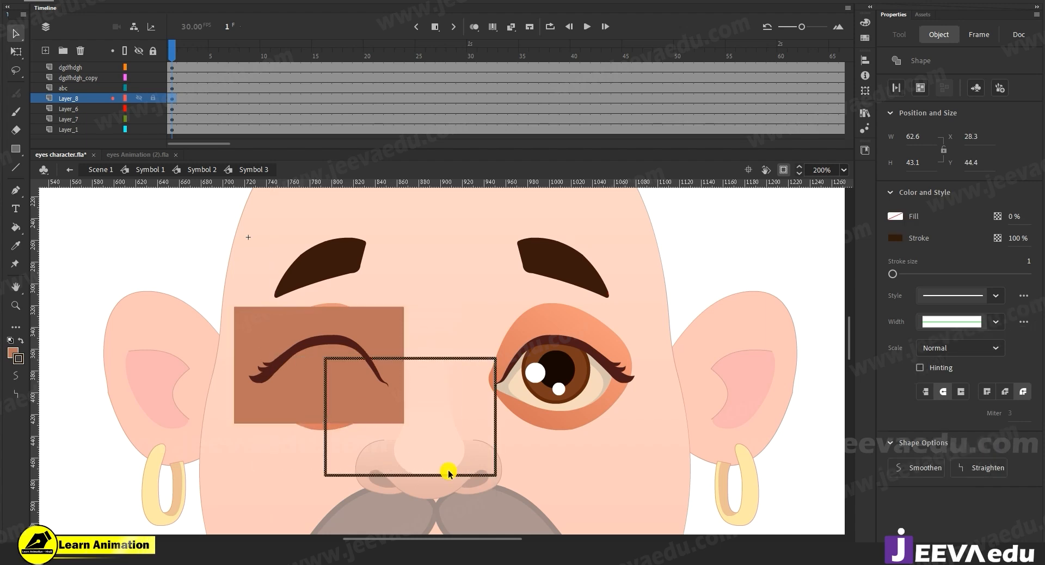
key("ctrl+z")
left_click(306, 484)
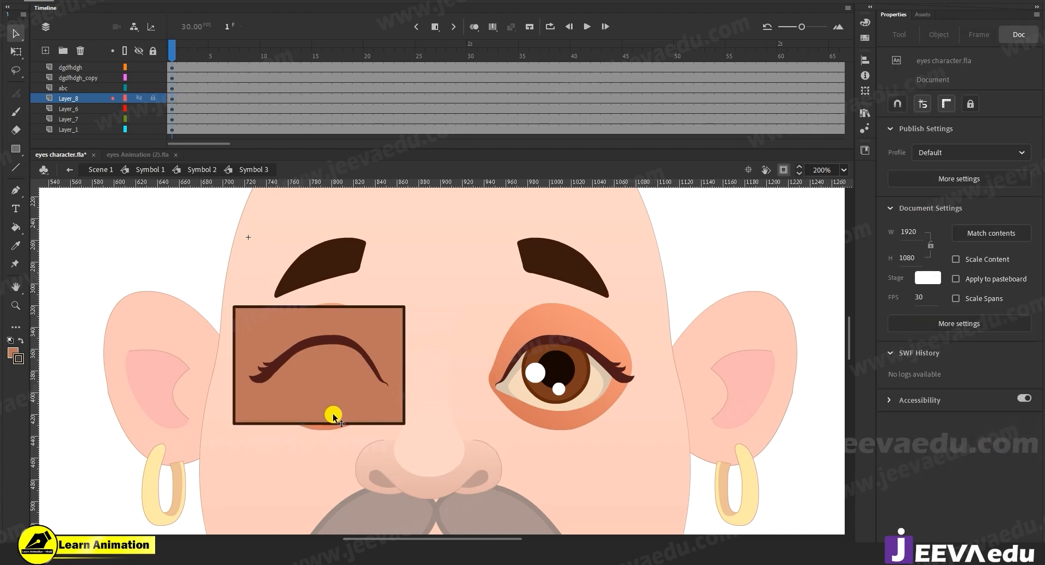
Step: Delete the rectangle's entire outline and bend its lower edge slightly upward into a shallow arc
double_click(333, 424)
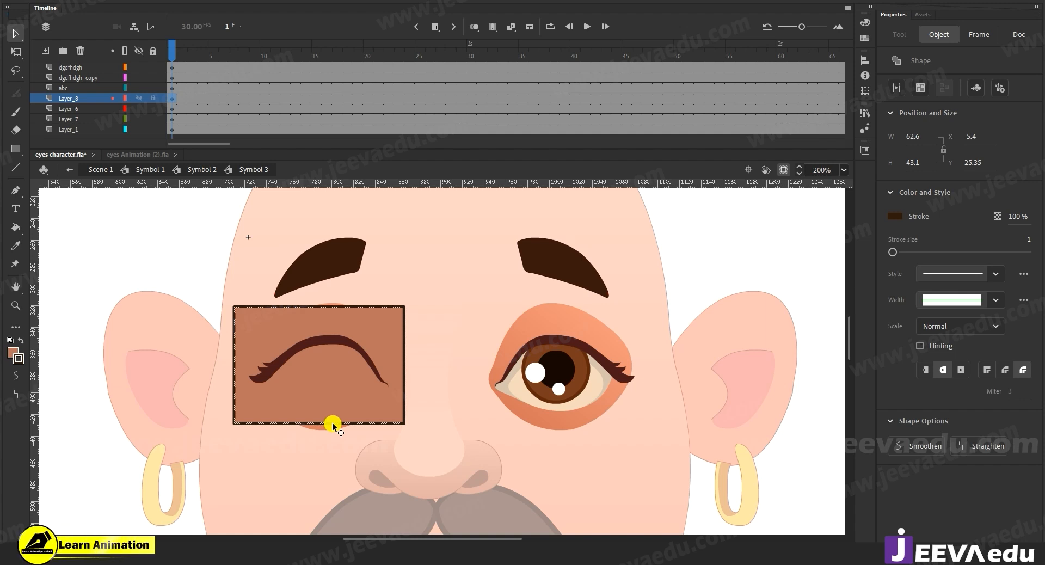
key("Delete")
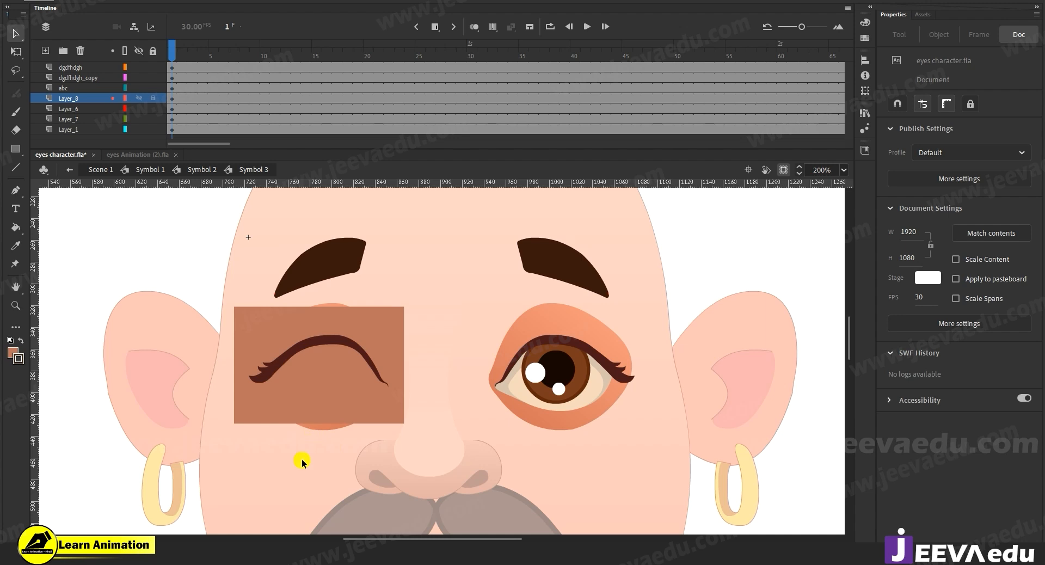
left_click_drag(305, 423, 296, 378)
left_click_drag(302, 440, 293, 388)
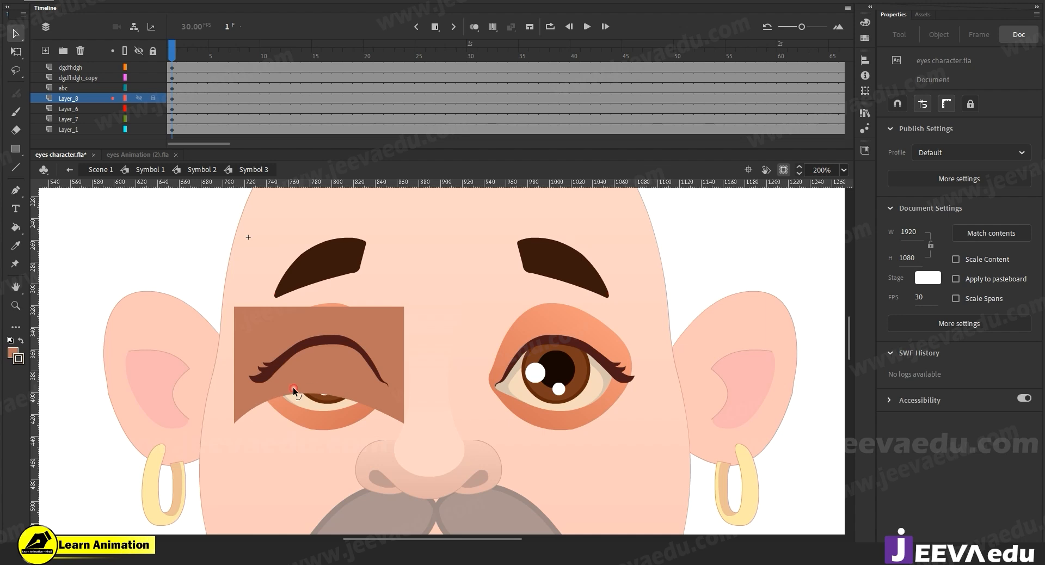
key("ctrl+z")
left_click_drag(316, 423, 315, 418)
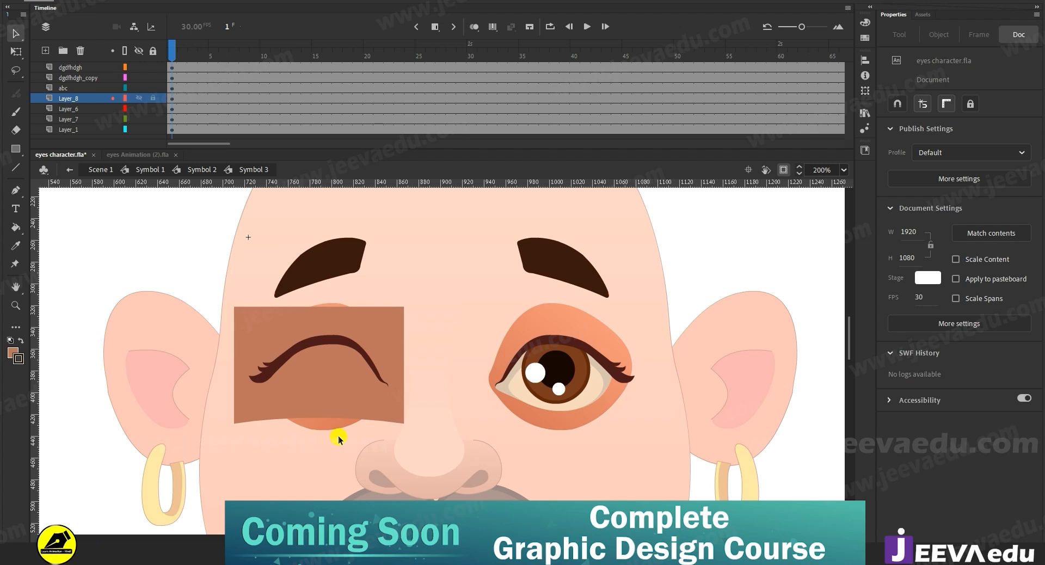
Step: Display Layer_8 as outlines and nudge the eyelid shape up to Y 23.85
left_click(336, 403)
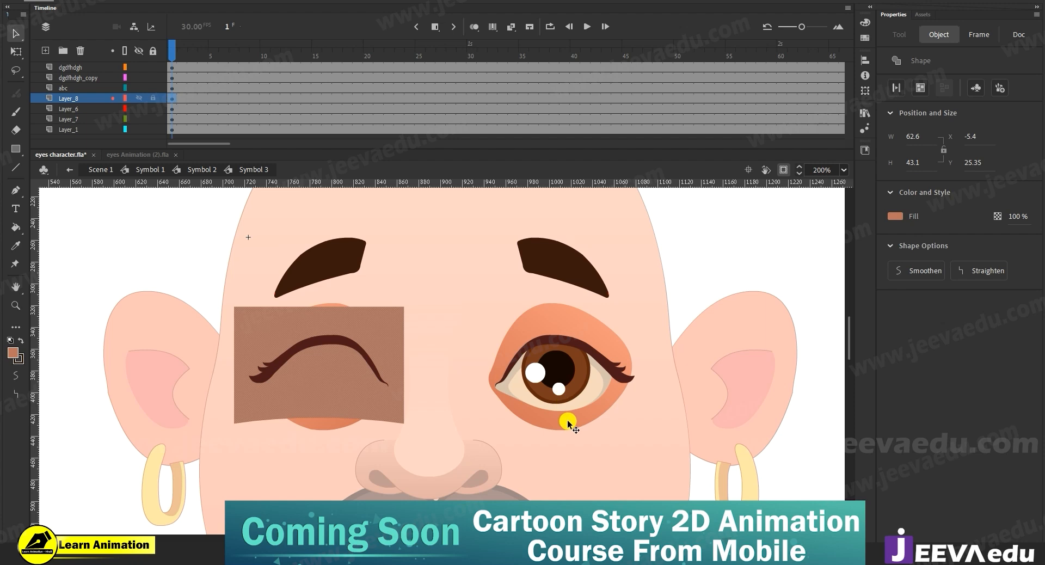
left_click(125, 99)
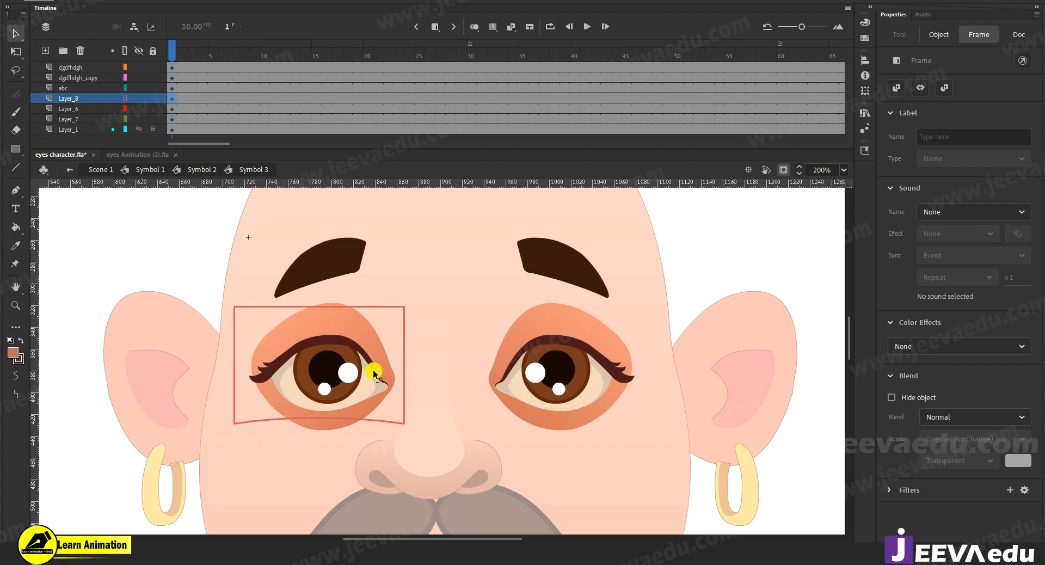
left_click(391, 419)
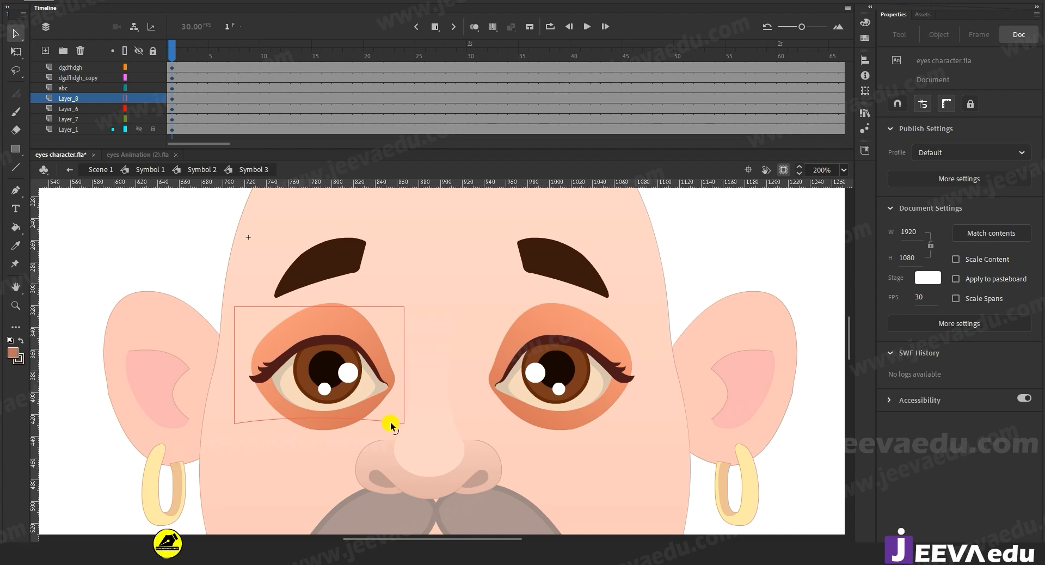
left_click(391, 422)
key("Up")
key("Up")
key("Up")
key("Up")
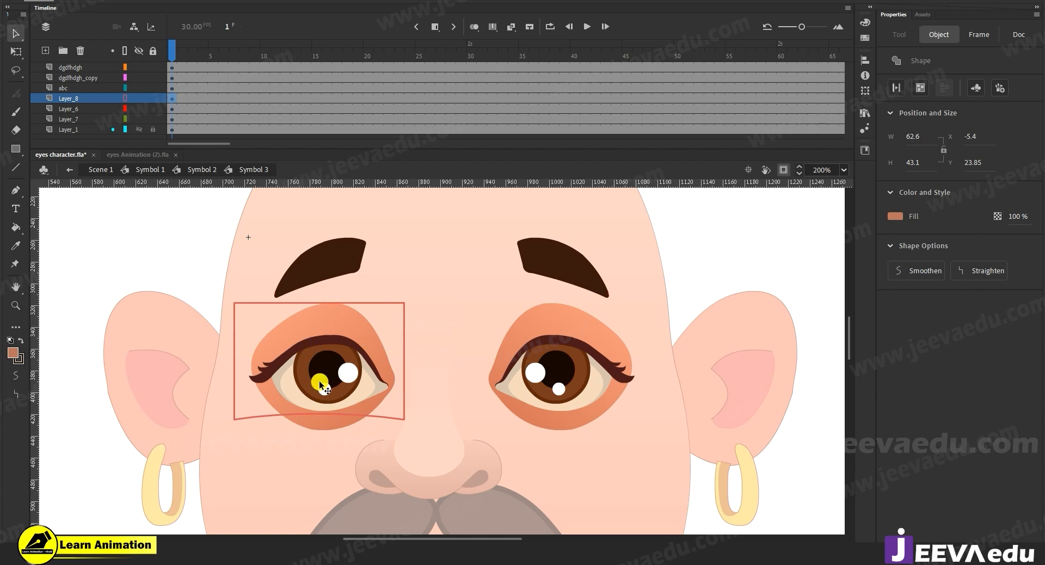
Step: Check the eyelid shape against the eye by toggling Layer_8's outline display, and return the layer to solid display
left_click(125, 95)
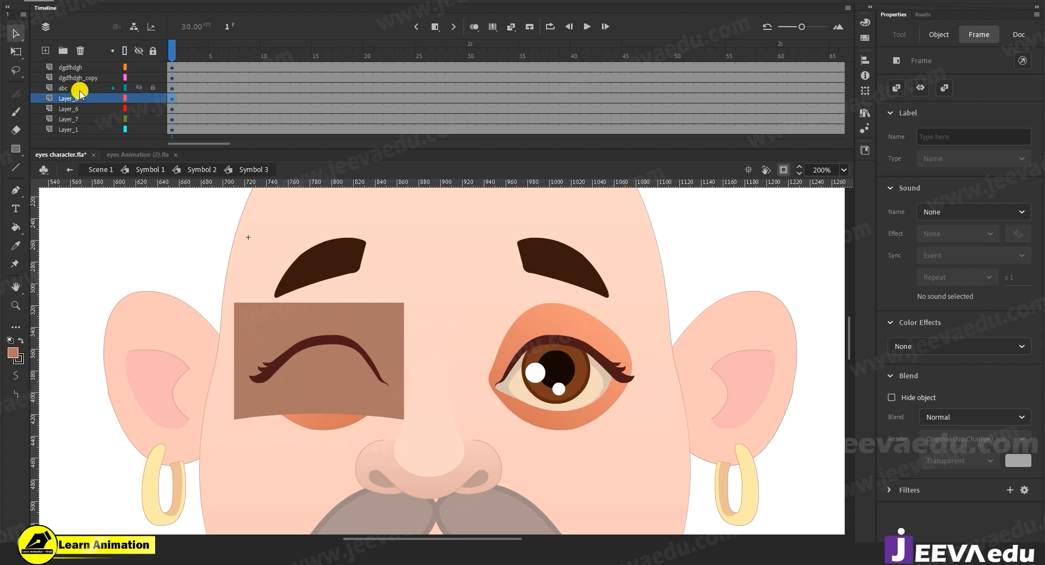
left_click(208, 351)
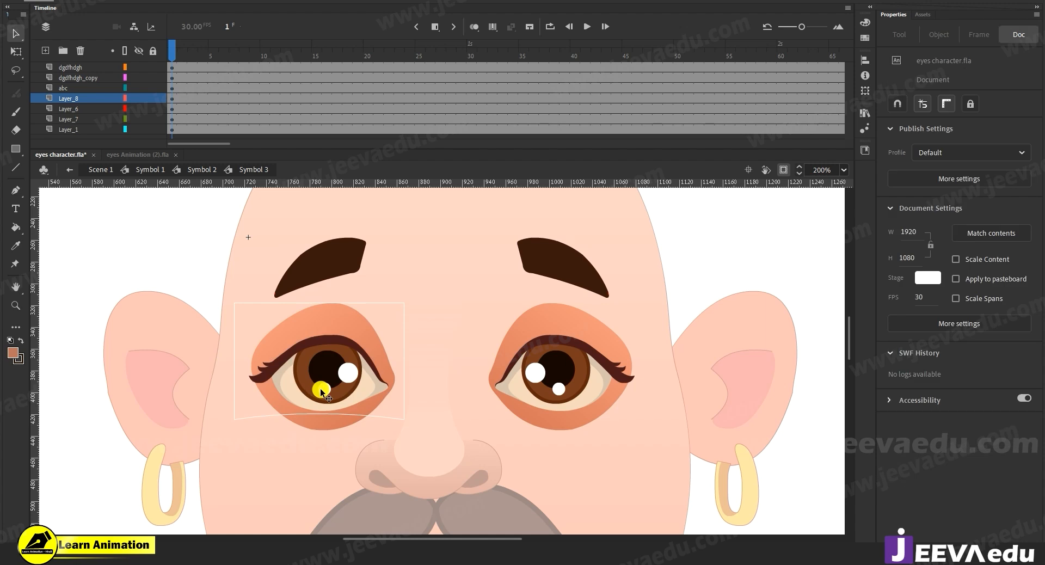
left_click_drag(173, 59, 134, 64)
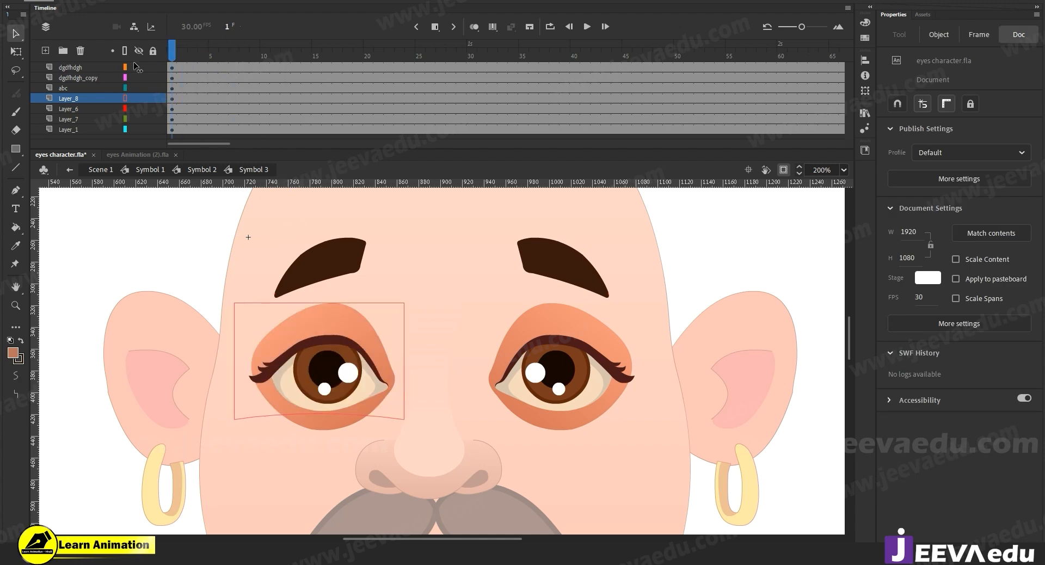
left_click(125, 98)
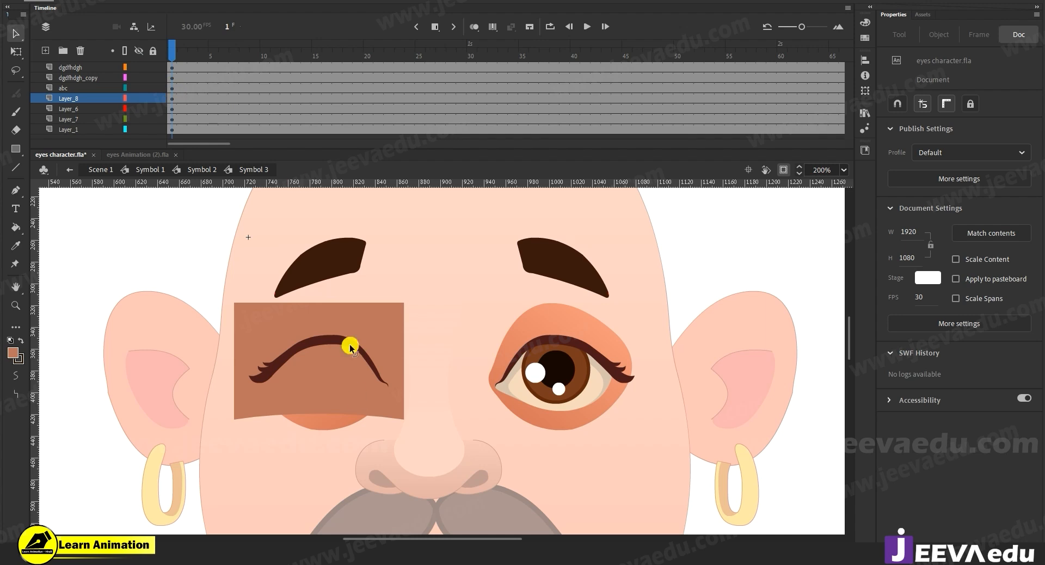
Step: Convert the eyelid shape into a graphic symbol named Symbol 8
left_click(351, 396)
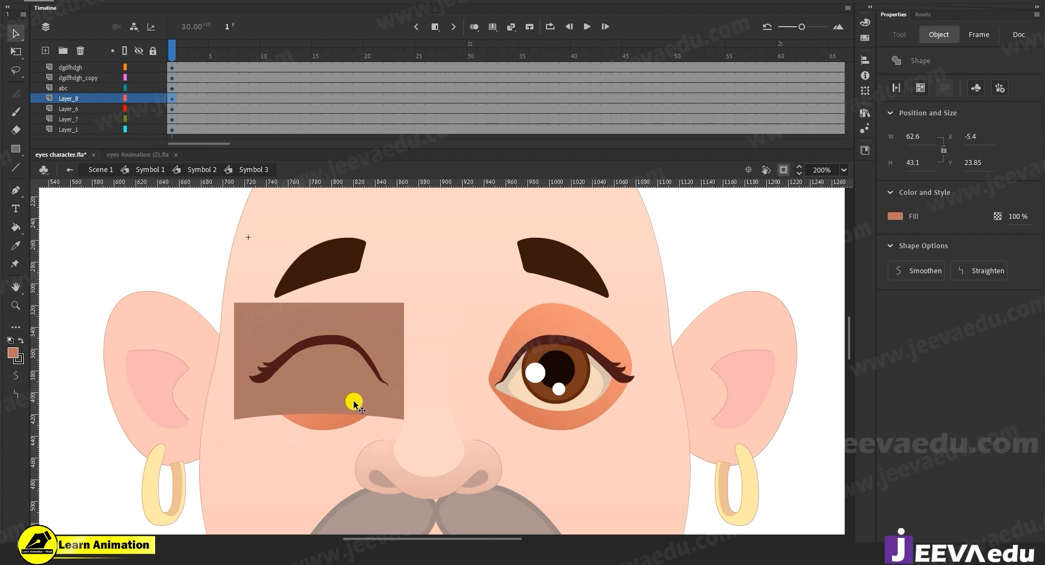
key("F8")
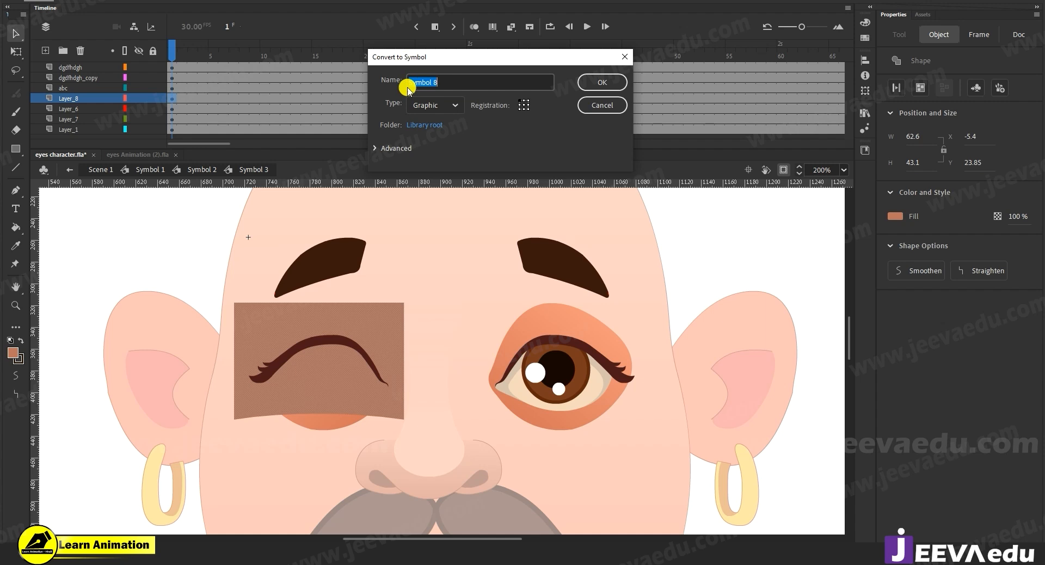
left_click(450, 110)
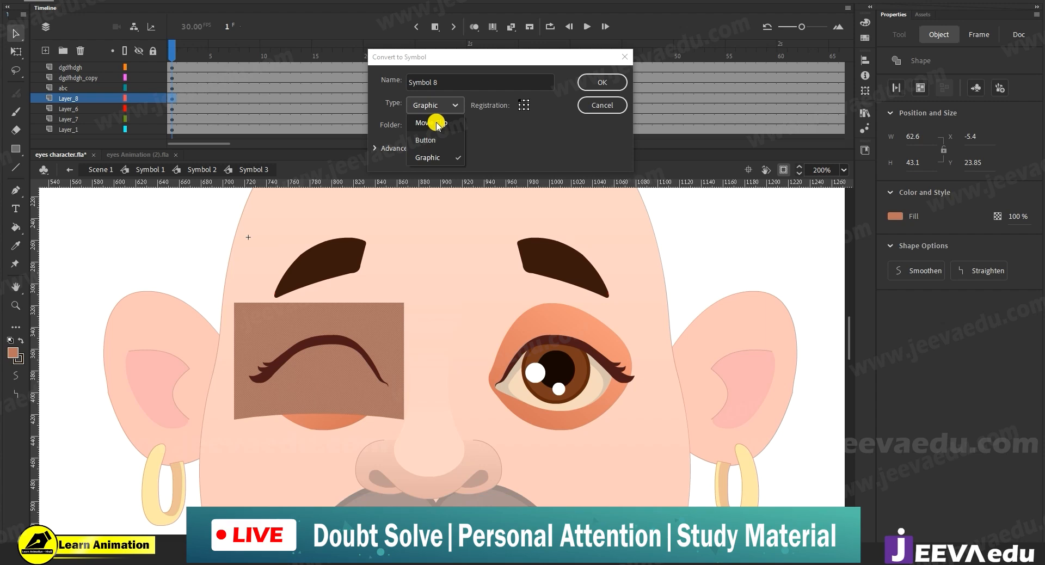
left_click(435, 157)
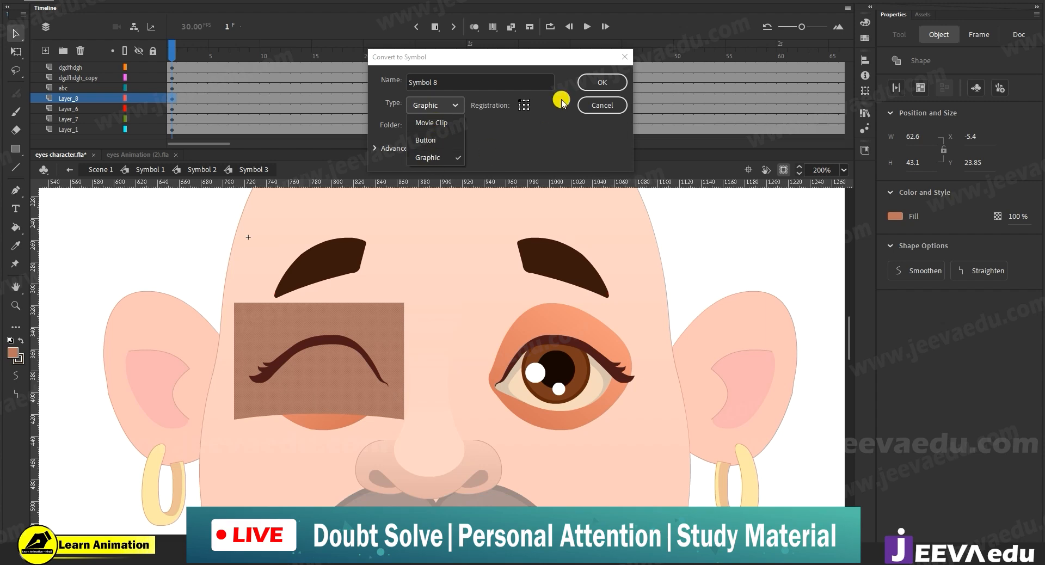
left_click(590, 89)
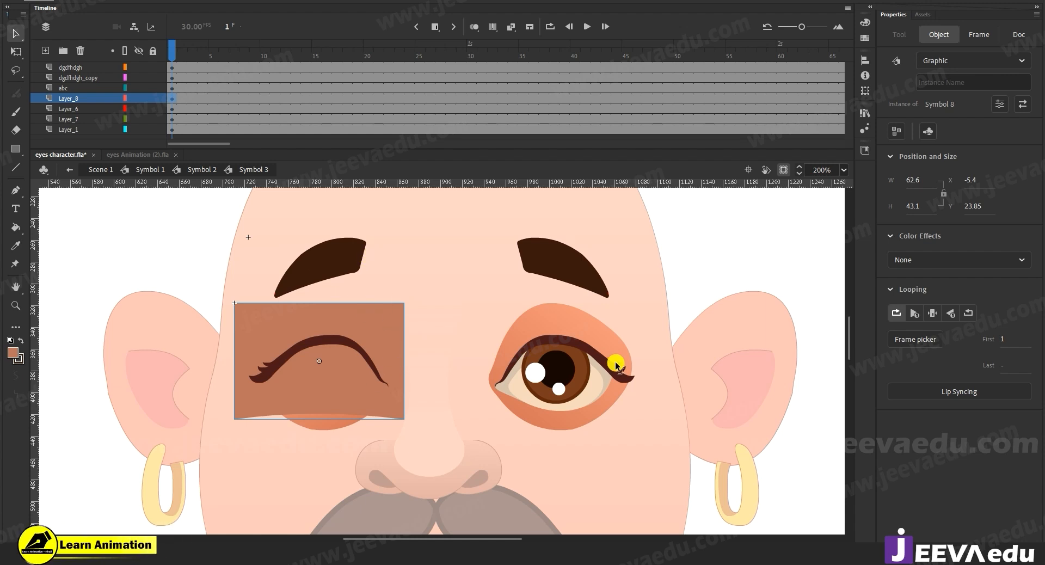
Step: Copy the eyelid symbol, paste a duplicate of it on Layer_8 and place it over the other eye
left_click(441, 345)
left_click(400, 320)
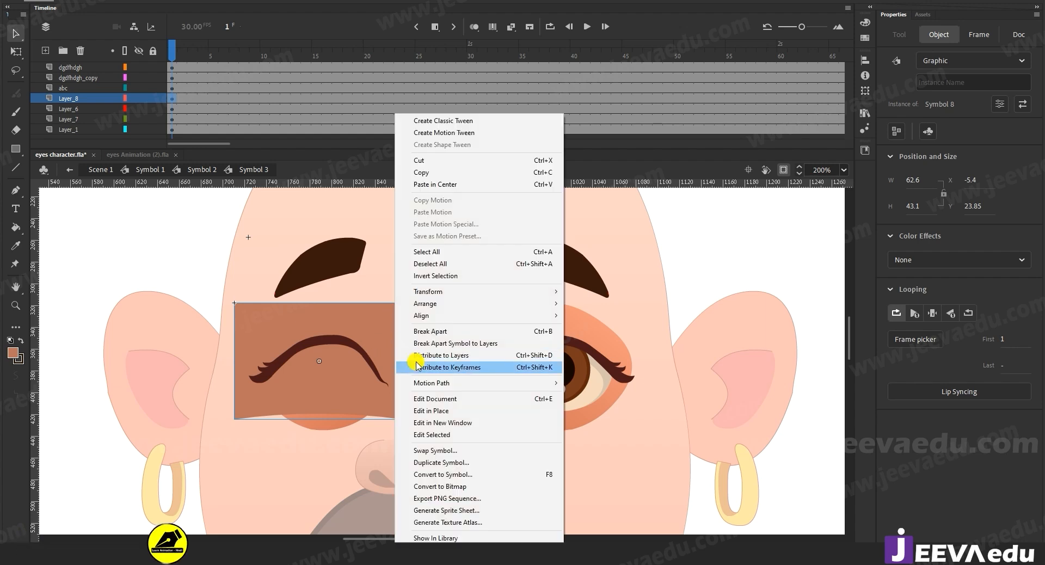
left_click(453, 173)
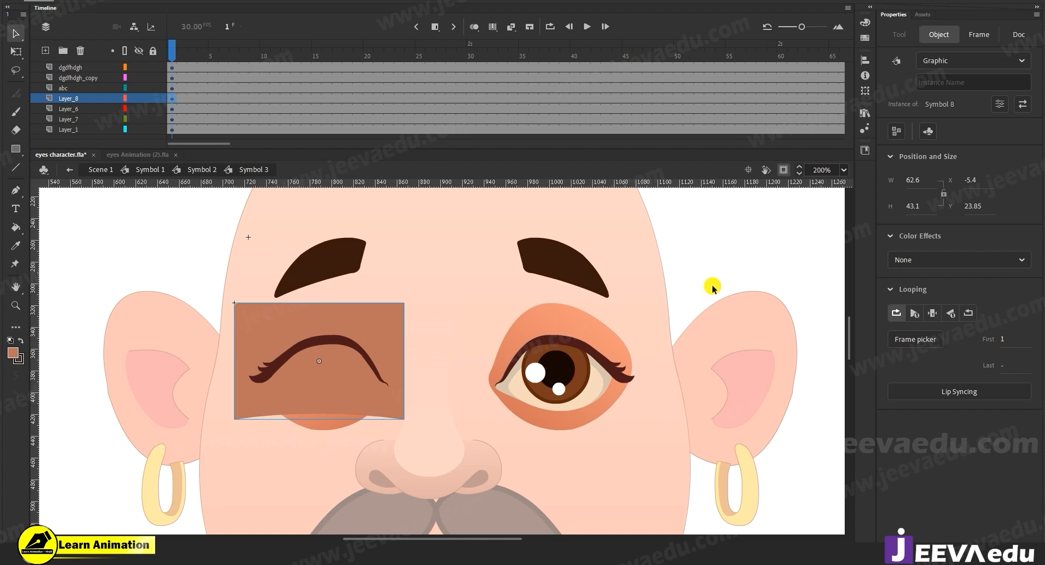
right_click(719, 257)
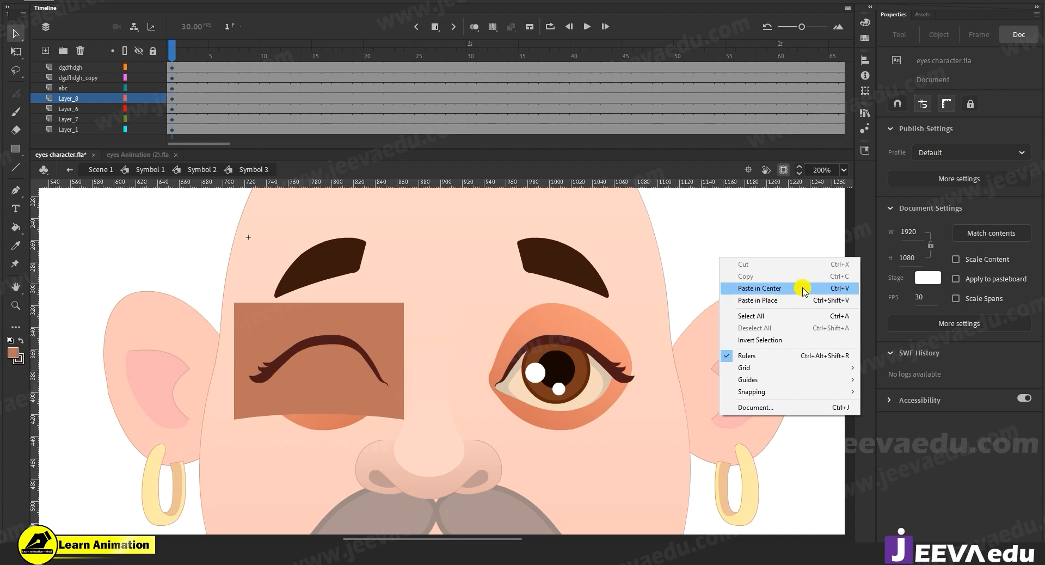
left_click(700, 308)
key("ctrl+v")
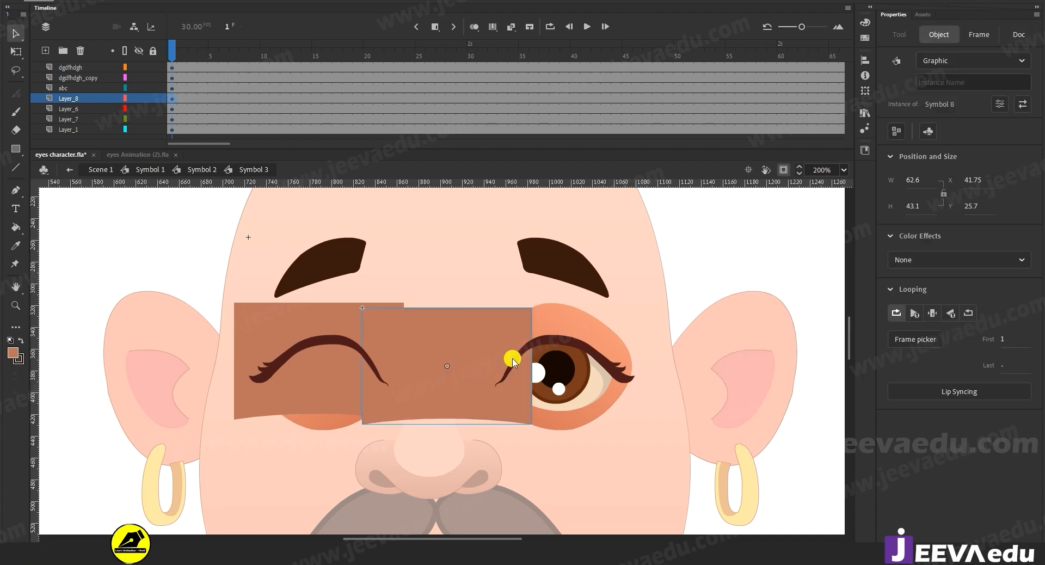
left_click_drag(449, 399, 568, 388)
Step: Display Layer_8 as outlines to line the duplicate eyelid up with its eye, and return the layer to solid display
left_click(125, 100)
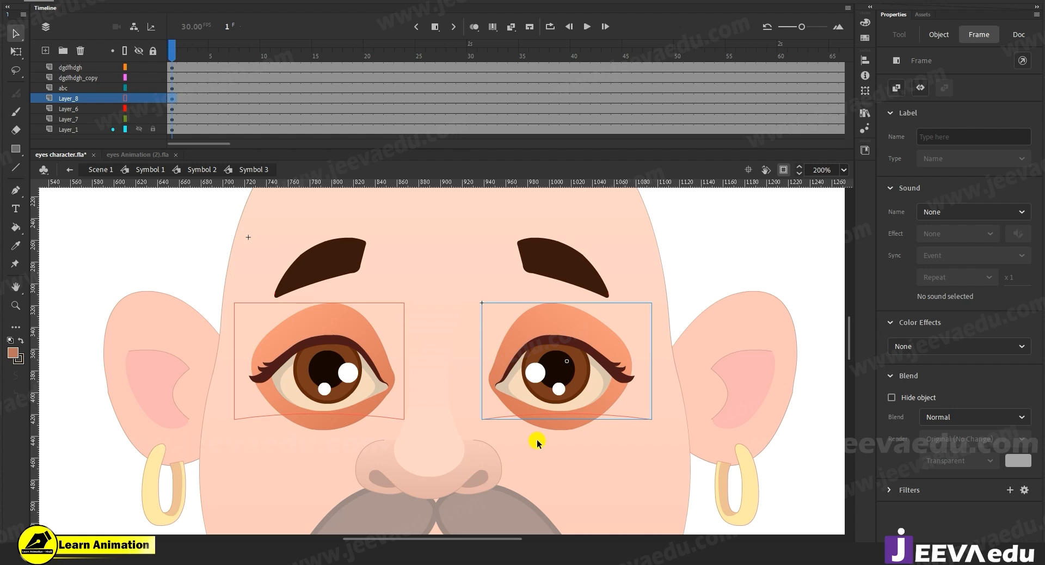
left_click(541, 456)
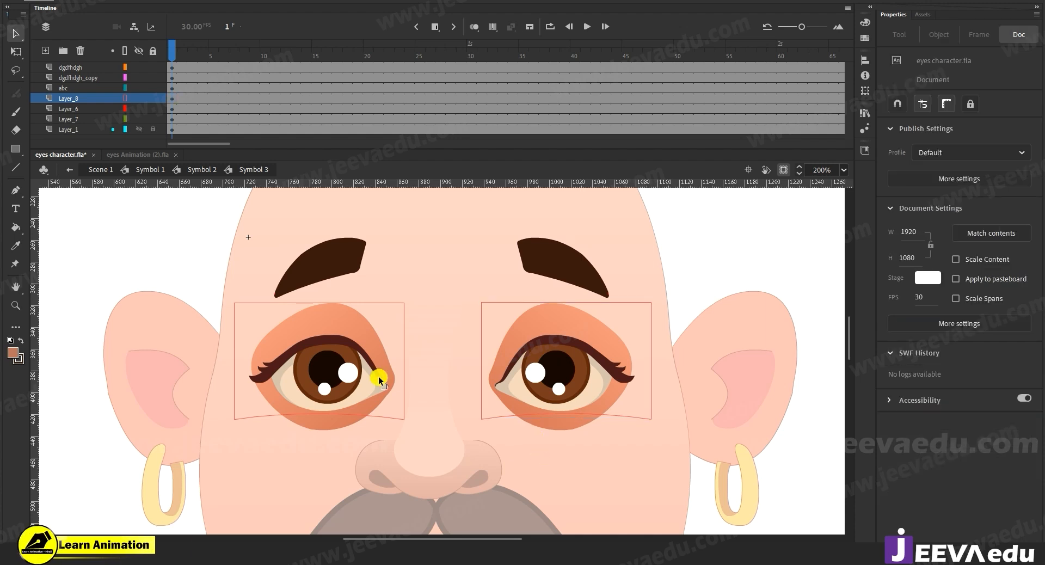
left_click(125, 100)
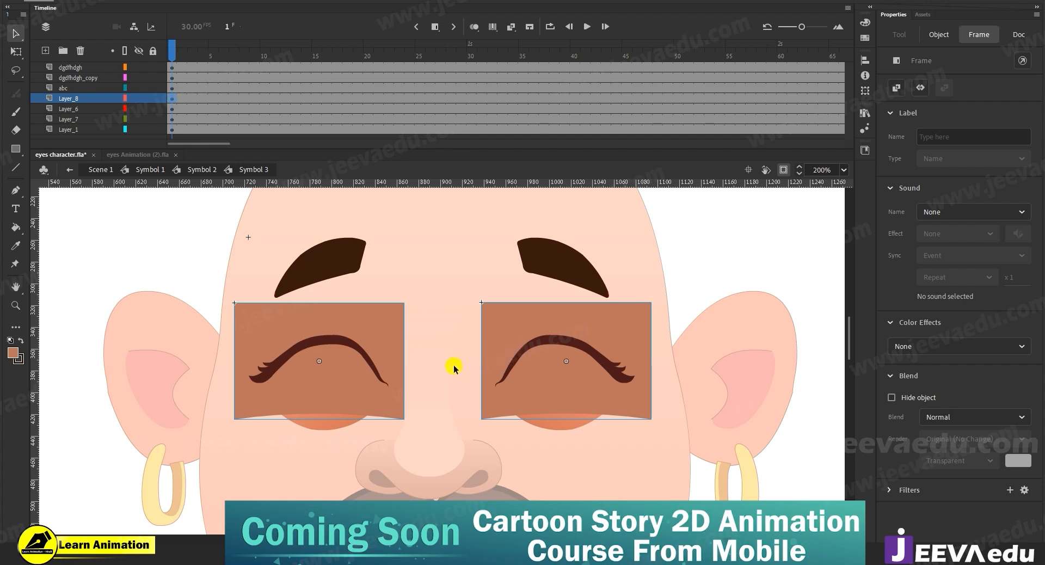
Step: Select both eyelid symbols on Layer_8 and convert them together into one graphic symbol
left_click(427, 333)
left_click(387, 331)
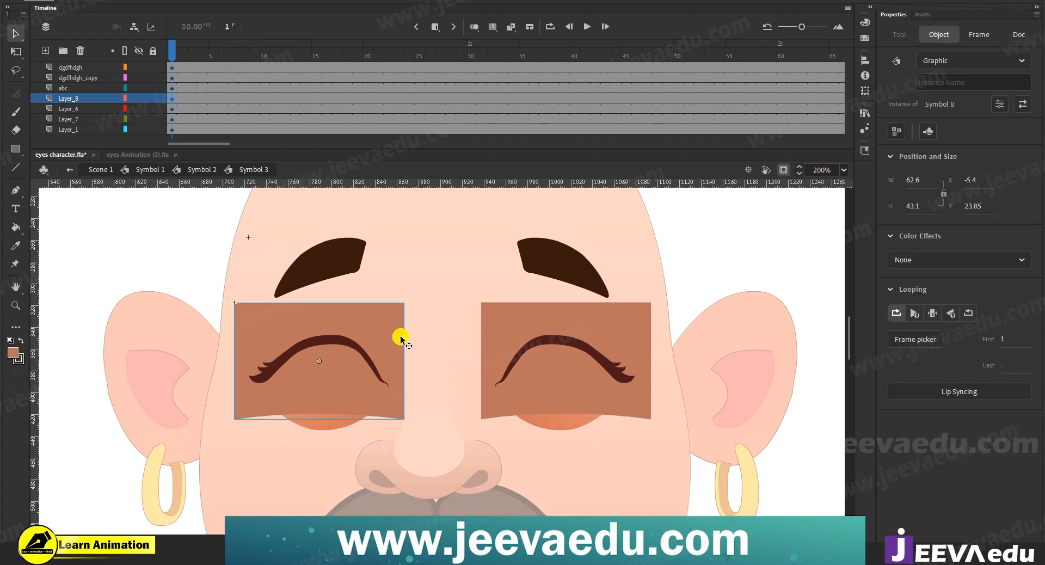
left_click(487, 330, "shift")
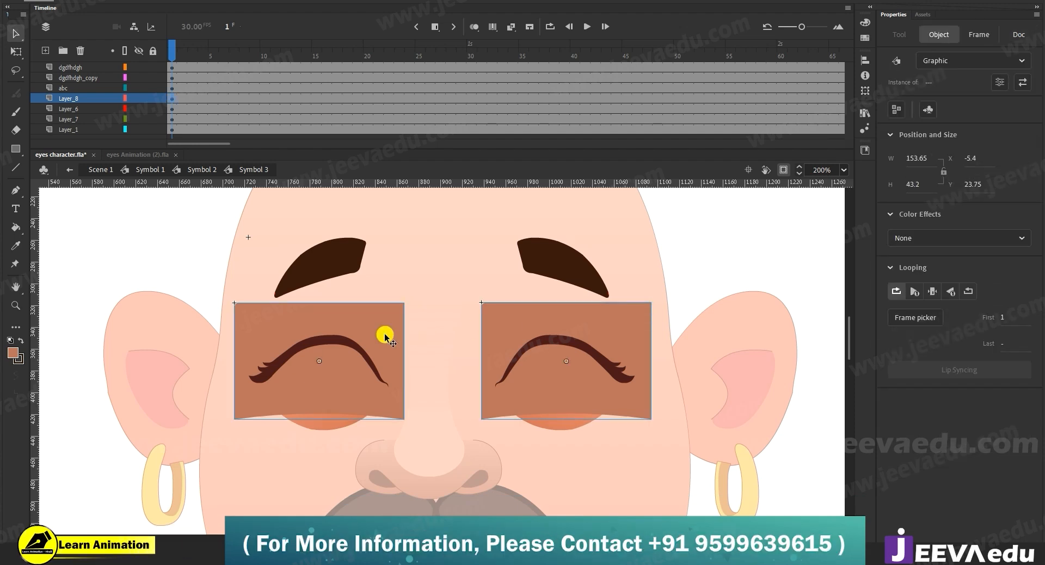
left_click(442, 330)
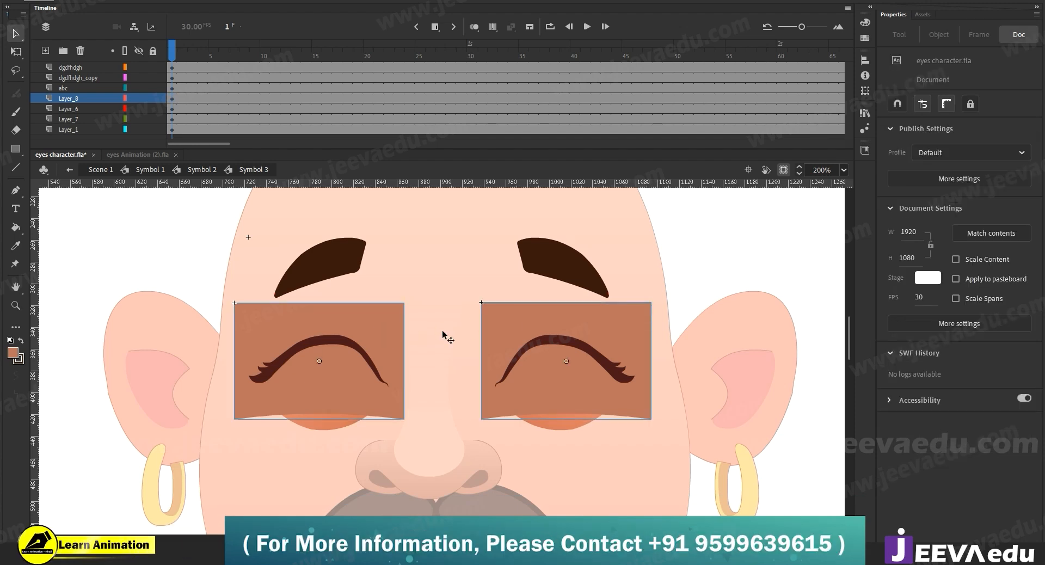
left_click(173, 101)
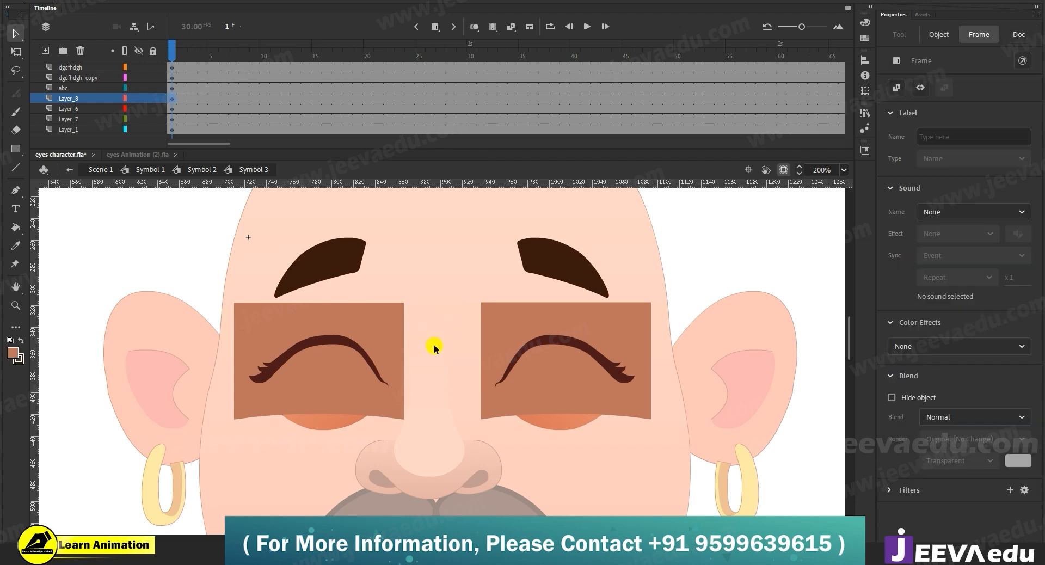
left_click(415, 299)
left_click(385, 322)
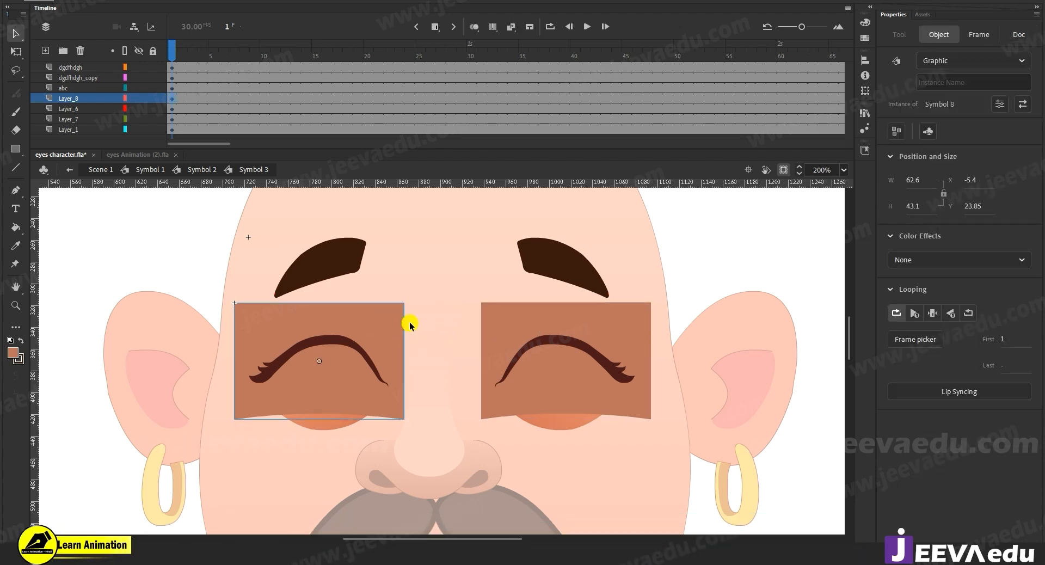
left_click(549, 320, "shift")
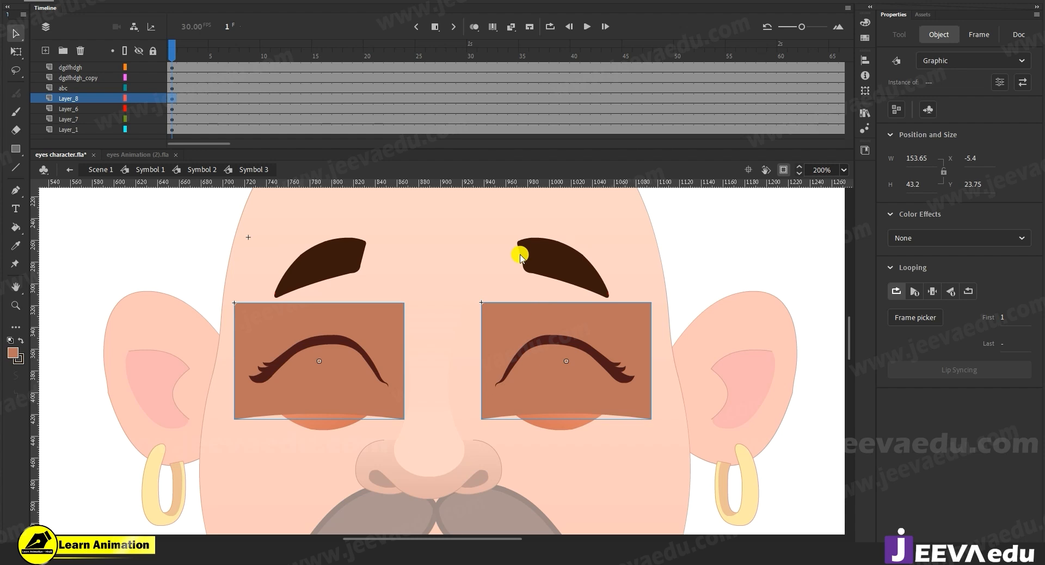
key("F8")
left_click(599, 82)
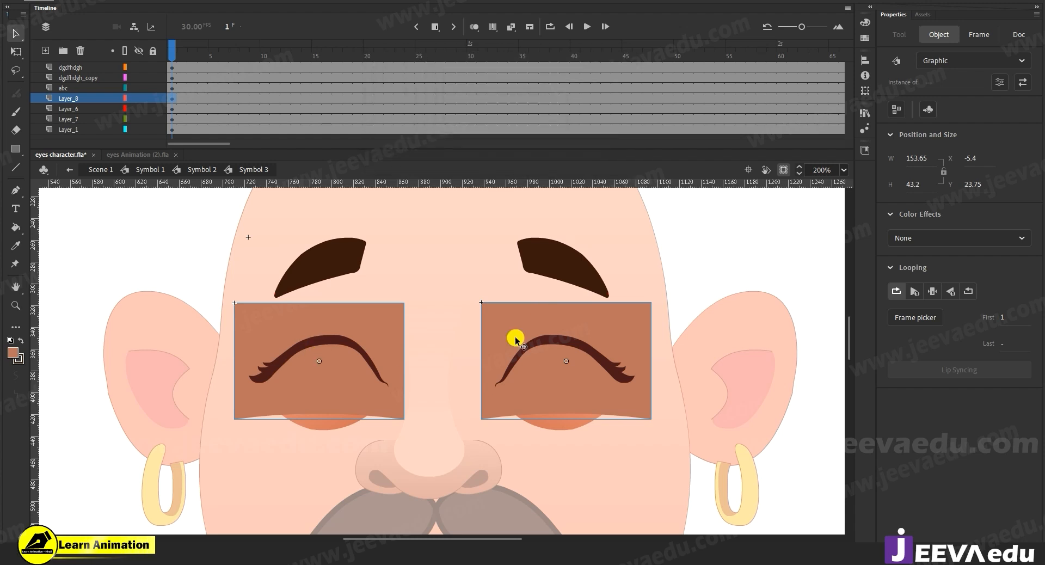
Step: Try moving the combined eyelid symbol up toward the eyebrows and undo the move
left_click_drag(480, 303, 476, 324)
key("ctrl+z")
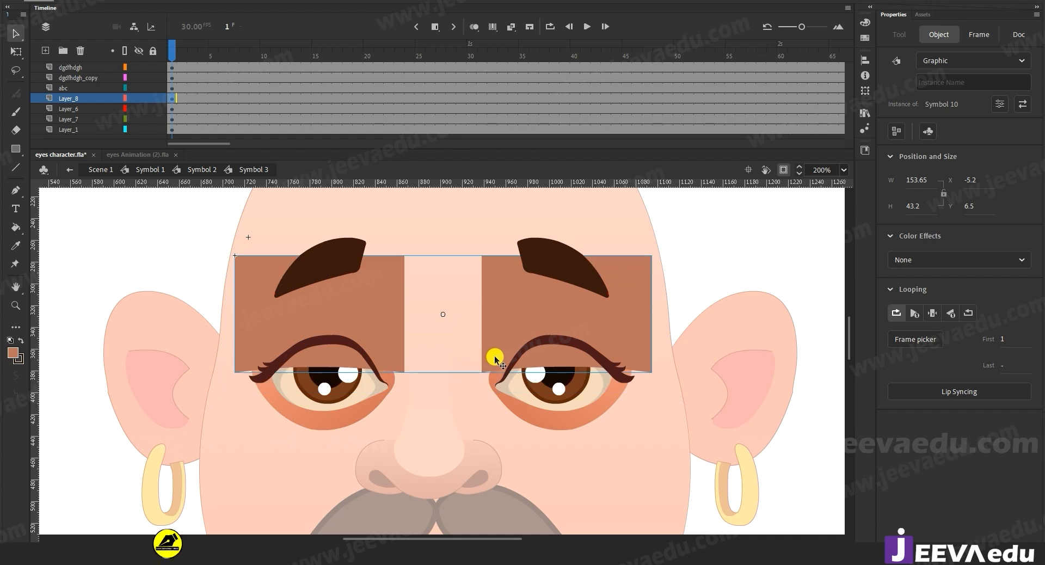
key("ctrl+z")
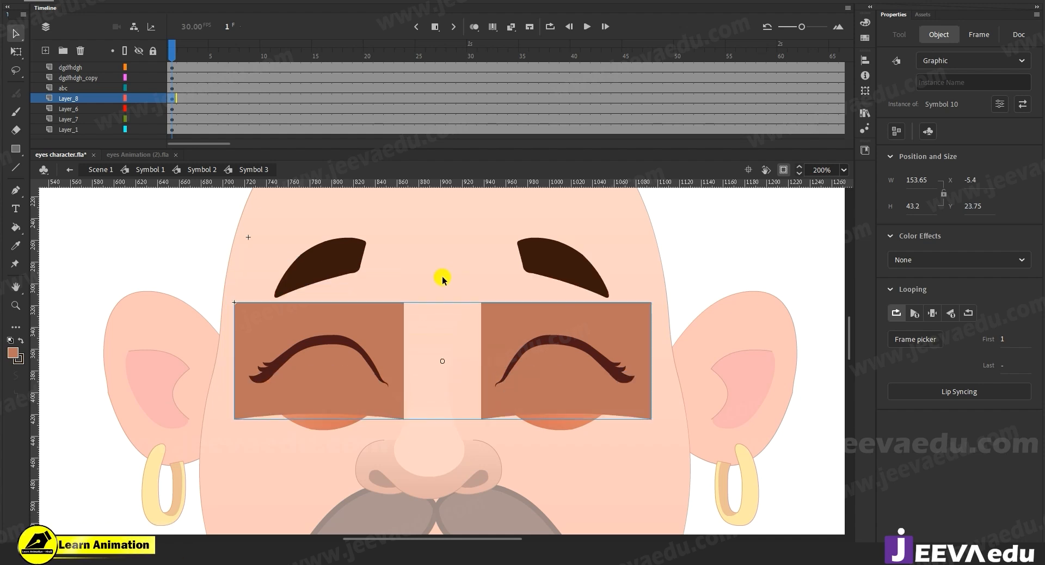
Step: Insert a keyframe at frame 10 on Layer_8 for the closed-eye pose
left_click(212, 101)
left_click(265, 98)
left_click(327, 99)
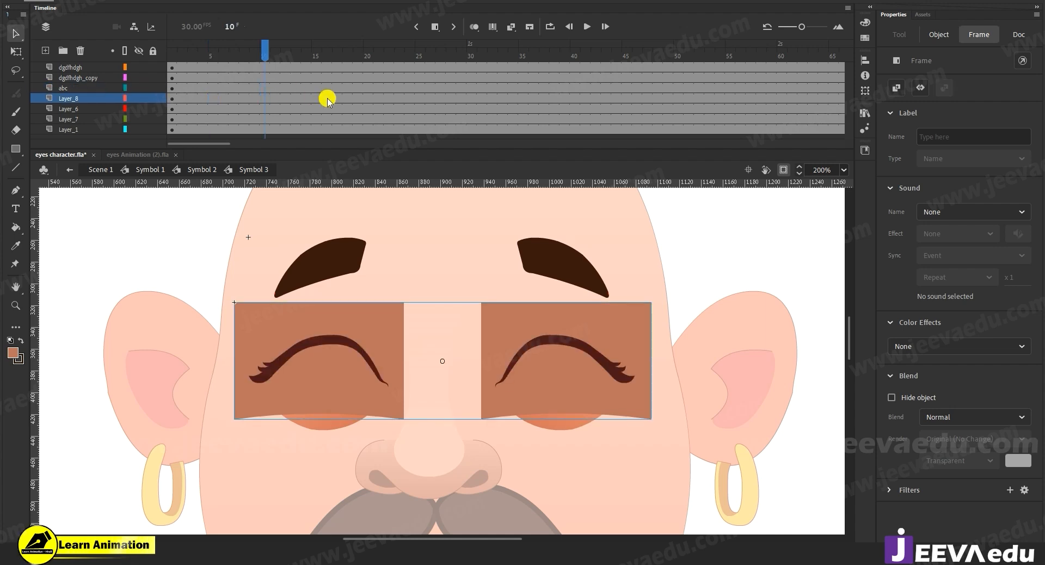
left_click(317, 99)
left_click(265, 99)
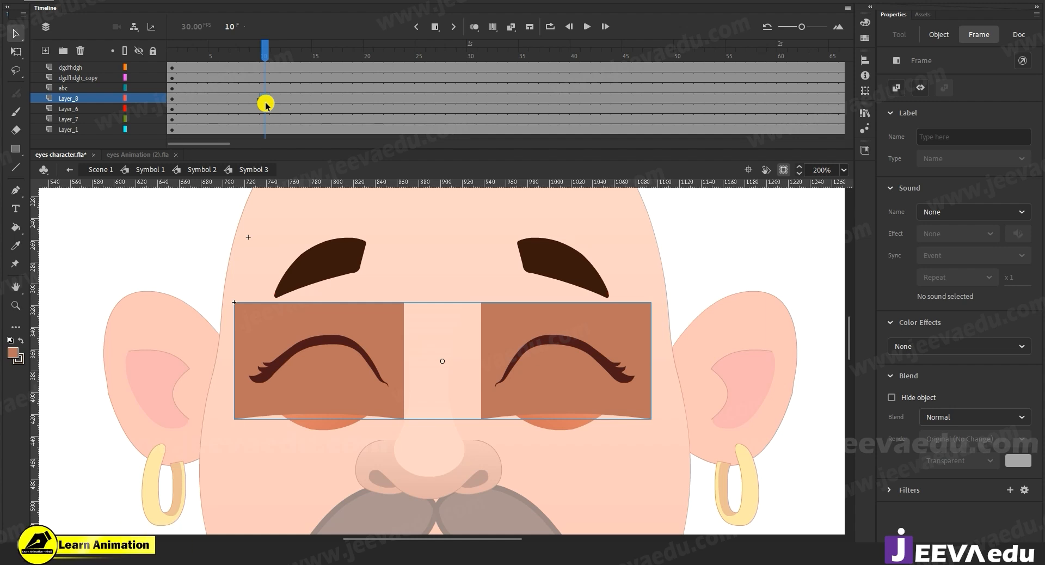
left_click(265, 99)
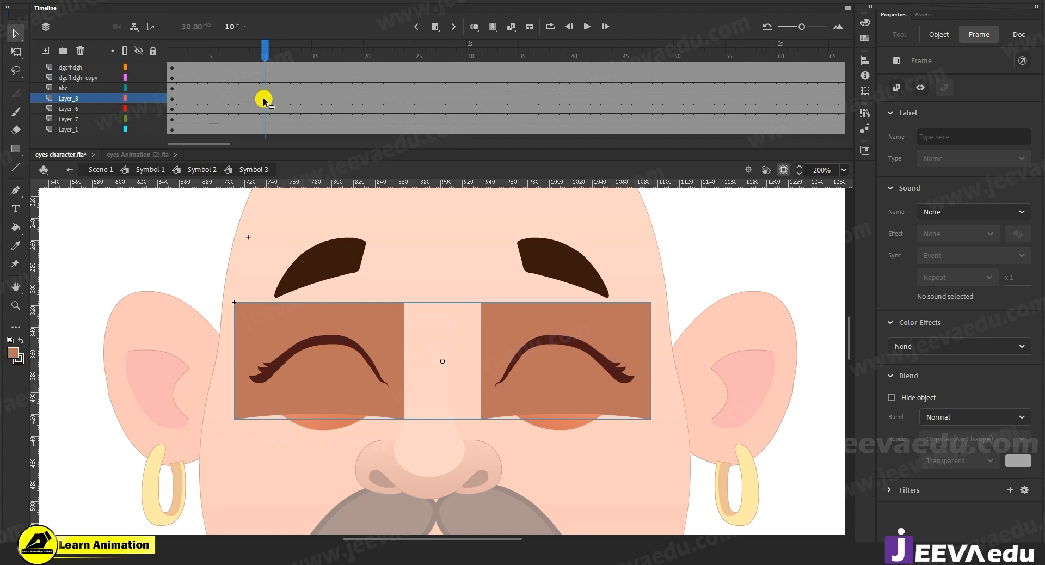
Step: At frame 1 of Layer_8, move the eyelid symbol straight up until its lower edges sit just above the upper lashes
left_click(173, 99)
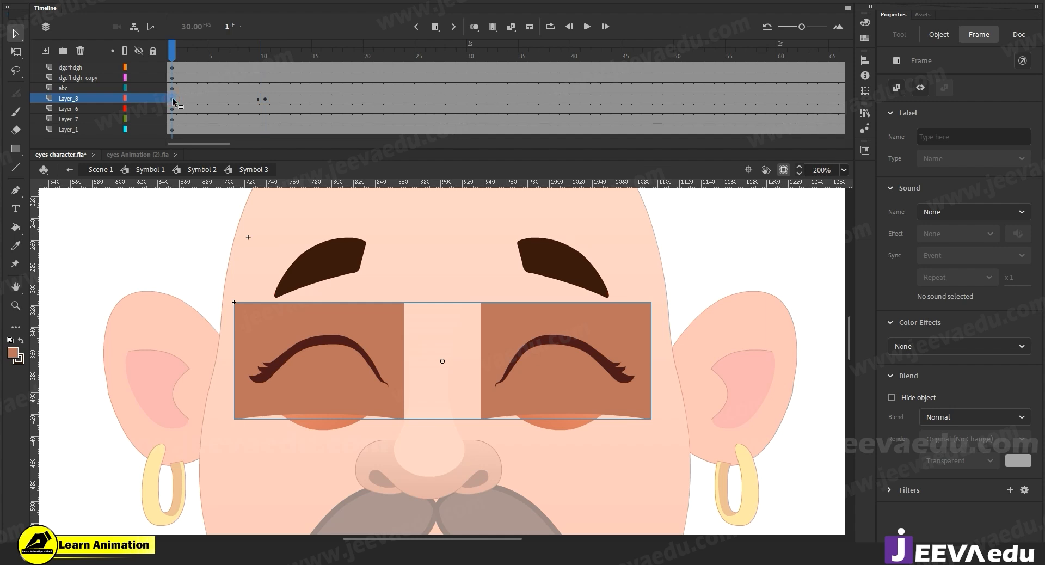
key("Up")
key("Up")
key("Up")
key("Up")
key("Up")
key("Up")
key("Up")
key("Up")
key("Up")
key("Up")
key("Up")
key("Up")
key("Up")
key("Up")
key("Up")
key("Up")
key("Up")
key("Up")
key("Up")
key("Up")
key("Up")
key("Up")
key("Up")
key("Up")
key("Up")
key("Up")
key("Up")
key("Up")
key("Up")
key("Up")
key("Up")
key("Up")
key("Up")
key("Up")
key("Up")
key("Up")
key("Up")
key("Up")
key("Up")
key("Up")
key("Up")
key("Up")
key("Up")
key("Up")
key("Up")
key("Up")
key("Up")
key("Up")
key("Up")
key("Up")
key("Up")
key("Up")
key("Up")
key("Up")
key("Up")
key("Up")
key("Up")
key("Up")
key("Up")
key("Up")
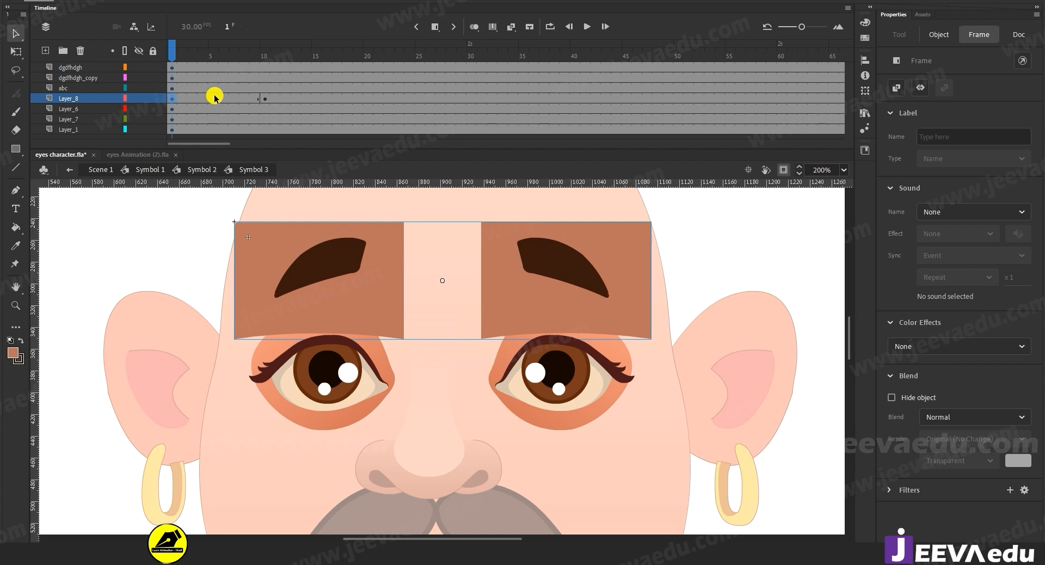
Step: Insert keyframes at frames 5 and 15 on Layer_8
key("F6")
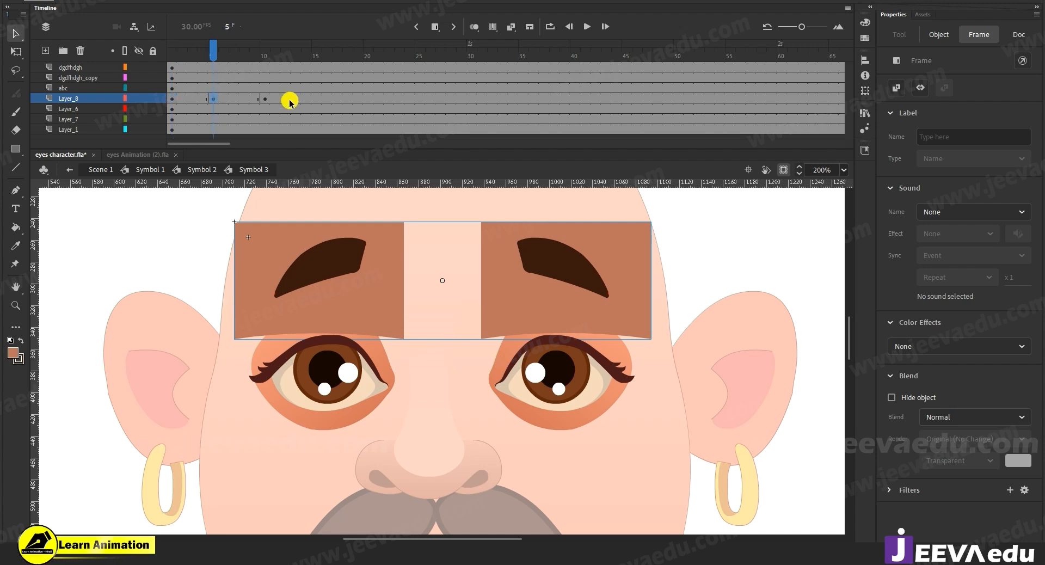
left_click(313, 99)
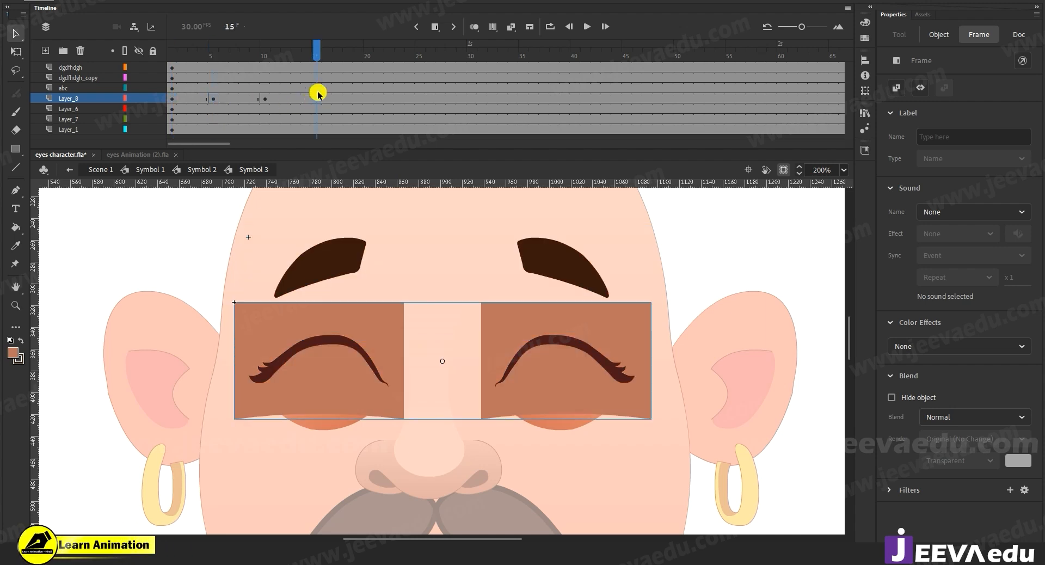
key("F6")
Step: Create classic tweens on Layer_8 across both spans between frames 5, 10 and 15
left_click(246, 99)
left_click_drag(246, 103, 290, 104)
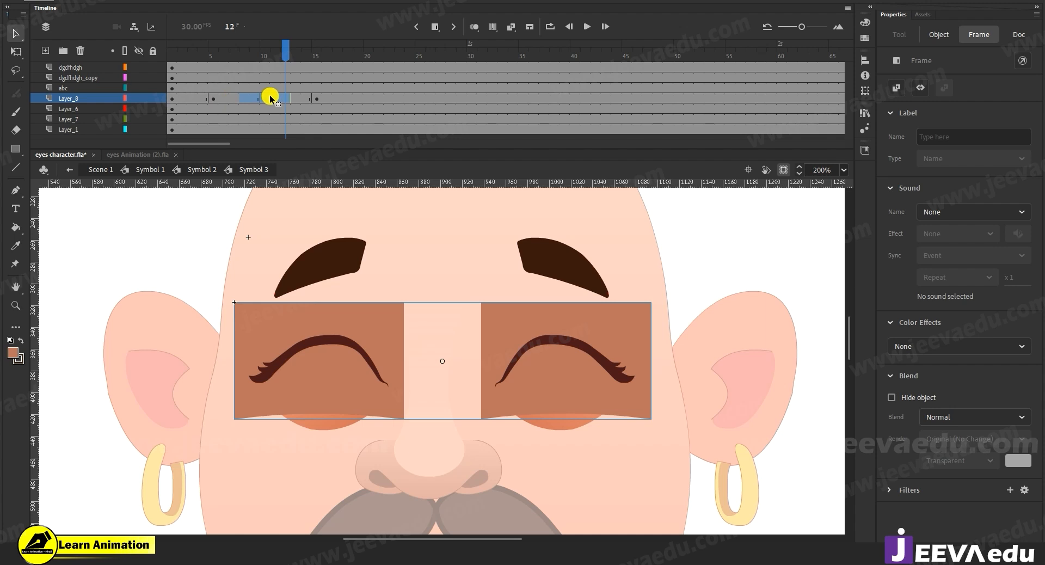
right_click(270, 98)
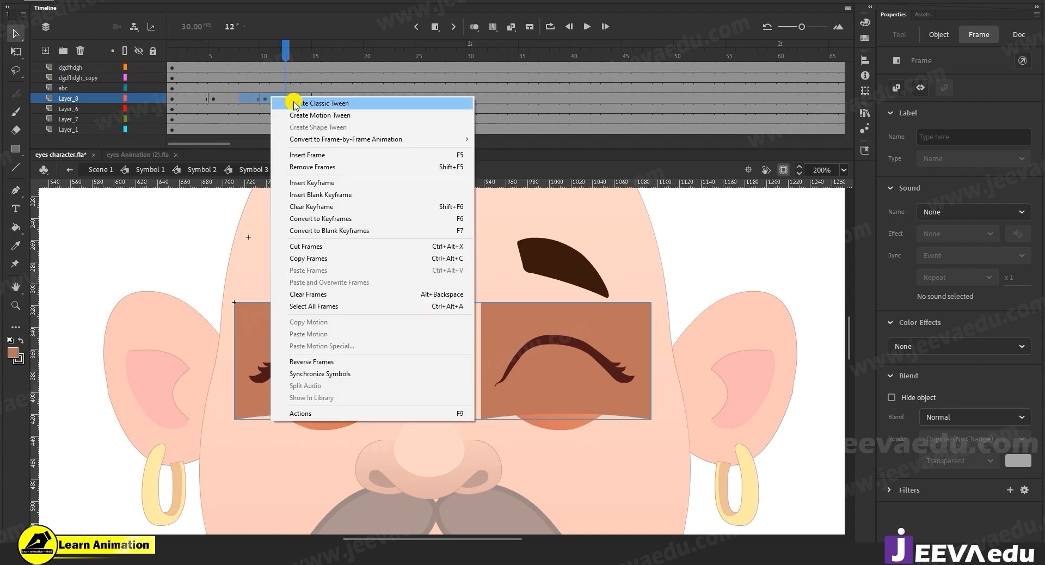
left_click(296, 104)
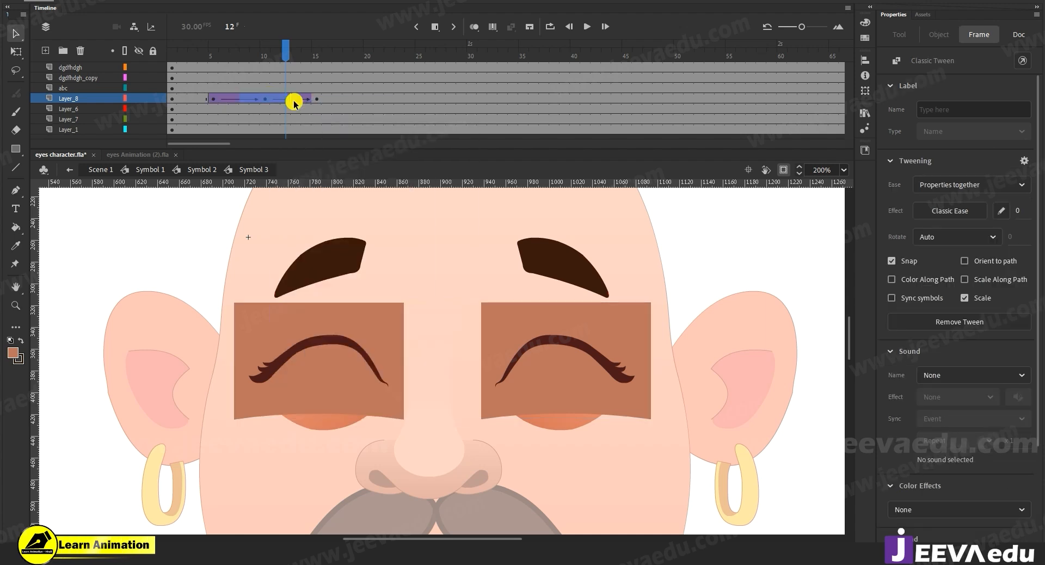
Step: Return to frame 1 and preview the eyelid motion by scrubbing and playing through to frame 15
left_click_drag(285, 52, 168, 83)
left_click(172, 104)
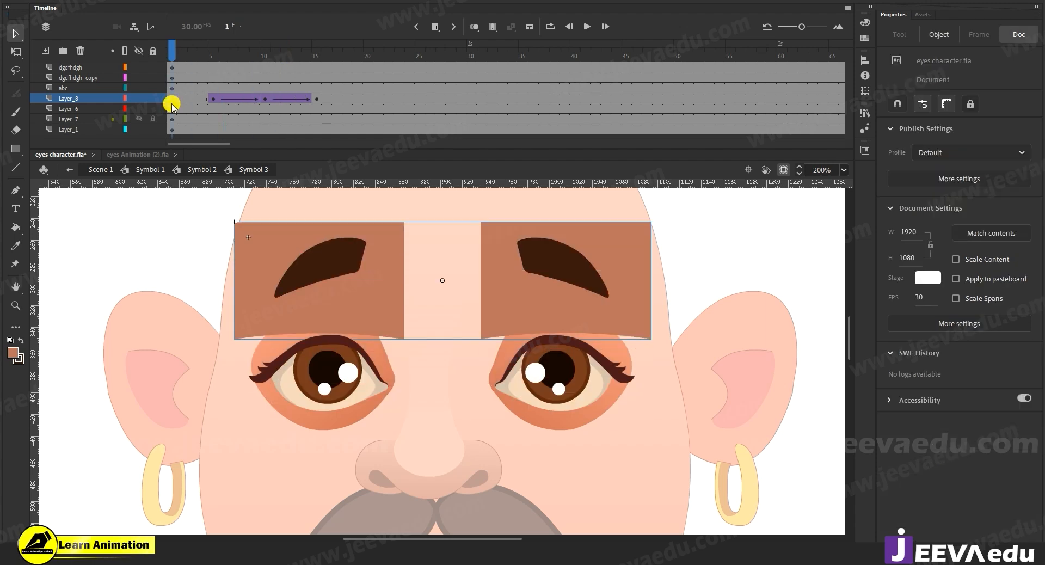
left_click(172, 103)
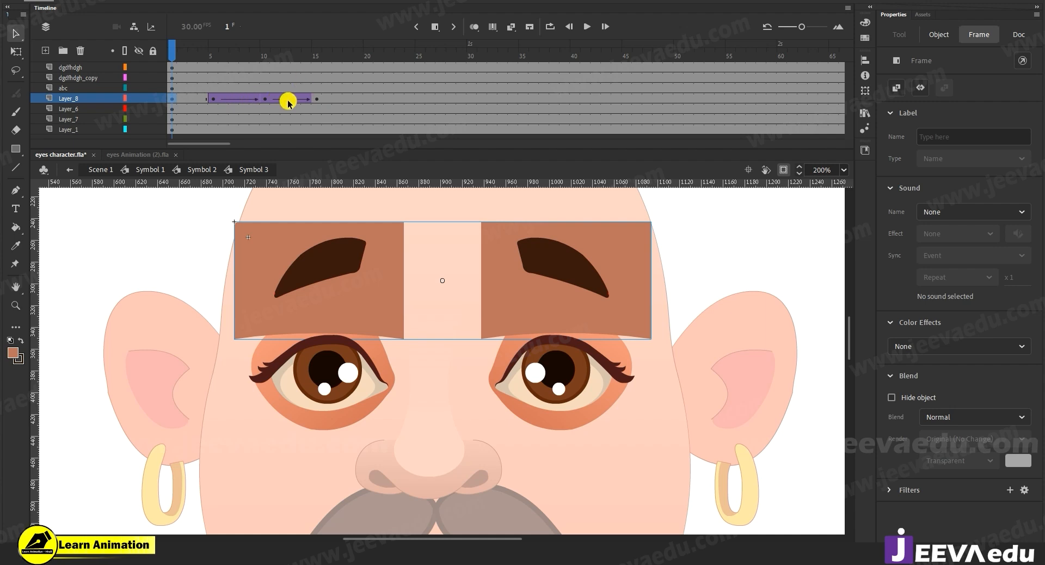
left_click(196, 48)
left_click_drag(197, 48, 156, 113)
key("Return")
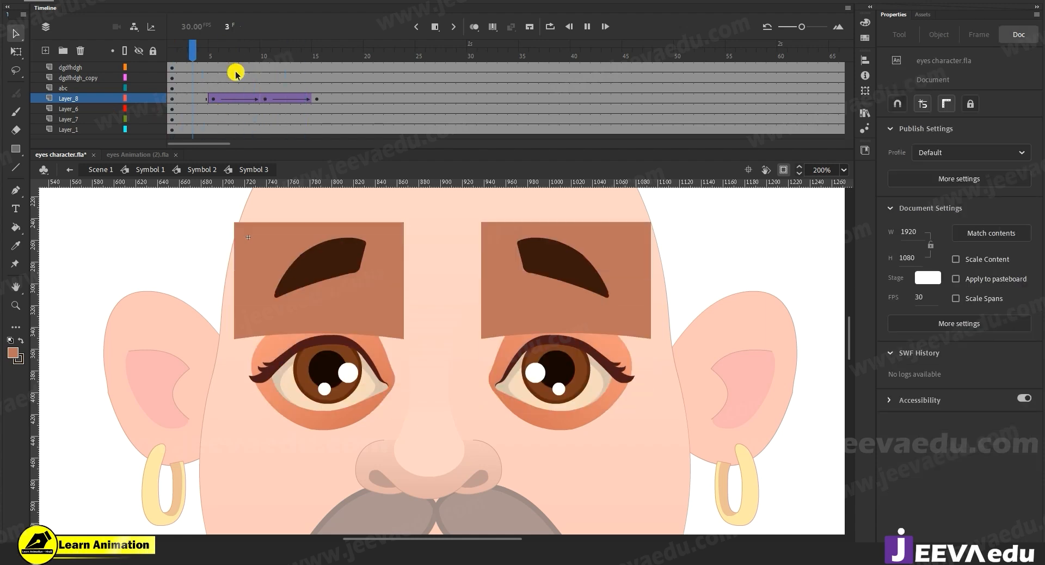
left_click(318, 82)
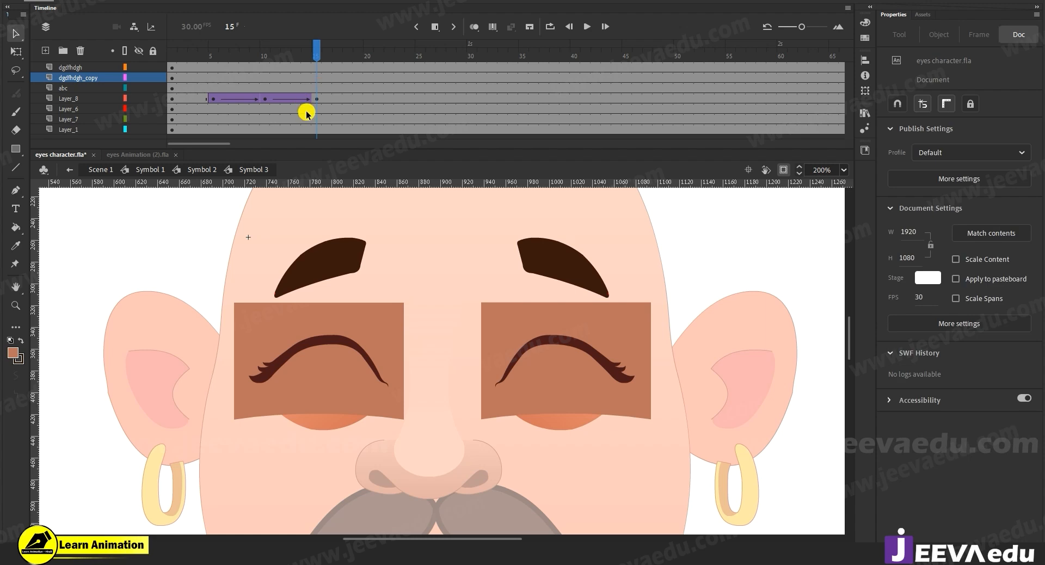
Step: At frame 15 of Layer_8, move the eyelid symbol straight up until its lower edges sit near the upper lashes, matching the open pose at frame 5
left_click(214, 99)
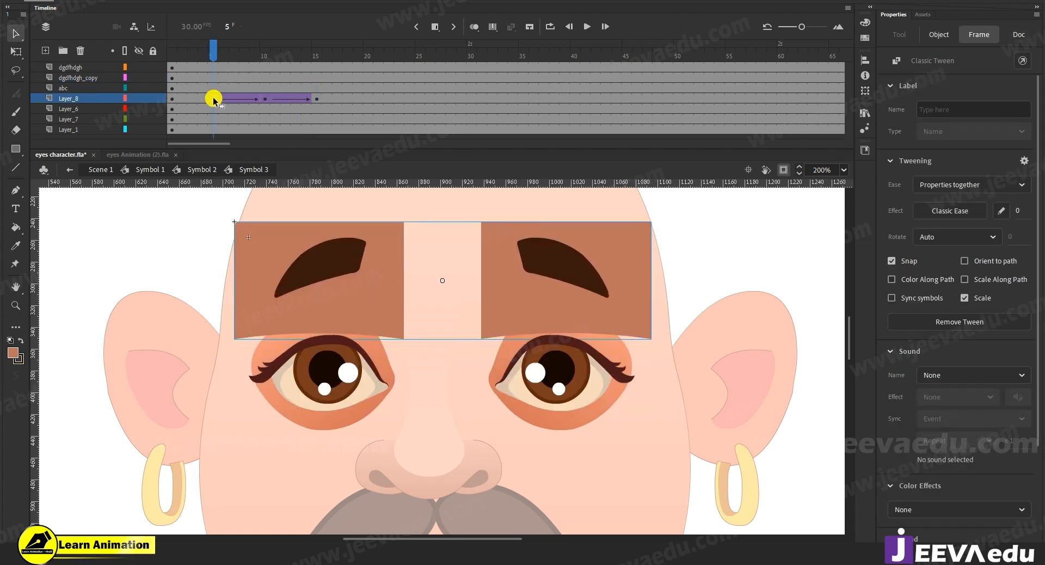
left_click(317, 99)
left_click_drag(301, 57, 318, 104)
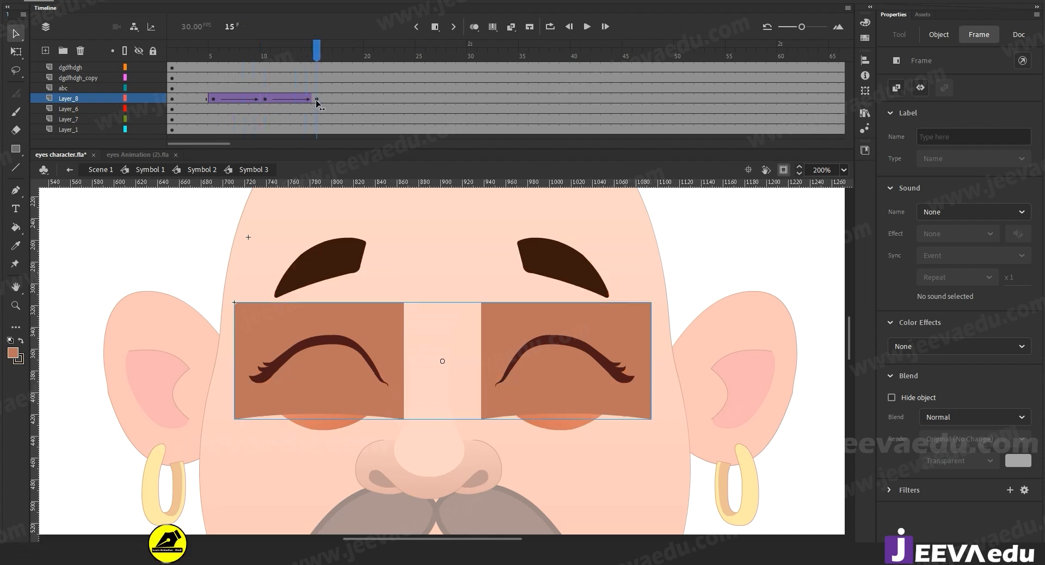
left_click(213, 100)
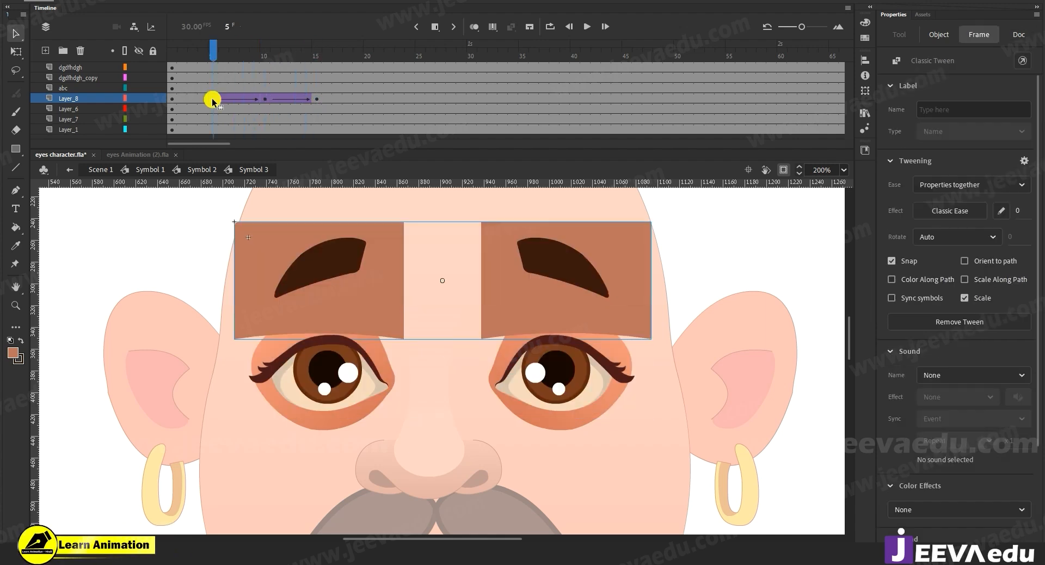
left_click(314, 99)
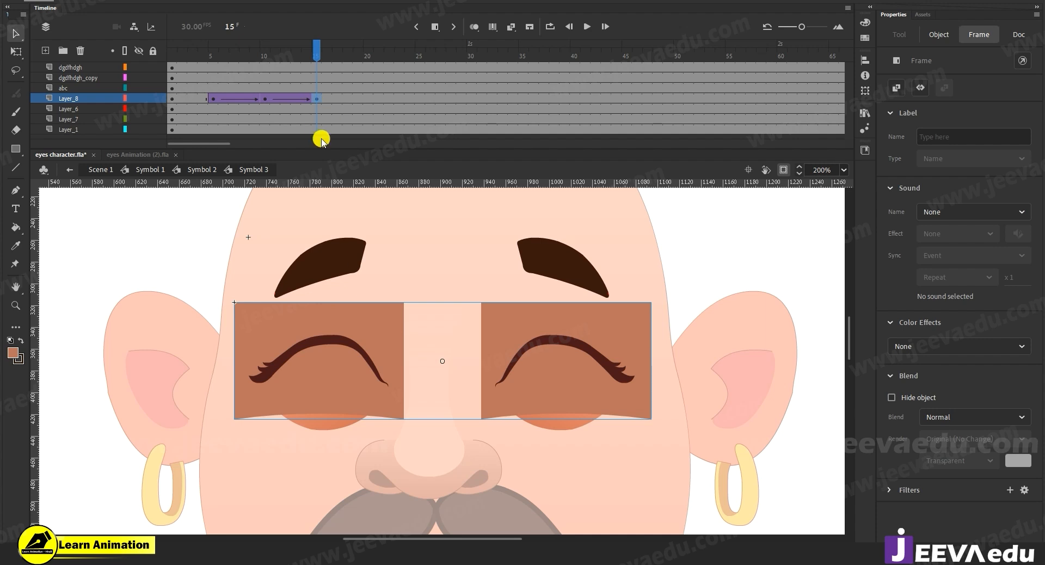
key("Up")
key("Up")
key("Up")
key("Up")
key("Up")
key("Up")
key("Up")
key("Up")
key("Up")
key("Up")
key("Up")
key("Up")
key("Up")
key("Up")
key("Up")
key("Up")
key("Up")
key("Up")
key("Up")
key("Up")
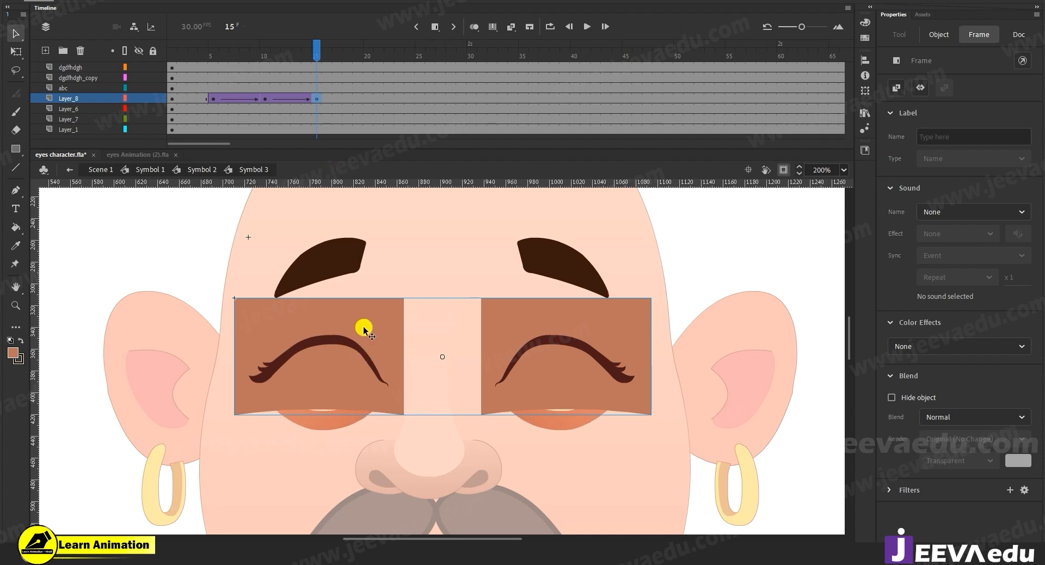
key("Up")
key("Up")
key("Up")
key("Up")
key("Up")
key("Up")
key("Up")
key("Up")
key("Up")
key("Up")
key("Up")
key("Up")
key("Up")
key("Up")
key("Up")
key("Up")
key("Up")
key("Up")
key("Up")
key("Up")
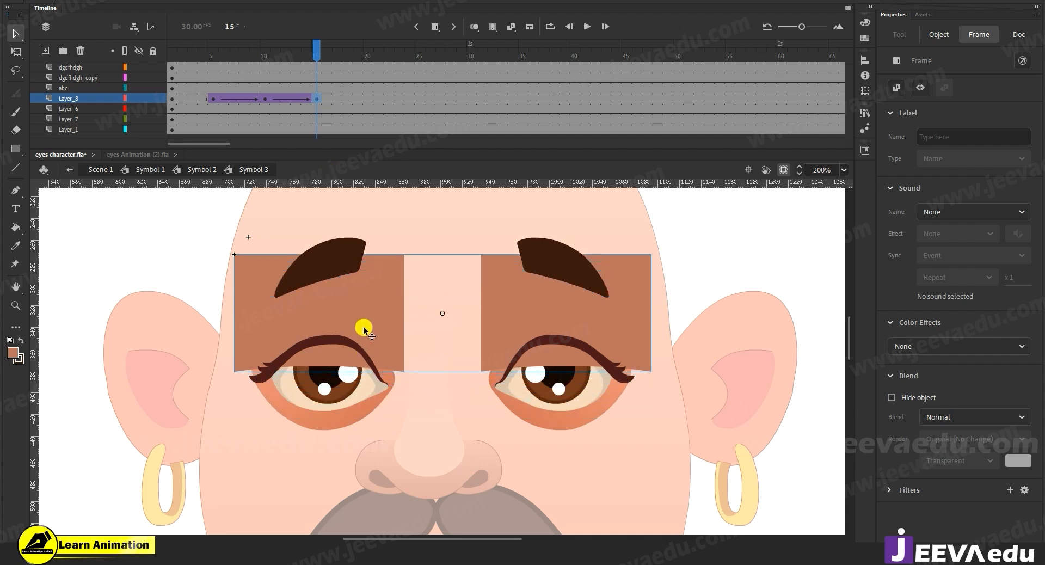
key("Up")
key("Up")
key("Up")
key("Up")
key("Up")
key("Up")
key("Up")
key("Up")
key("Up")
key("Up")
key("Up")
key("Up")
key("Up")
key("Up")
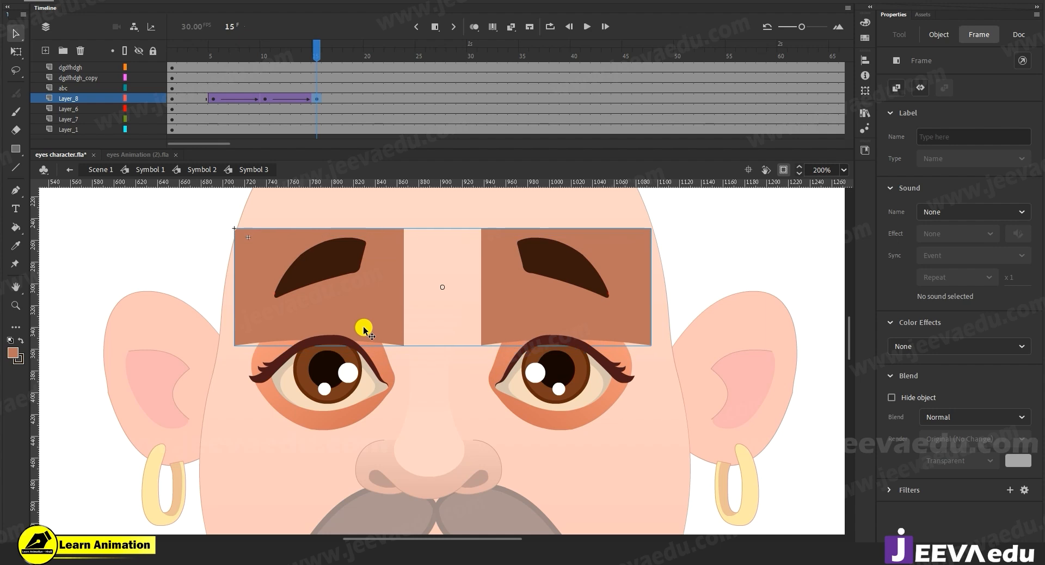
Step: Compare the eyelid pose at frames 1 and 15, play the blink through, and scrub back to frame 1
left_click(172, 99)
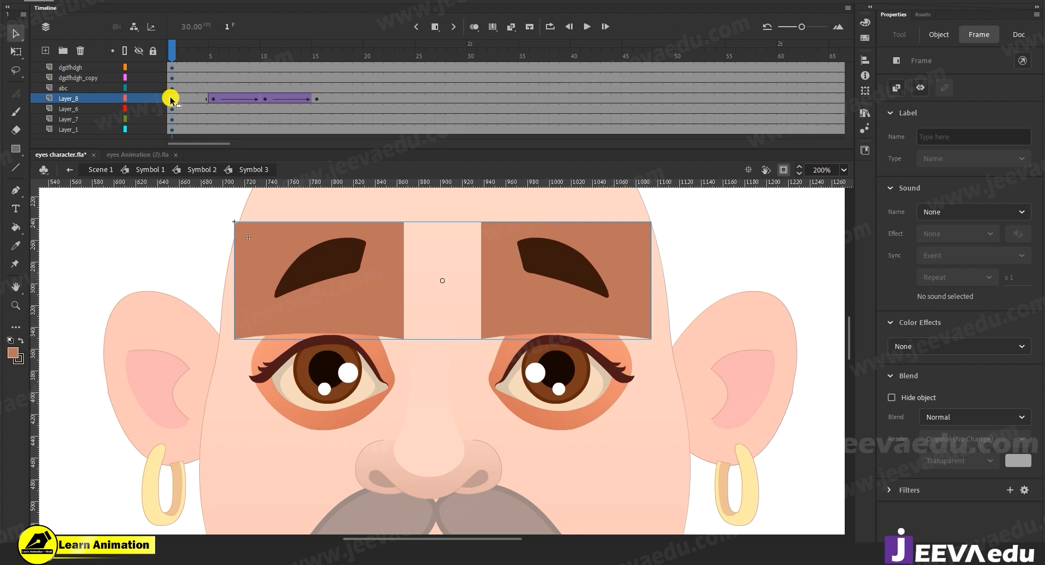
left_click(318, 98)
mouse_move(179, 79)
left_mouse_down()
mouse_move(348, 84)
mouse_move(279, 65)
mouse_move(174, 75)
left_mouse_up()
key("Return")
key("Return")
left_click_drag(308, 58, 146, 69)
left_click(343, 361)
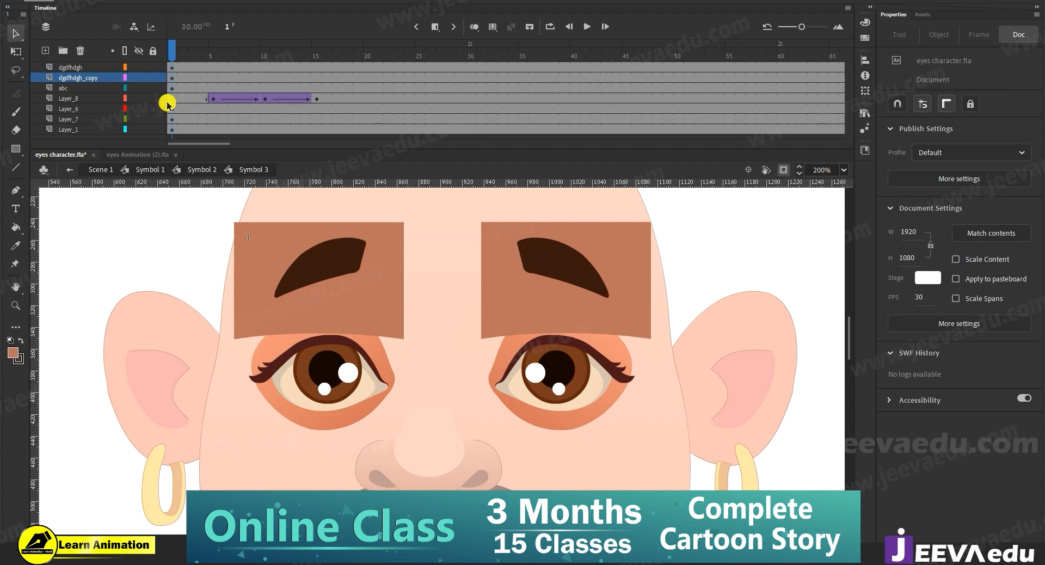
Step: Duplicate the eye-white symbol from Layer_7 in its original position onto a new layer directly above Layer_8
left_click(87, 119)
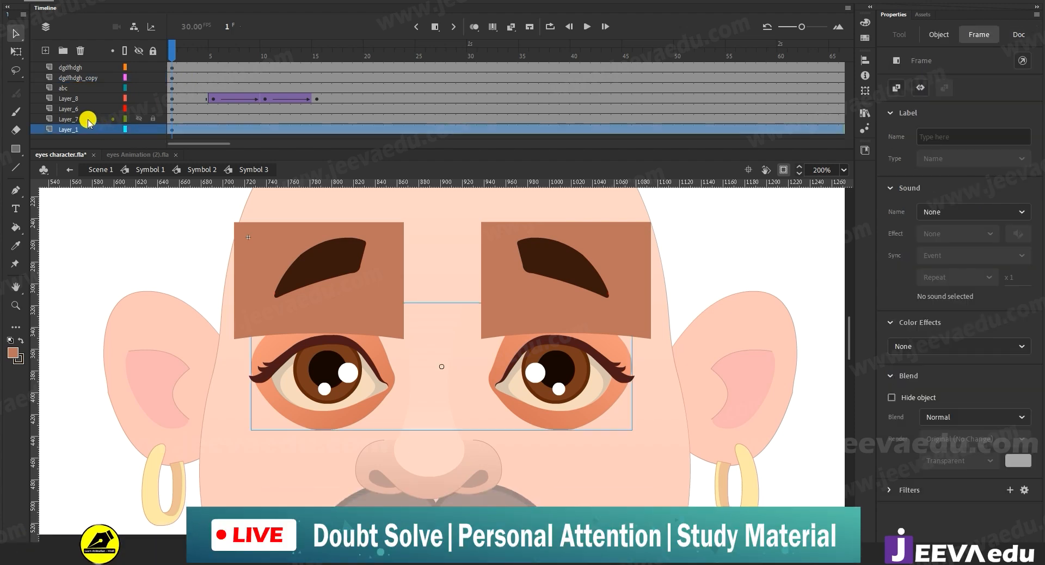
left_click_drag(290, 391, 200, 438)
left_click_drag(233, 433, 345, 402)
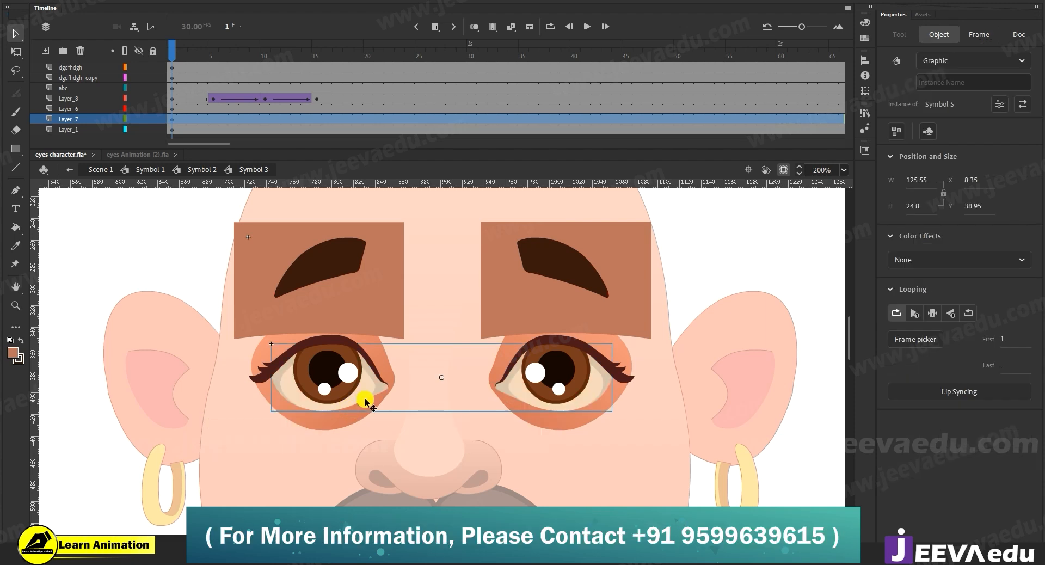
left_click(61, 99)
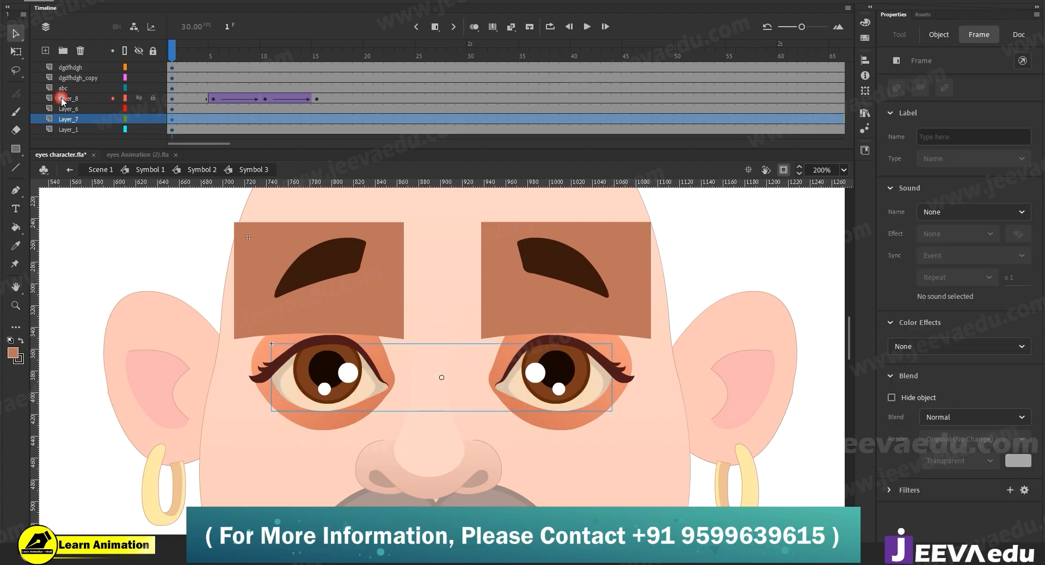
left_click(45, 51)
right_click(103, 256)
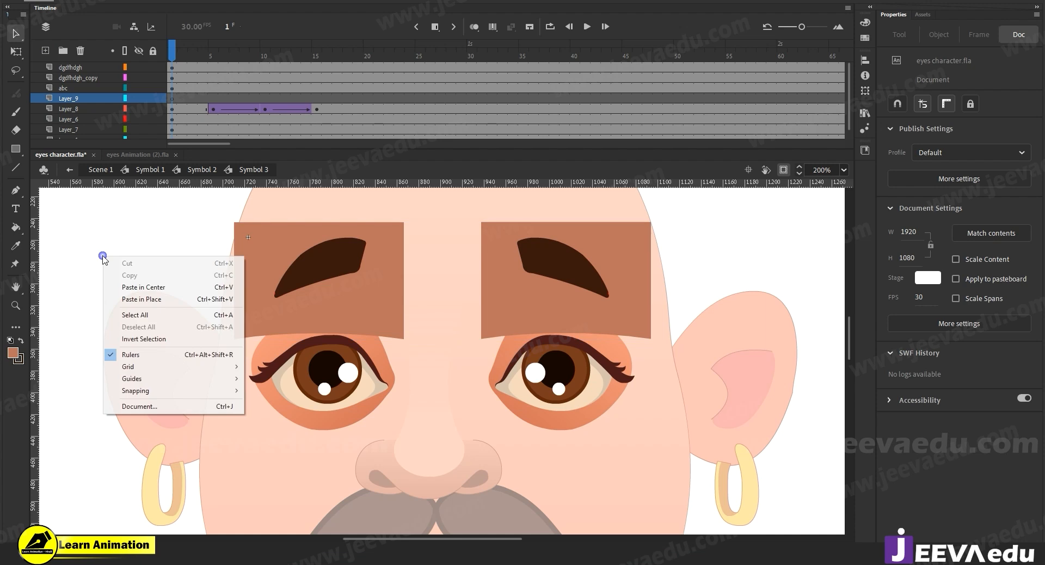
left_click(134, 299)
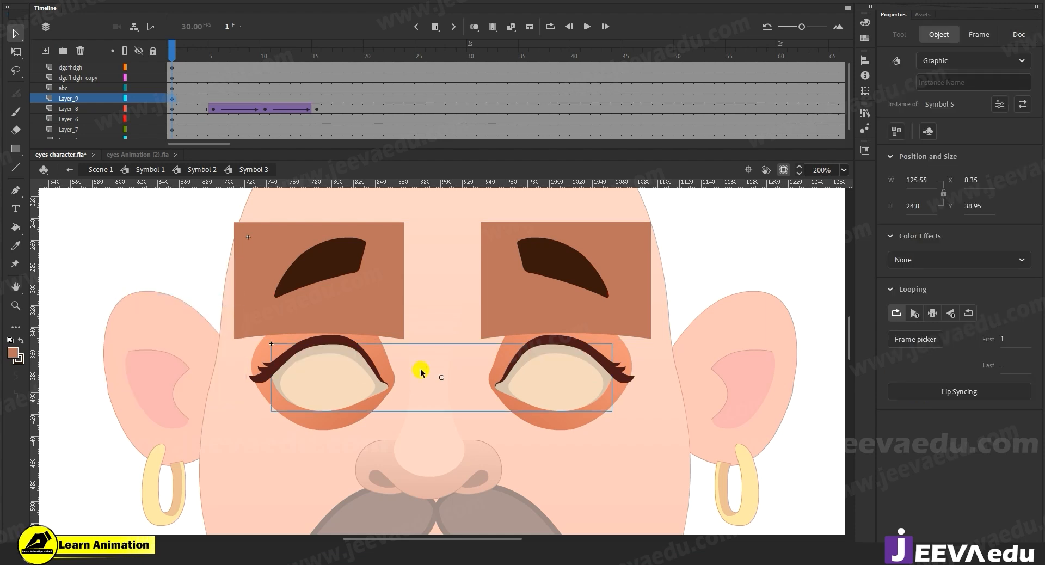
left_click_drag(531, 385, 565, 471)
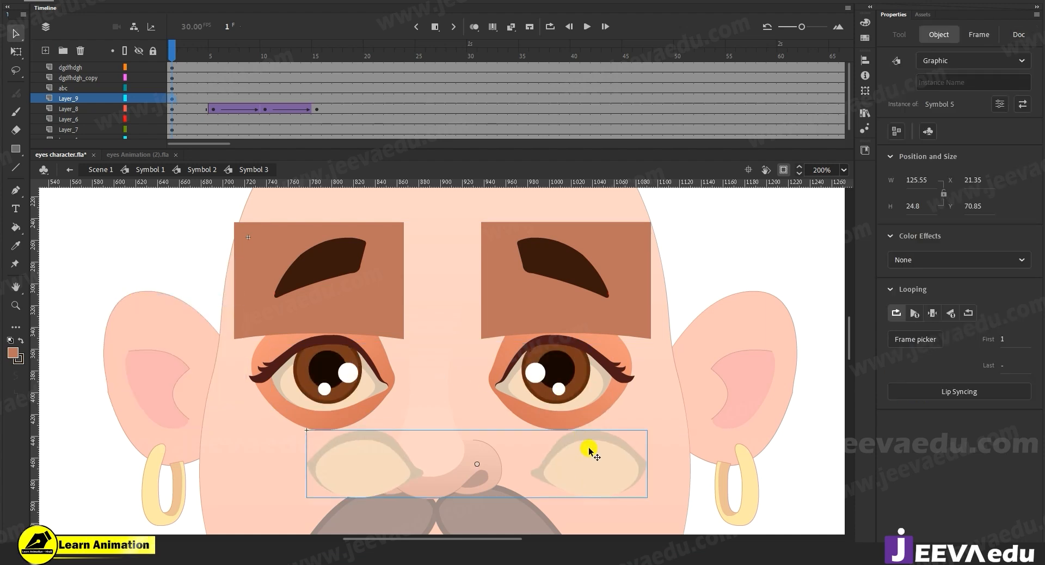
key("ctrl+z")
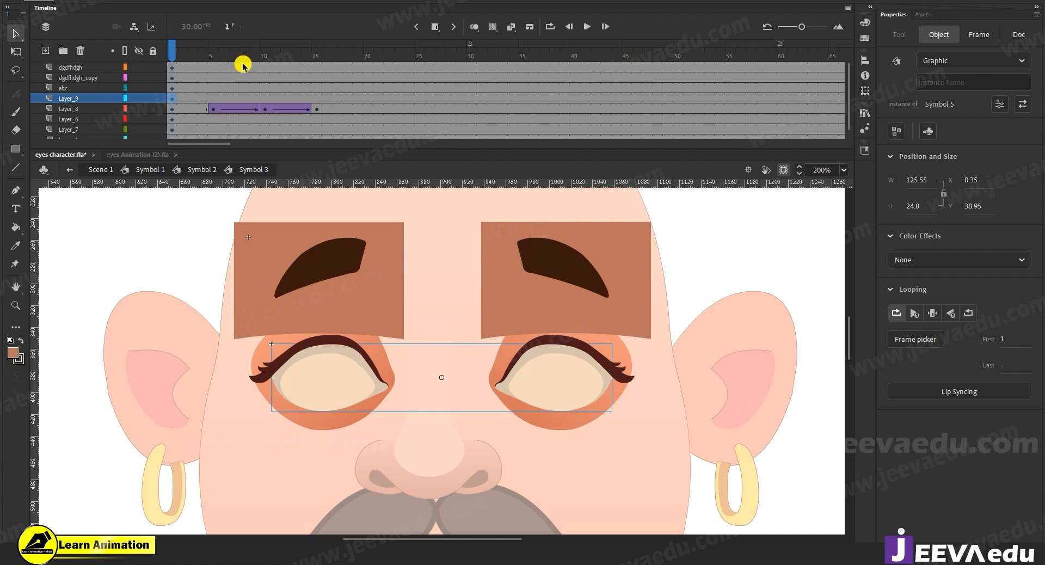
Step: Hide every layer except Layer_9 and break the pasted eye-white symbol apart into plain shapes
left_click(139, 51)
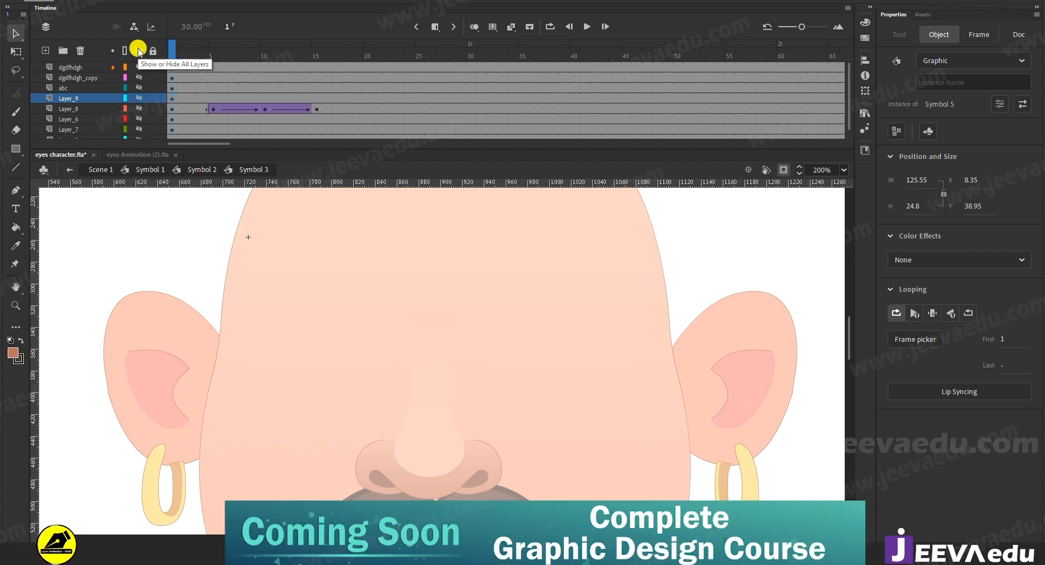
left_click(138, 100)
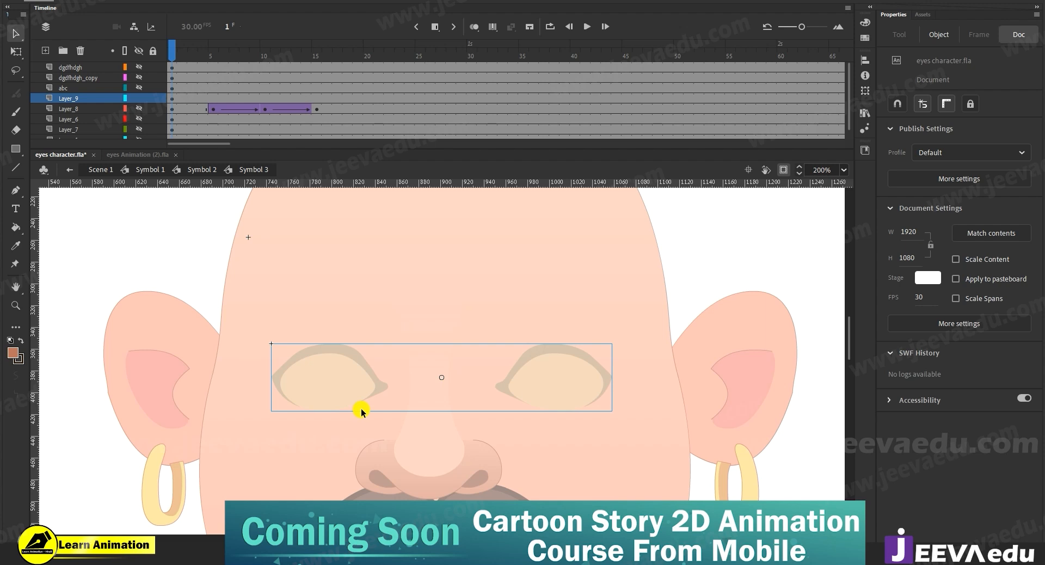
key("ctrl+b")
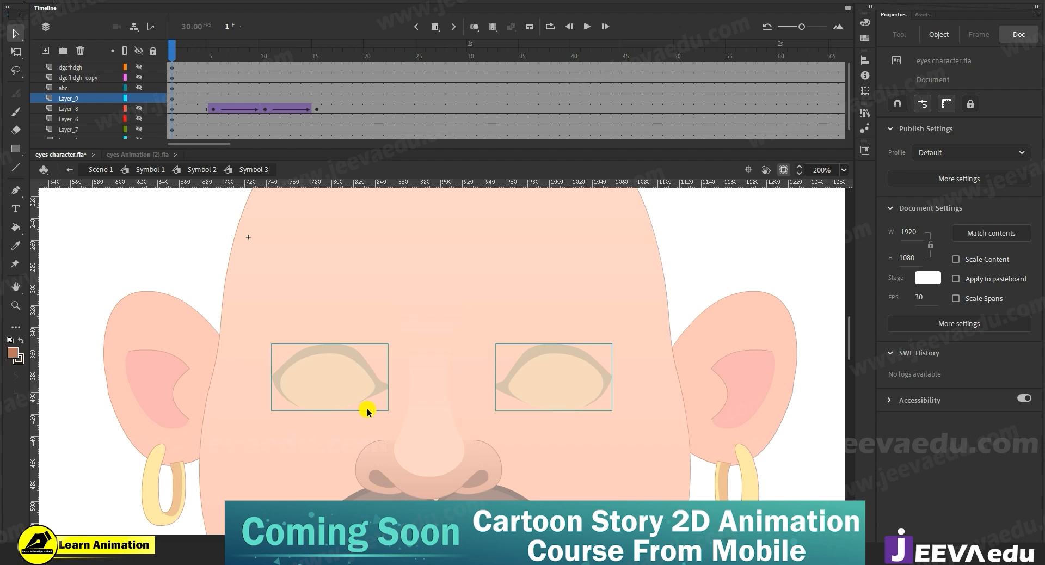
key("ctrl+b")
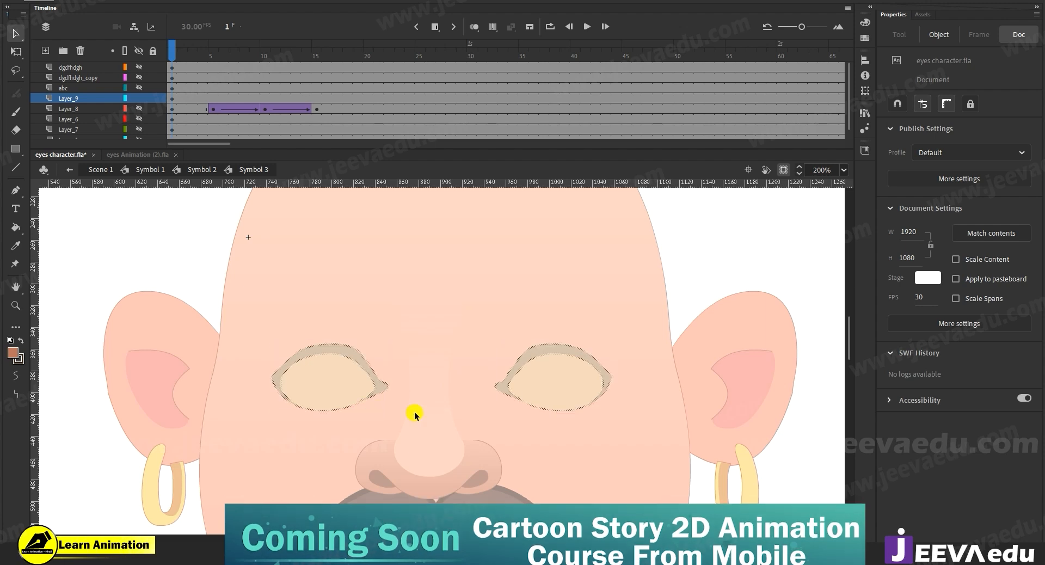
Step: Fill all the broken-apart eye shapes on Layer_9 with one solid green
left_click(622, 332)
left_click_drag(657, 310, 170, 516)
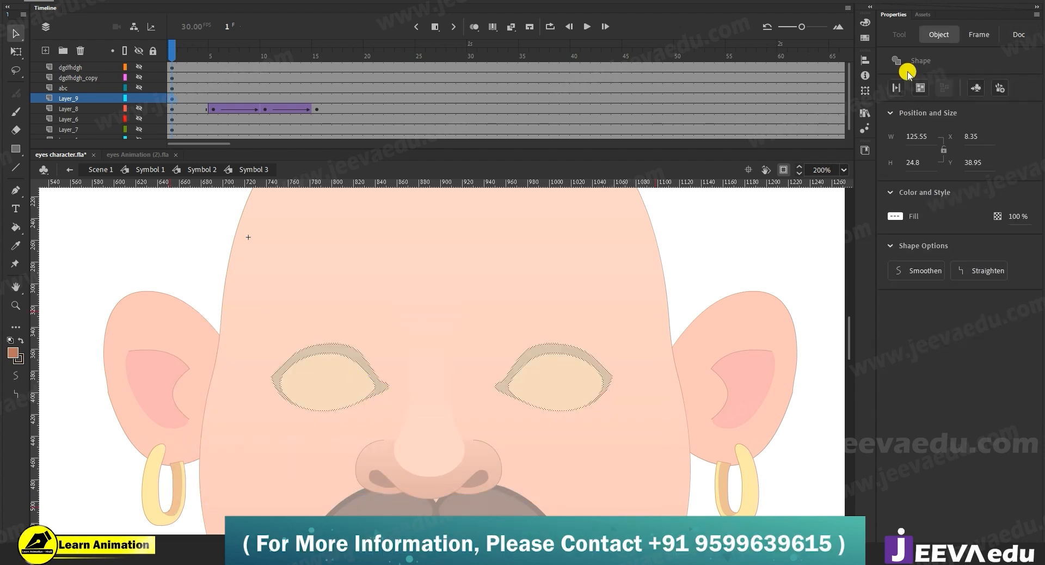
left_click(12, 354)
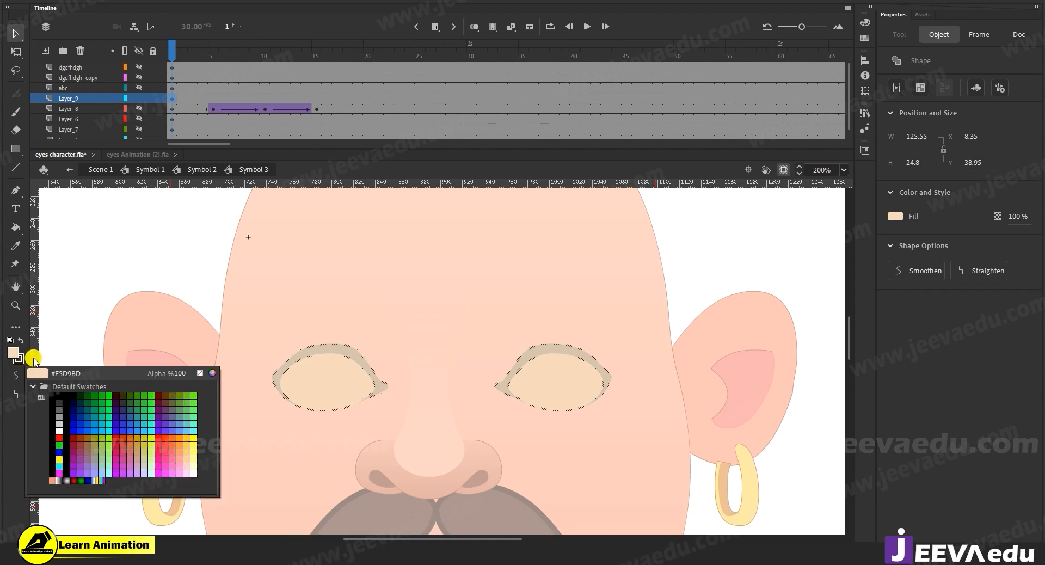
left_click(107, 394)
left_click_drag(669, 280, 191, 467)
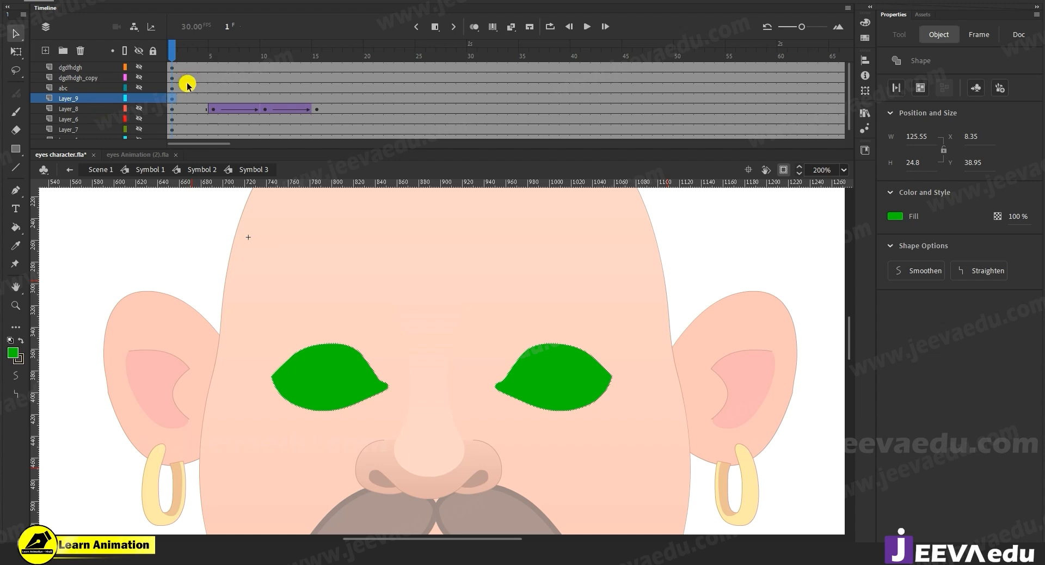
Step: Show all layers again and go to frame 10, toggling Layer_9's visibility to check the green shapes against the closed eyelids
left_click(140, 68, "alt")
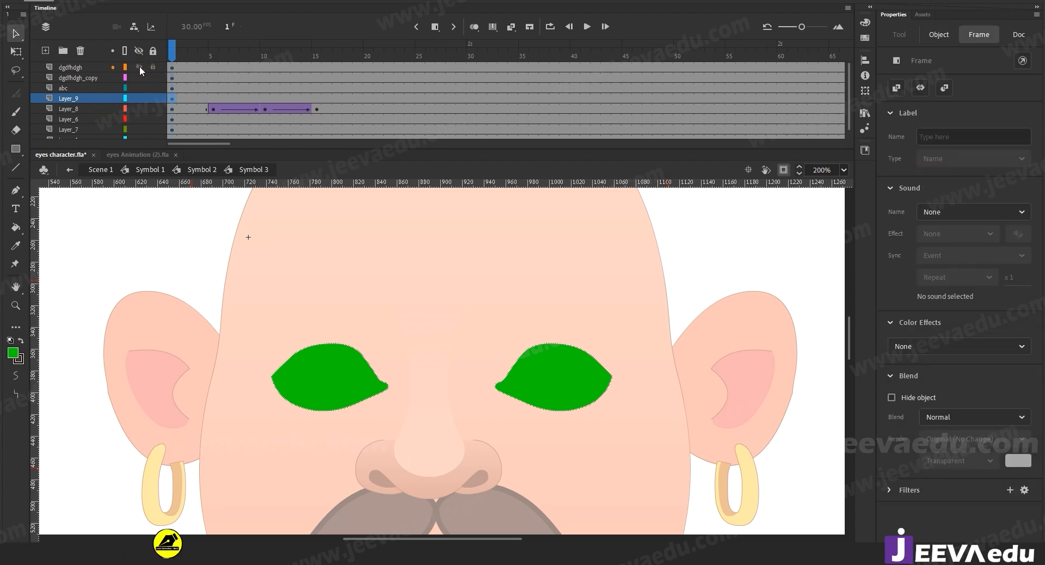
left_click_drag(182, 53, 261, 105)
left_click(332, 420)
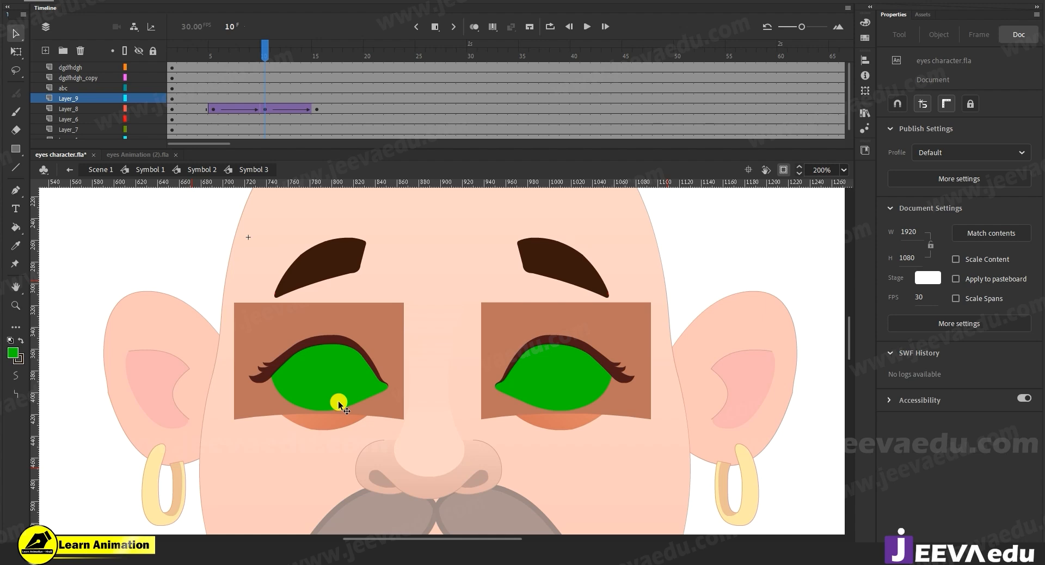
left_click(84, 95)
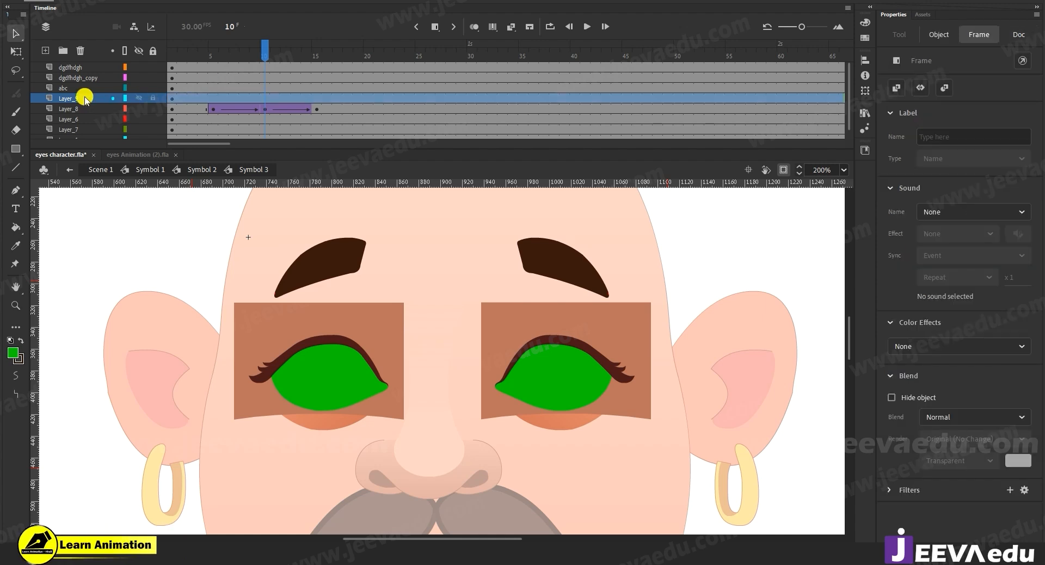
left_click(139, 98)
left_click(138, 98)
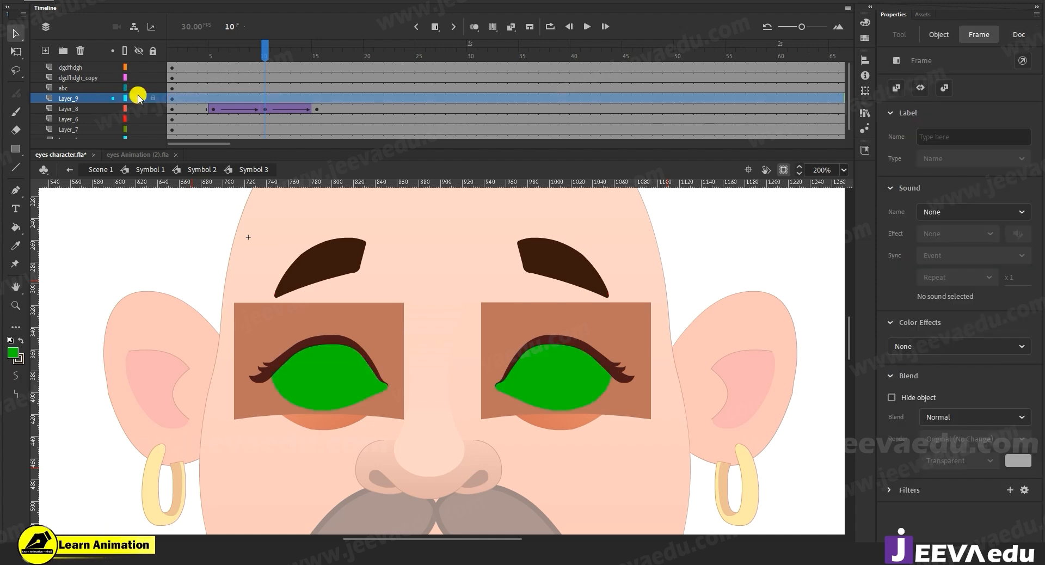
Step: Turn Layer_9 into a mask for the eyelids on Layer_8 and scrub back to frame 5 to check the masked blink
right_click(84, 96)
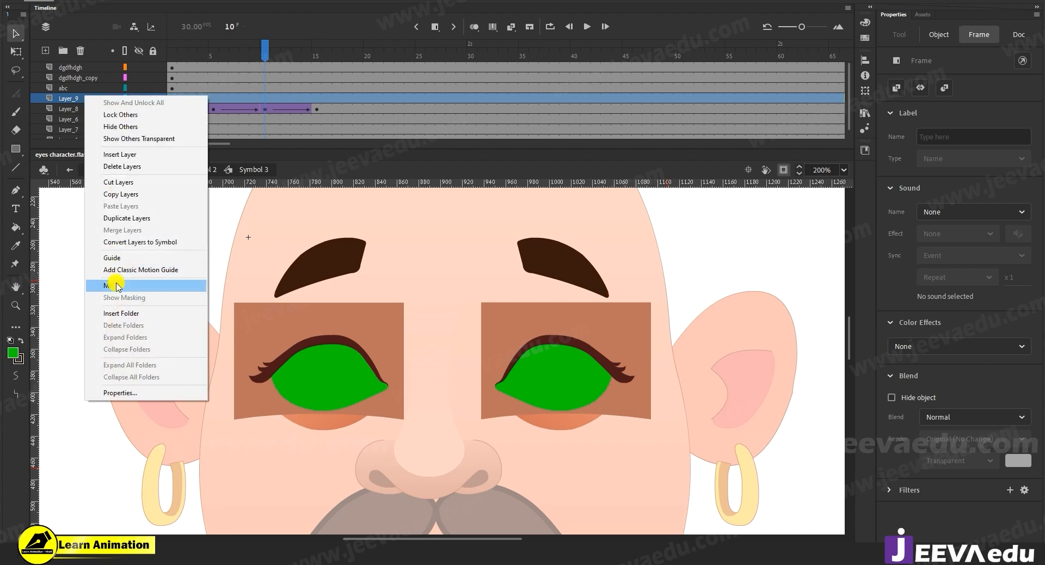
right_click(71, 96)
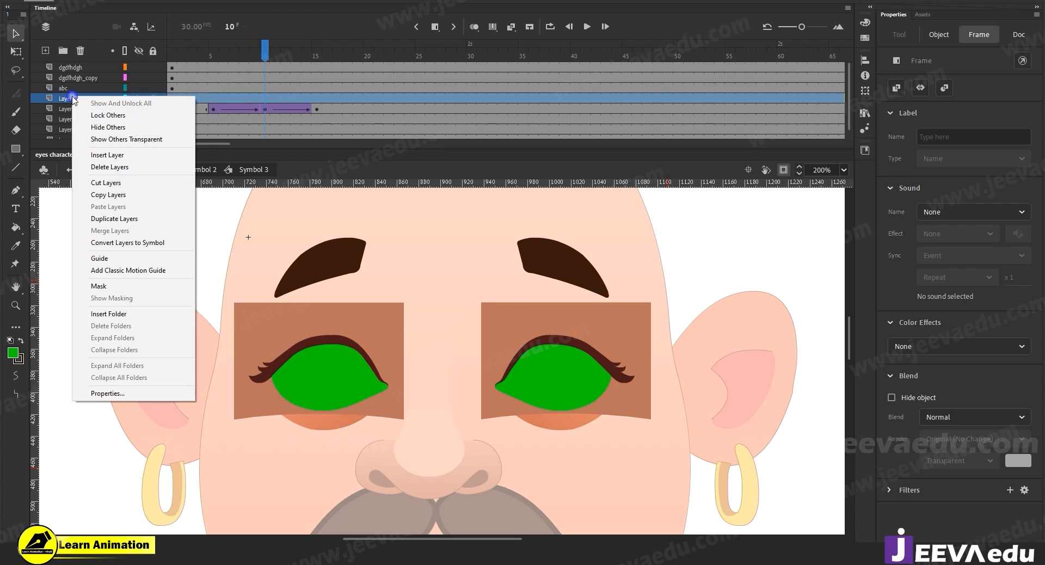
left_click(117, 286)
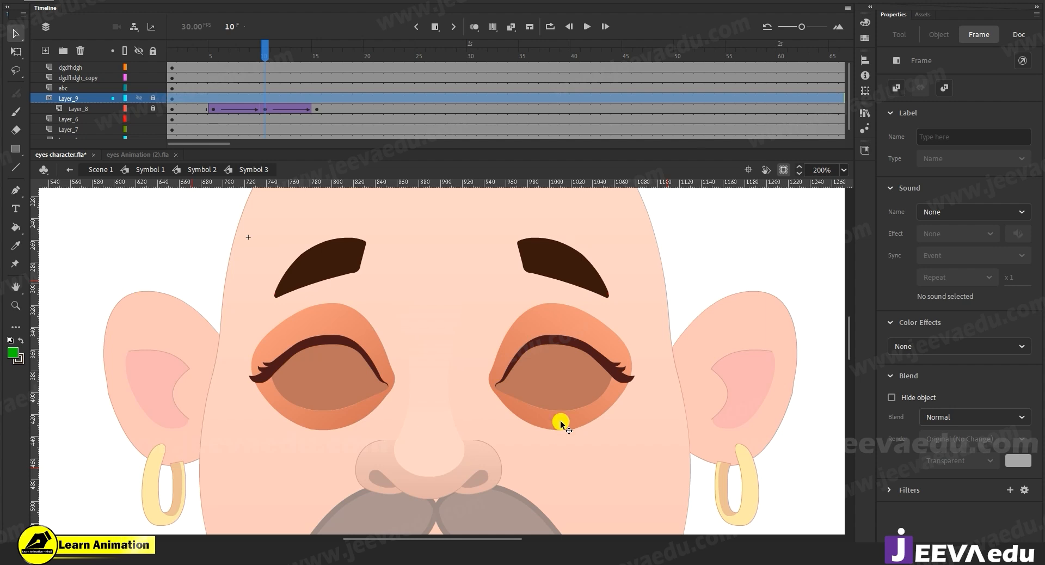
left_click_drag(262, 51, 242, 97)
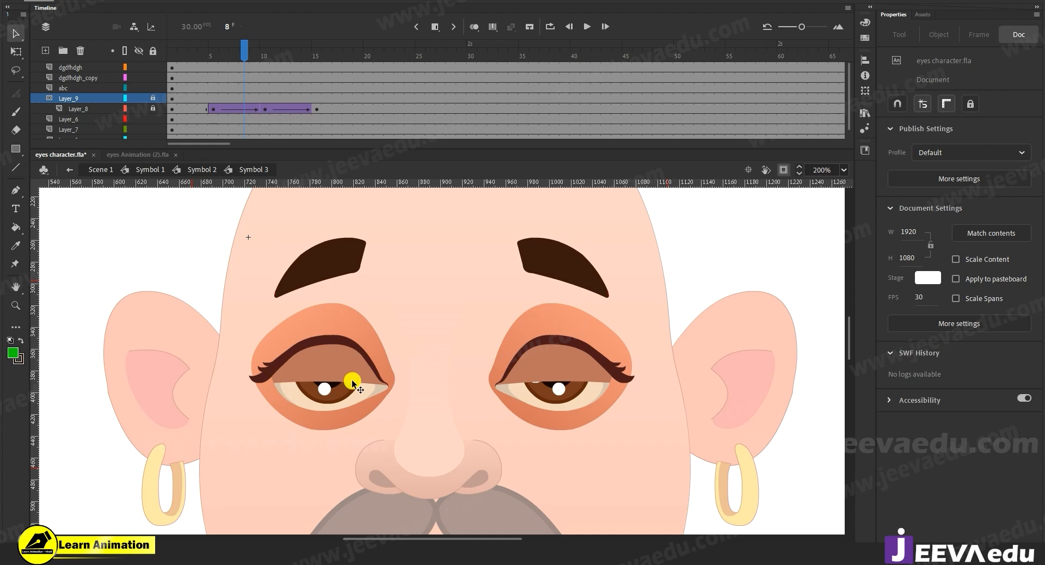
left_click_drag(236, 66, 213, 87)
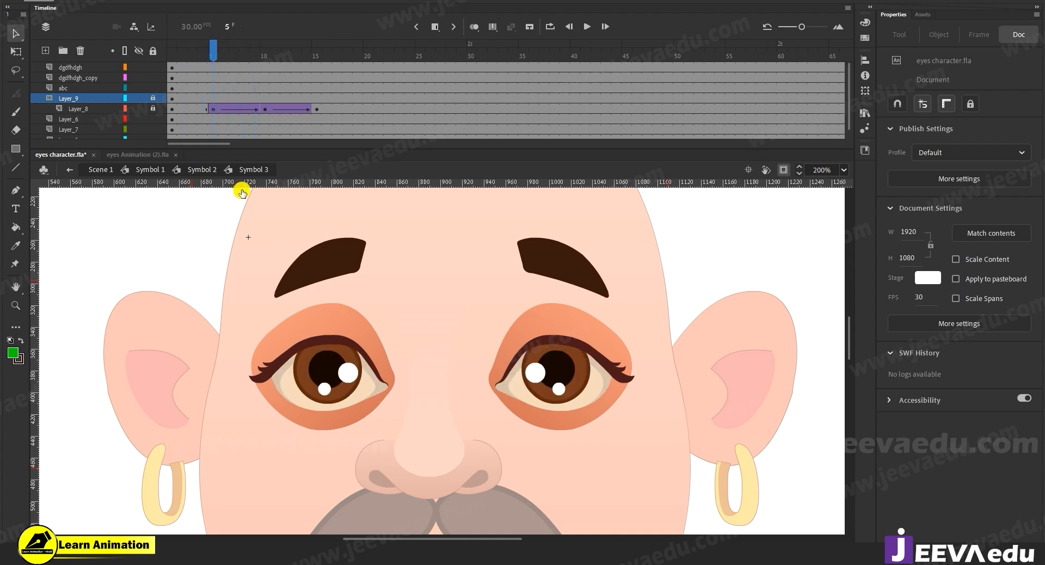
Step: Insert keyframes at frames 5, 10 and 15 on both eyebrow layers and create classic tweens across the spans between them
left_click(318, 261)
left_click_drag(212, 66, 318, 67)
key("F6")
key("F6")
key("F6")
left_click_drag(245, 66, 265, 61)
right_click(278, 76)
left_click(310, 80)
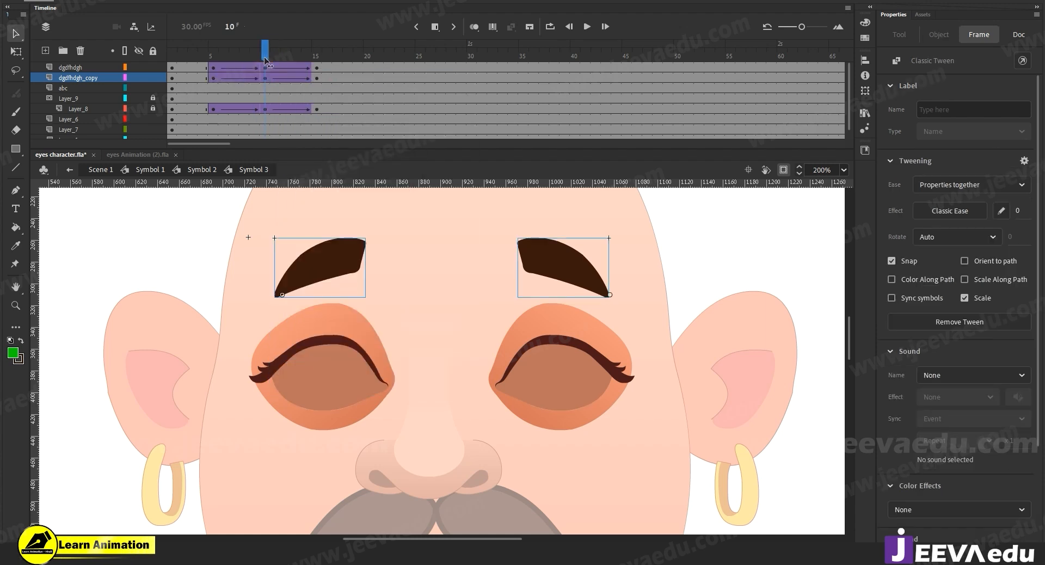
Step: Move both eyebrows down together at frame 10 to Y 1.6
left_click(419, 308)
left_click(354, 256)
left_click(561, 263, "shift")
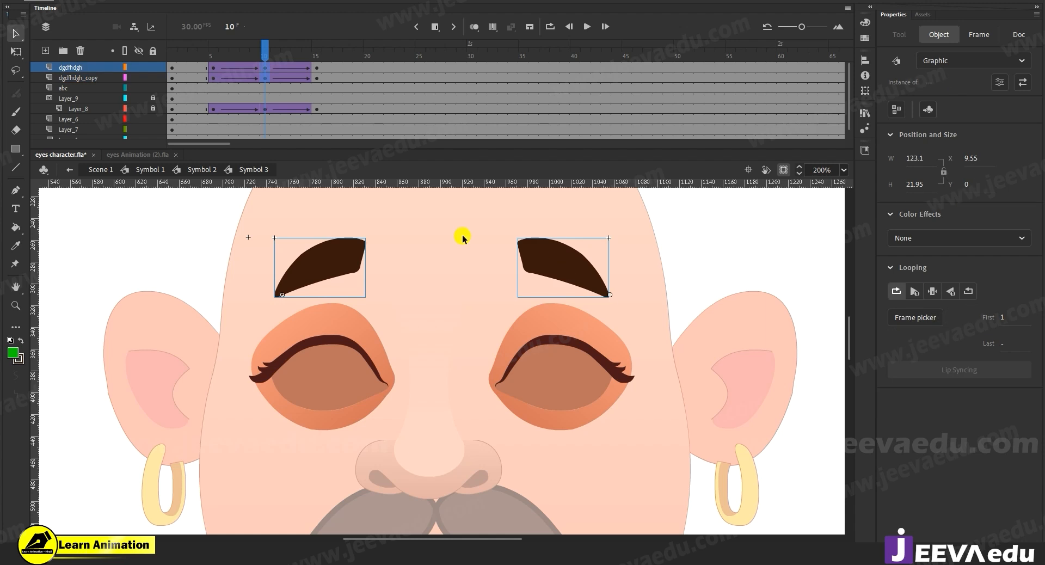
left_click(300, 100)
left_click_drag(265, 66, 266, 80)
left_click(354, 272)
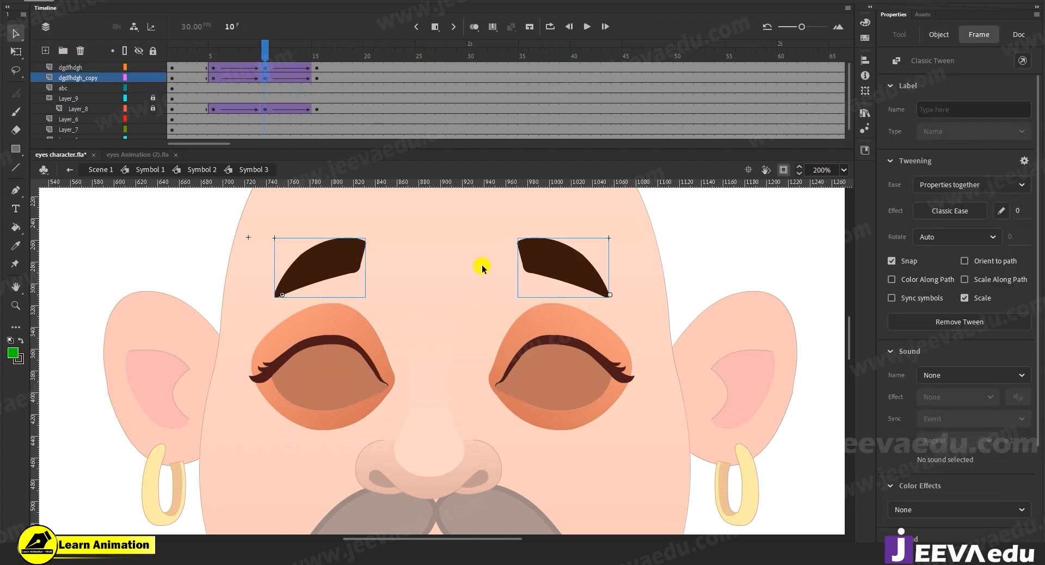
key("Down")
key("Down")
key("Down")
key("Down")
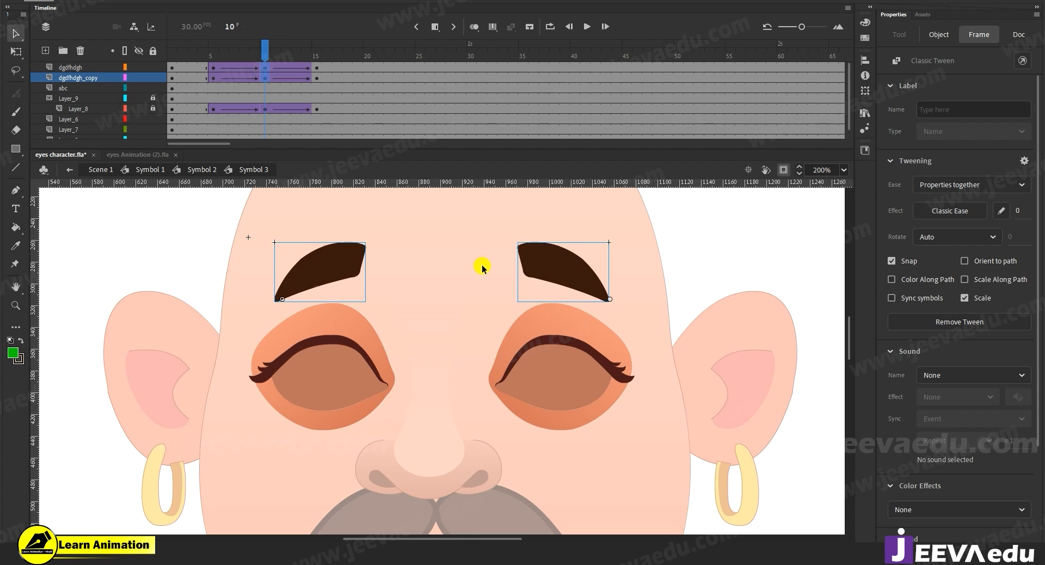
left_click(412, 272)
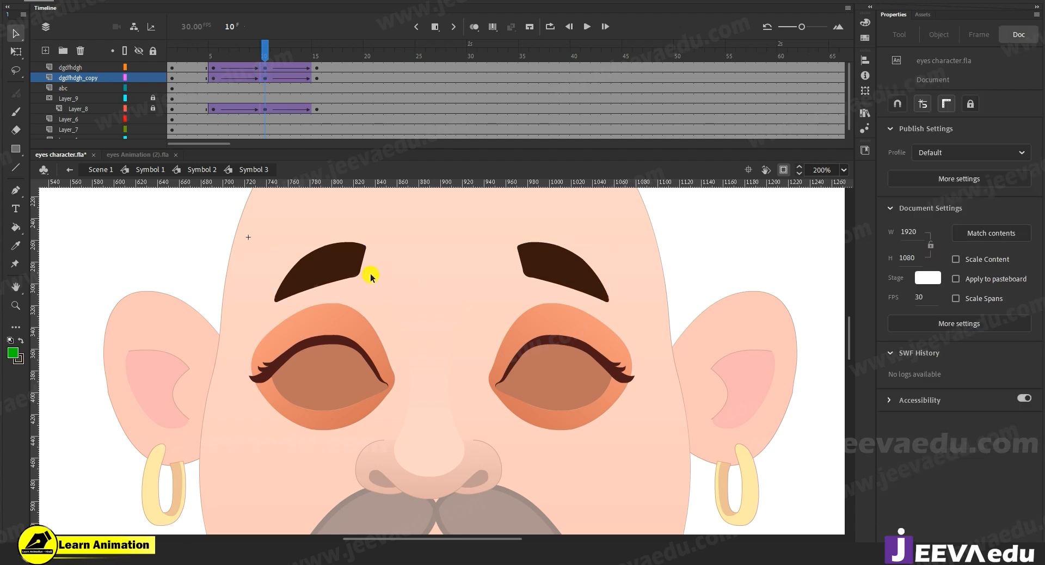
Step: Rotate each eyebrow slightly at frame 10 with Free Transform so the inner ends tilt down toward the nose
left_click(350, 263)
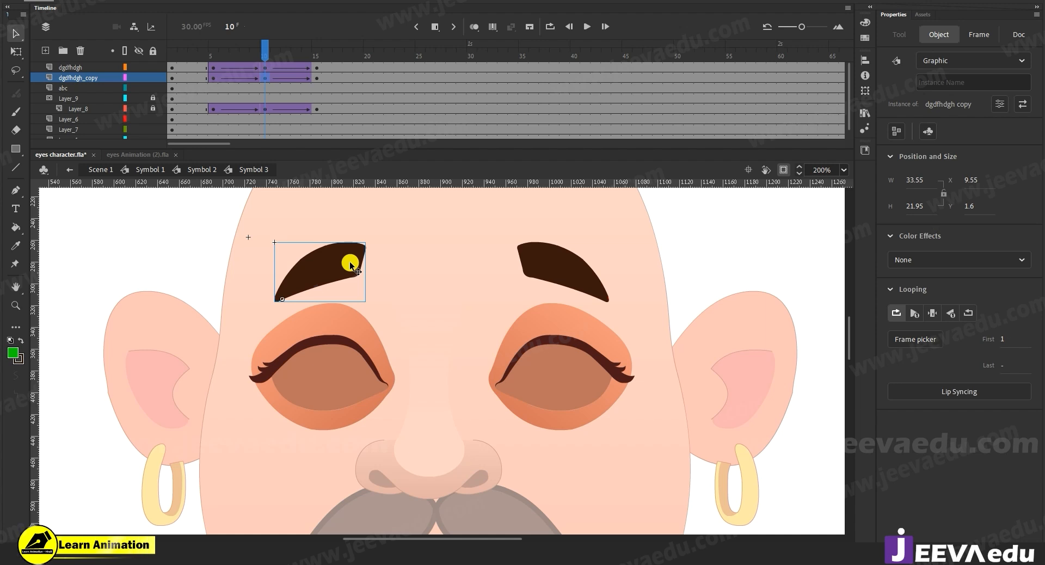
key("q")
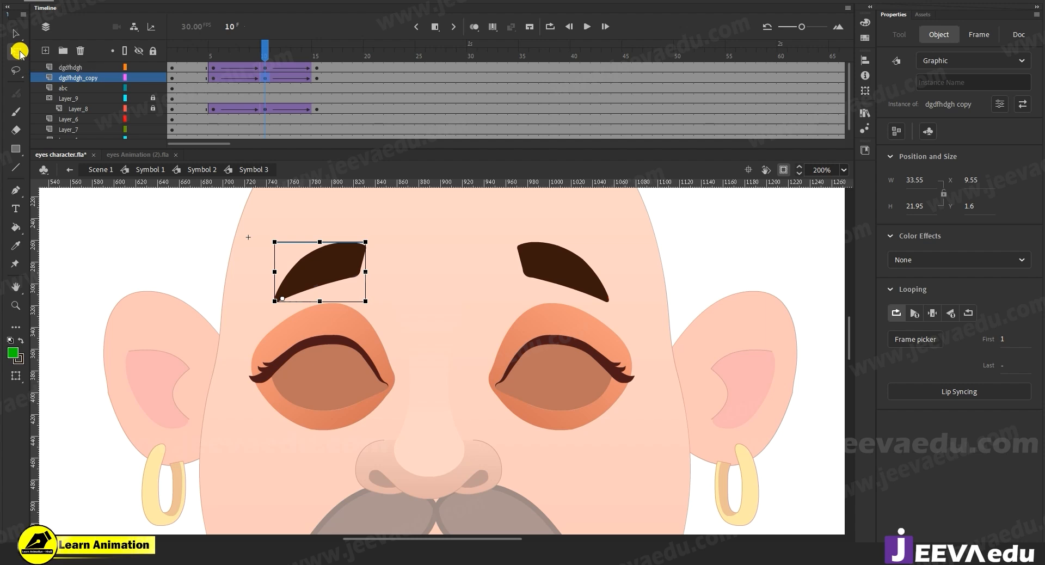
left_click_drag(371, 239, 376, 251)
left_click(528, 254)
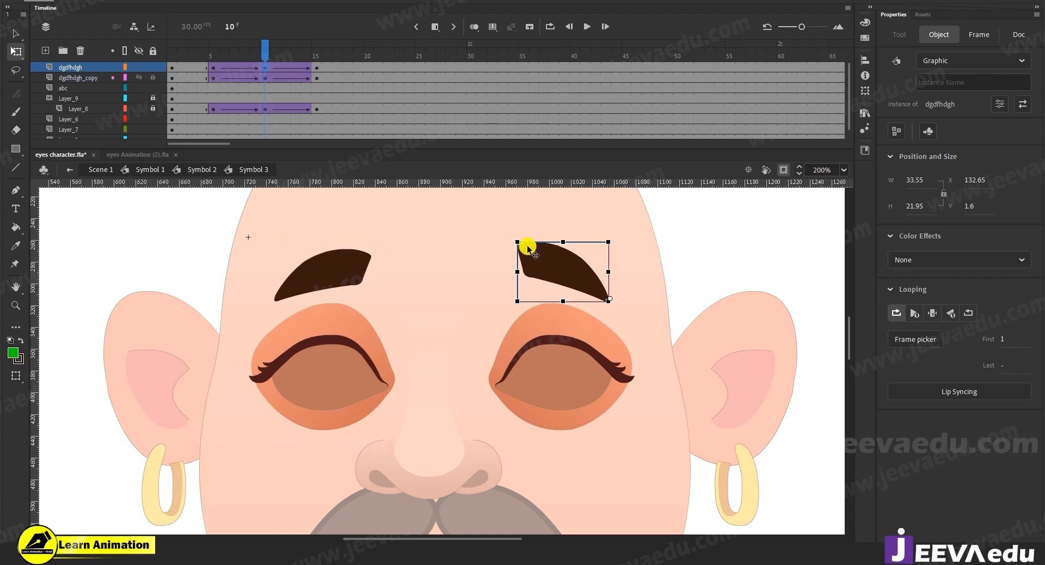
left_click_drag(526, 240, 524, 246)
Step: Insert keyframes at frames 5, 10 and 15 on Layer_6 and create classic tweens across the spans between them
left_click_drag(285, 58, 256, 80)
left_click_drag(214, 118, 215, 129)
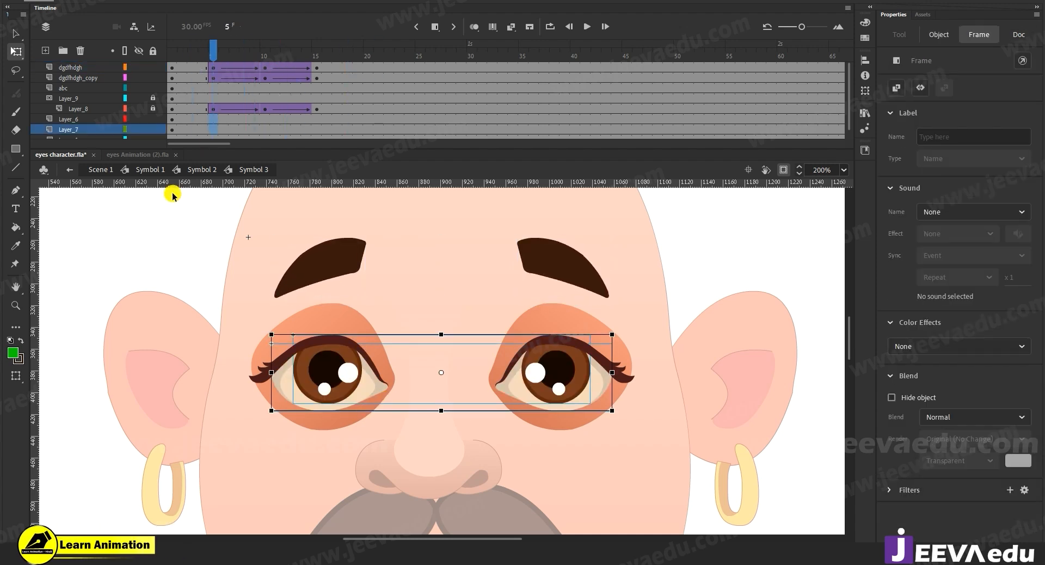
left_click(211, 120)
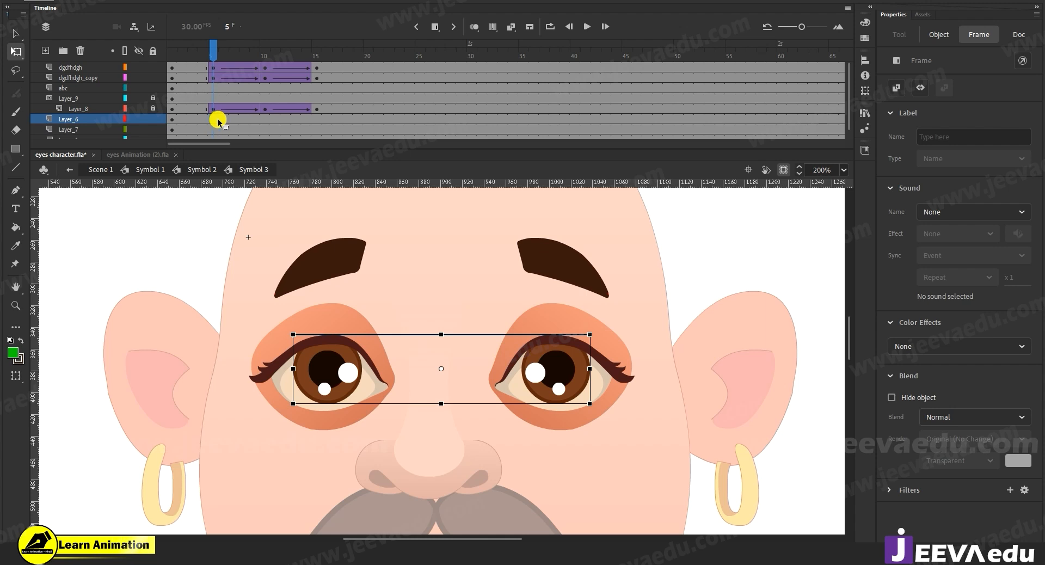
left_click(265, 119)
key("F6")
left_click(317, 120)
key("F6")
left_click(137, 111)
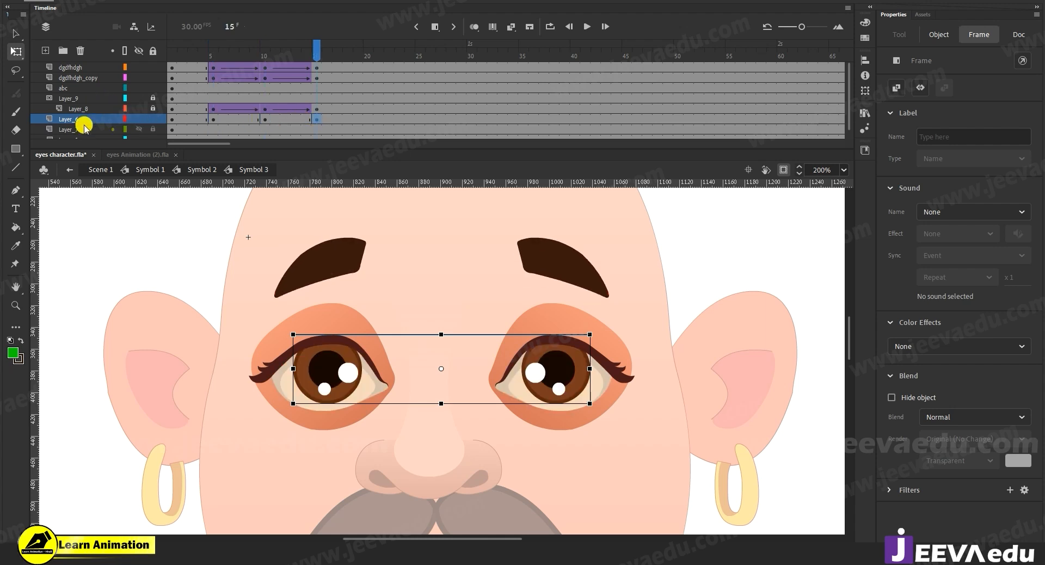
left_click_drag(232, 121, 276, 122)
right_click(265, 121)
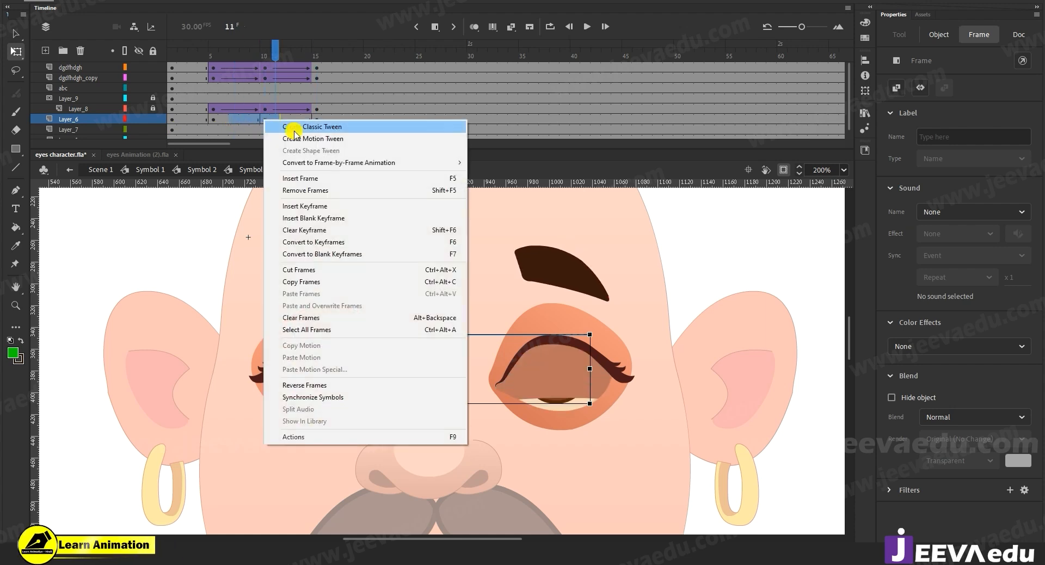
left_click(297, 128)
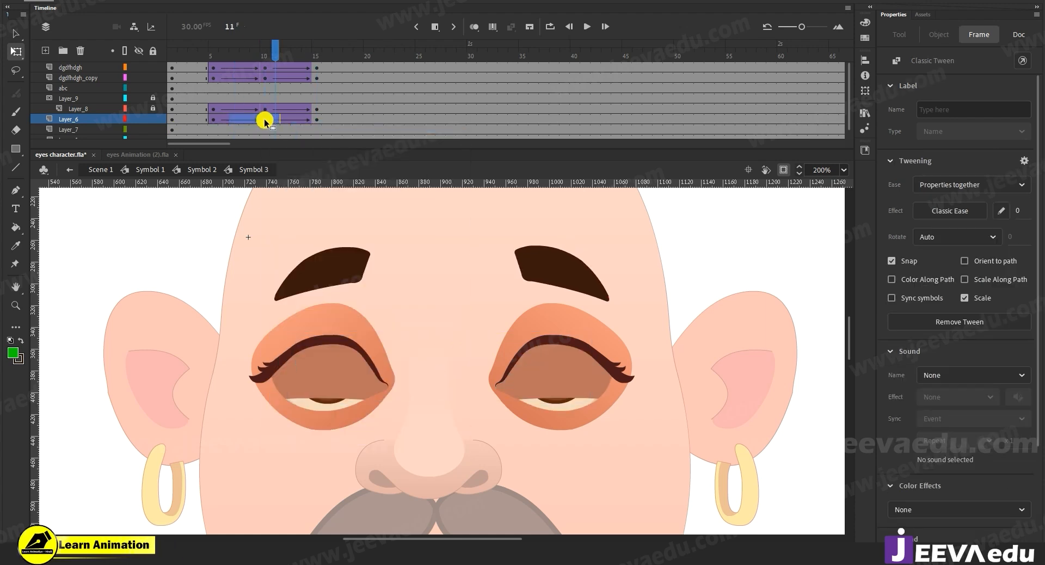
Step: Move the irises on Layer_6 down behind the closed eyelids at frame 10 and scrub back to frame 9 to check them
left_click(266, 120)
key("Down")
key("Down")
key("Down")
key("Down")
key("Down")
key("Down")
key("Down")
key("Down")
key("Down")
key("Down")
key("Down")
key("Down")
key("Down")
key("Down")
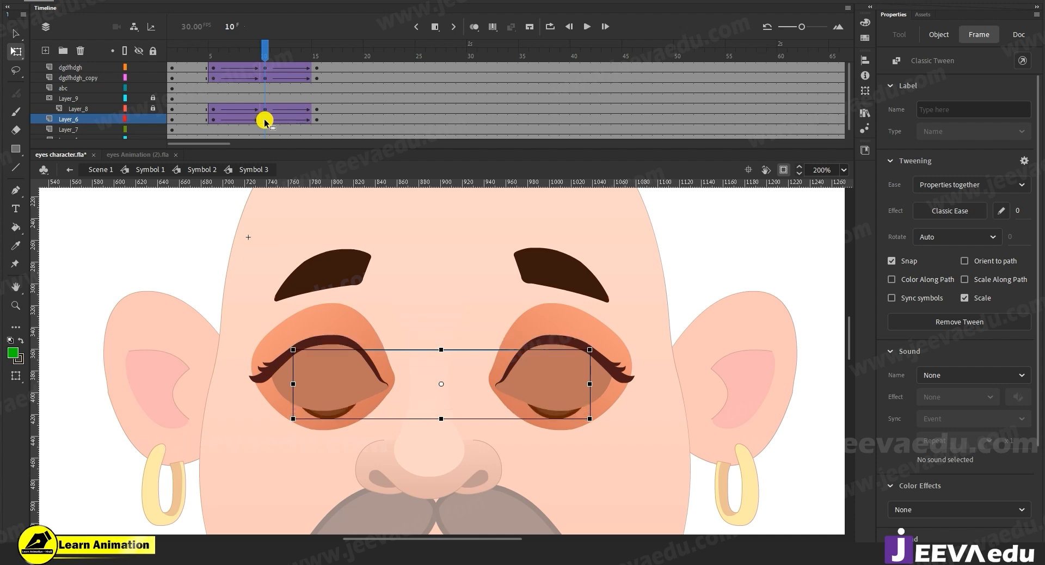
left_click_drag(265, 48, 254, 82)
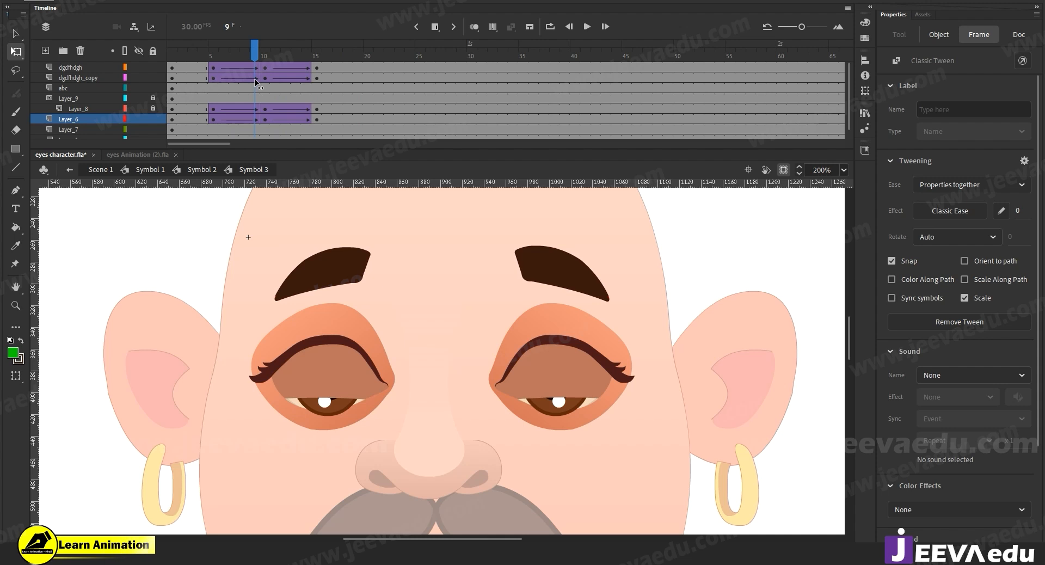
left_click(361, 467)
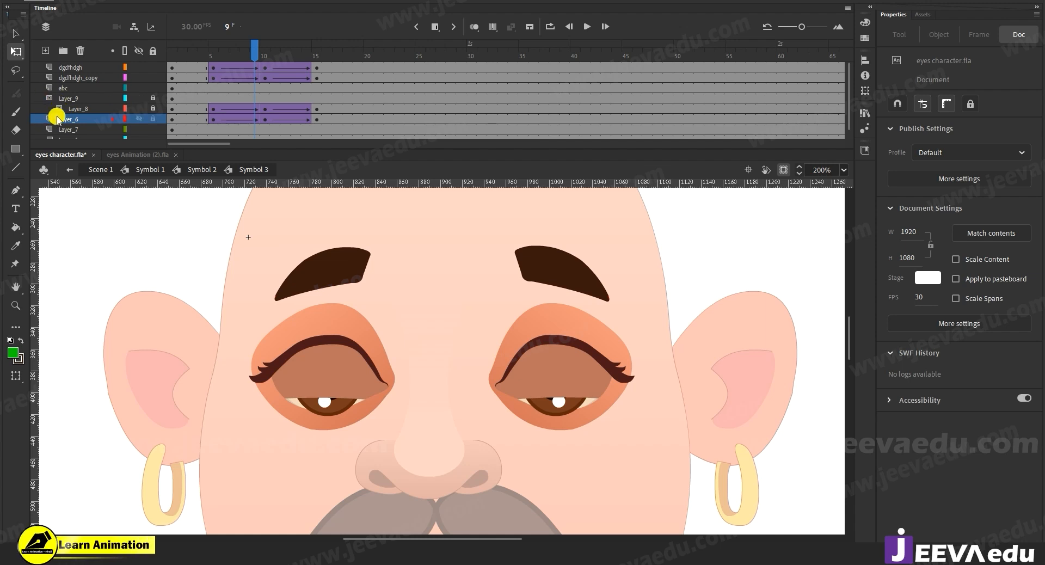
Step: Place Layer_6 under the Layer_9 mask, lock it, and scrub from frame 1 to frame 9 to check the masked irises
left_click(61, 118)
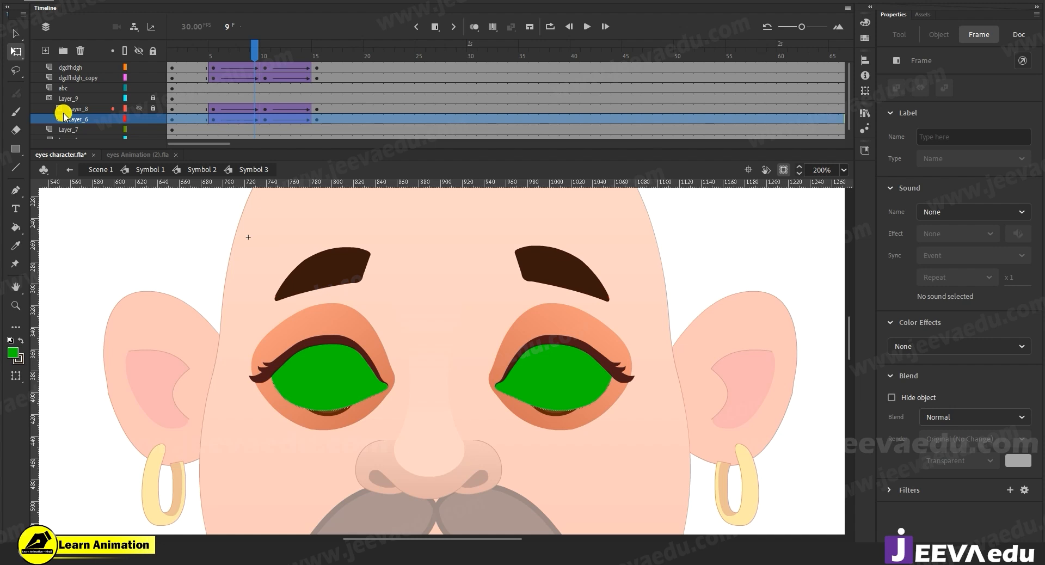
left_click(208, 68)
left_click_drag(207, 70, 171, 70)
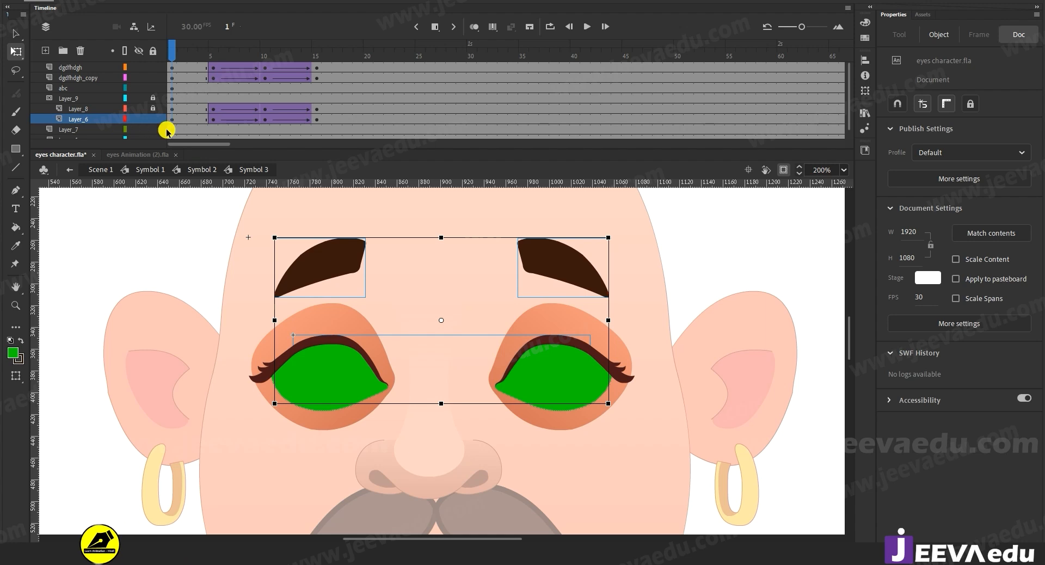
left_click(152, 119)
left_click_drag(185, 48, 260, 78)
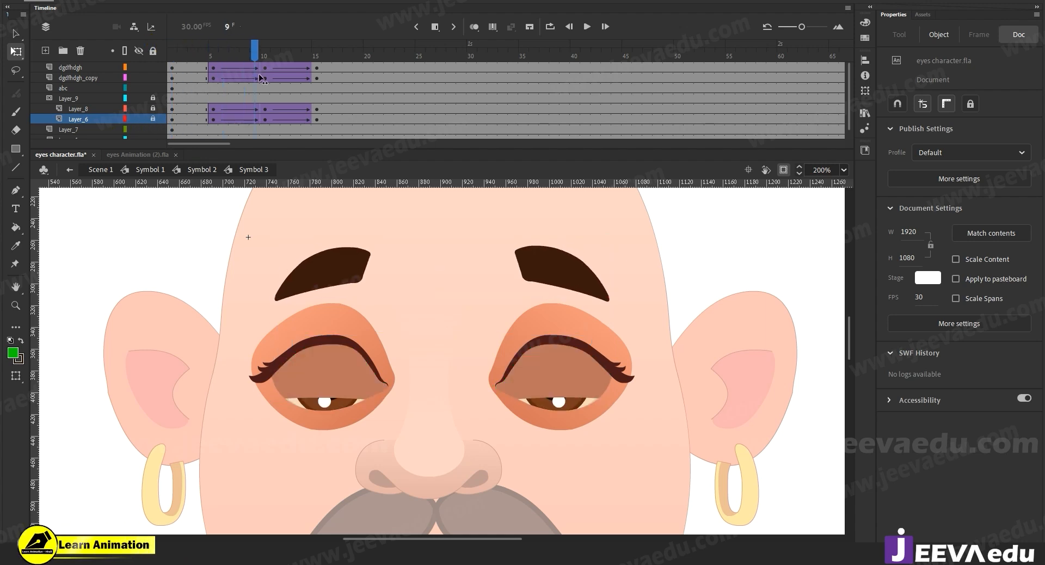
Step: Examine the masked iris and eyelid edges up close at frame 9, and the whole eye area at frame 7
key("z")
left_click(356, 403)
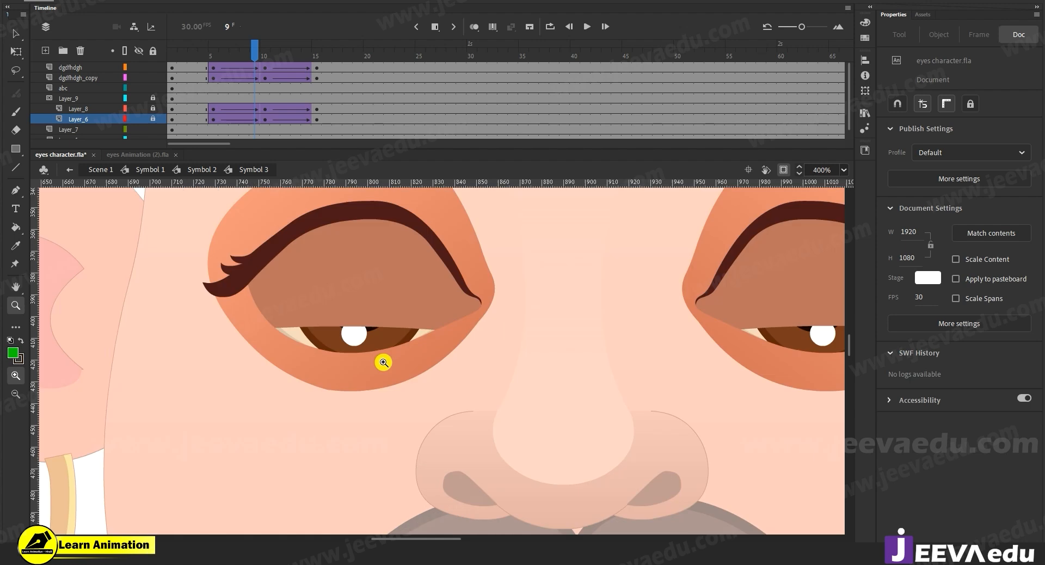
left_click(380, 359)
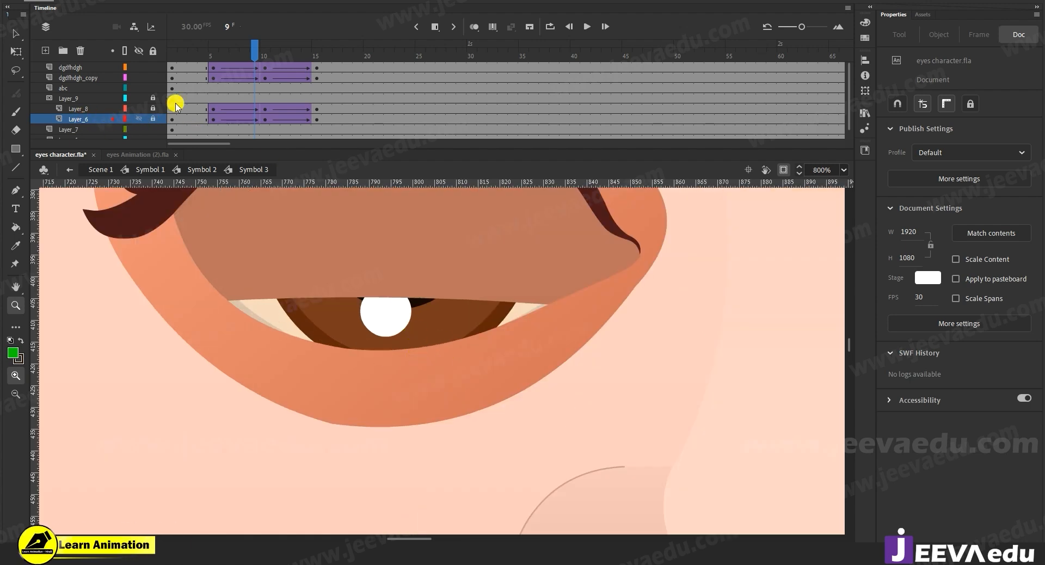
left_click_drag(247, 54, 236, 103)
left_click(578, 418, "alt")
left_click(561, 329, "alt")
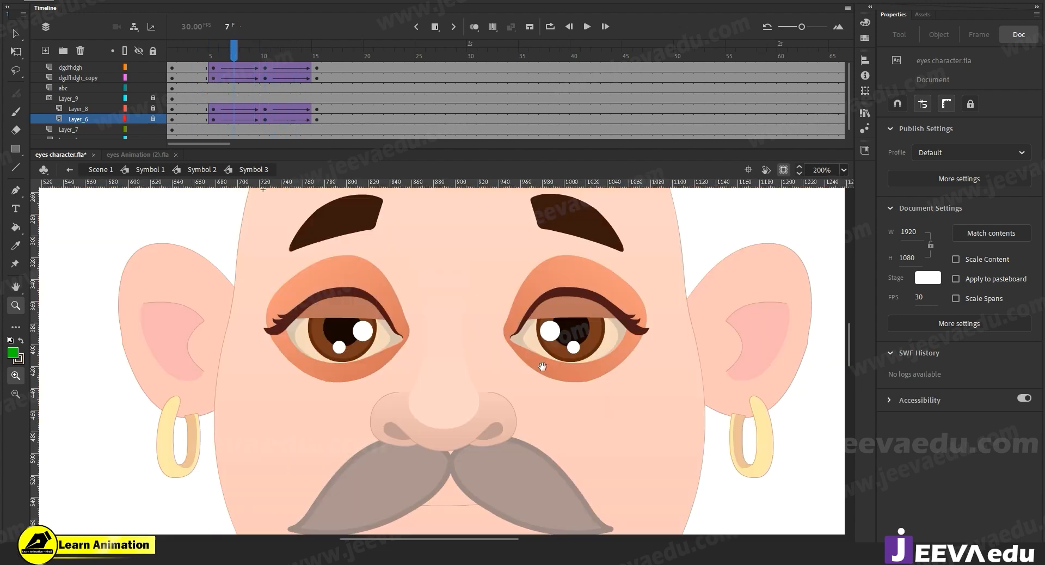
left_click_drag(540, 369, 513, 406)
left_click_drag(581, 422, 599, 434)
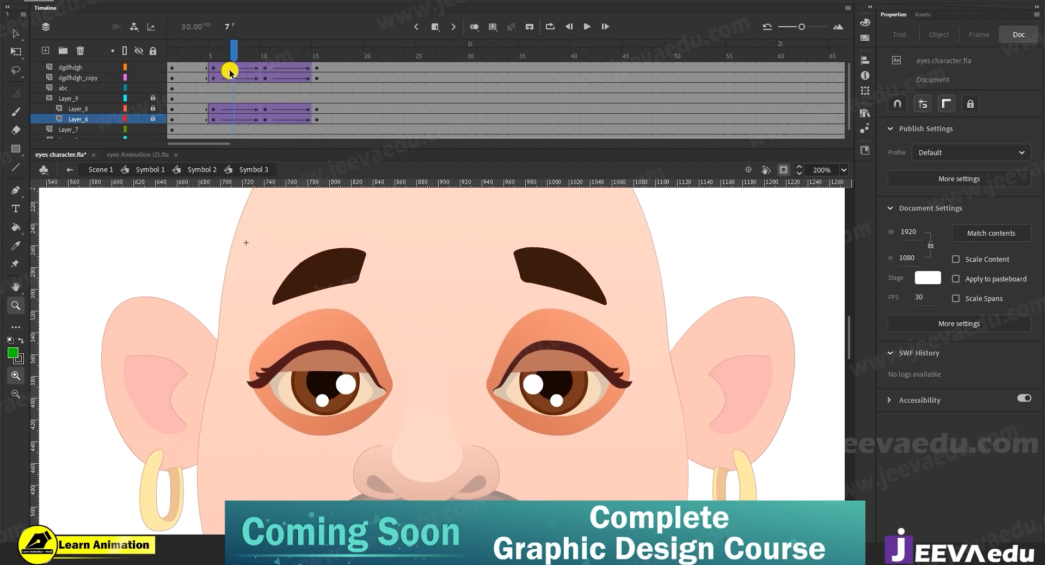
Step: Play the blink from the first frame and scrub around frame 4 to review the eye and eyebrow motion
left_click_drag(229, 54, 173, 74)
key("Return")
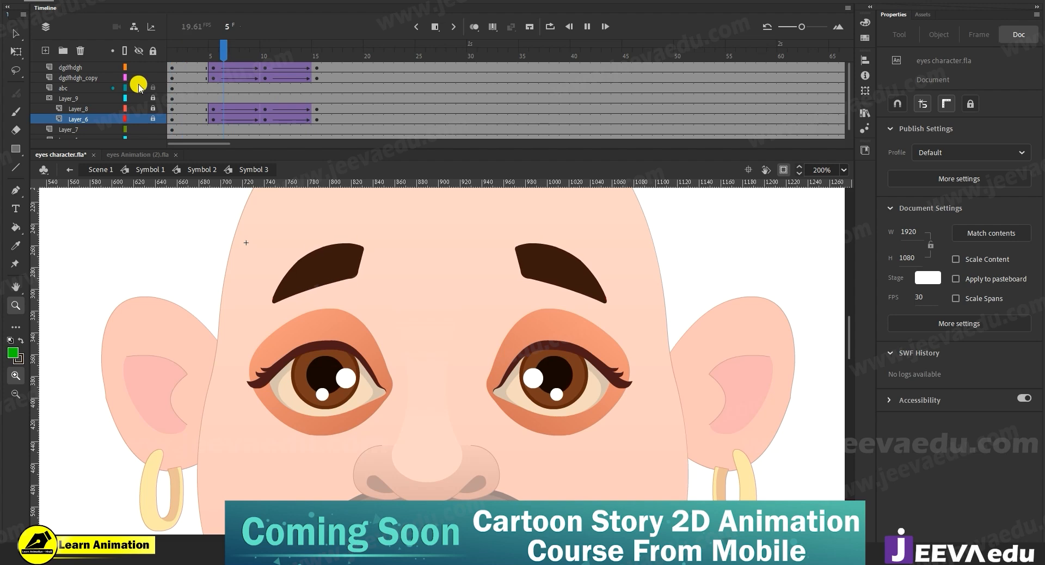
key("Return")
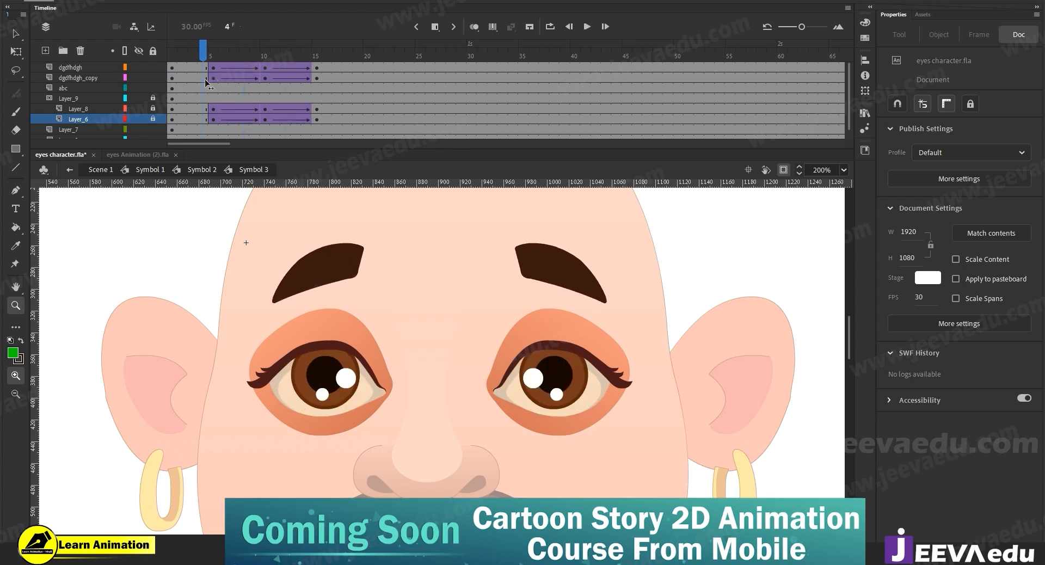
left_click(172, 108)
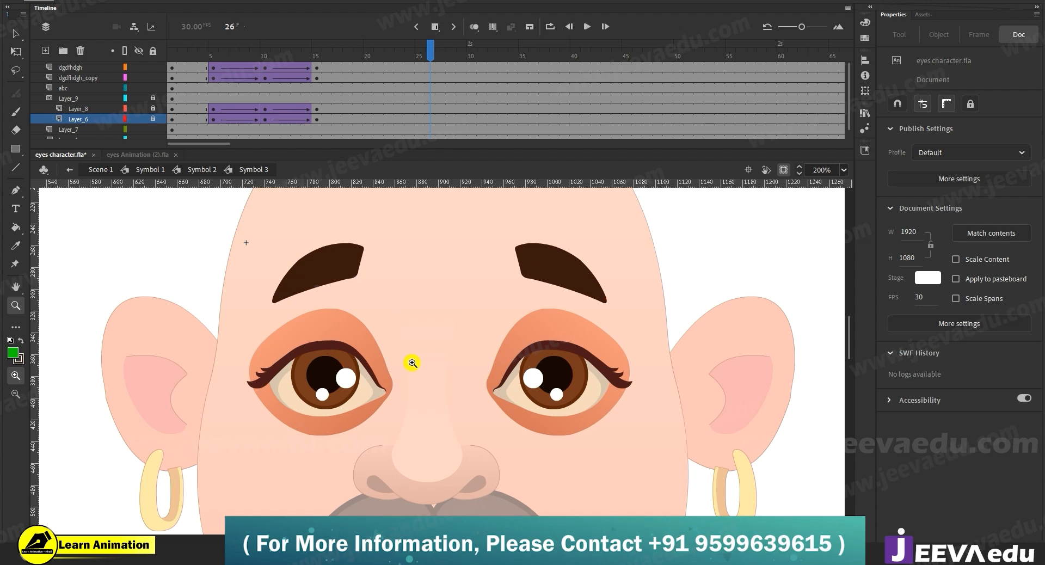
left_click(215, 66)
mouse_move(215, 57)
left_mouse_down()
mouse_move(244, 56)
mouse_move(205, 59)
left_mouse_up()
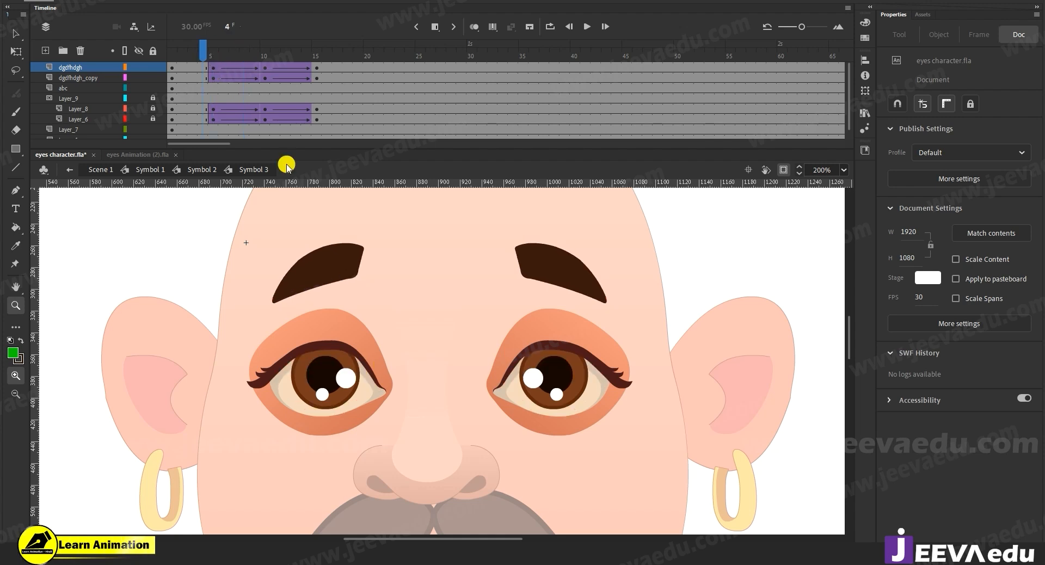
Step: Insert keyframes at frames 5, 10 and 15 for the orange eye-socket symbol on Layer_1 and create classic tweens between them
key("v")
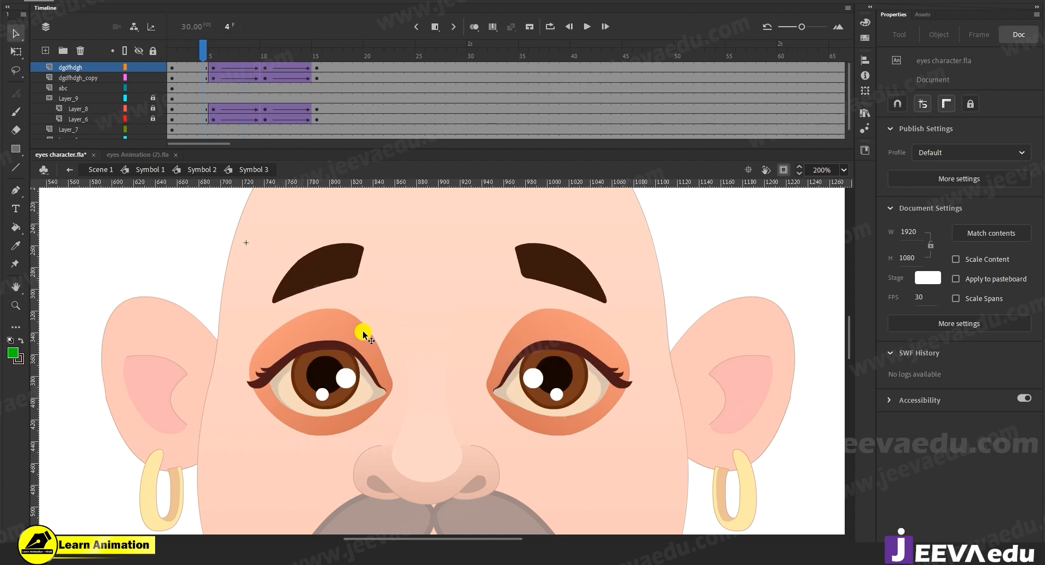
left_click(362, 332)
scroll(233, 79, "down", 1)
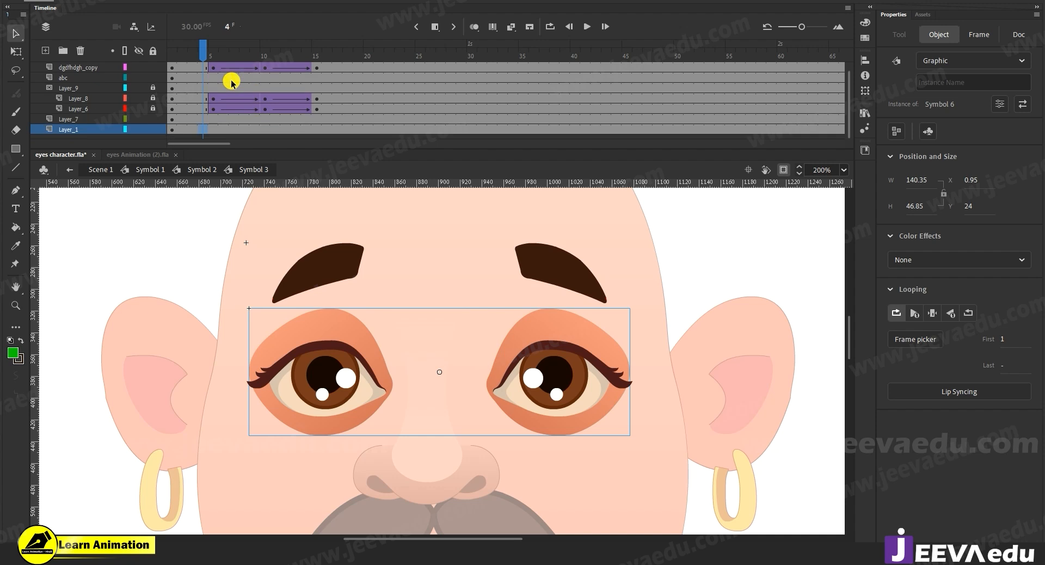
left_click(212, 130)
key("F6")
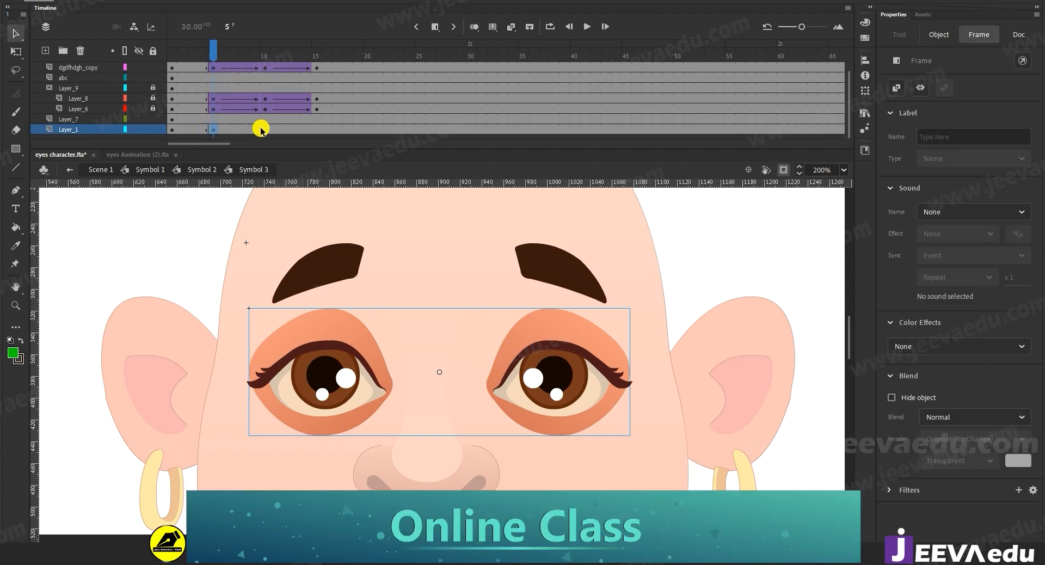
left_click(264, 131)
key("F6")
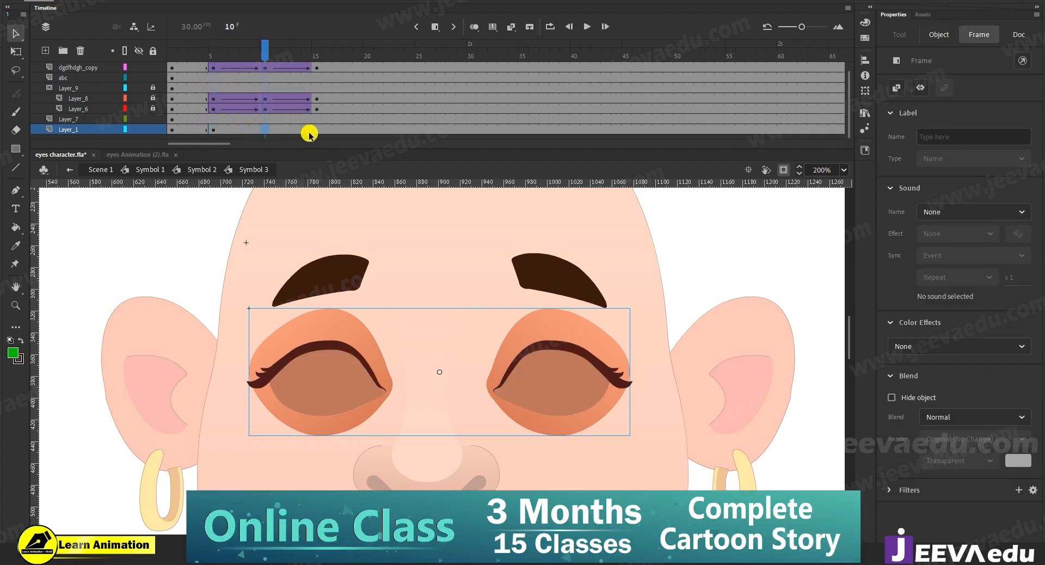
left_click(319, 130)
key("F6")
left_click_drag(249, 130, 275, 130)
right_click(261, 132)
left_click(272, 137)
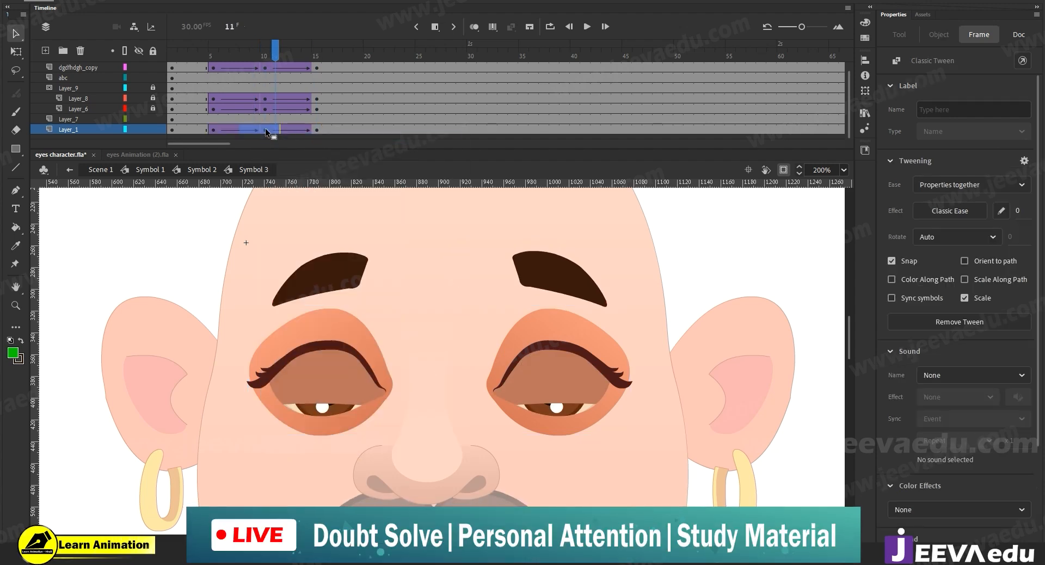
Step: Squash the eye-socket symbol from its upper edge to a height of about 44 at frame 10, and scrub through the blink
left_click(266, 130)
left_click(482, 317)
key("q")
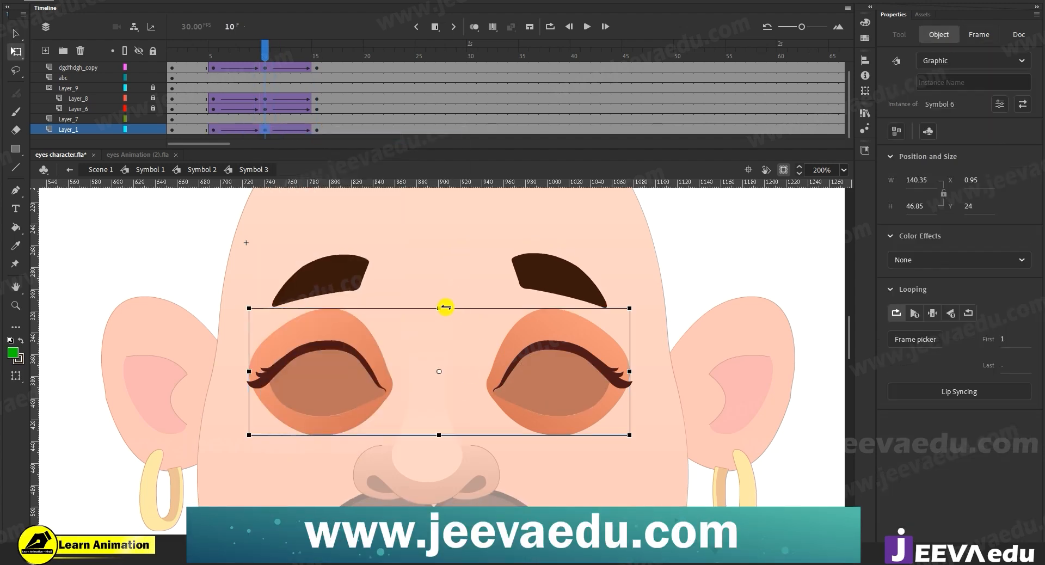
mouse_move(441, 308)
left_mouse_down()
mouse_move(444, 336)
mouse_move(441, 276)
mouse_move(442, 350)
mouse_move(441, 282)
mouse_move(441, 316)
left_mouse_up()
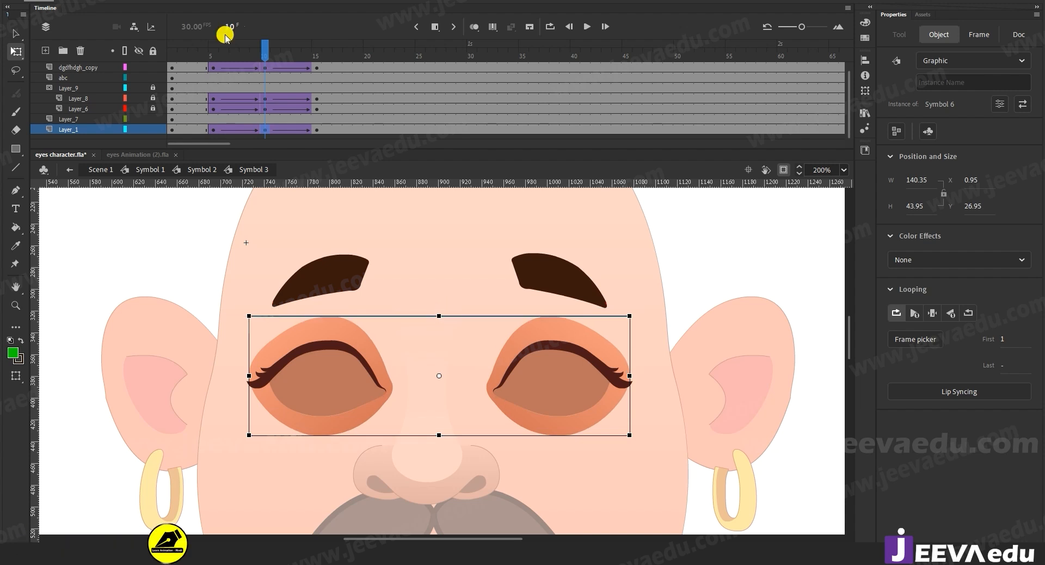
left_click_drag(235, 48, 265, 97)
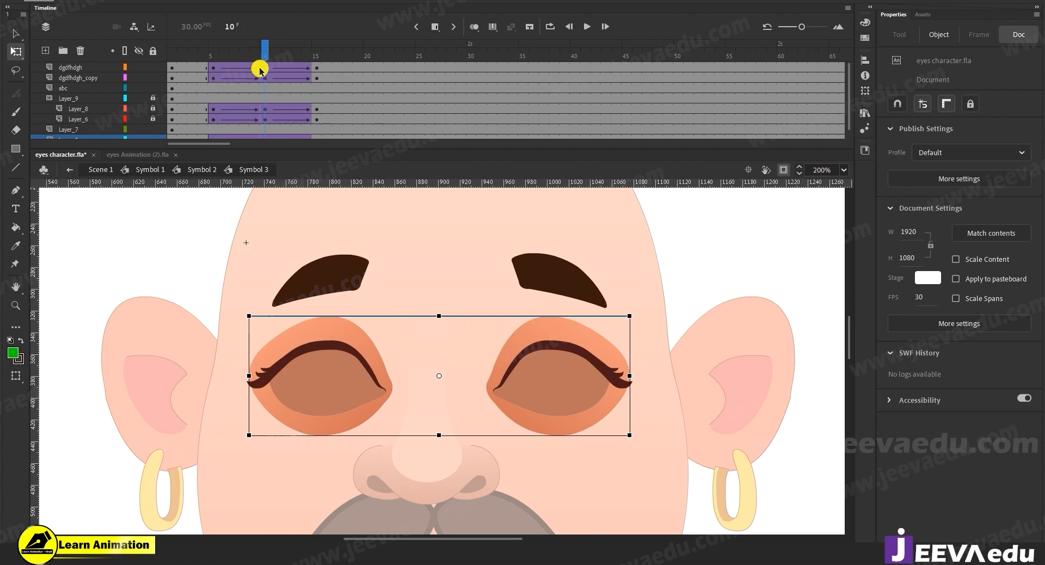
left_click_drag(265, 50, 186, 80)
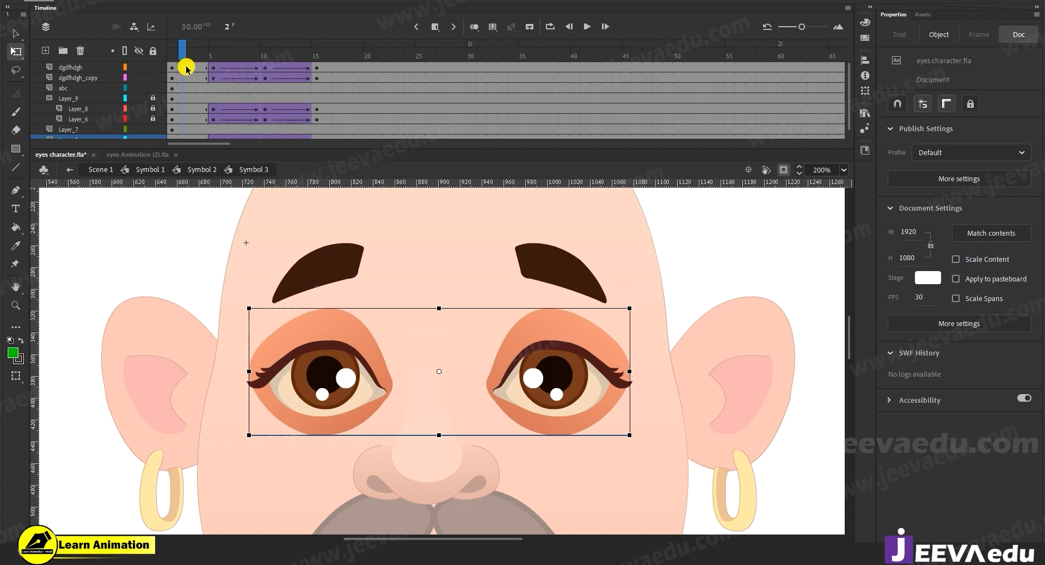
Step: Play the blink and scrub between frames 10 and 7 to review how the eyelids, lash lines and eye sockets move together
key("Return")
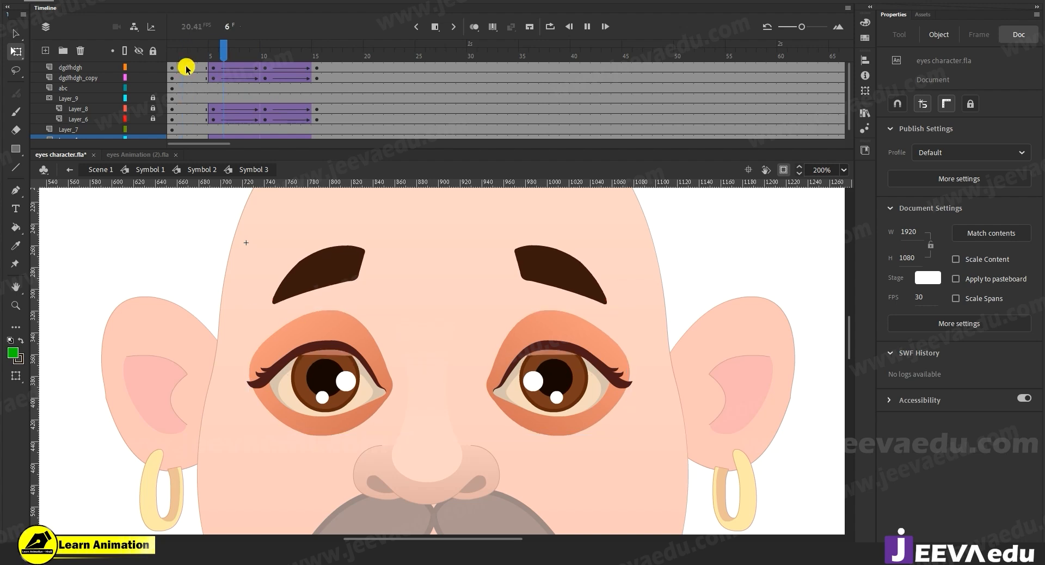
left_click_drag(318, 53, 159, 70)
key("Return")
key("Return")
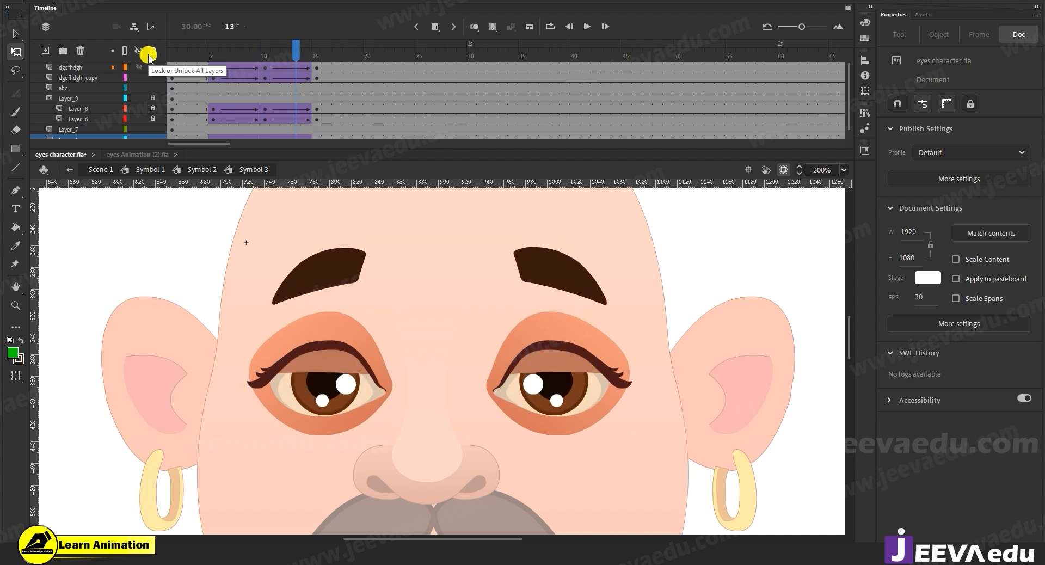
left_click(263, 57)
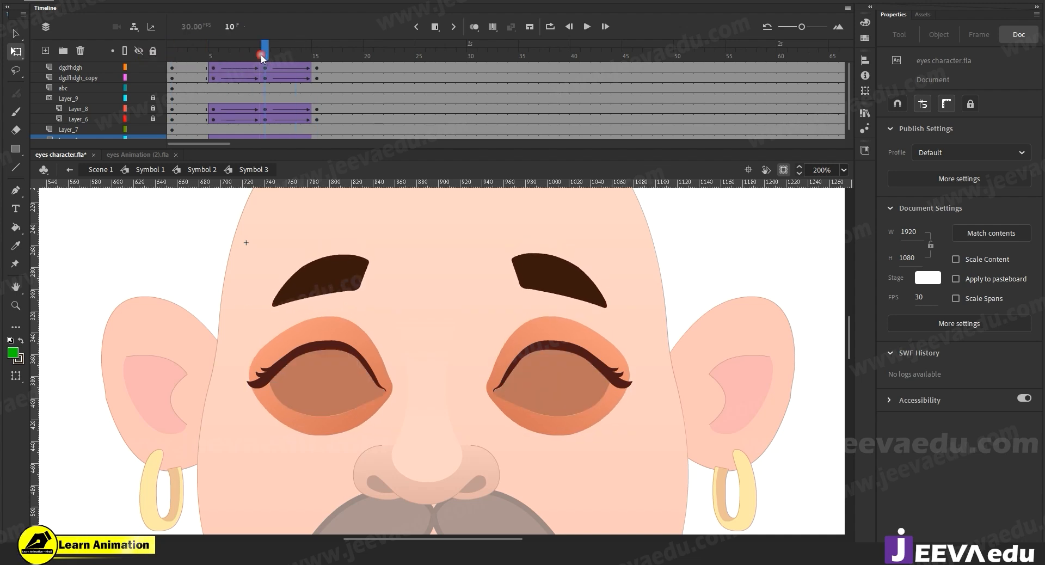
left_click_drag(261, 54, 233, 67)
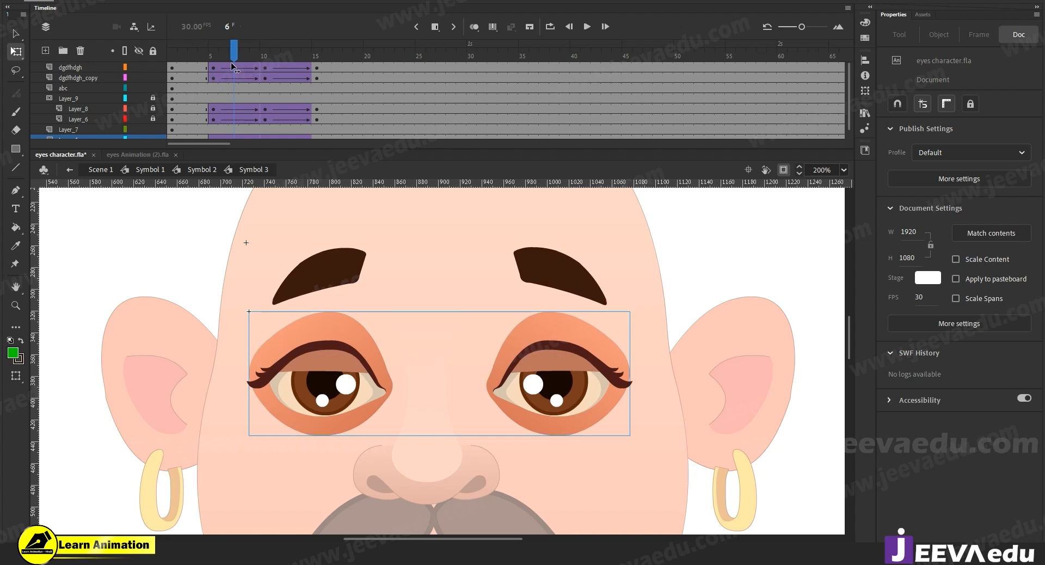
Step: Identify the layer holding the upper lash lines at frame 7, and lock every layer except abc
key("z")
left_click(338, 376)
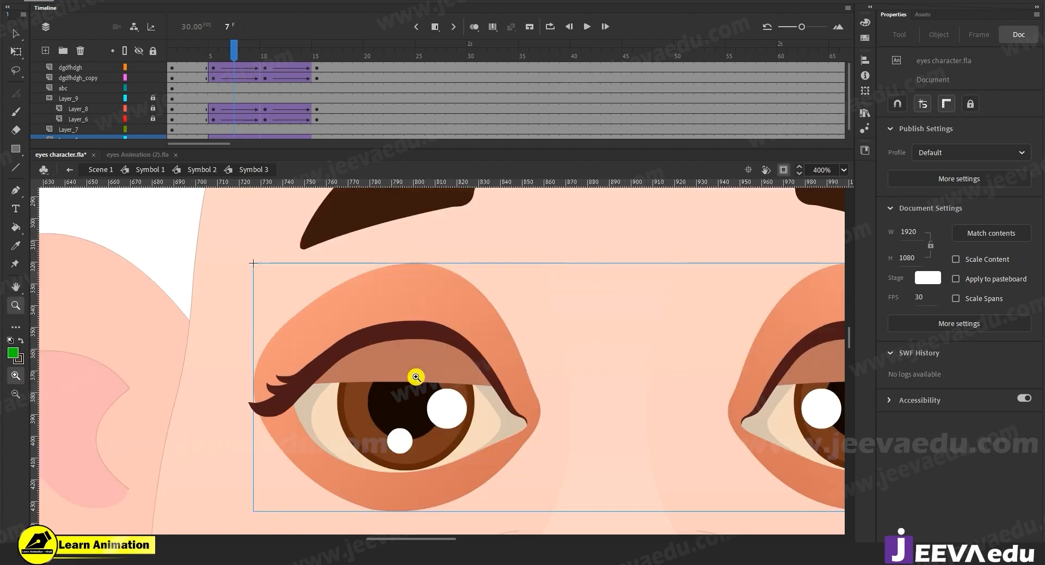
key("ctrl+minus")
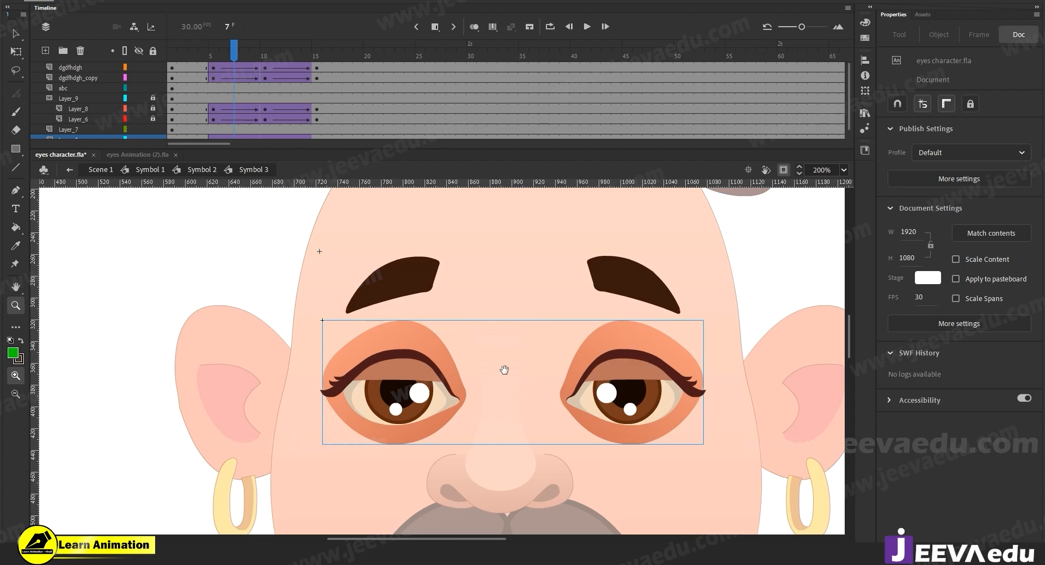
left_click_drag(505, 370, 435, 356)
left_click_drag(215, 236, 639, 462)
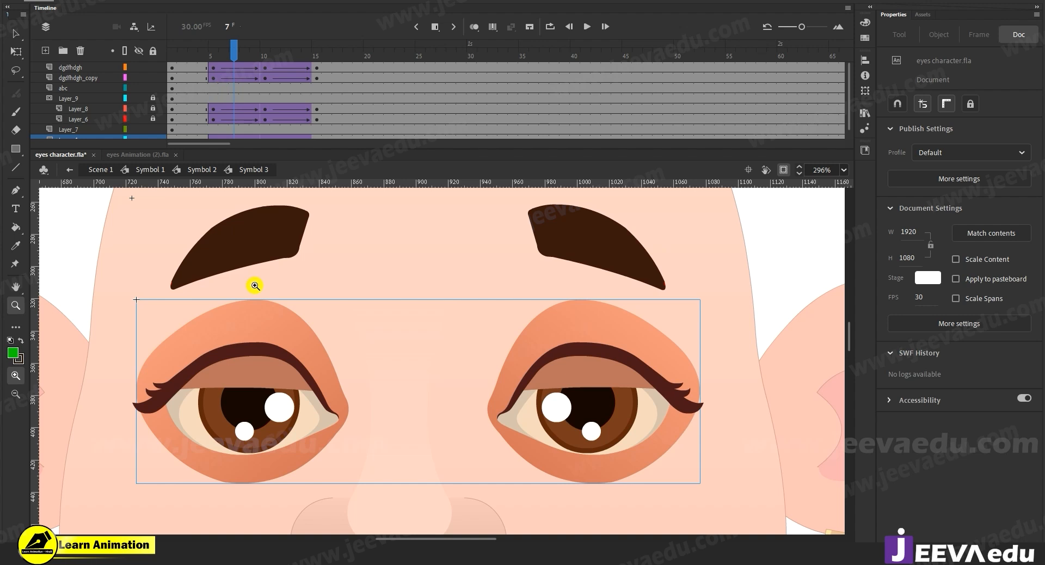
key("v")
left_click(272, 354)
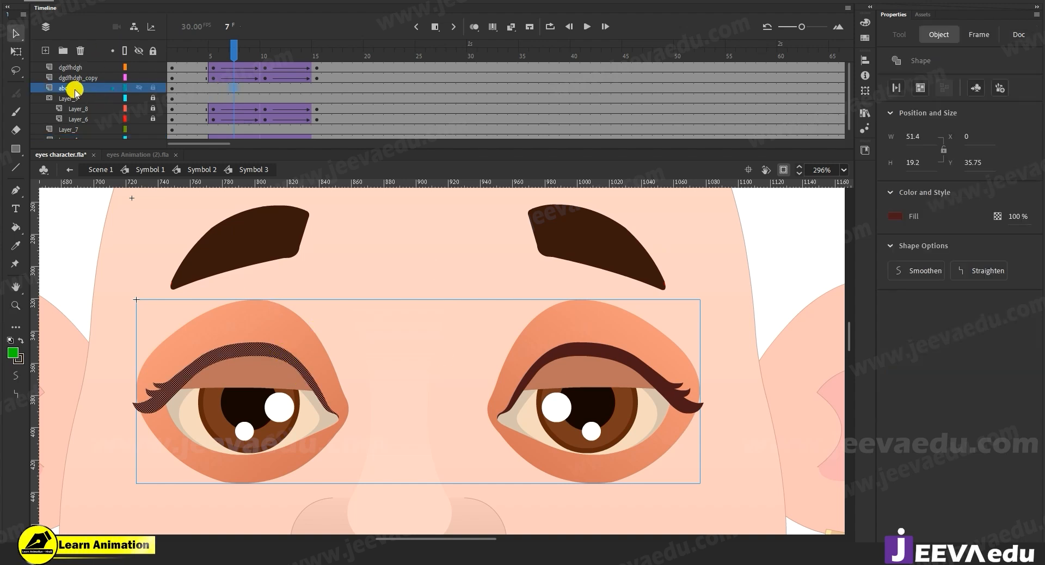
left_click(155, 63)
left_click(153, 51)
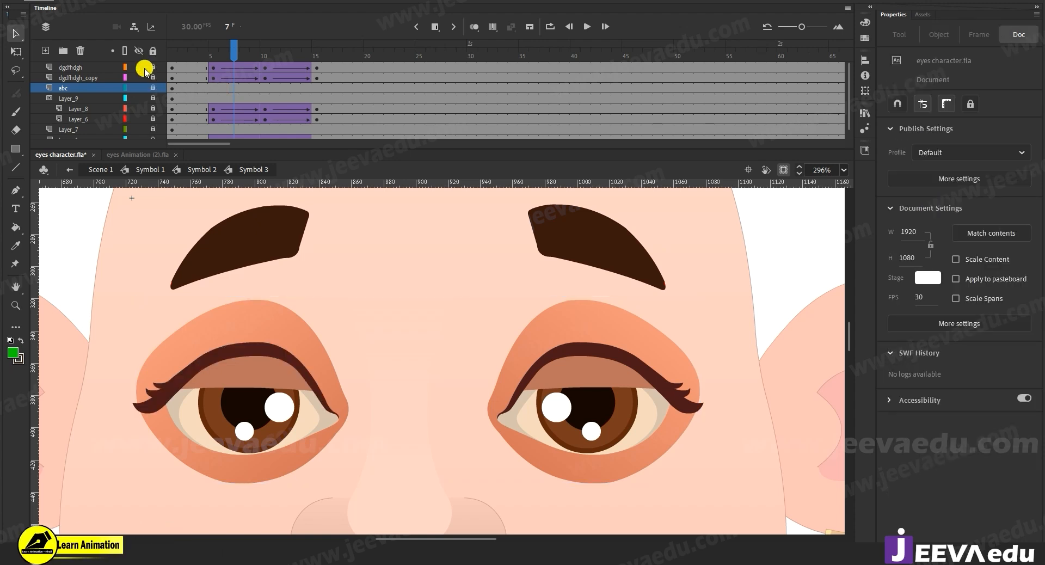
left_click(154, 88)
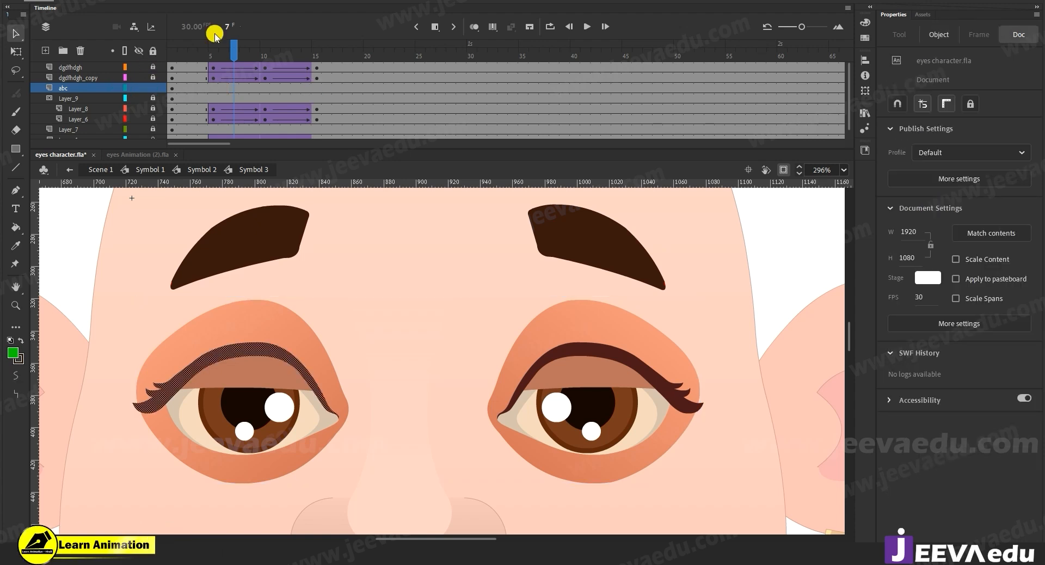
Step: Insert keyframes at frames 5 and 6 on the abc layer for the lash lines
left_click(214, 67)
left_click(214, 88)
key("F6")
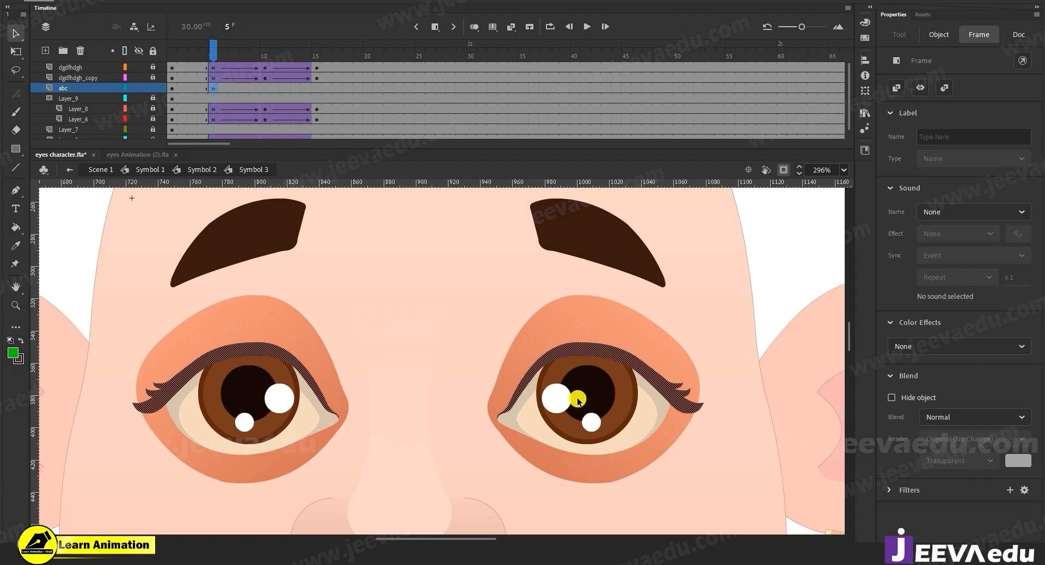
left_click(224, 87)
key("F6")
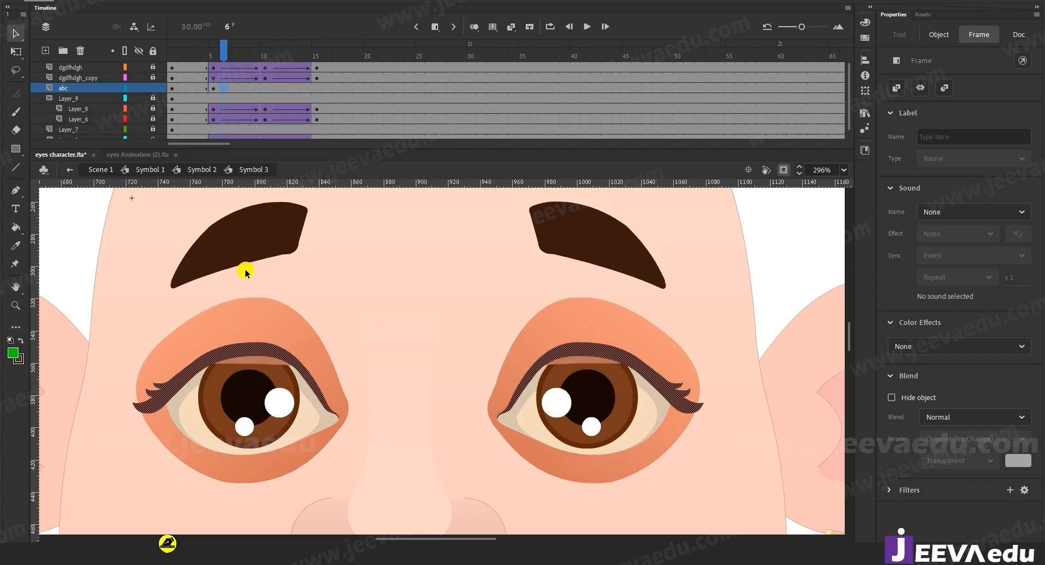
left_click(397, 353)
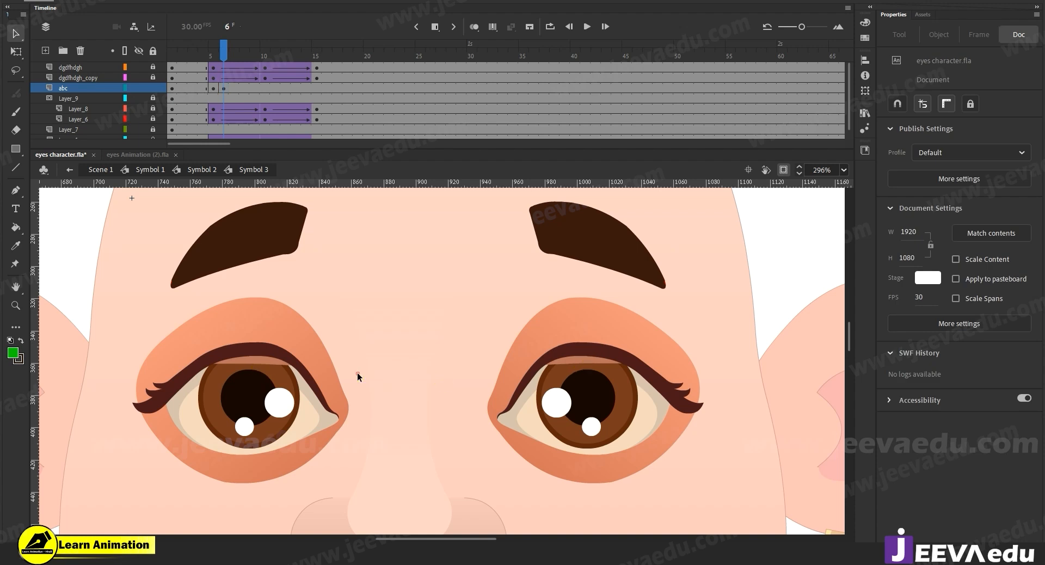
Step: Examine the strip of eyelid between the left eye's lash line and iris up close at frame 6
key("z")
left_click(292, 367)
left_click(299, 355)
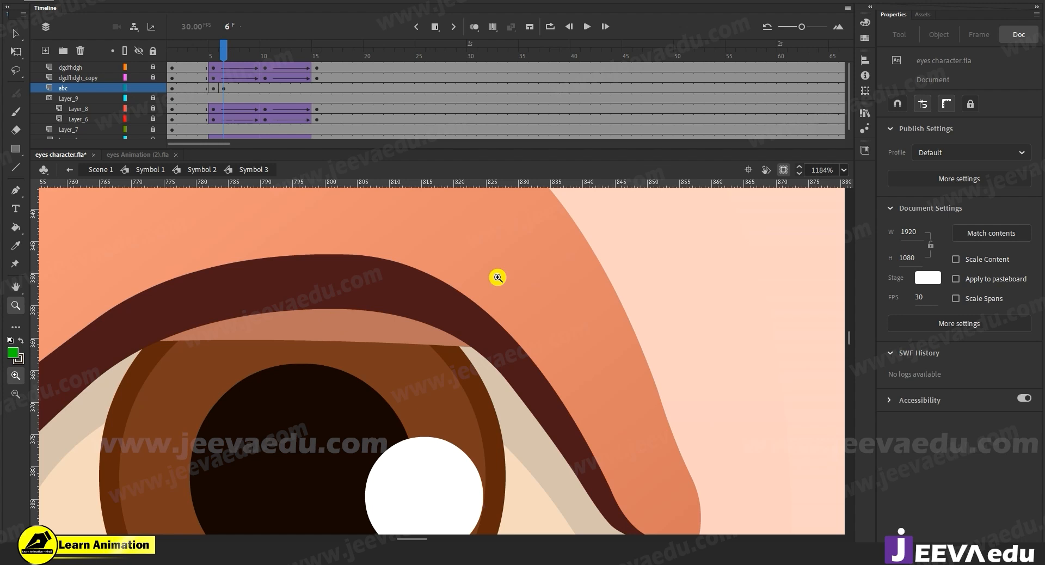
left_click(466, 360, "alt")
left_click(564, 348, "alt")
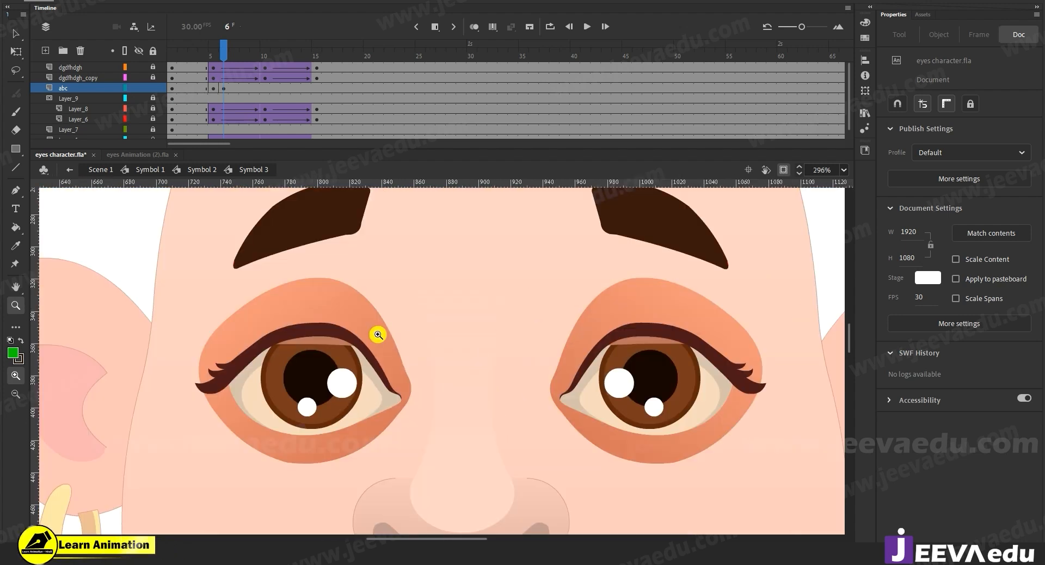
left_click_drag(536, 386, 510, 404)
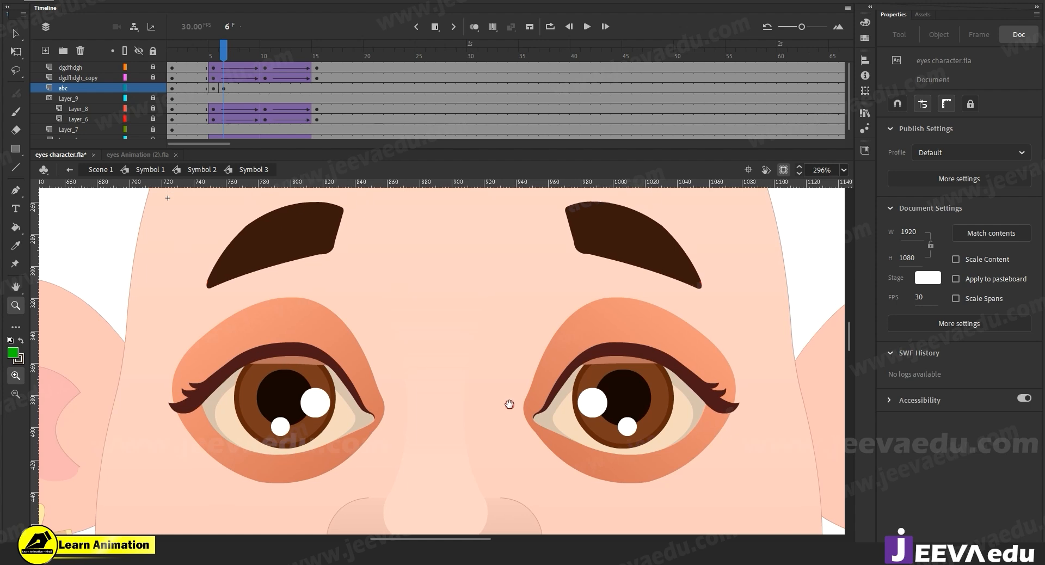
left_click_drag(483, 455, 470, 454)
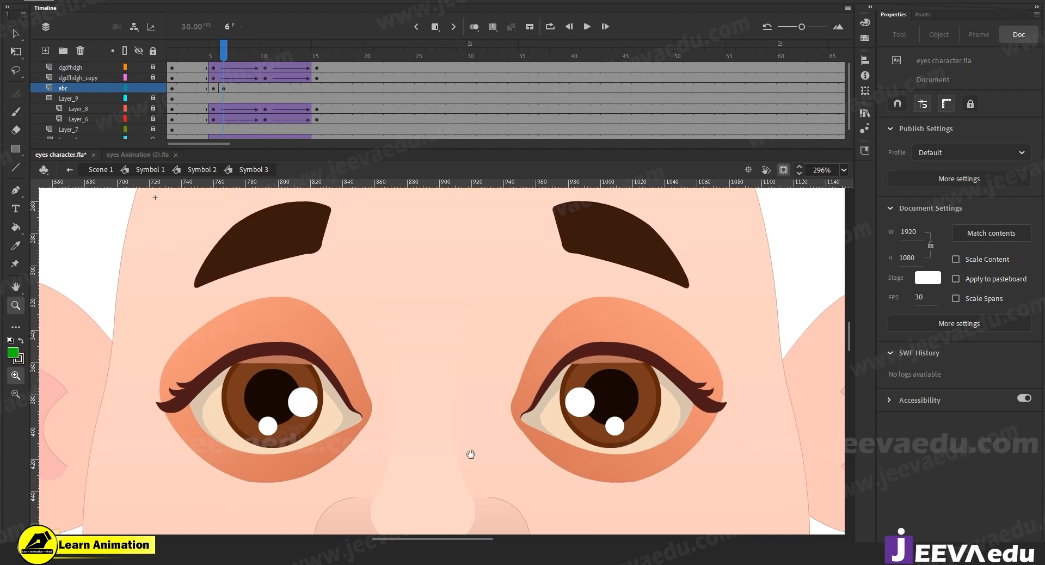
Step: Squash the left eye's lash line from its upper edge to a height of 16 at frame 6, and compare it with frame 5
key("v")
left_click(293, 353)
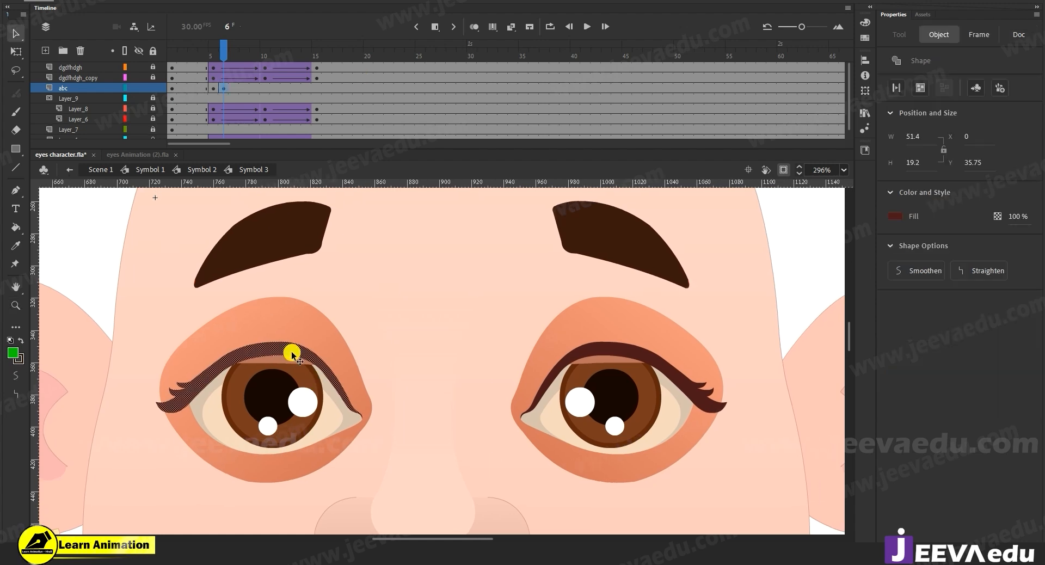
left_click(609, 348, "shift")
left_click(459, 399)
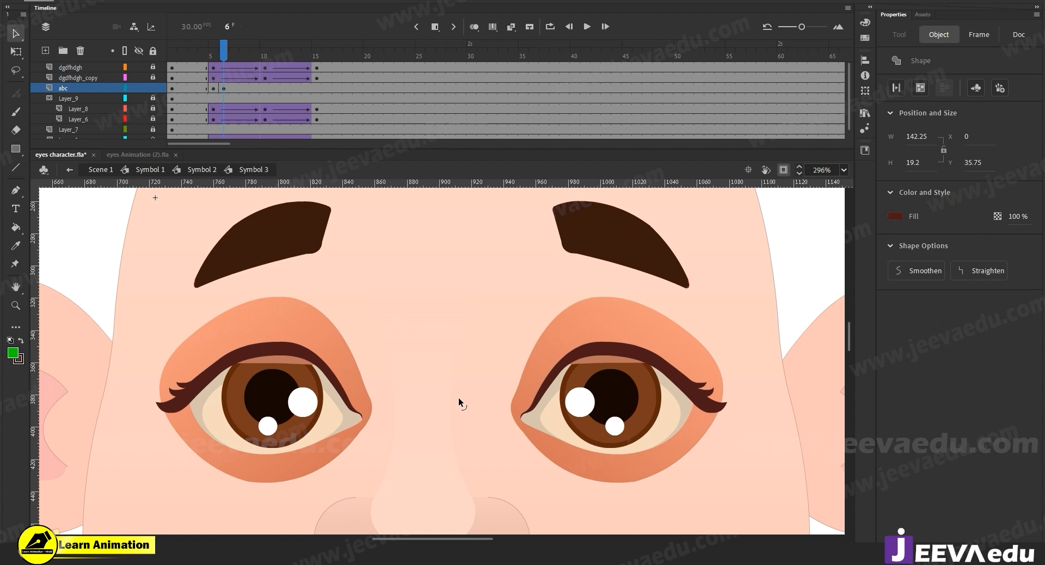
left_click(272, 349)
key("q")
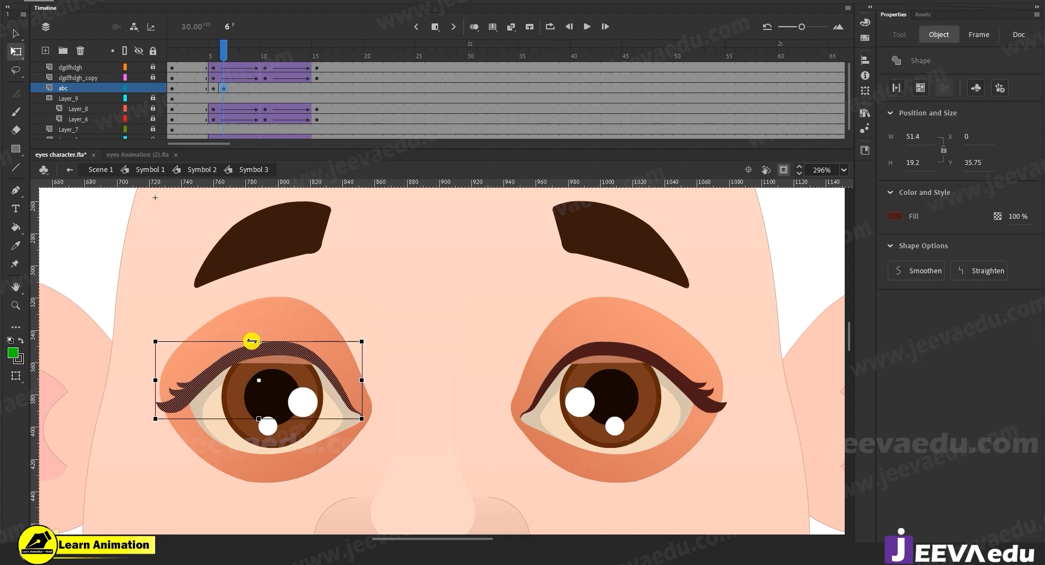
left_click_drag(259, 341, 261, 352)
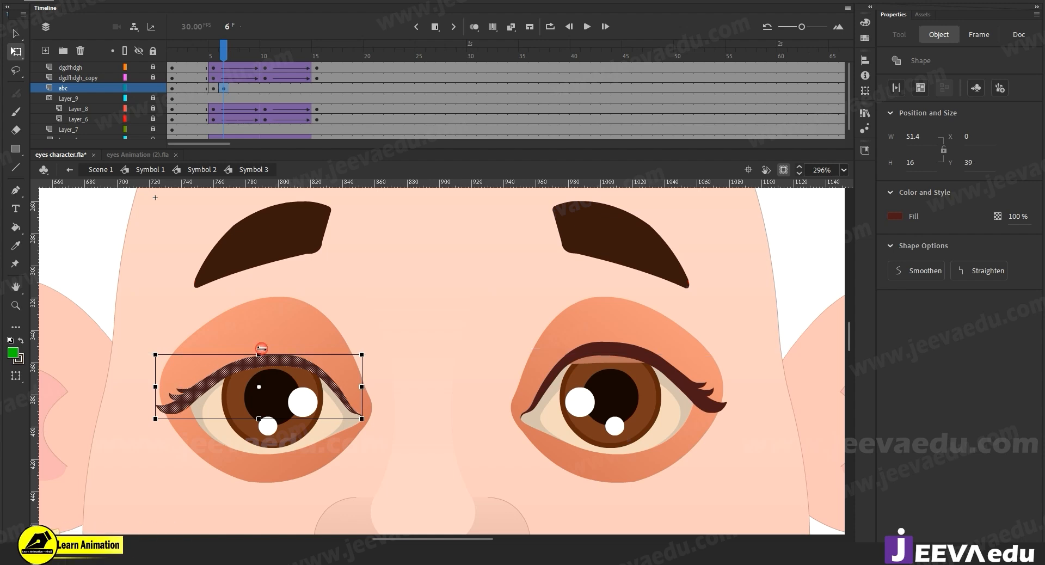
left_click(437, 349)
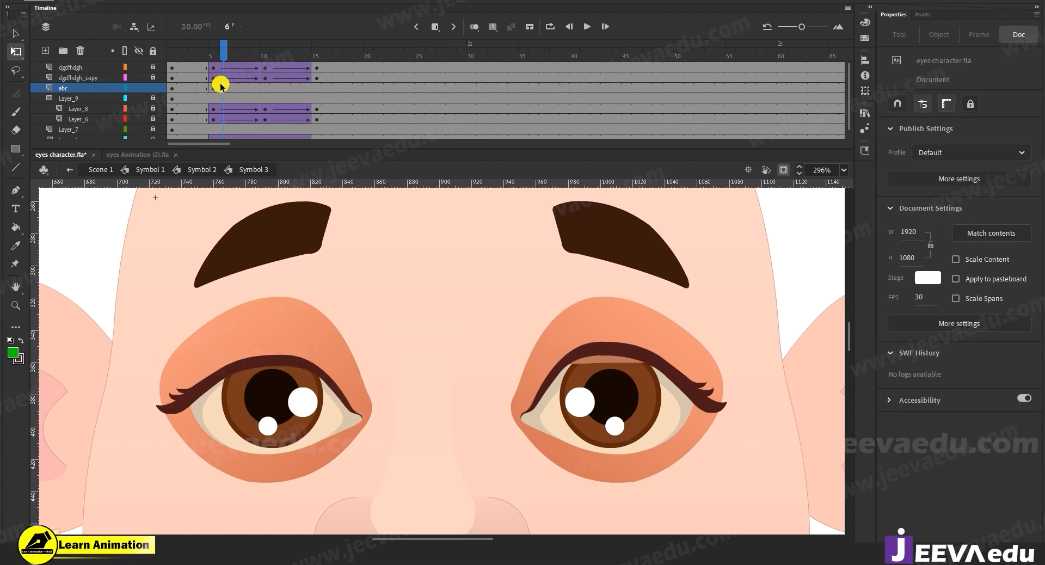
left_click(213, 55)
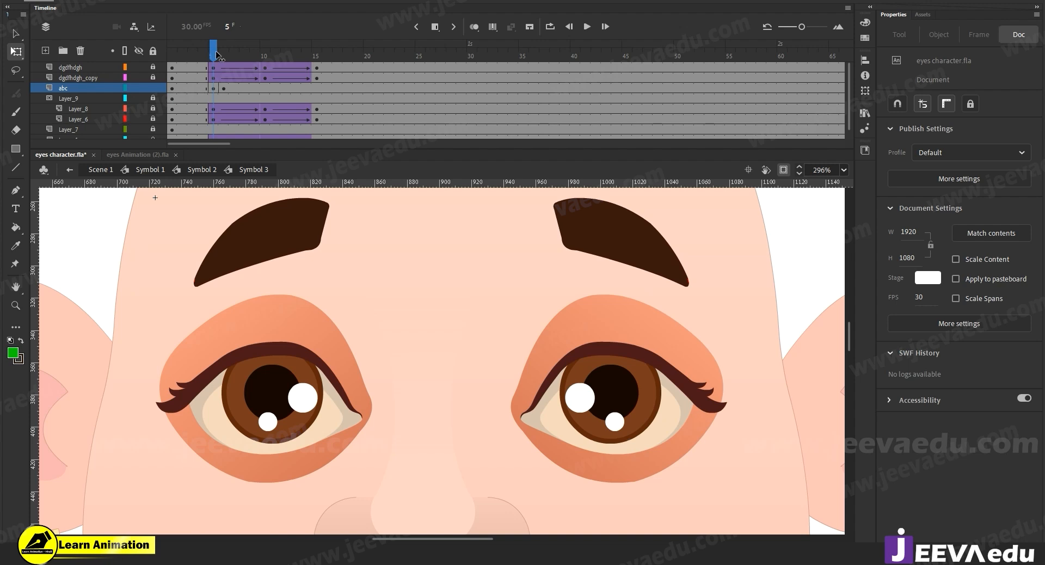
left_click(223, 55)
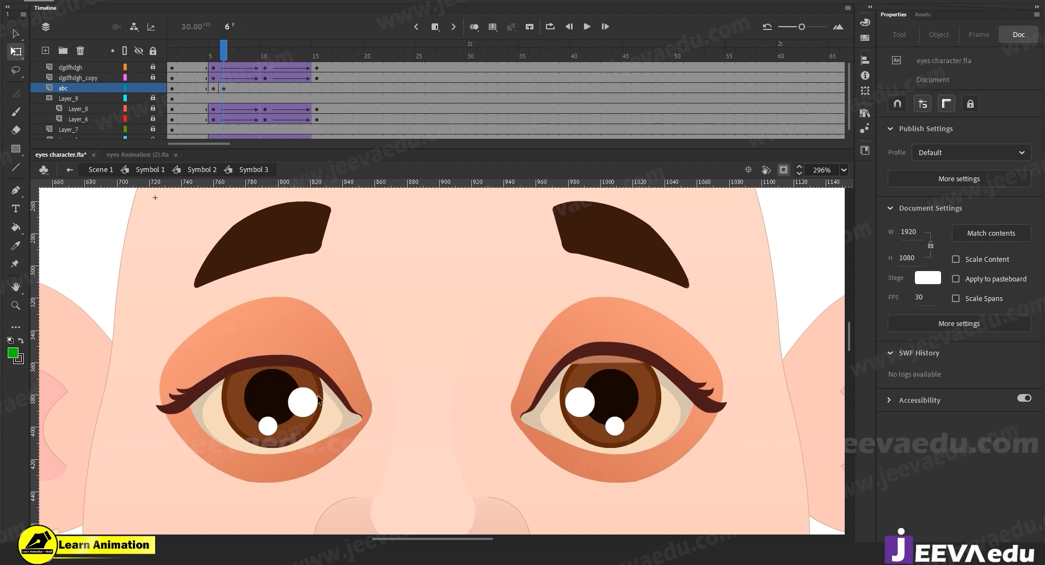
Step: Reshape the left lash line at frame 6 so its inner tip meets the eye corner and its outer underside follows the eye white
key("z")
left_click(352, 391)
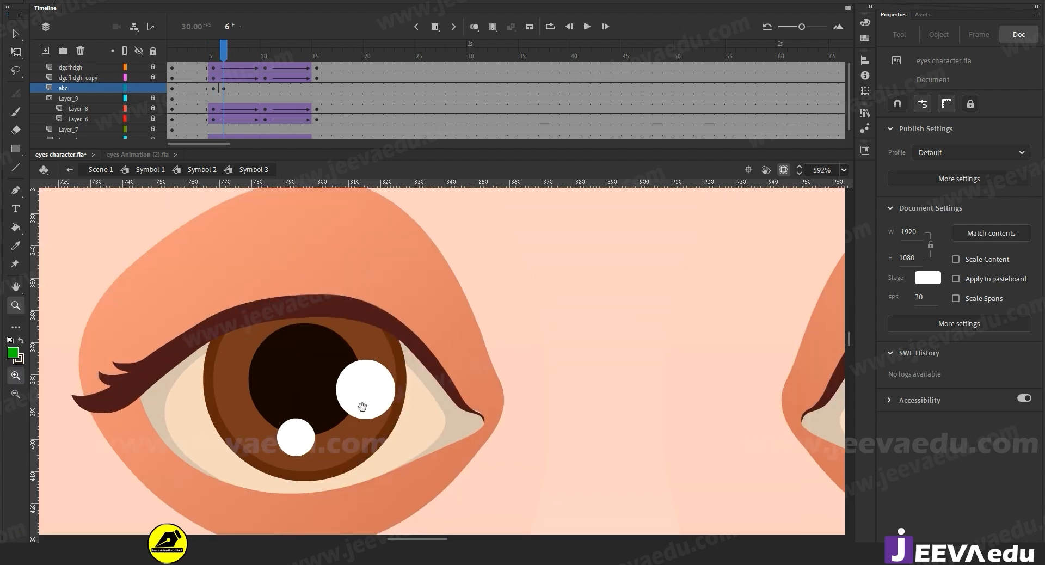
scroll(362, 407, "down", 1)
key("v")
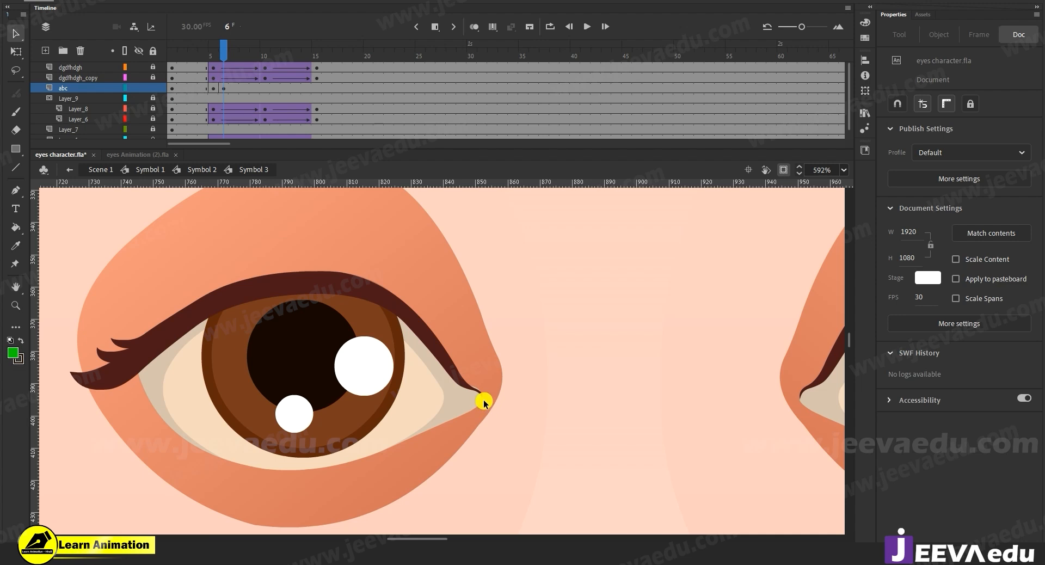
left_click_drag(483, 399, 536, 386)
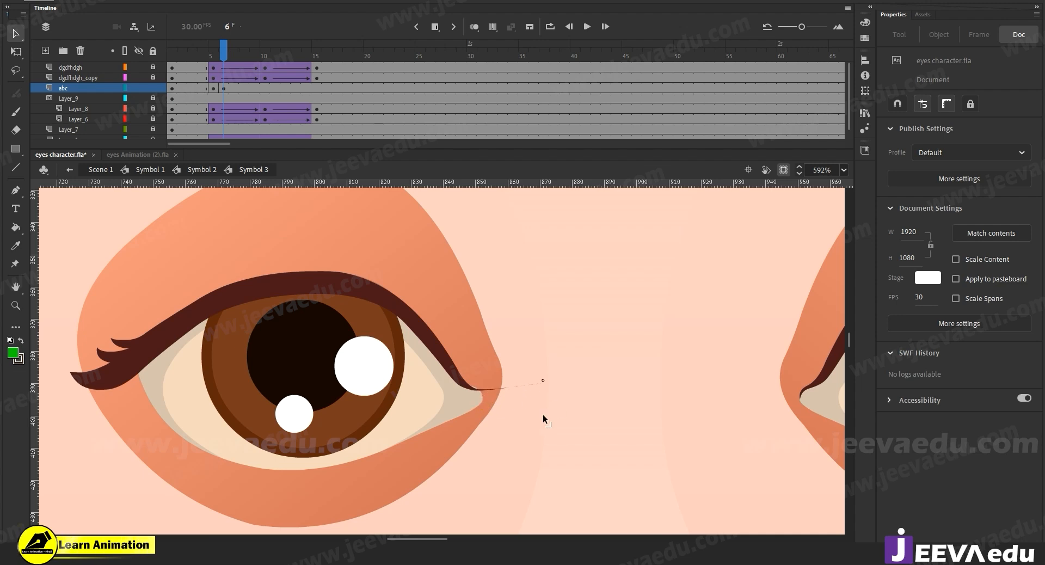
left_click_drag(612, 436, 486, 413)
left_click_drag(145, 382, 138, 373)
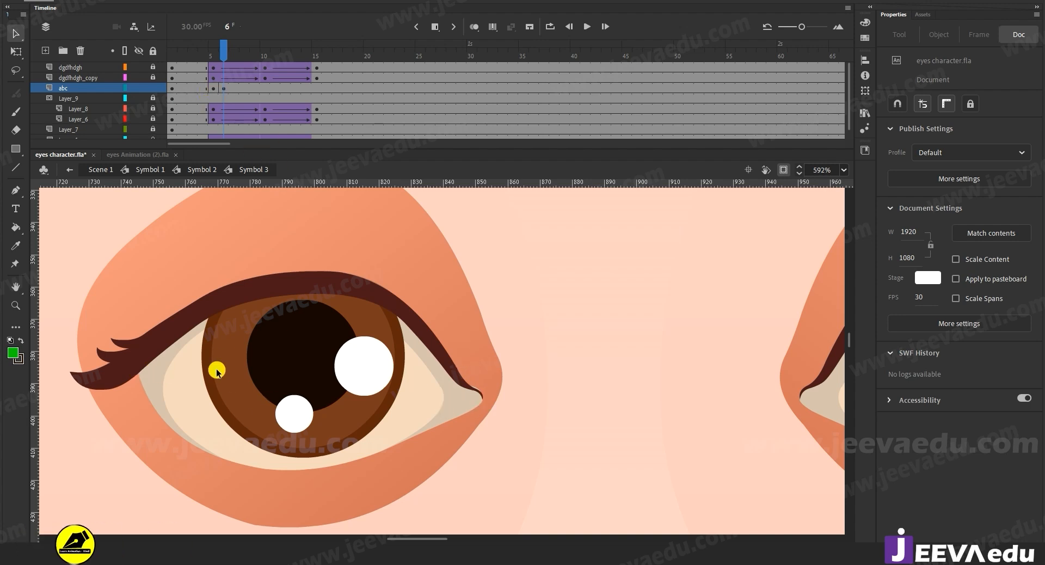
mouse_move(131, 377)
left_mouse_down()
mouse_move(138, 432)
mouse_move(99, 460)
mouse_move(173, 305)
mouse_move(122, 389)
left_mouse_up()
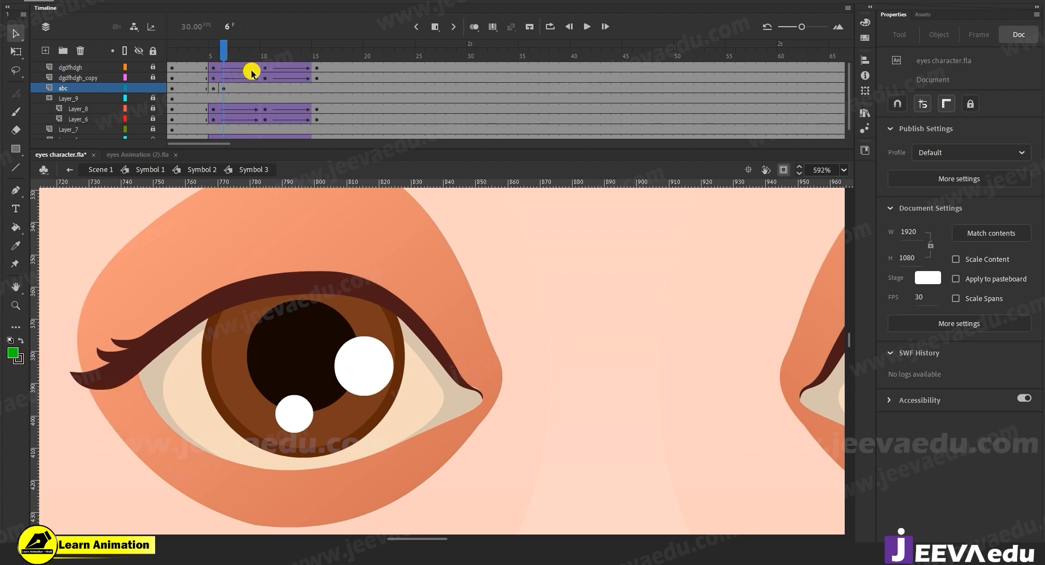
Step: Scrub between frames 8, 5 and 6 to compare the reshaped lash line with the eyelid and eye corners
left_click(243, 55)
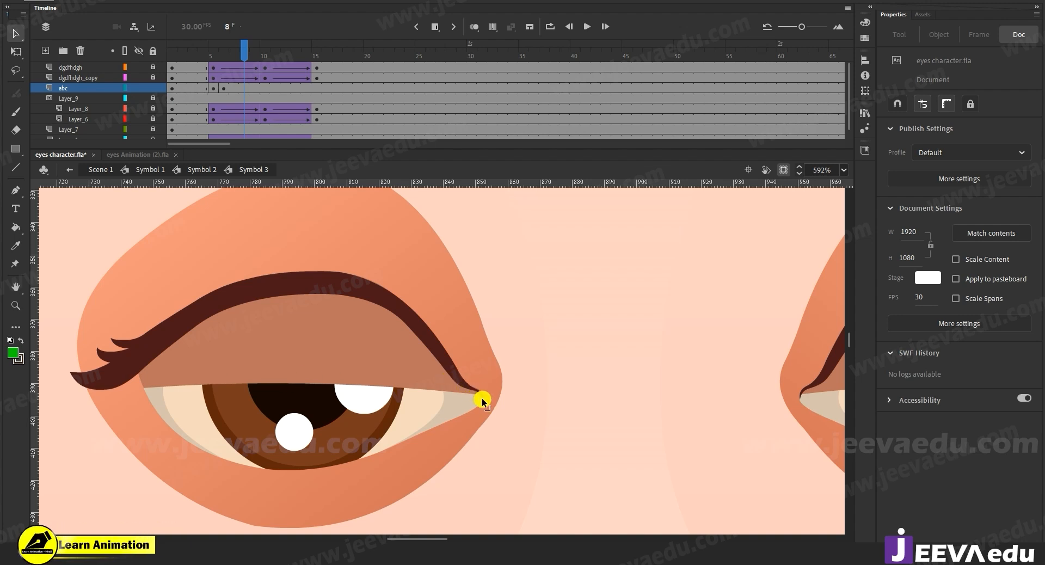
left_click_drag(242, 54, 214, 83)
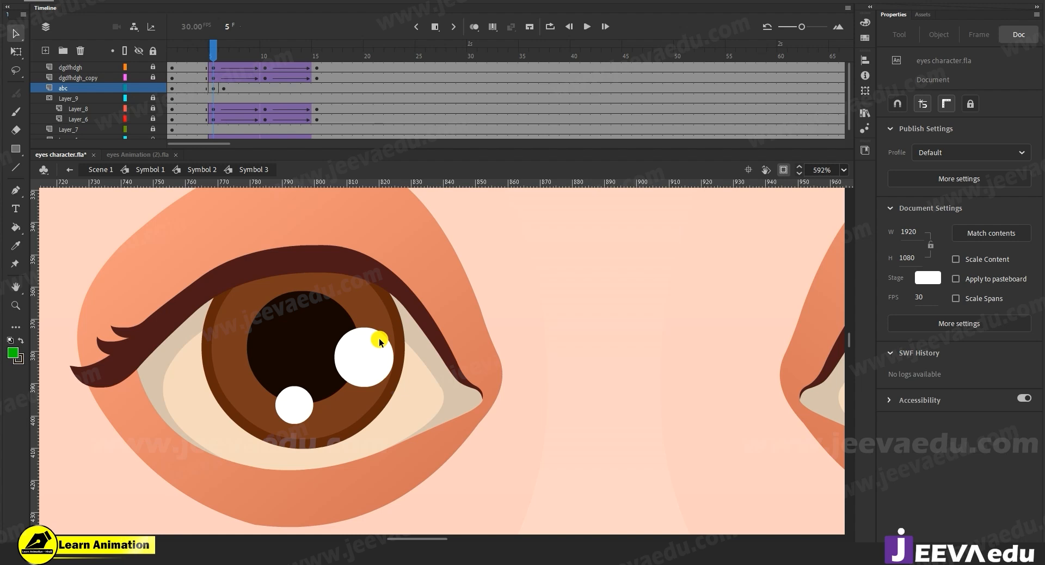
left_click(223, 87)
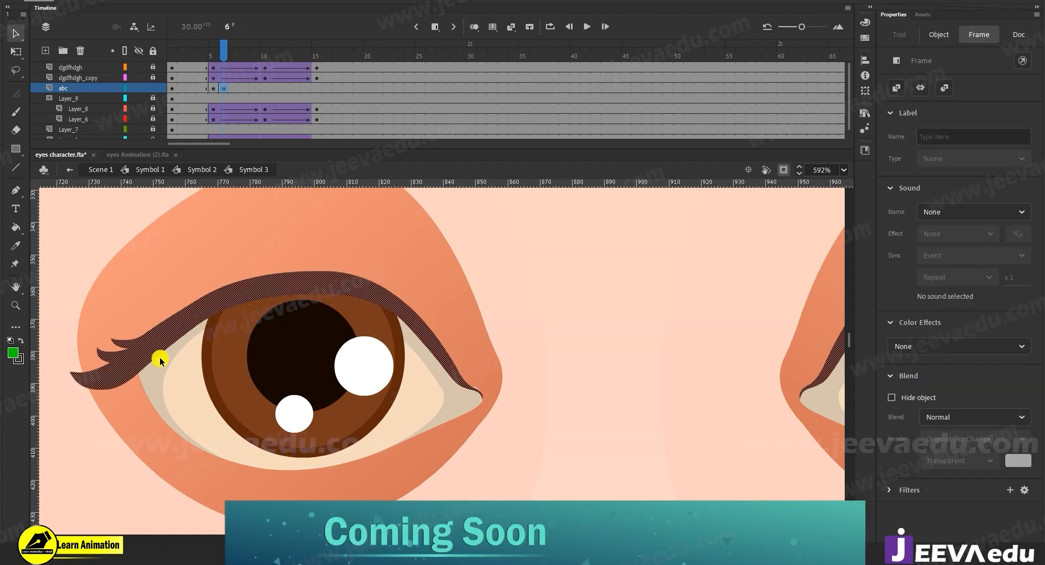
left_click(535, 492)
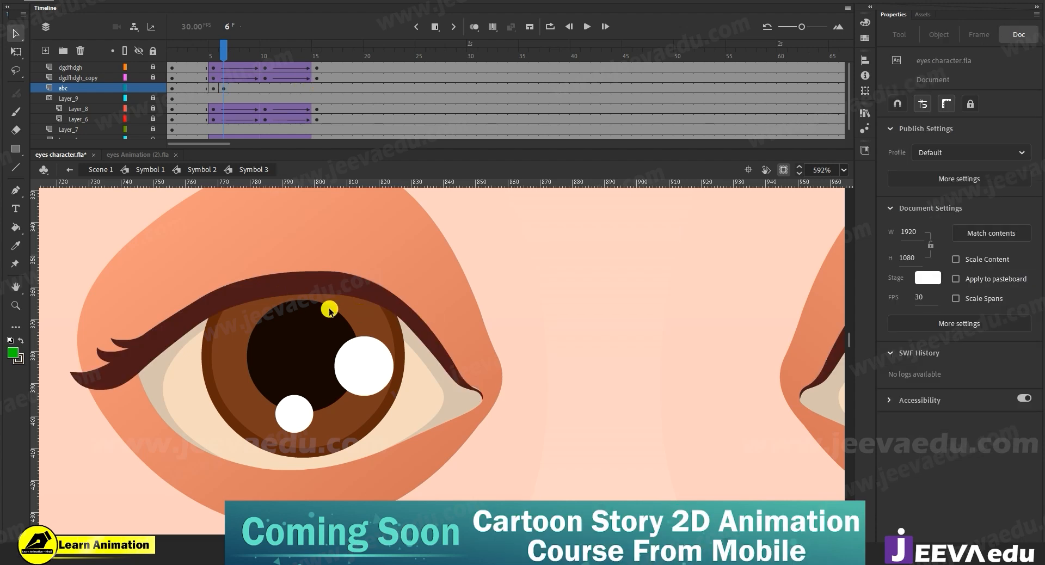
left_click_drag(220, 50, 213, 52)
left_click_drag(213, 53, 224, 53)
Step: Curve the inner tip of the left lash line at frame 6 so it follows the edge of the eye corner
key("z")
left_click(470, 388)
left_click(470, 392)
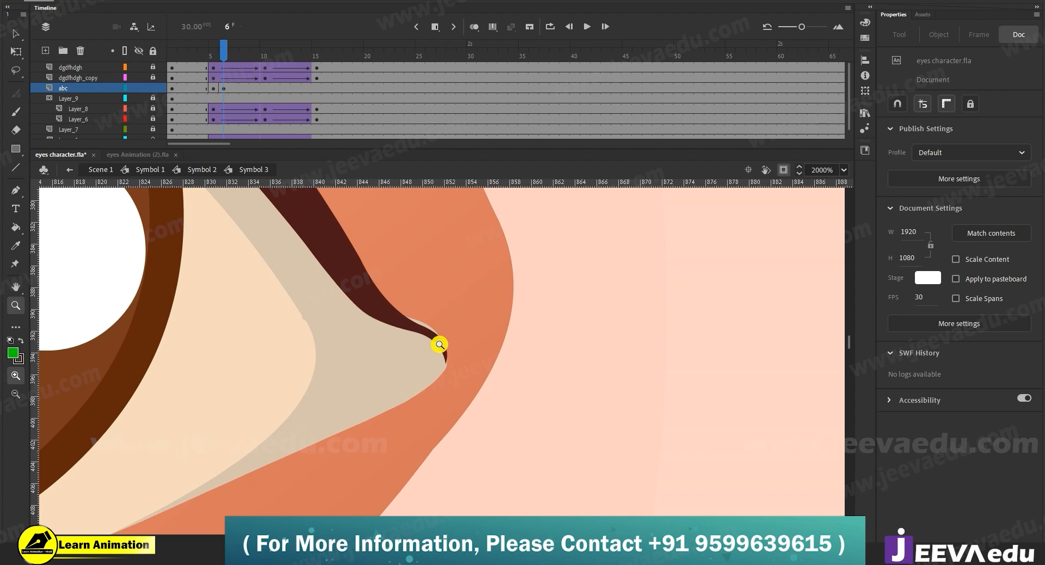
key("v")
left_click_drag(429, 329, 430, 325)
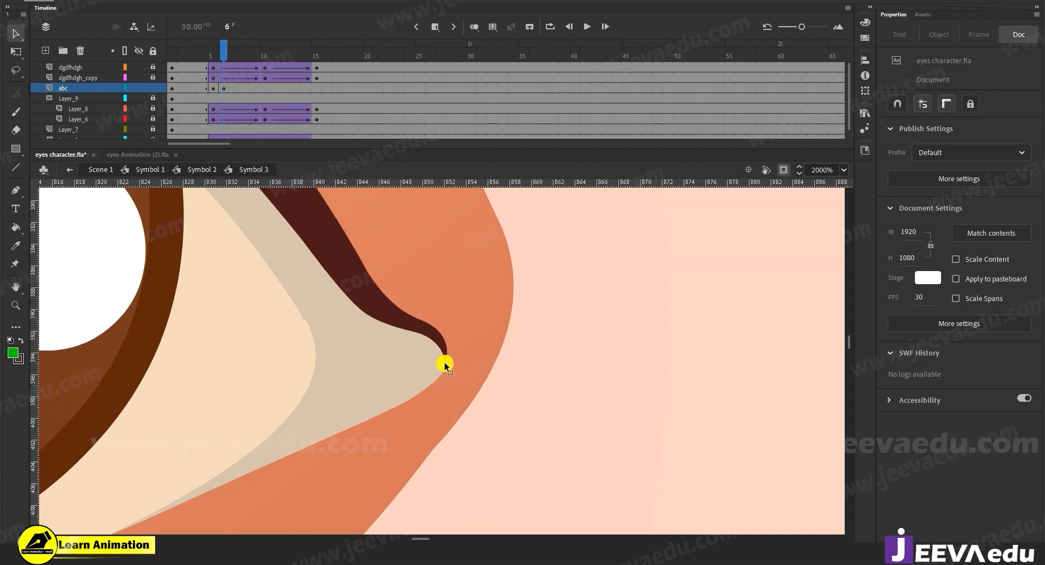
Step: Display the lash lines on the abc layer as outlines at frame 6
key("z")
left_click(319, 367, "alt")
left_click(315, 367, "alt")
left_click_drag(463, 370, 417, 362)
left_click(479, 366, "alt")
left_click_drag(541, 384, 483, 391)
left_click_drag(491, 382, 468, 412)
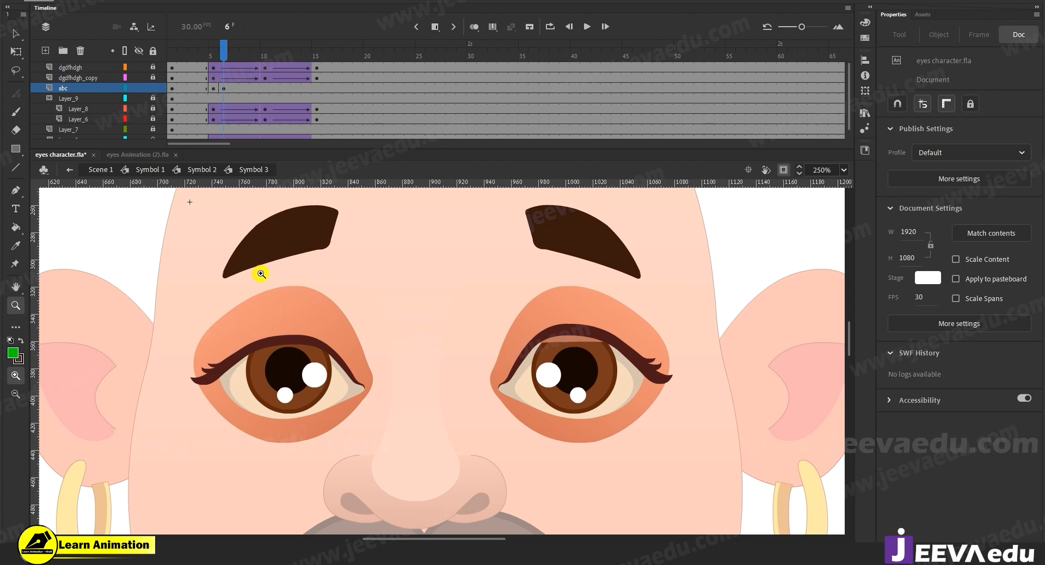
left_click(125, 87)
Step: Display Layer_8 as outlines at frame 6 with both eyes in view for comparing the lash lines
left_click_drag(199, 207, 621, 464)
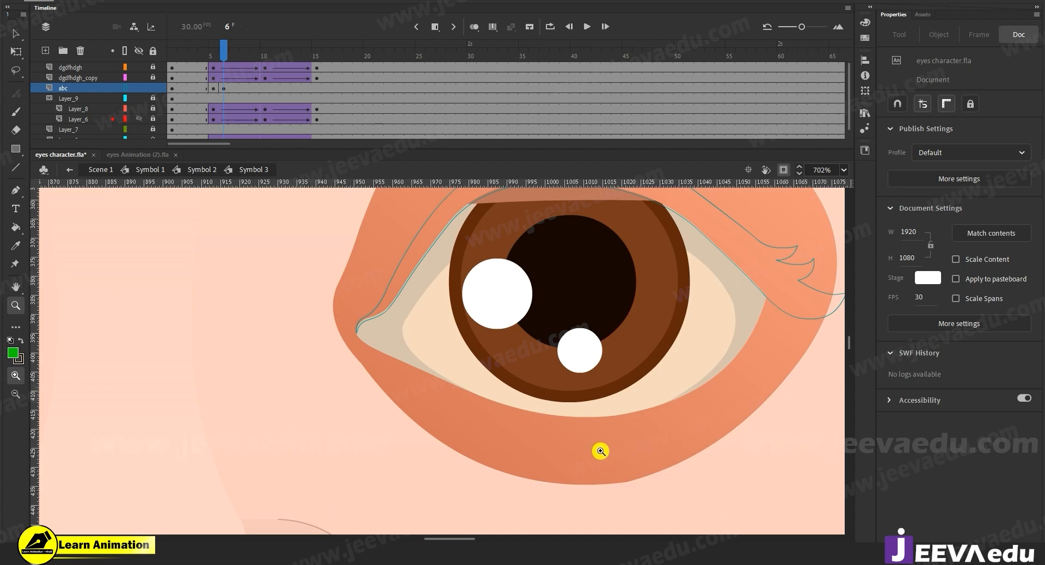
left_click(601, 428, "alt")
left_click(566, 406, "alt")
left_click_drag(422, 386, 519, 437)
left_click_drag(211, 236, 535, 428)
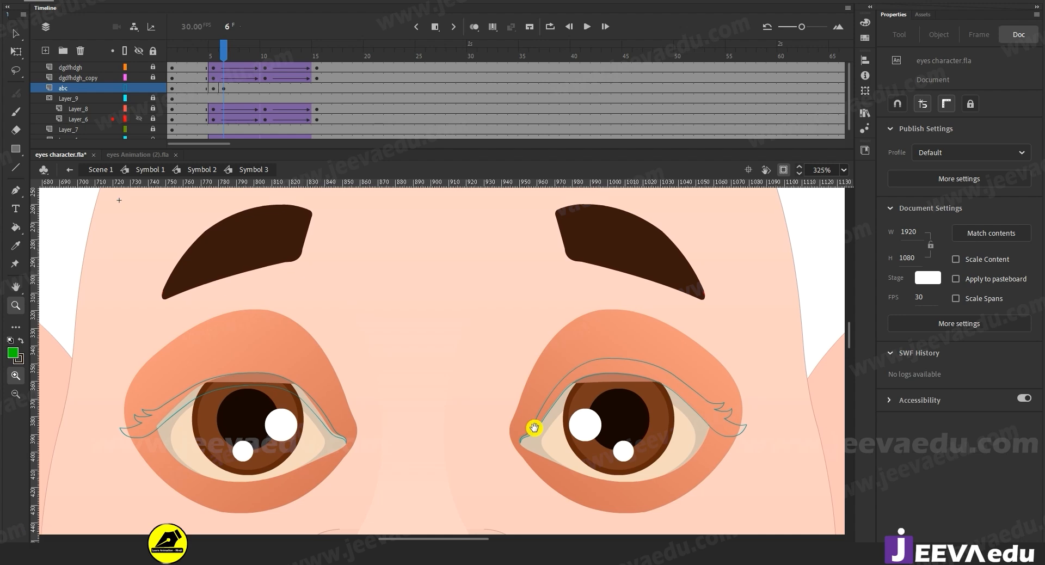
key("v")
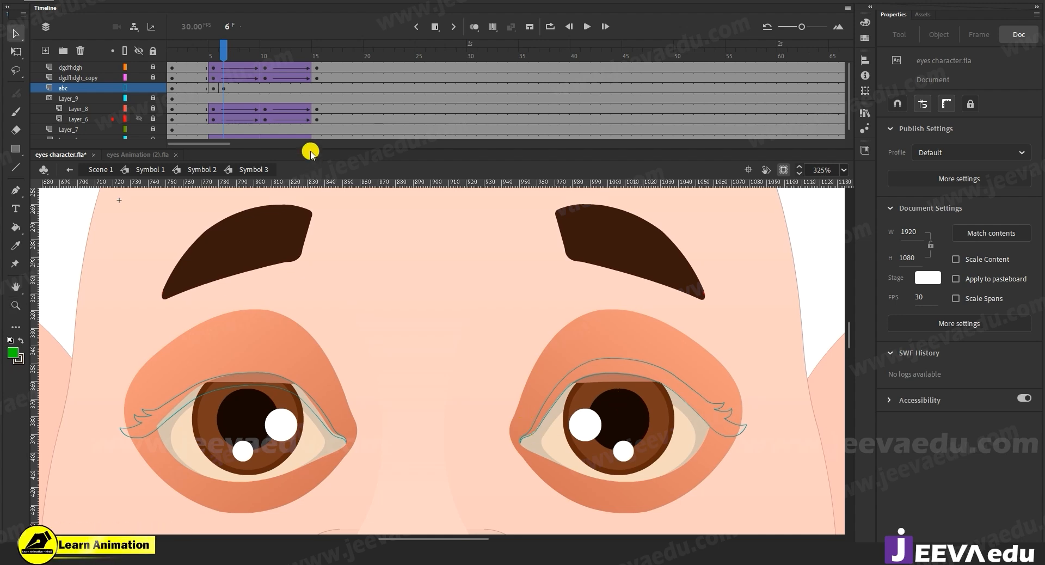
left_click(125, 109)
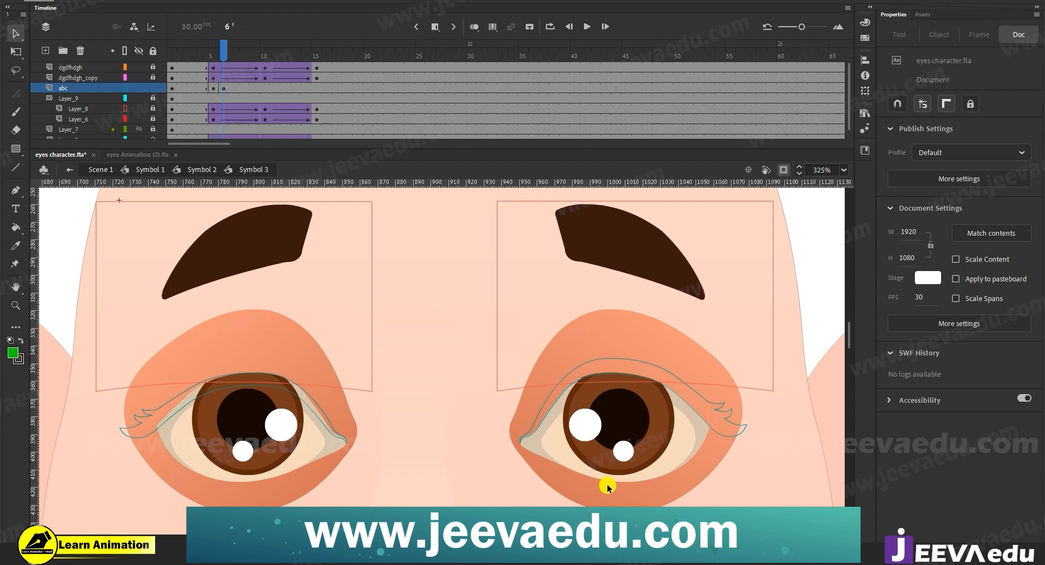
Step: Squash the right eye's lash line from its upper edge to a height of 16 at frame 6
left_click(610, 373)
key("q")
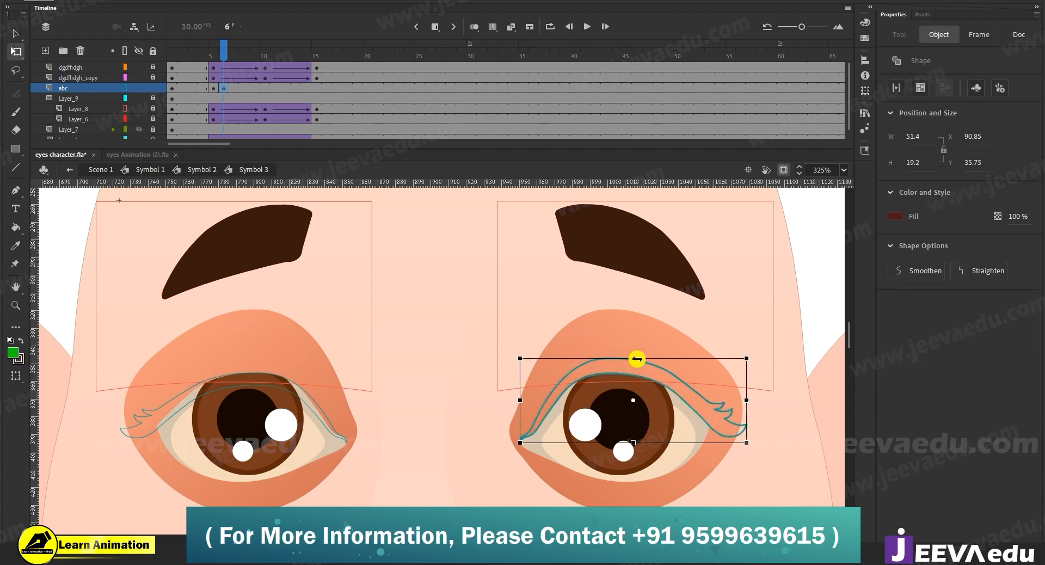
left_click_drag(634, 357, 636, 373)
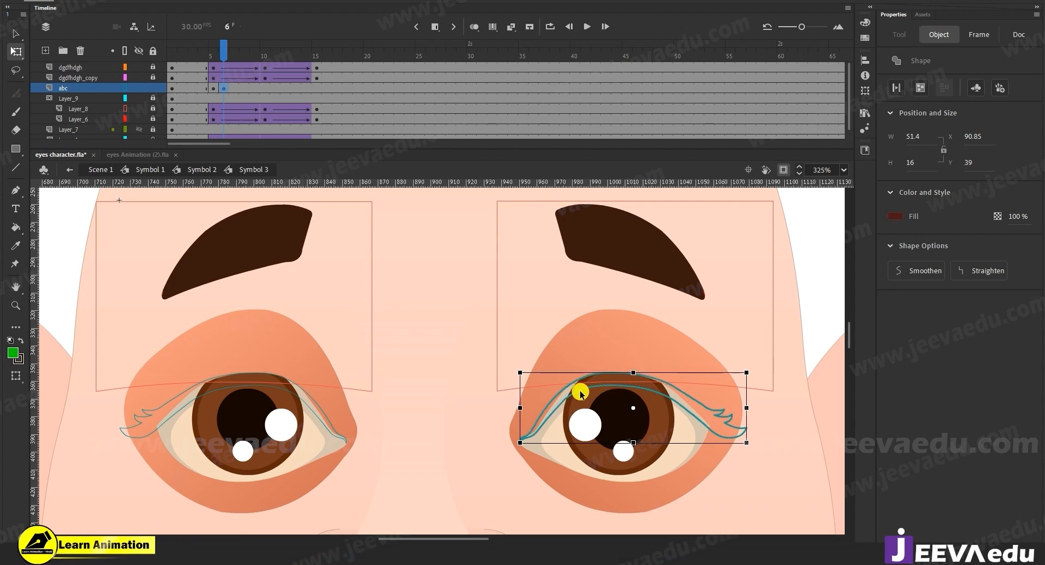
left_click(564, 446)
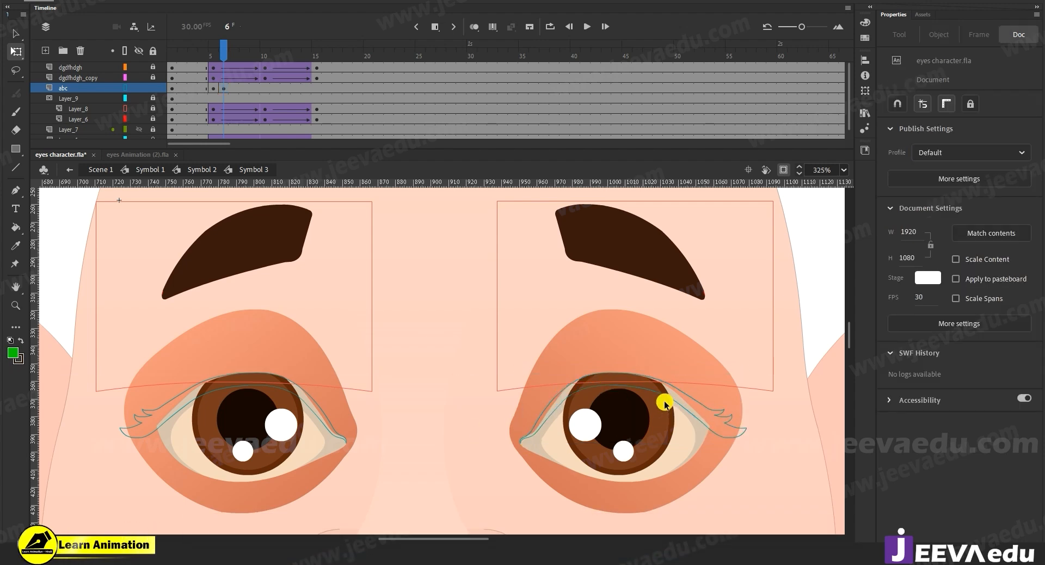
Step: Insert a keyframe at frame 7 on the abc eyelash layer
key("z")
left_click(581, 378)
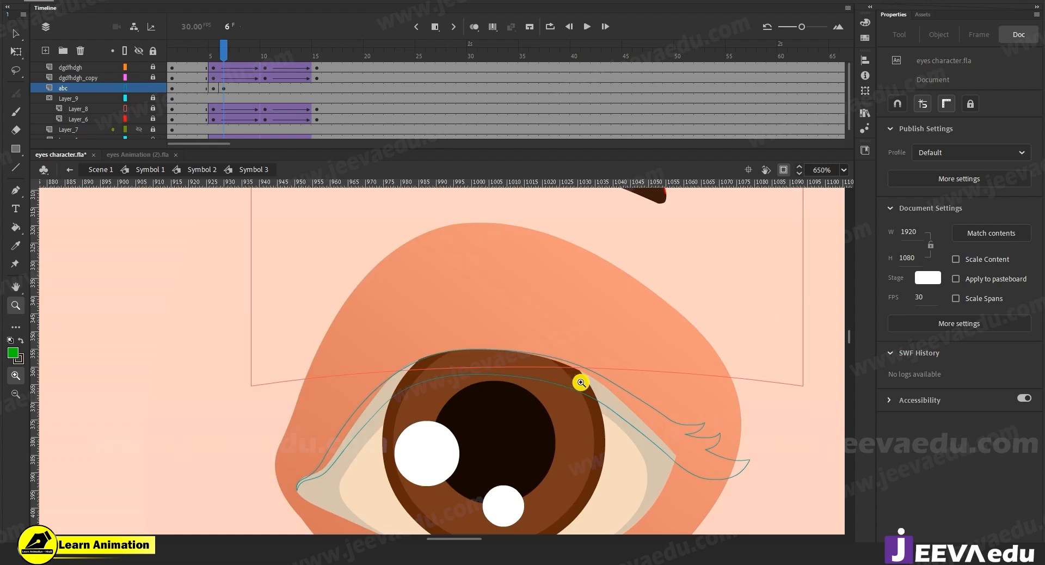
left_click(478, 375)
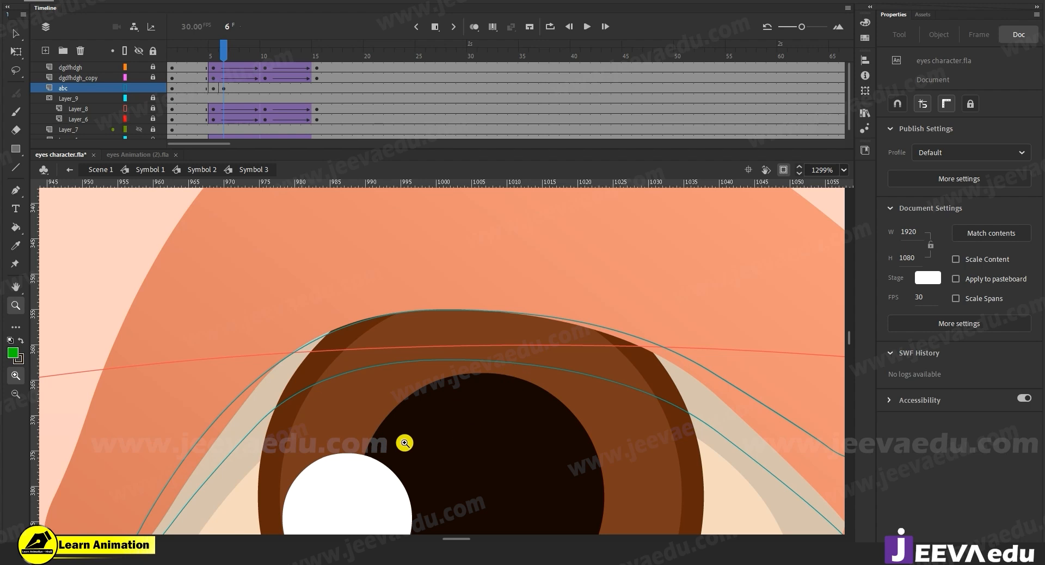
left_click(383, 434, "alt")
left_click(330, 339, "alt")
left_click(429, 382, "alt")
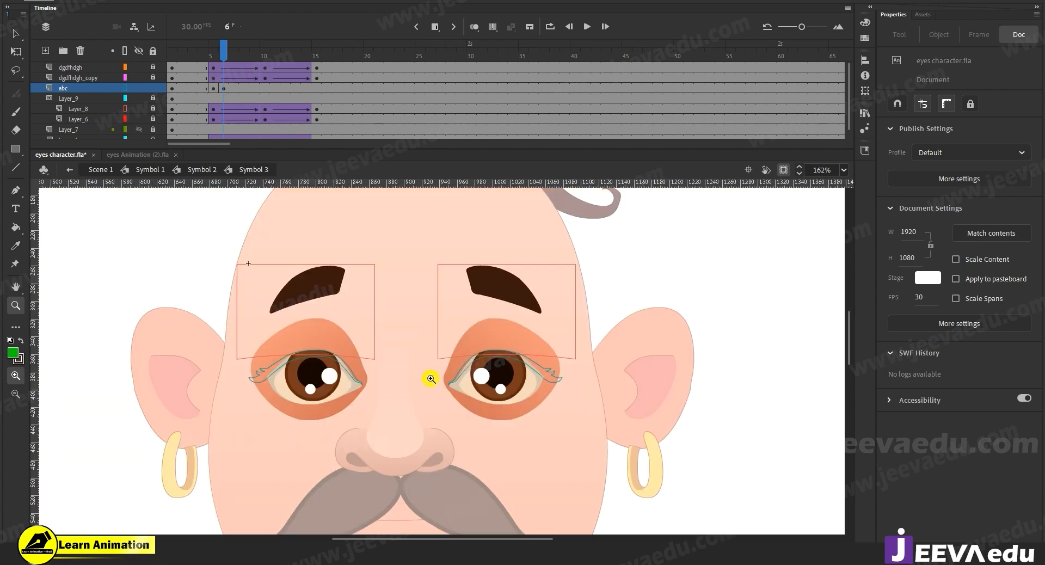
left_click_drag(229, 246, 612, 449)
mouse_move(528, 425)
left_mouse_down()
mouse_move(498, 426)
mouse_move(523, 426)
left_mouse_up()
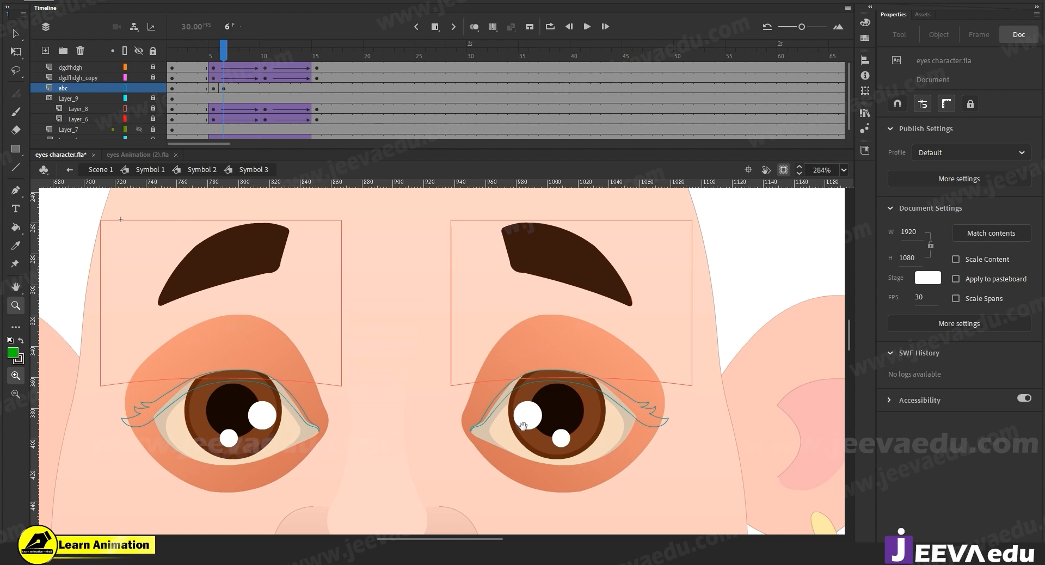
left_click(234, 88)
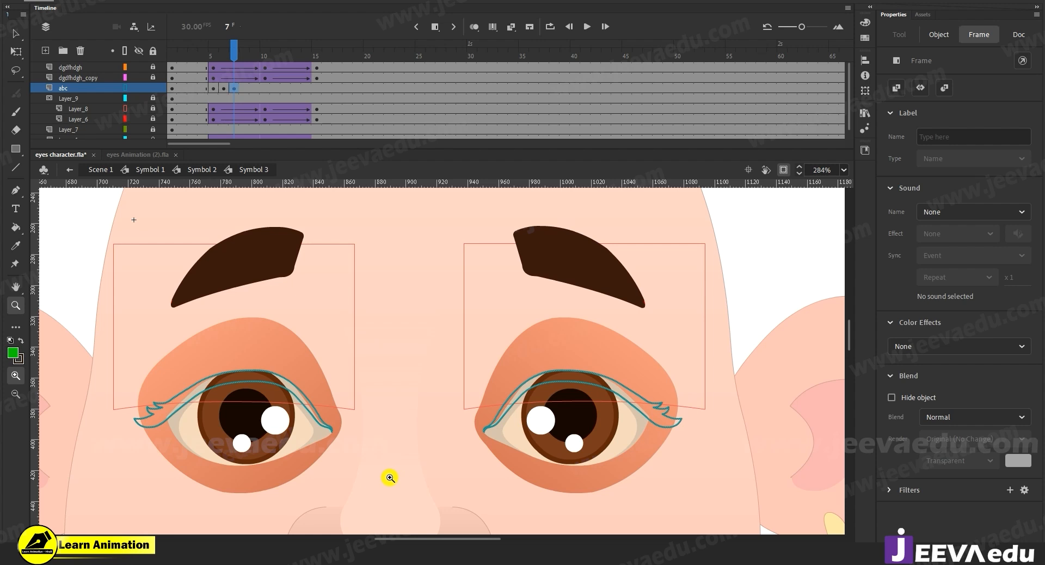
Step: Pull the lower edge of the left eye's upper eyelash shape down to the red eyelid outline at frame 7
key("v")
left_click(236, 410)
key("z")
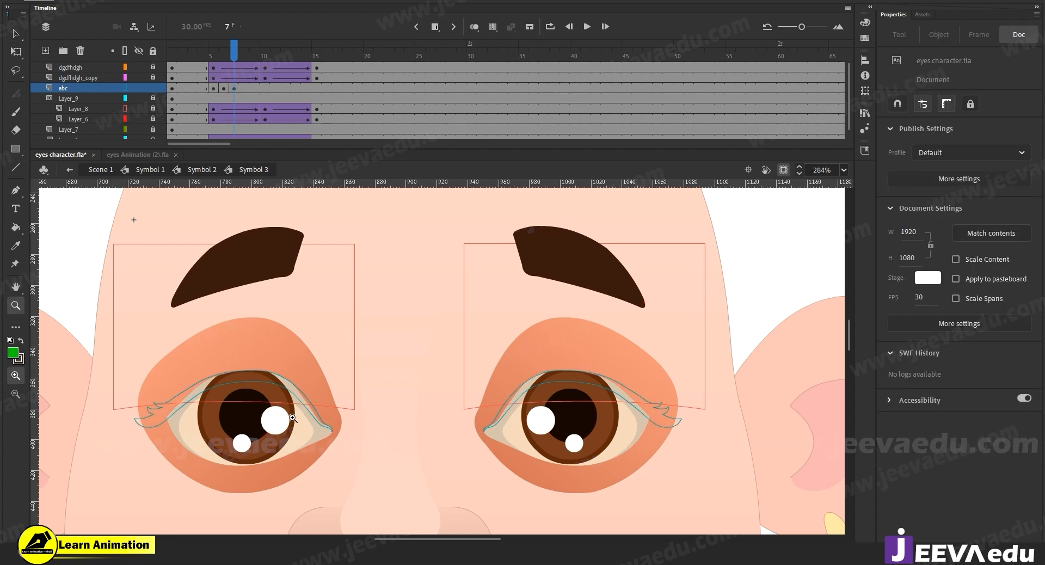
left_click(292, 418)
left_click_drag(398, 425, 364, 435)
key("v")
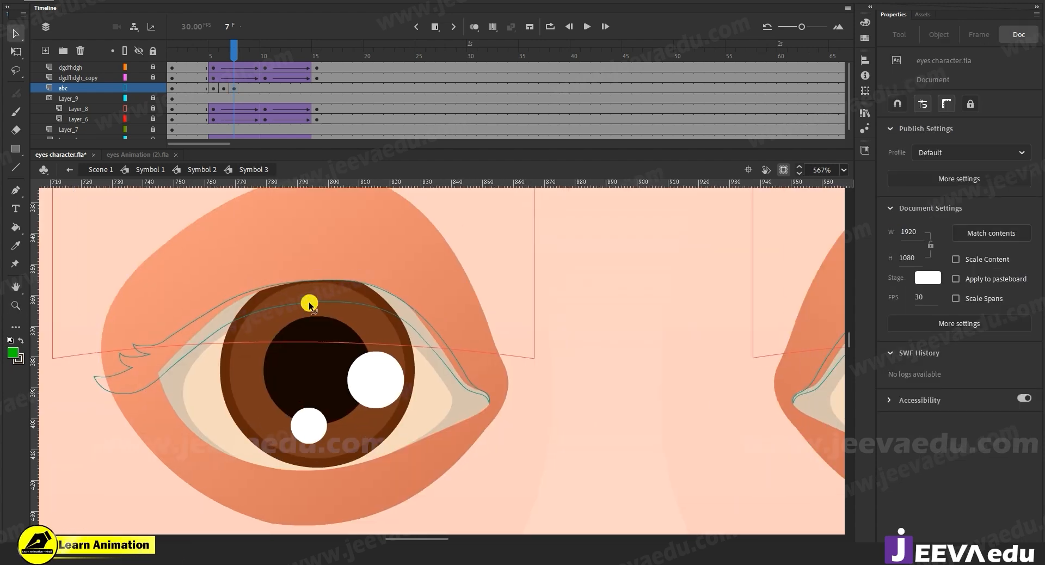
left_click(309, 304)
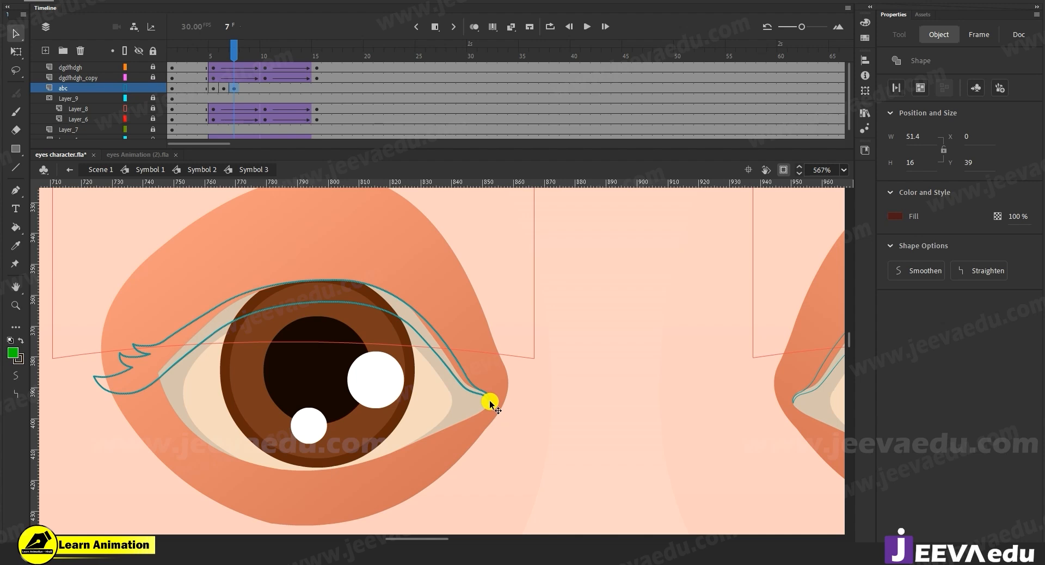
left_click(499, 424)
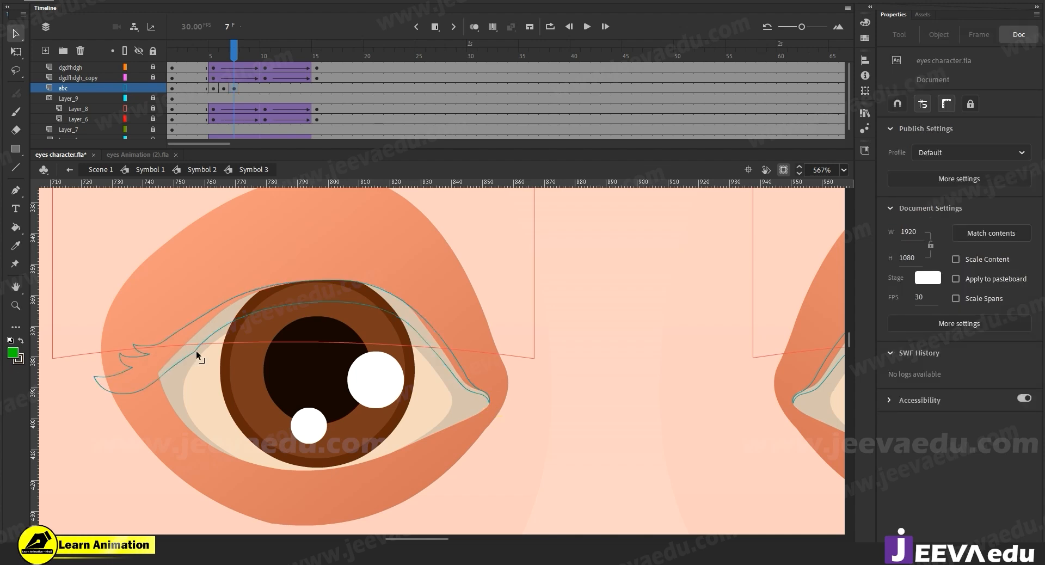
left_click_drag(196, 351, 381, 289)
key("ctrl+z")
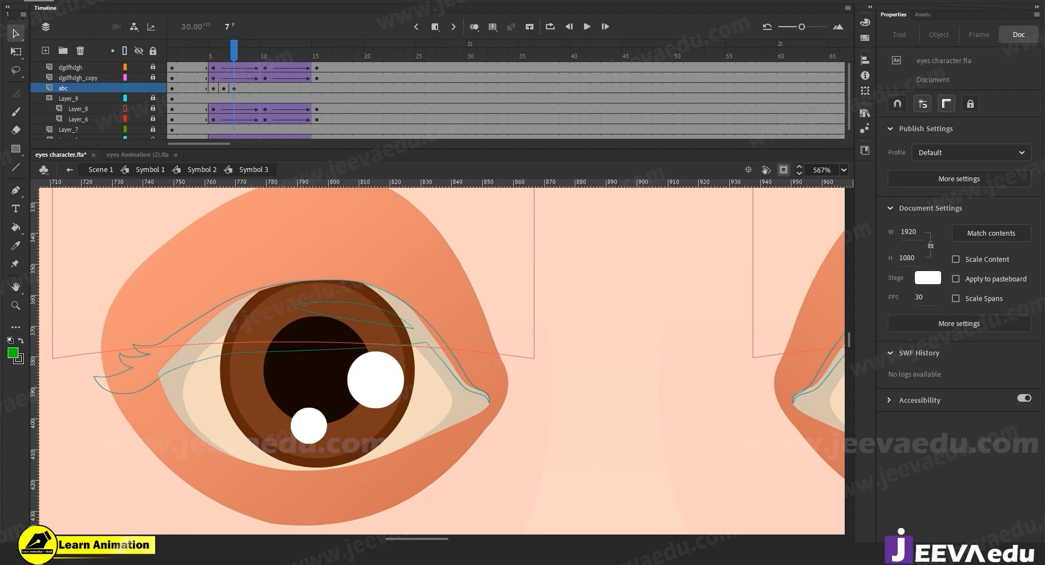
Step: Fill the gap inside the left eyelash shape with its sampled dark brown color and return the abc layer to outline display
left_click(126, 108)
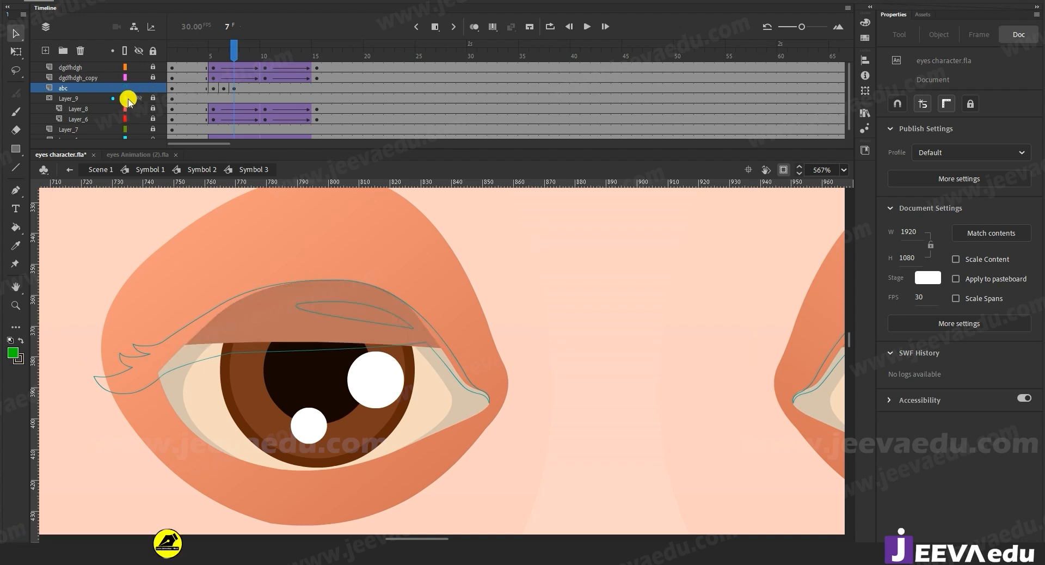
left_click(126, 108)
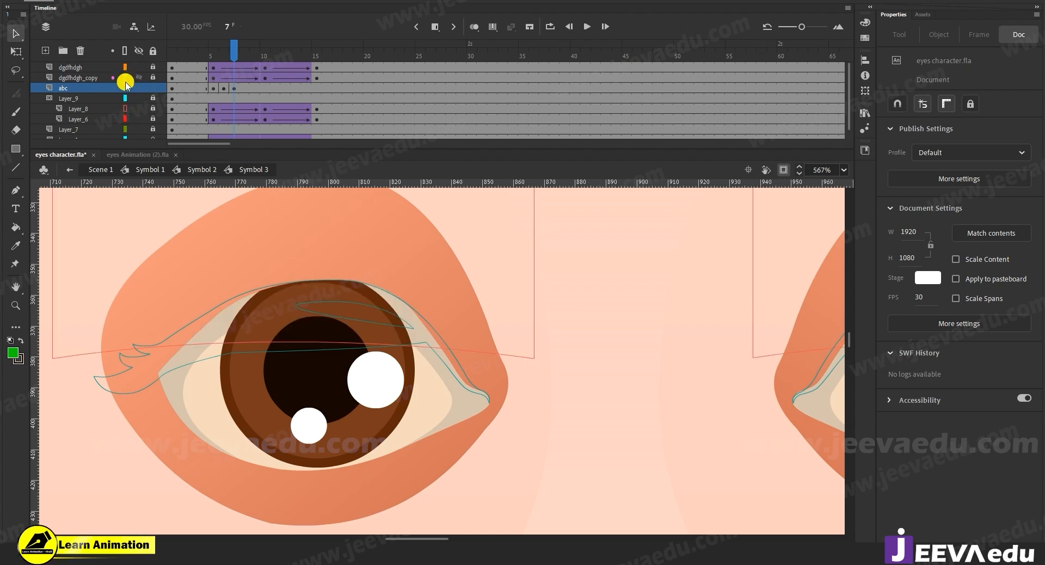
left_click(125, 87)
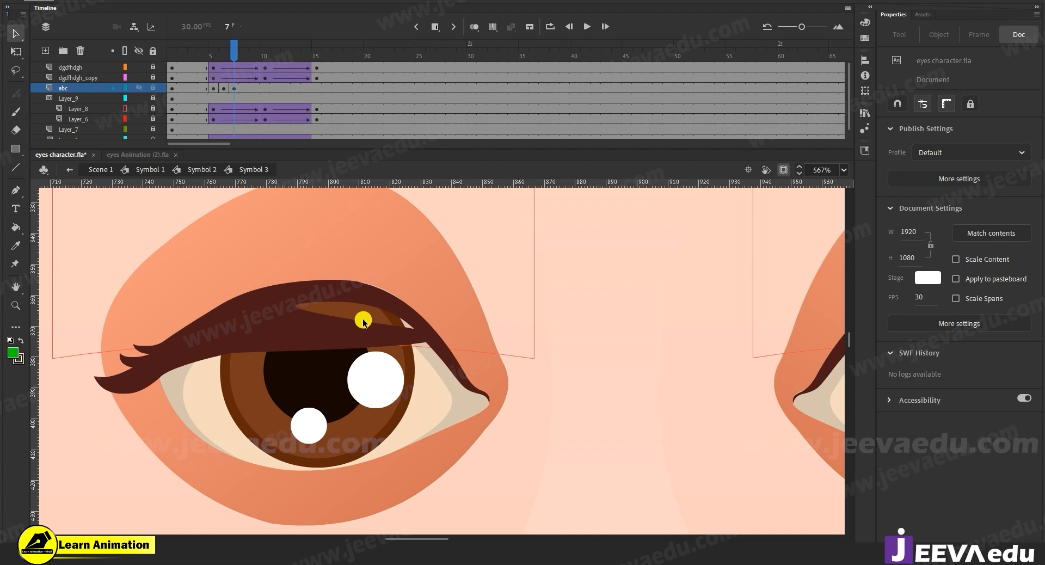
mouse_move(358, 320)
left_mouse_down()
mouse_move(368, 296)
mouse_move(384, 296)
mouse_move(345, 333)
left_mouse_up()
key("i")
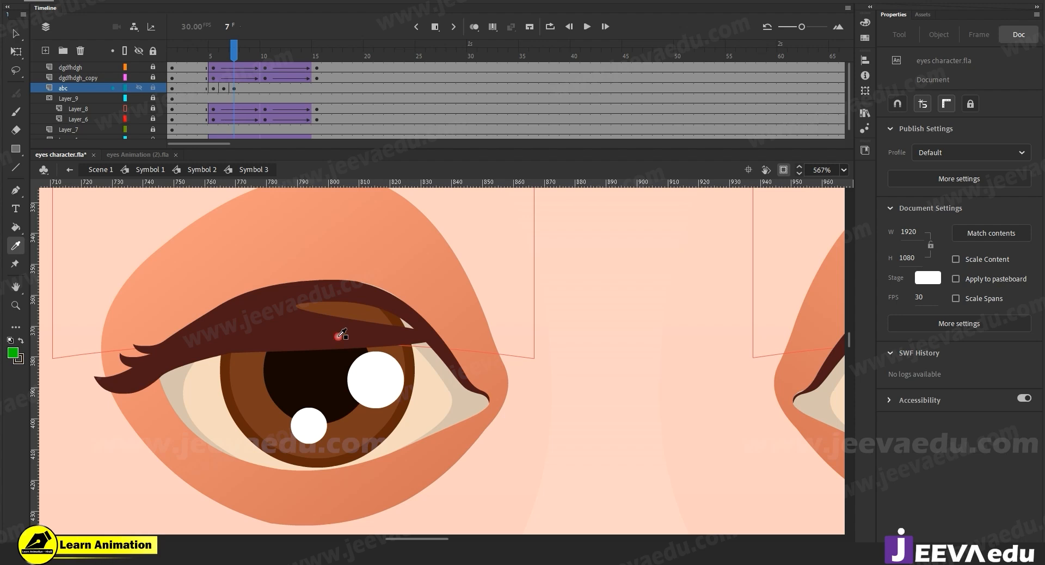
left_click(339, 336)
left_click(369, 315)
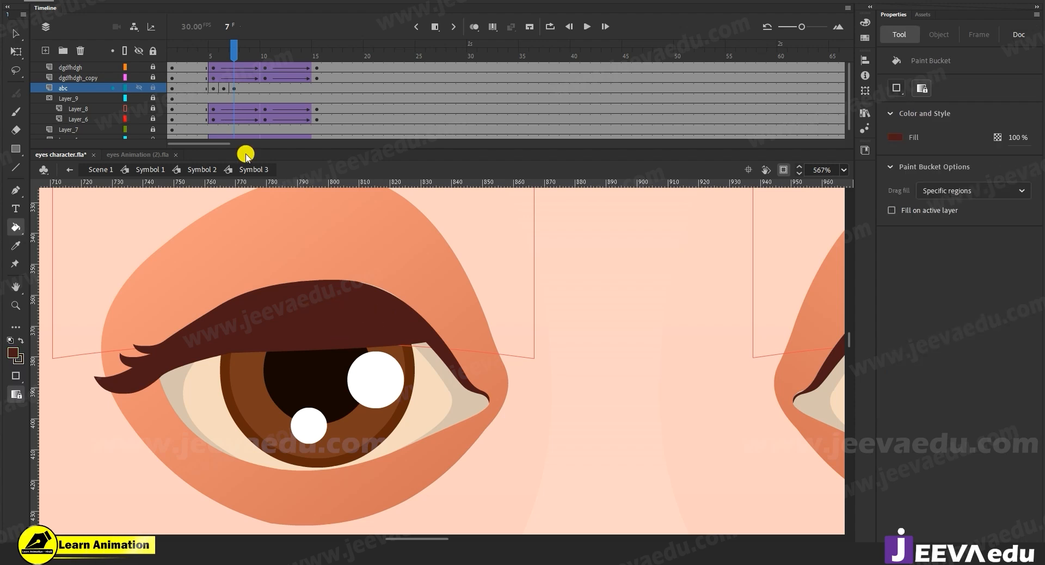
left_click(125, 88)
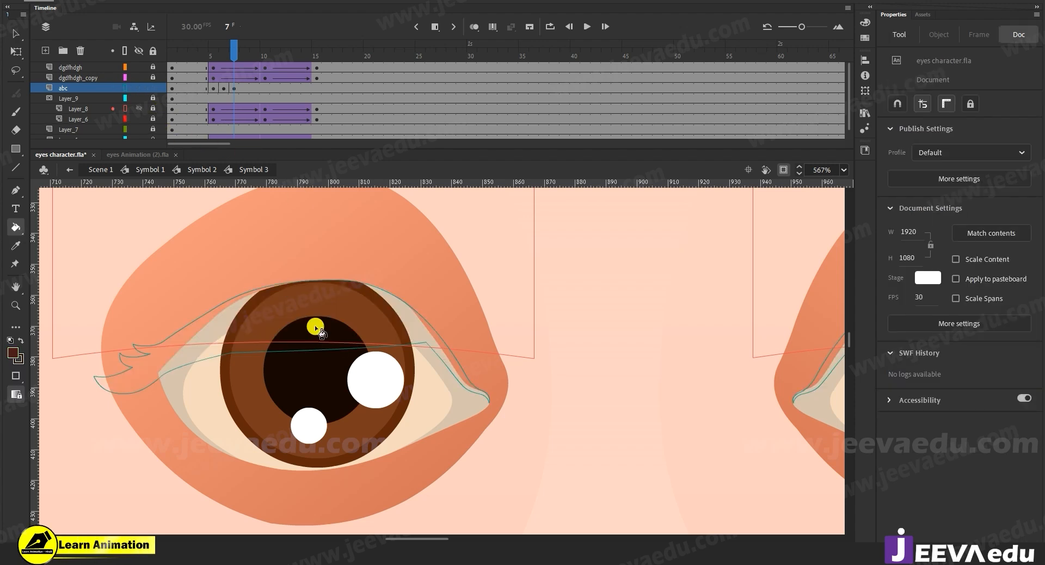
Step: Smooth the left eyelash's lower edge near the inner corner and pull its upper edge down to run just above the lower edge
key("v")
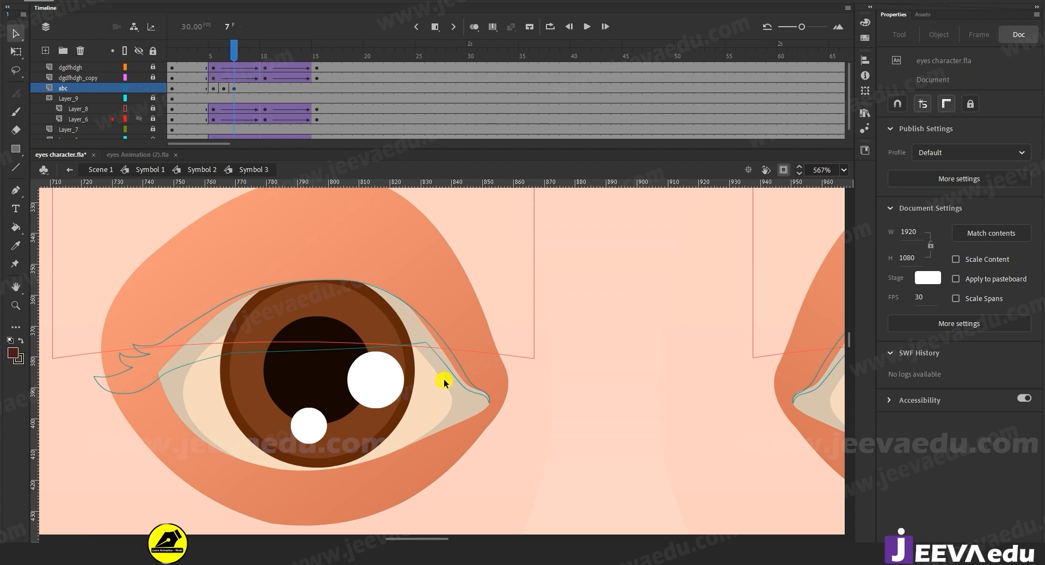
left_click_drag(426, 344, 424, 351)
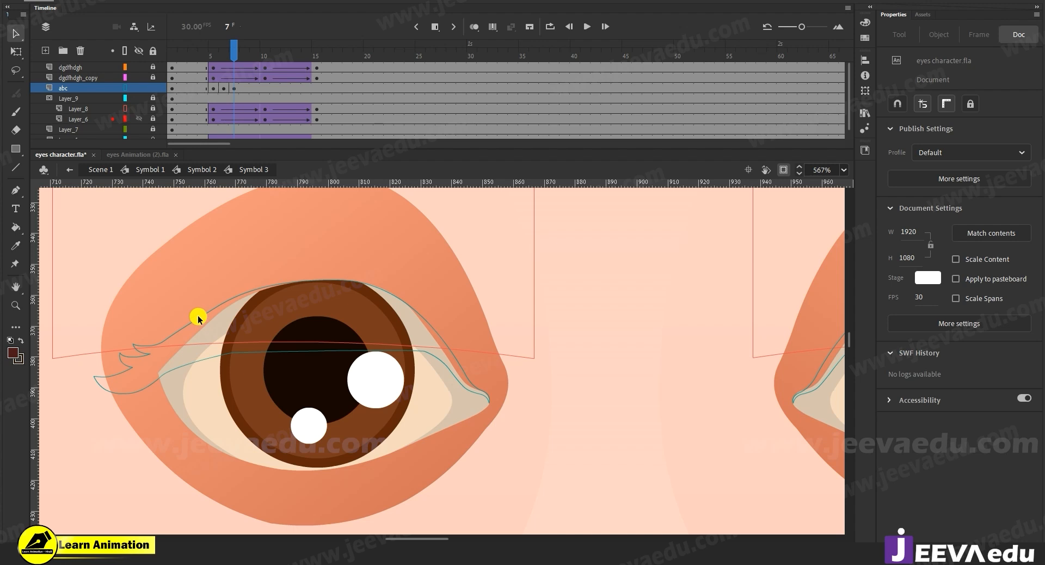
left_click_drag(230, 298, 201, 316)
left_click_drag(440, 341, 364, 336)
key("ctrl+z")
key("ctrl+z")
left_click_drag(449, 356, 450, 357)
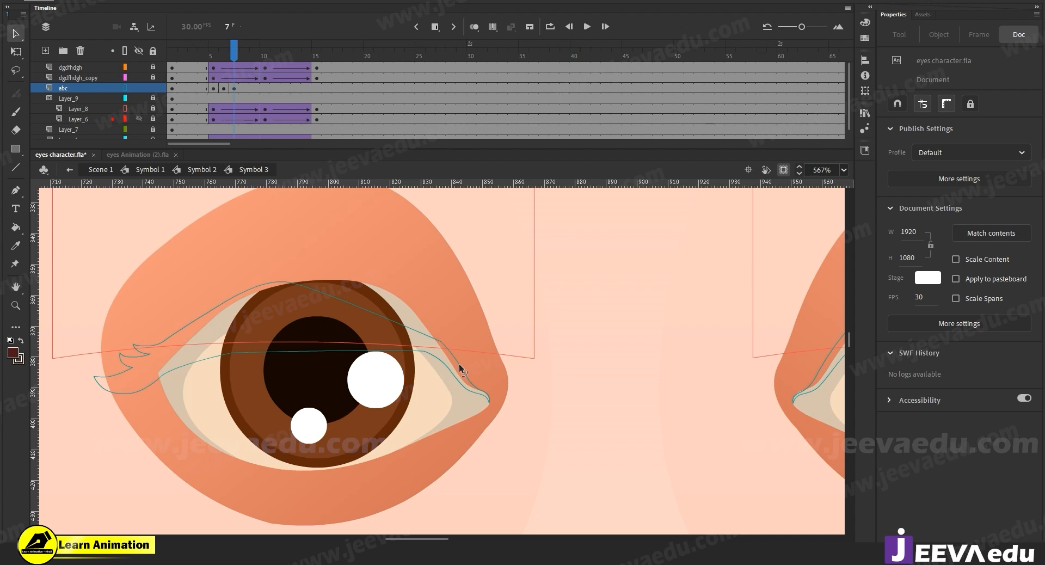
left_click(466, 378)
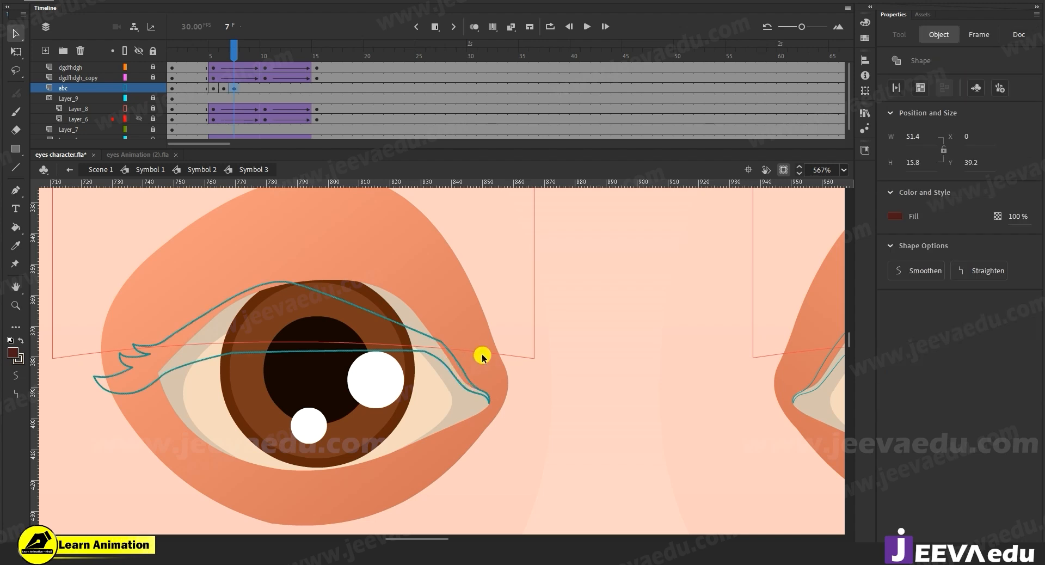
left_click(550, 412)
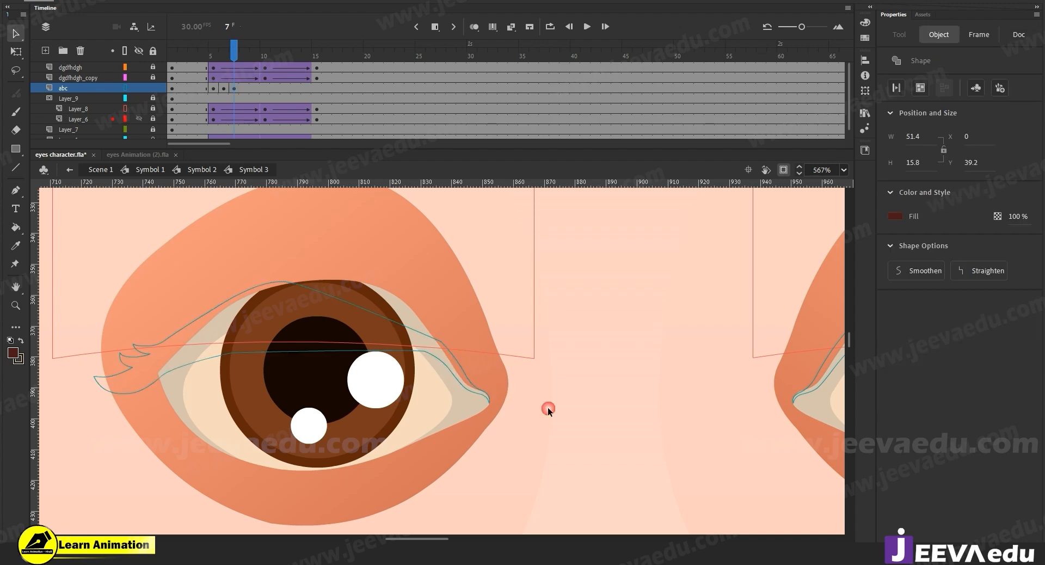
mouse_move(187, 324)
left_mouse_down()
mouse_move(344, 333)
mouse_move(409, 319)
mouse_move(400, 326)
left_mouse_up()
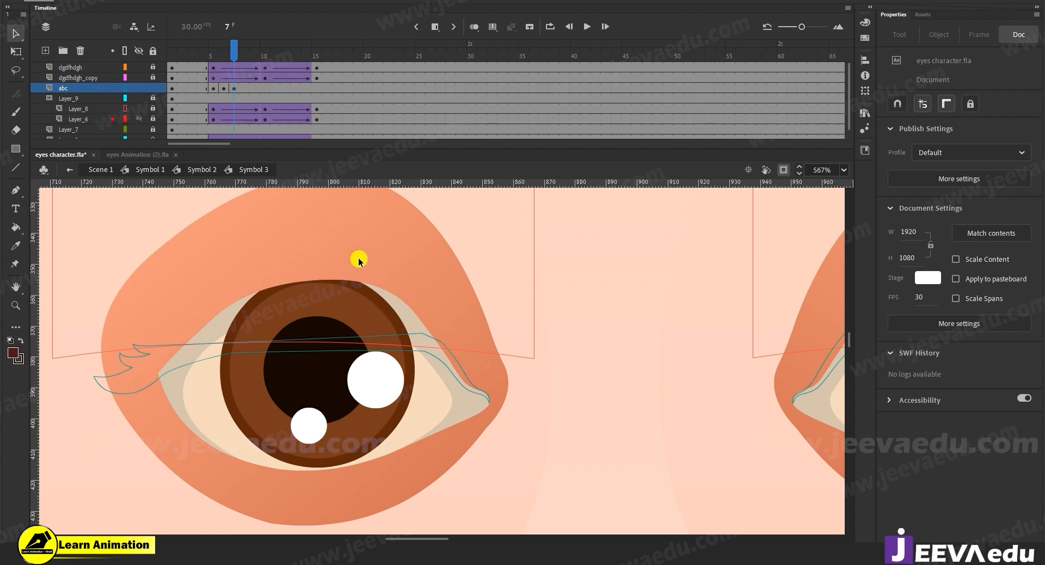
left_click_drag(338, 334, 305, 327)
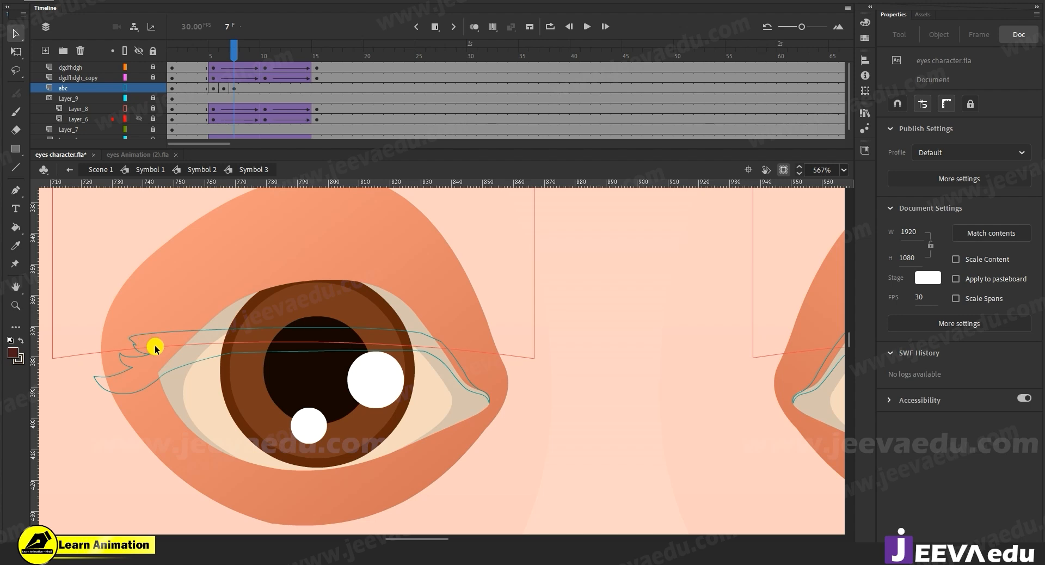
Step: Remove the topmost small lash spike at the outer end of the left eyelash and smooth the edge there
left_click_drag(177, 368, 236, 369)
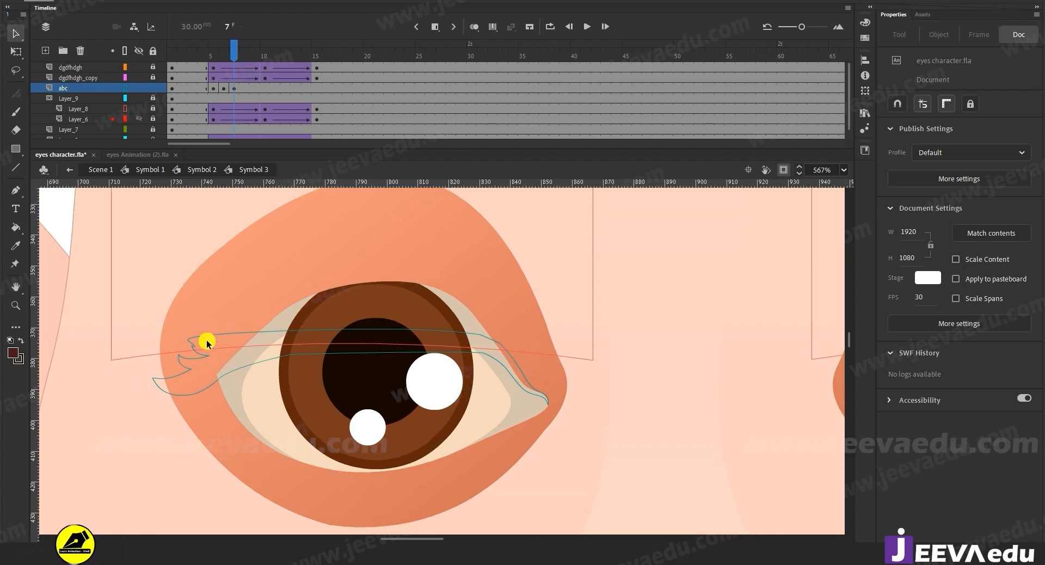
mouse_move(202, 343)
left_mouse_down()
mouse_move(189, 354)
mouse_move(200, 357)
left_mouse_up()
left_click(206, 344)
left_click_drag(254, 330, 220, 336)
left_click(218, 335)
key("Delete")
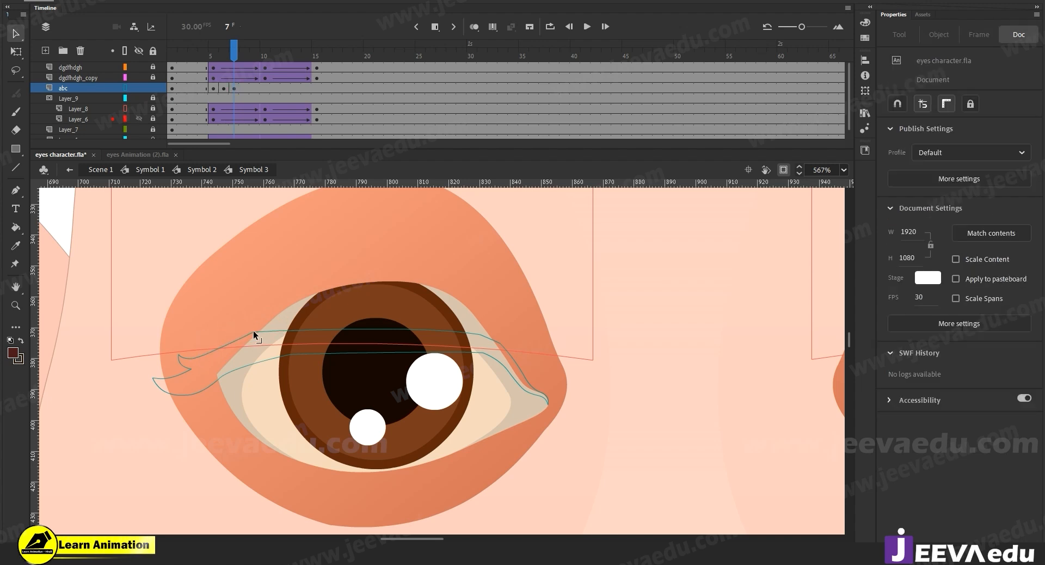
Step: Reshape the two remaining lash tips at the outer end of the left eyelash, extending the upper tip slightly outward
left_click_drag(182, 355, 175, 360)
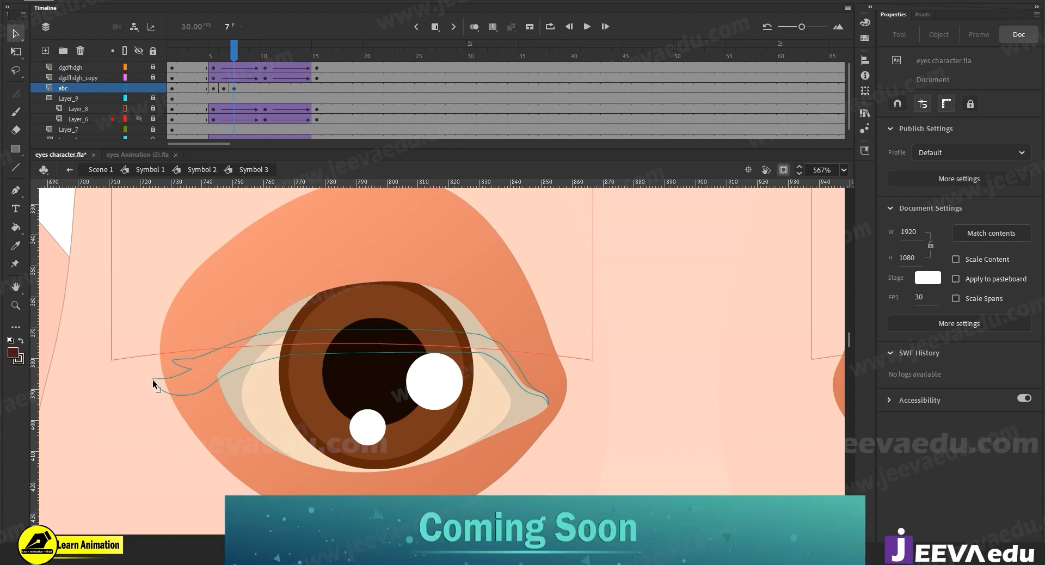
left_click_drag(189, 367, 182, 366)
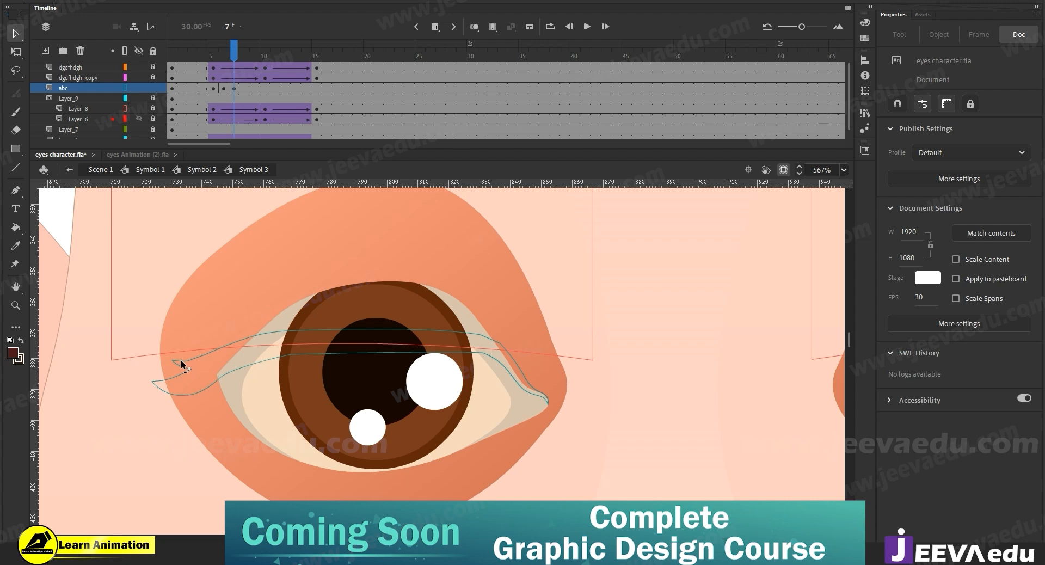
left_click(190, 372)
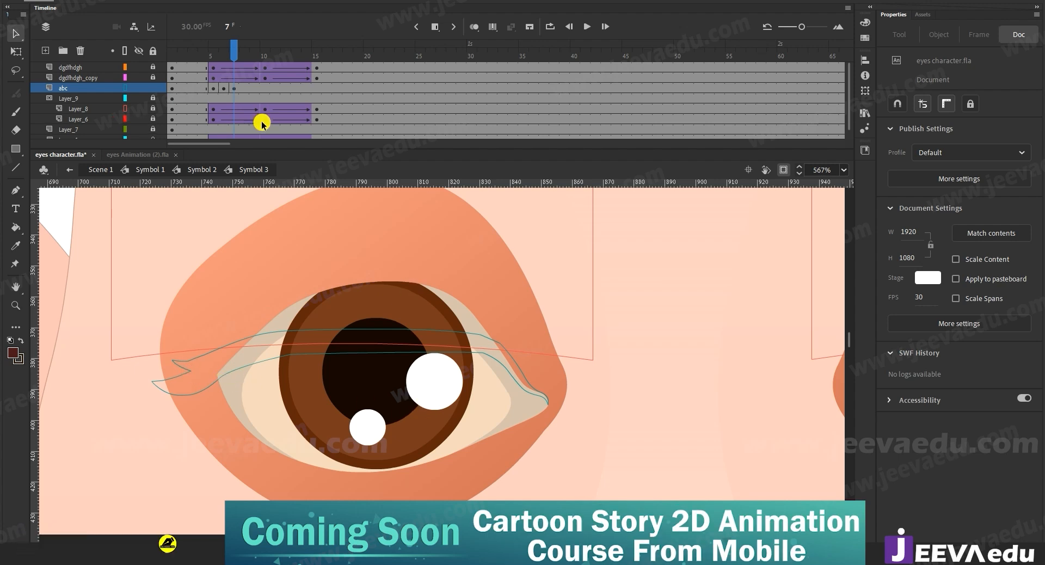
mouse_move(233, 51)
left_mouse_down()
mouse_move(225, 61)
mouse_move(235, 64)
left_mouse_up()
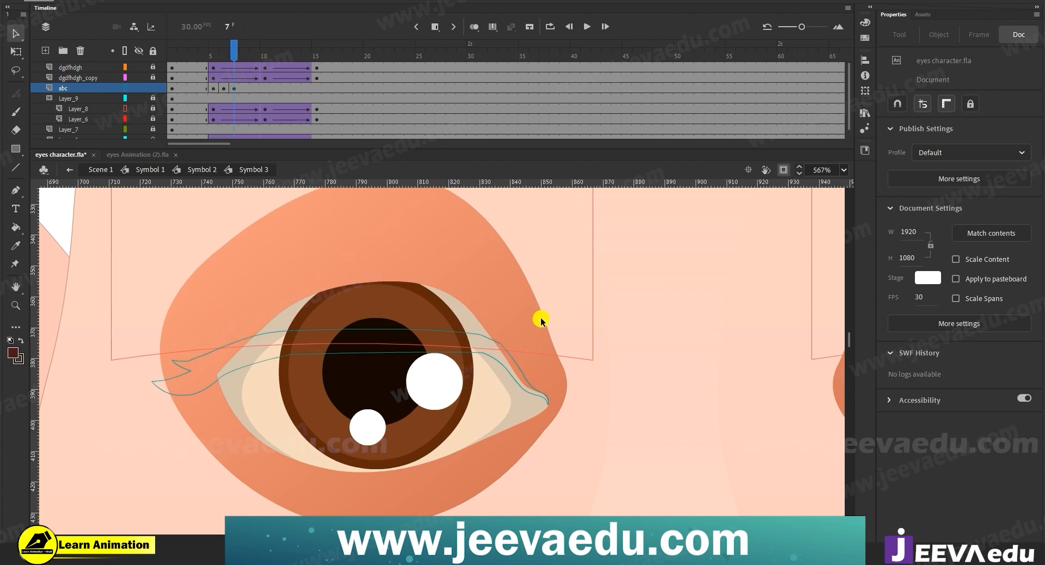
Step: Pull the right eyelash's lower edge down into a nearly flat curve just below the descending eyelid line, bending down at both ends
left_click_drag(777, 428, 327, 397)
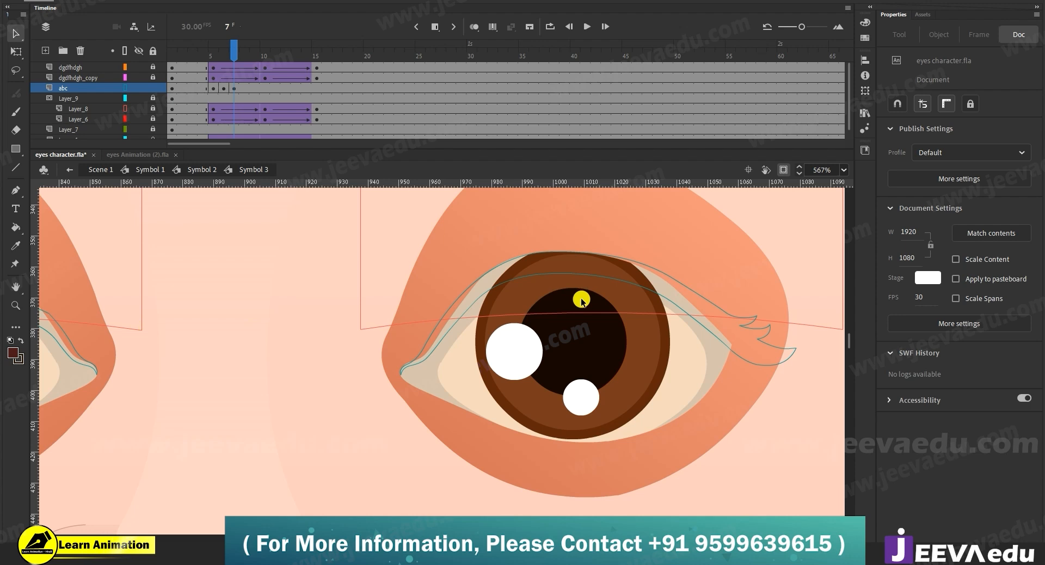
double_click(587, 274)
left_click(350, 388)
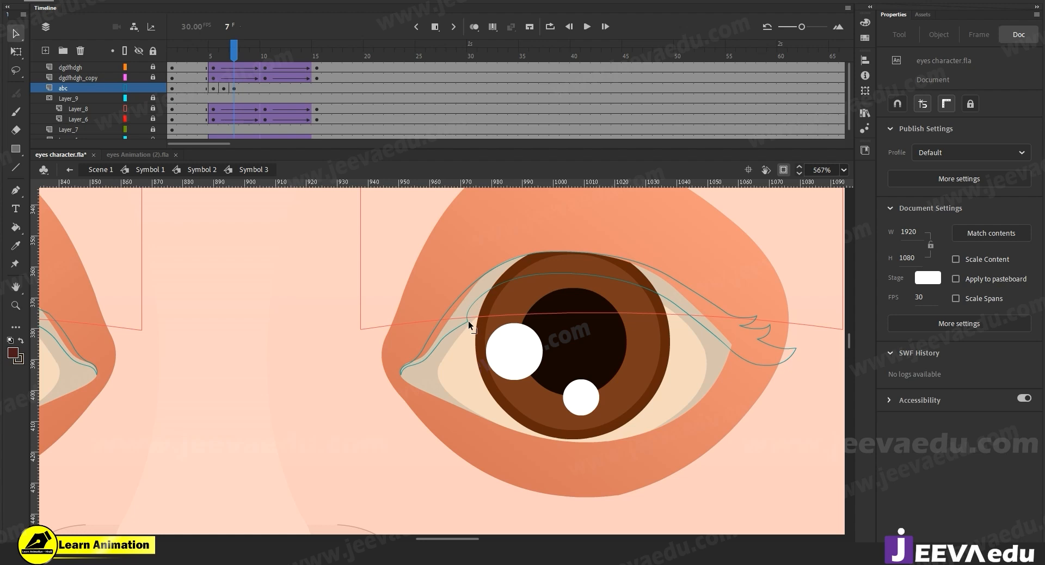
key("ctrl+z")
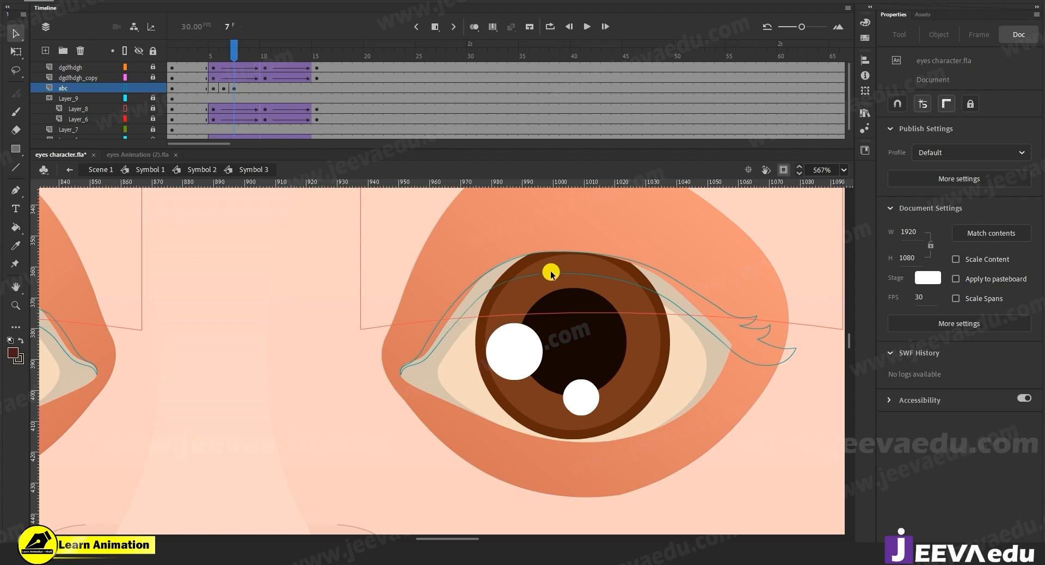
double_click(551, 274)
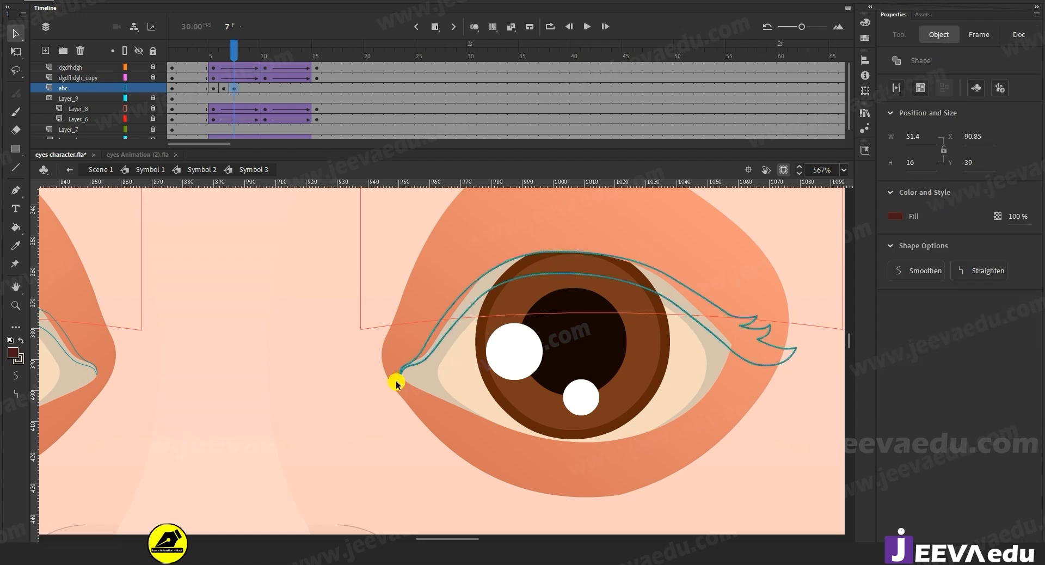
left_click(294, 373)
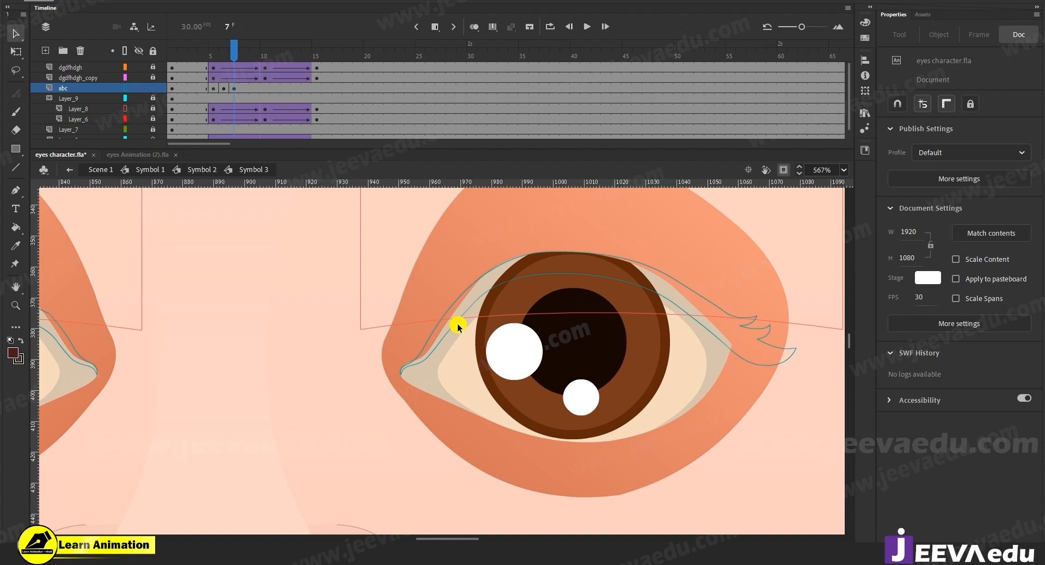
left_click_drag(485, 348, 547, 341)
left_click_drag(426, 359, 459, 323)
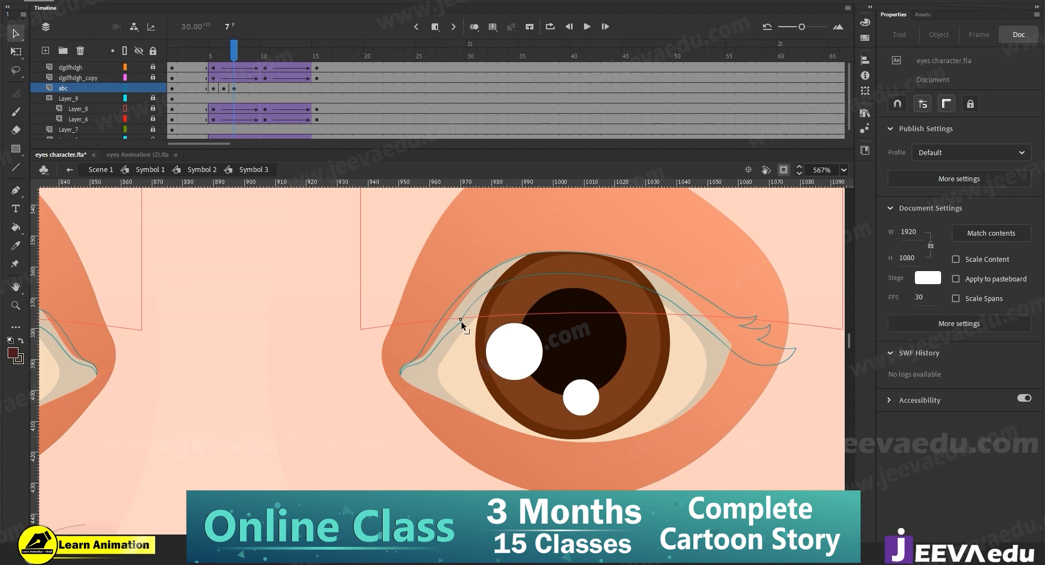
left_click_drag(472, 310, 690, 335)
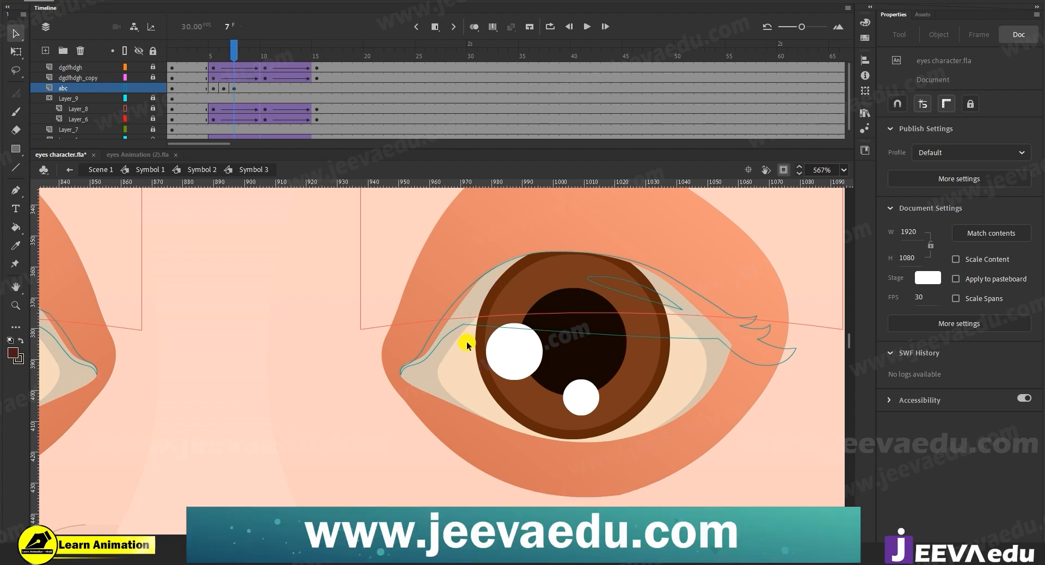
left_click_drag(658, 276, 733, 308)
left_click_drag(672, 338, 694, 322)
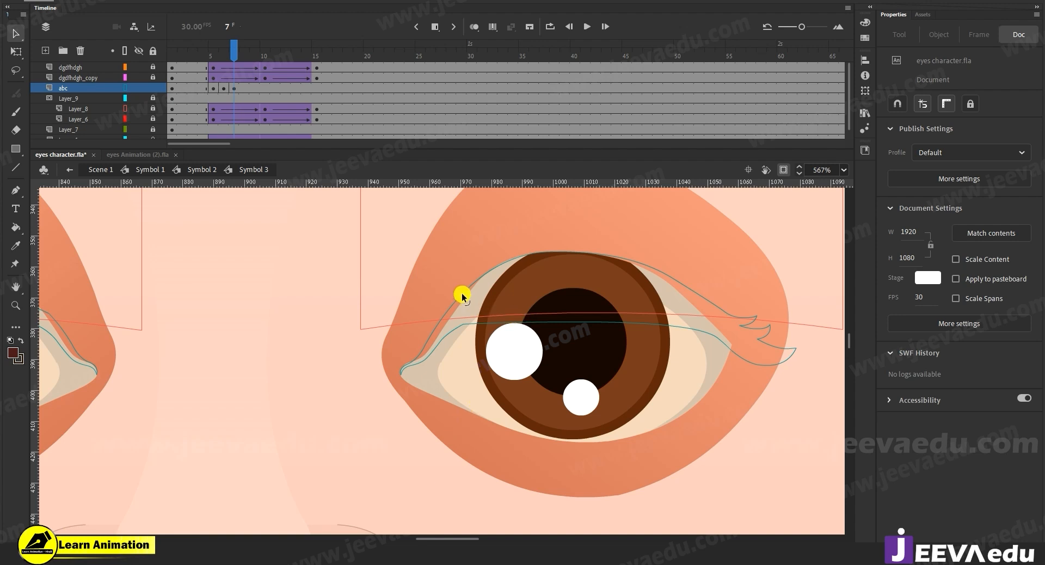
Step: Pull the right eyelash's upper edge down to run just above its reshaped lower edge
left_click_drag(459, 299, 756, 376)
left_click_drag(635, 326, 634, 325)
left_click_drag(489, 278, 715, 311)
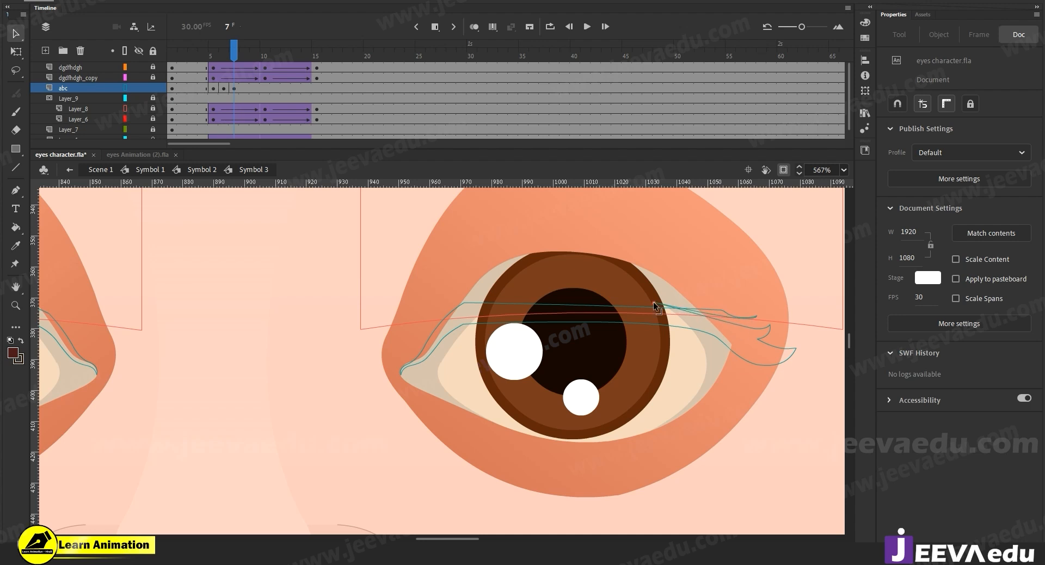
Step: Remove the topmost small spike at the right eyelash's outer end, smooth the upper edge and reshape the two remaining lash tips
key("Delete")
left_click_drag(664, 309, 713, 316)
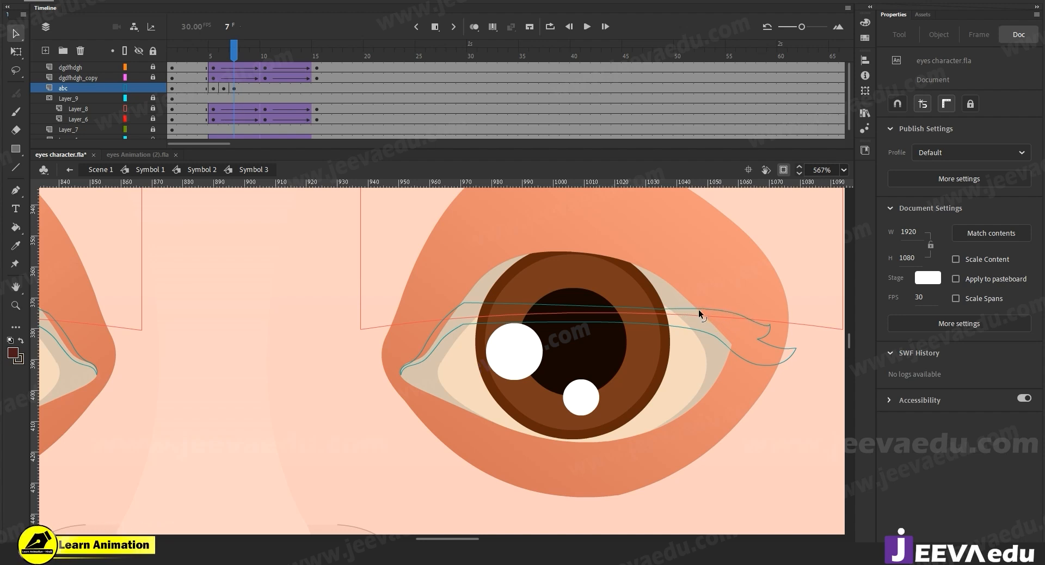
left_click_drag(610, 307, 662, 301)
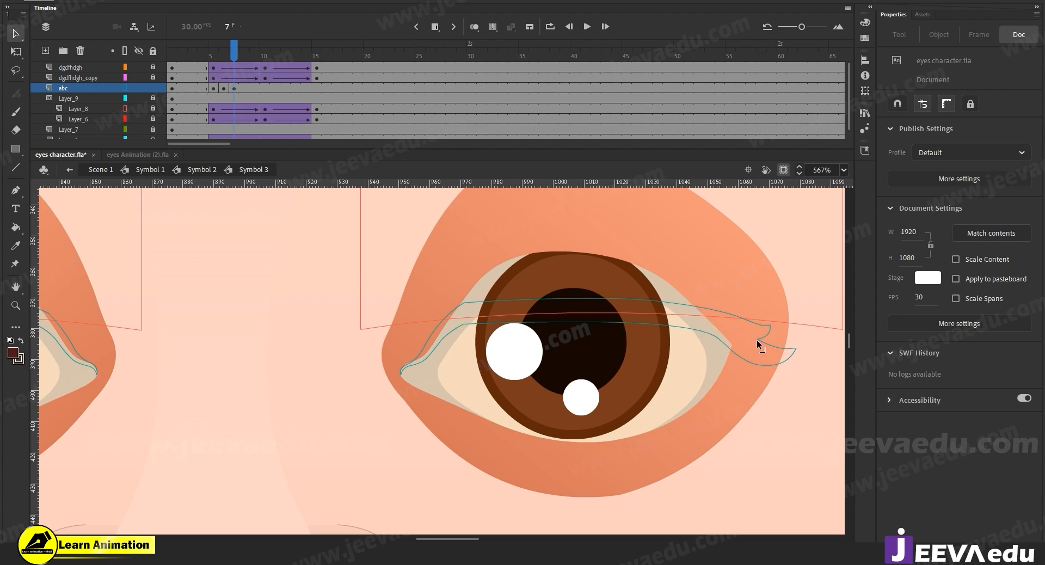
left_click_drag(753, 339, 608, 325)
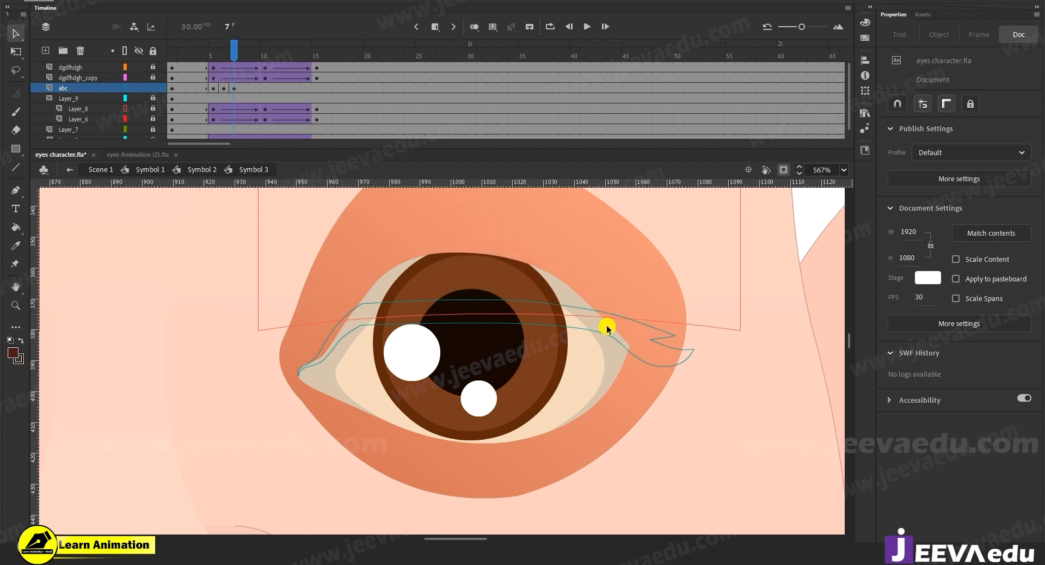
left_click_drag(678, 356, 691, 354)
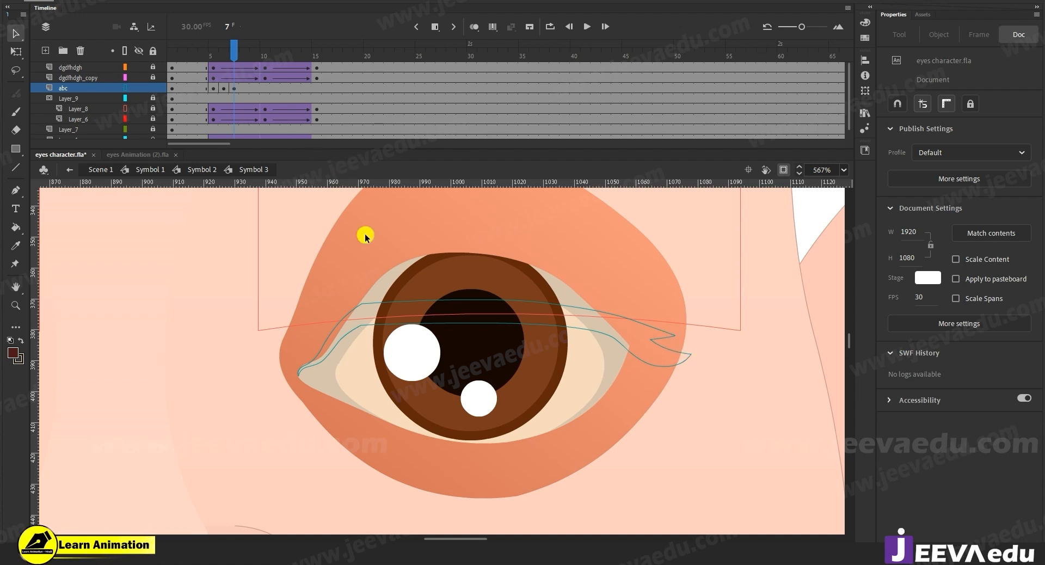
Step: Compare the eyelash on frames 6 and 7, and add a keyframe at frame 8 on the abc layer
left_click(226, 52)
left_click(235, 53)
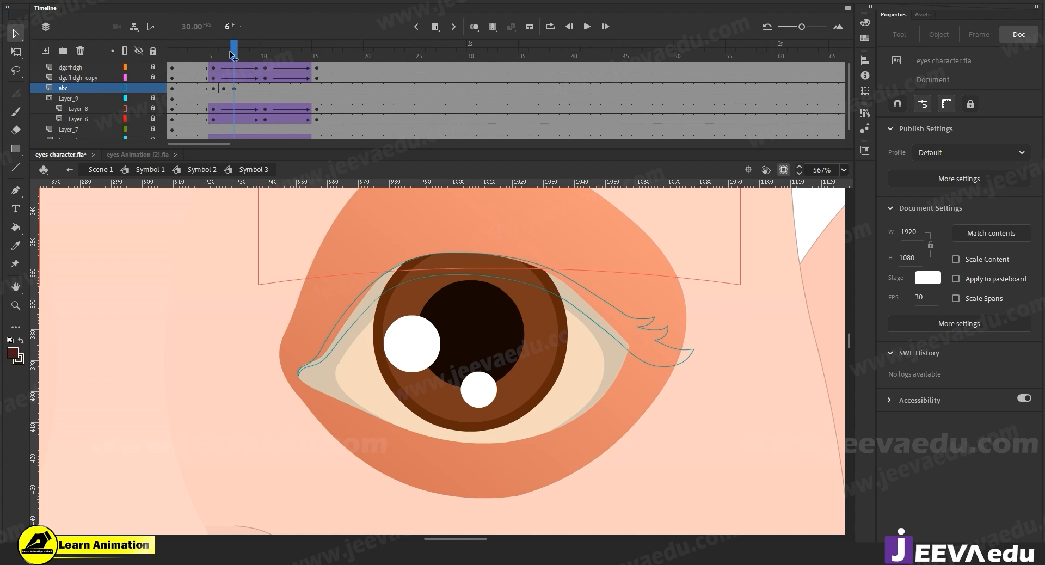
left_click(242, 88)
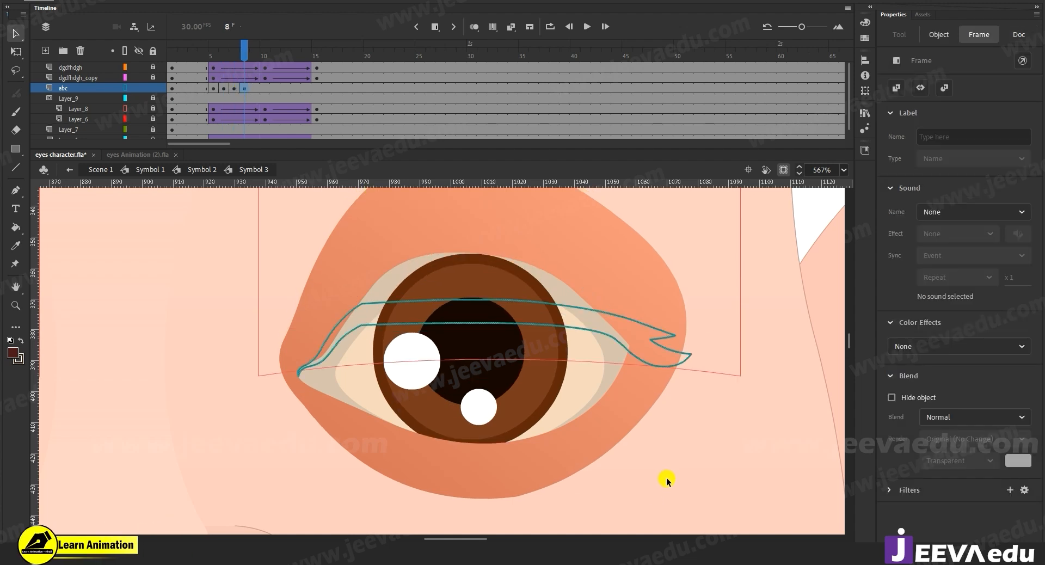
left_click(622, 420)
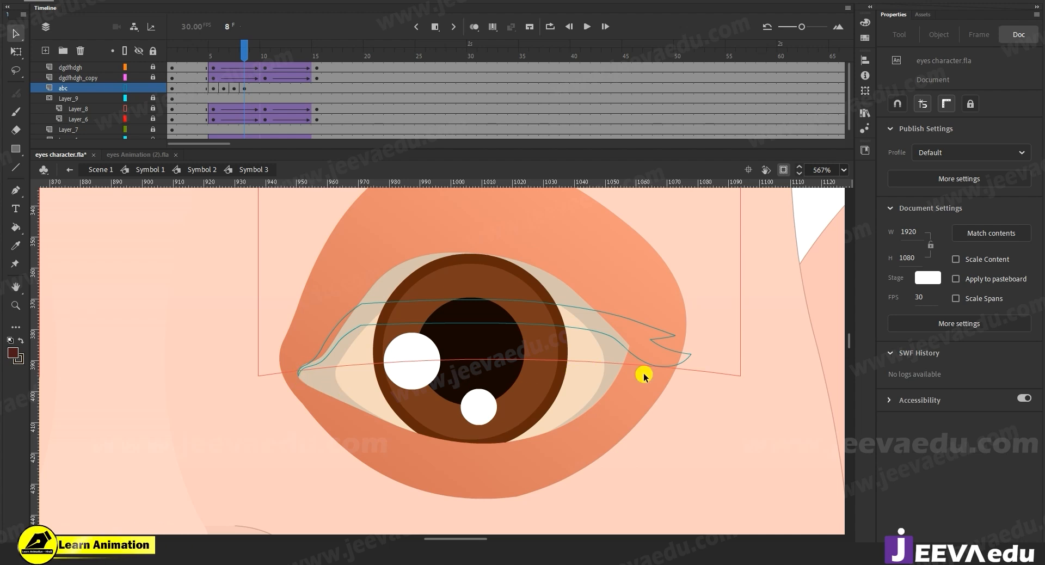
Step: Turn off outline display for the abc layer and move the left eyelash up above the eye opening on frame 8
left_click_drag(453, 392, 475, 396)
left_click_drag(209, 402, 752, 423)
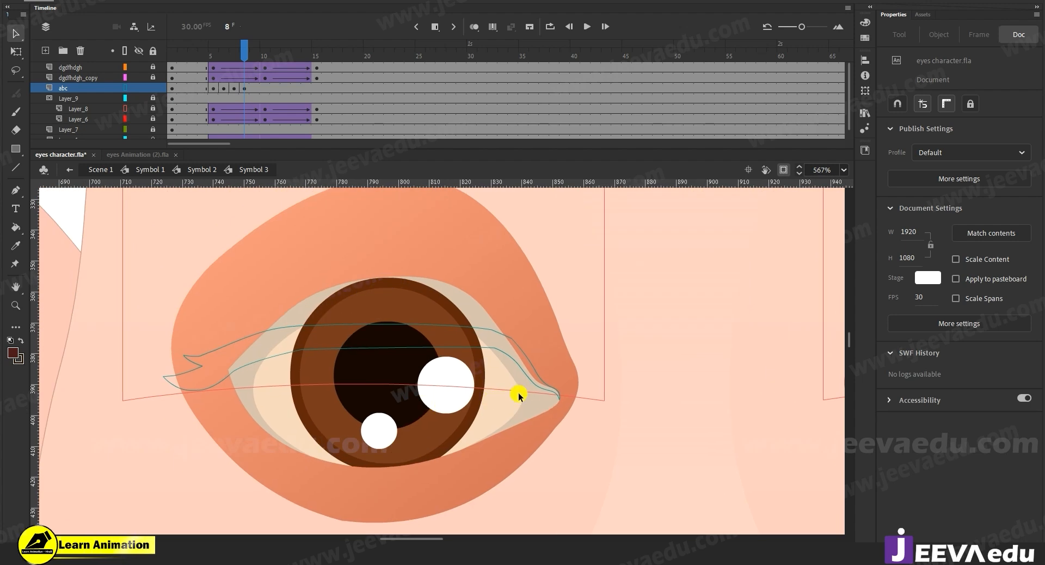
left_click(368, 348)
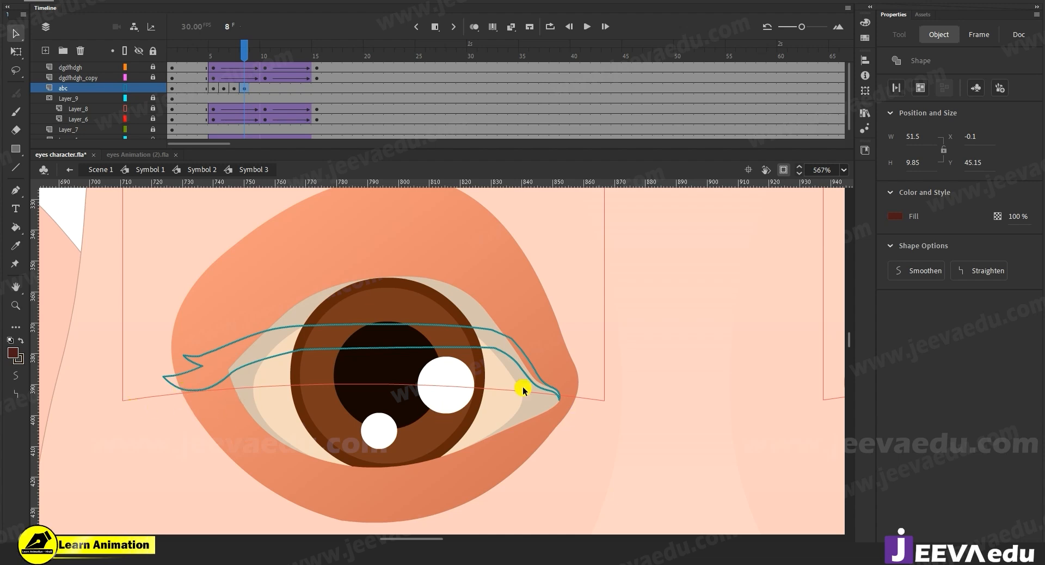
left_click(159, 466)
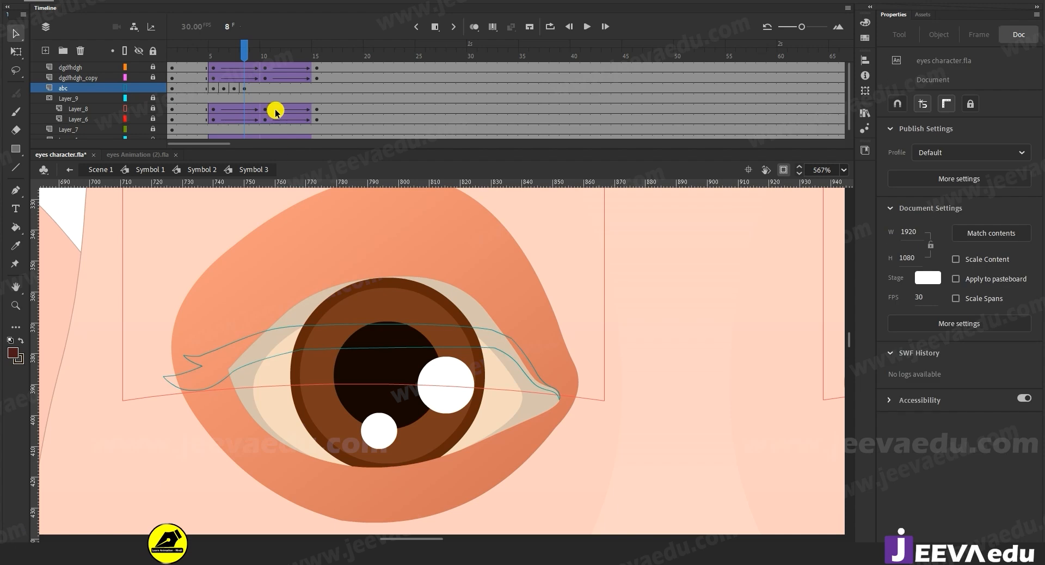
left_click(126, 87)
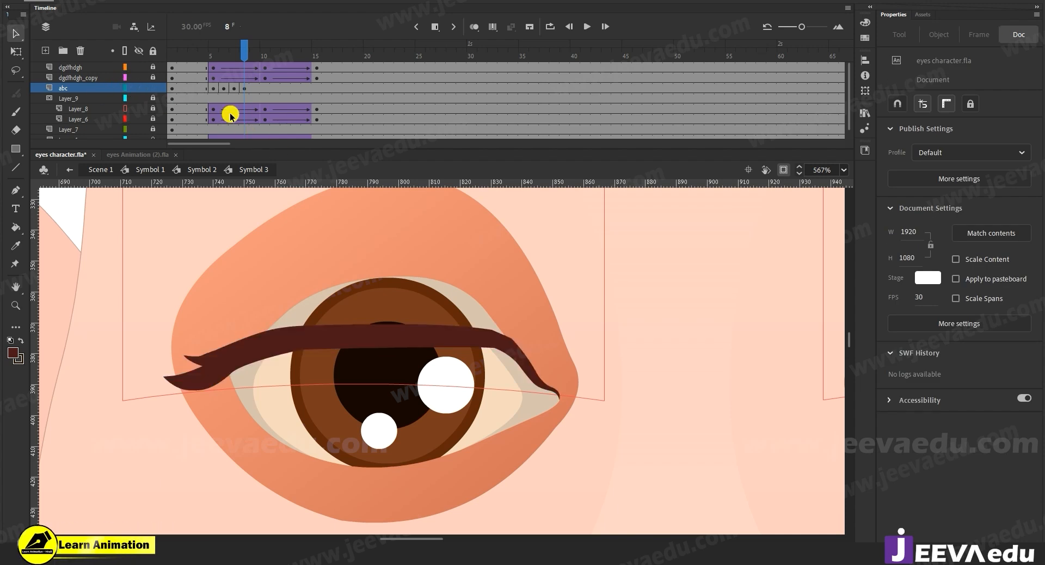
left_click(417, 336)
mouse_move(471, 434)
left_mouse_down()
mouse_move(464, 359)
mouse_move(442, 393)
left_mouse_up()
left_click_drag(425, 308, 419, 231)
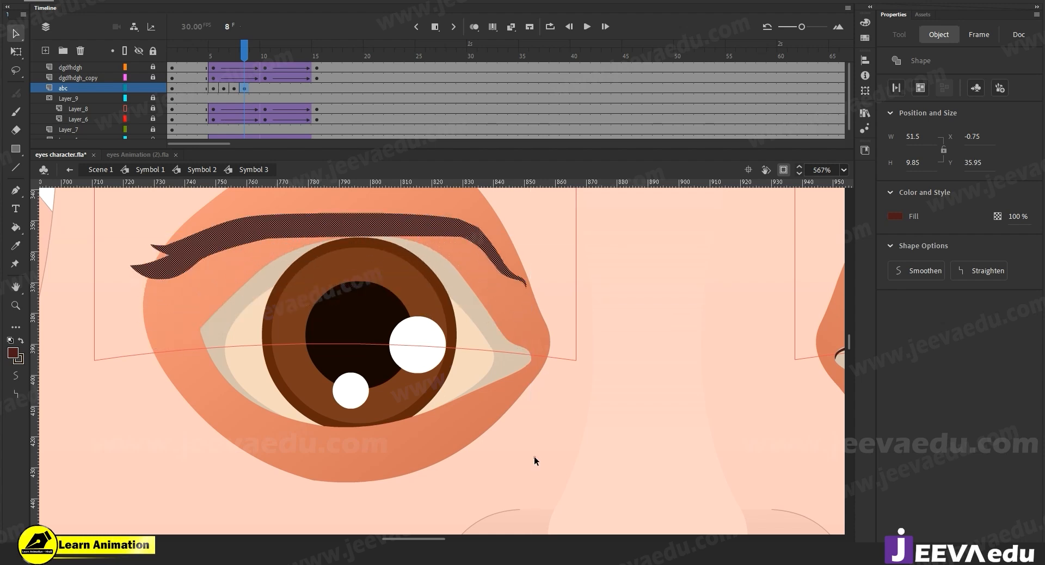
left_click(534, 457)
key("y")
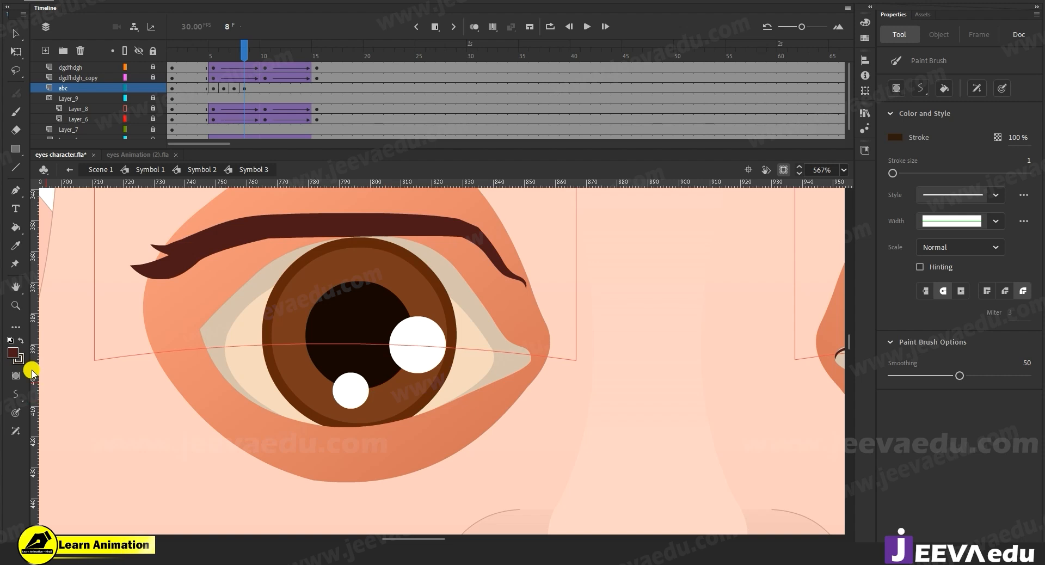
left_click(16, 327)
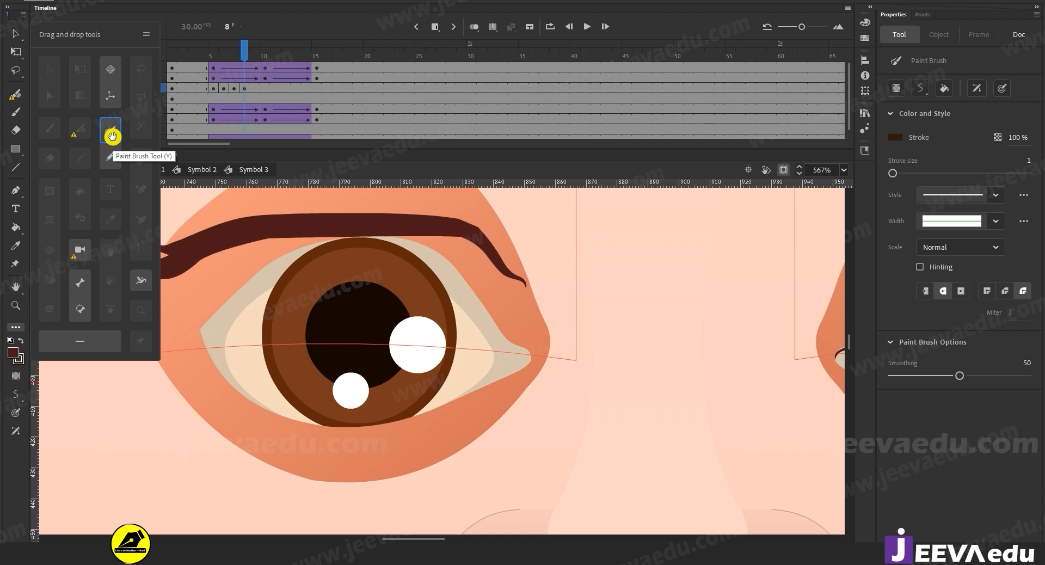
left_click(554, 415)
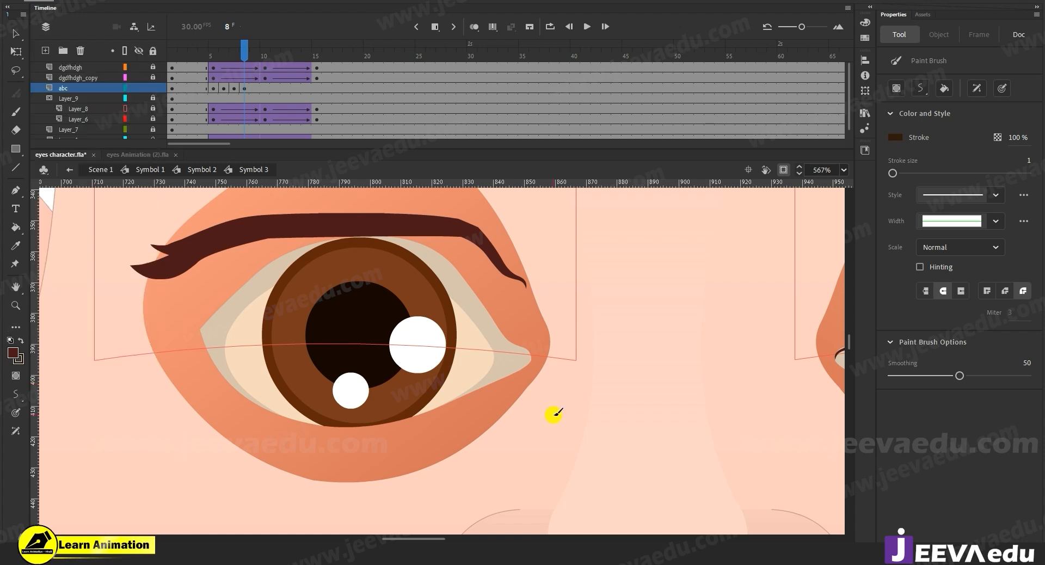
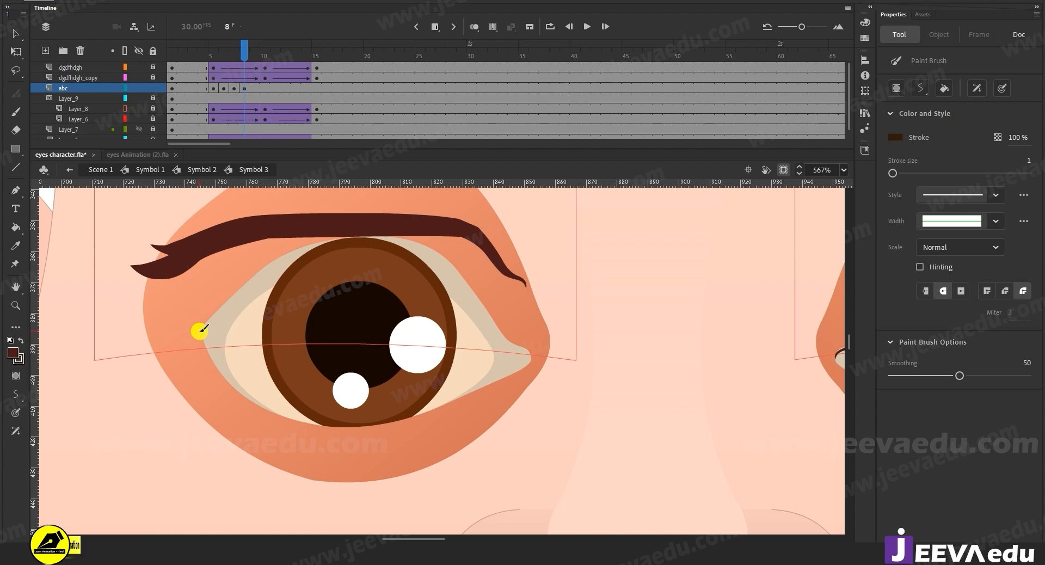
left_click_drag(171, 348, 169, 350)
key("ctrl+z")
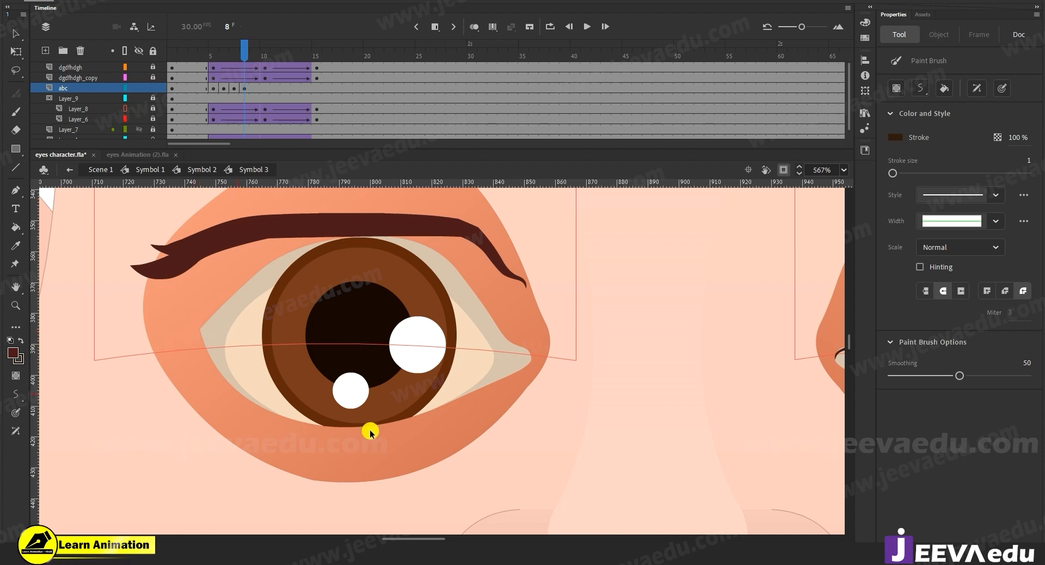
Step: Set the stroke size to 0.55 and paint a new eyelash outline across the lower left eye, with two pointed tips at the outer end
key("n")
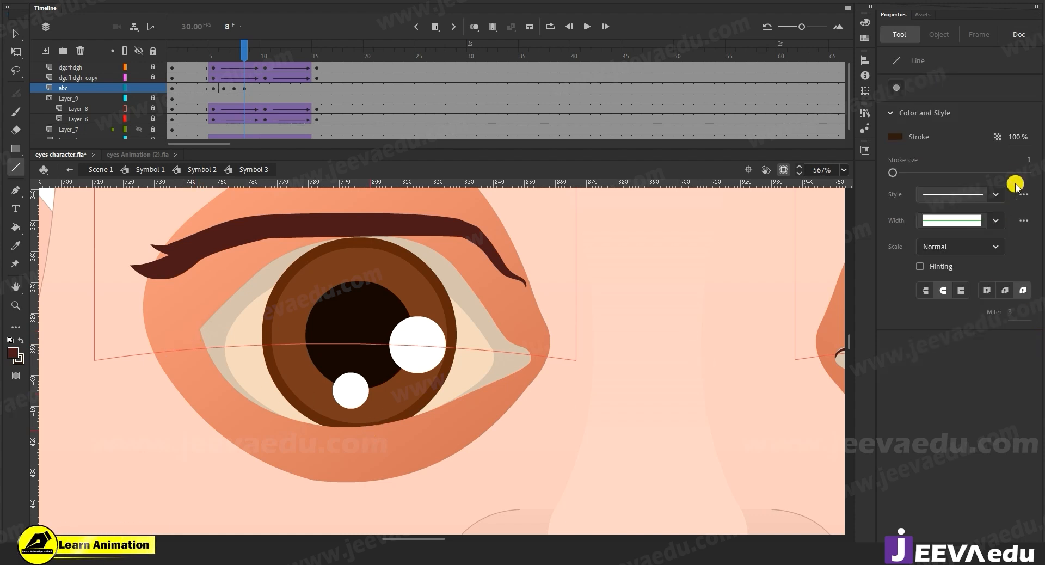
left_click(1027, 160)
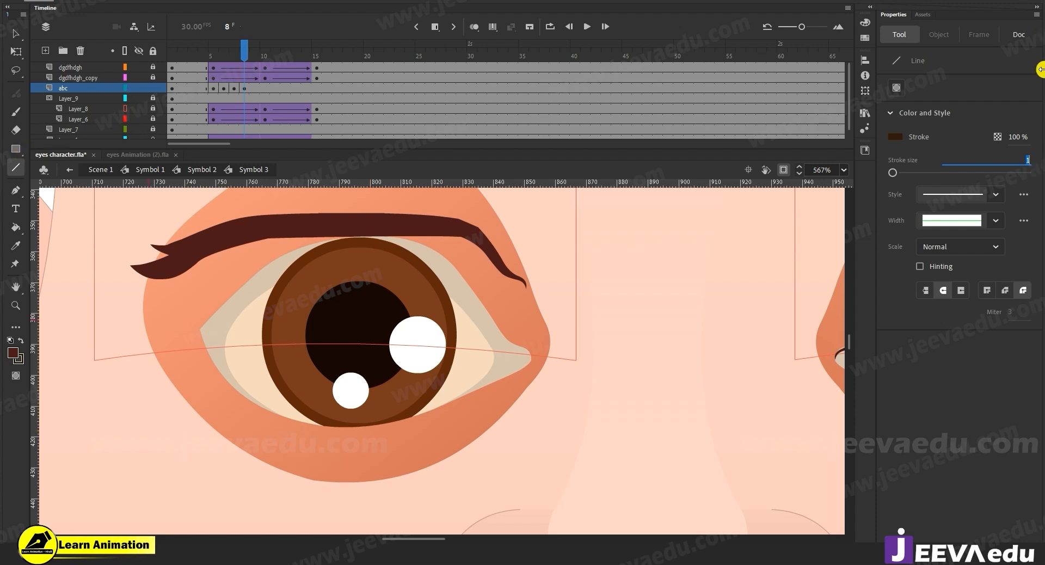
type(".55")
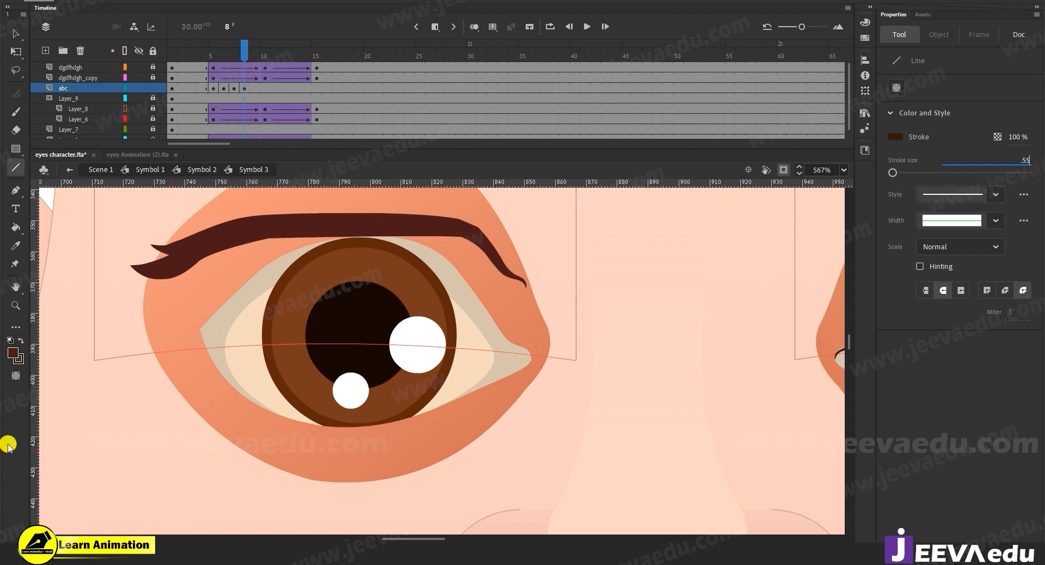
left_click(162, 448)
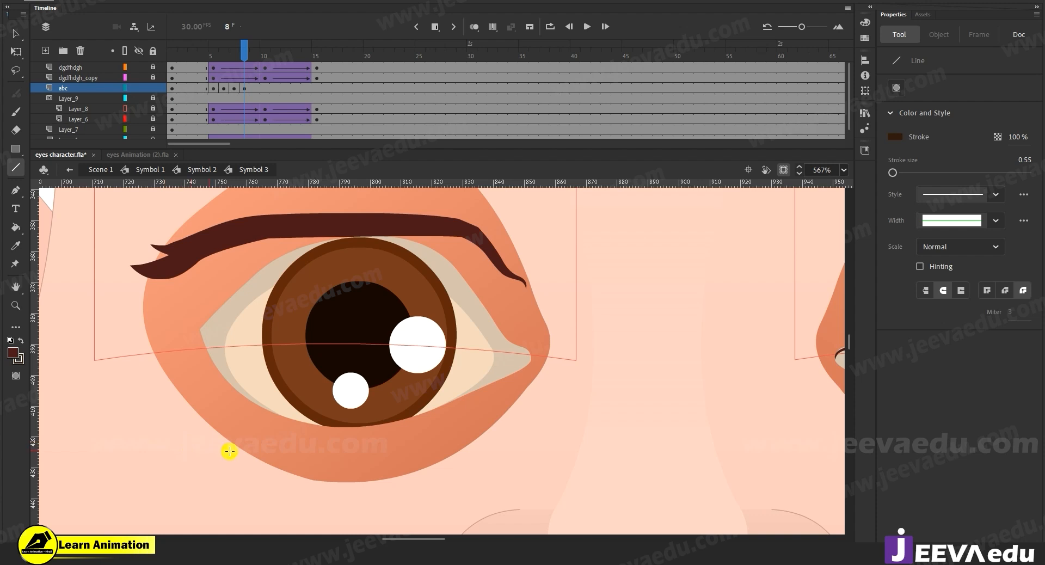
key("y")
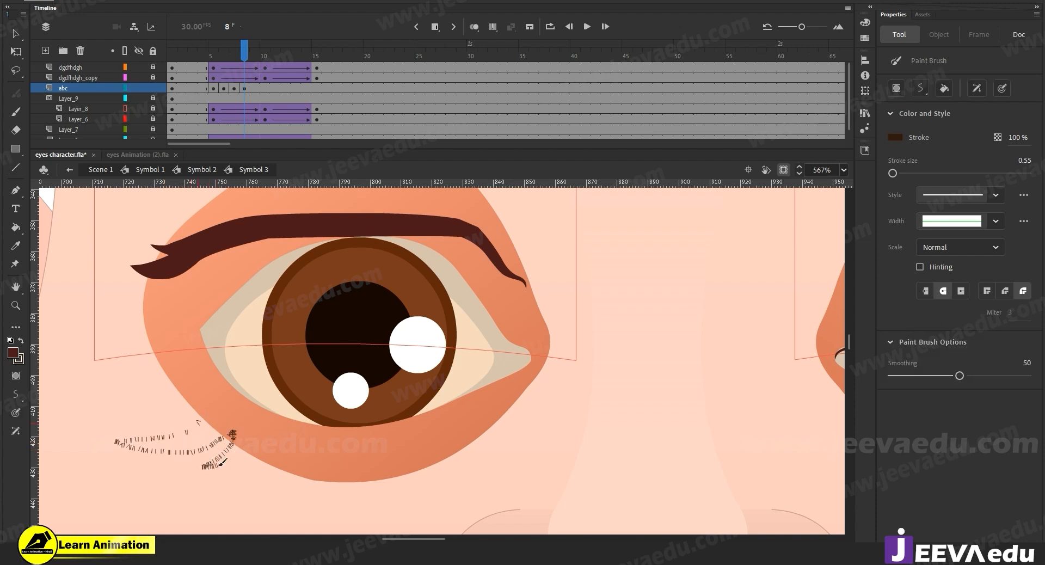
mouse_move(460, 416)
left_mouse_down()
mouse_move(577, 378)
mouse_move(310, 399)
mouse_move(182, 424)
left_mouse_up()
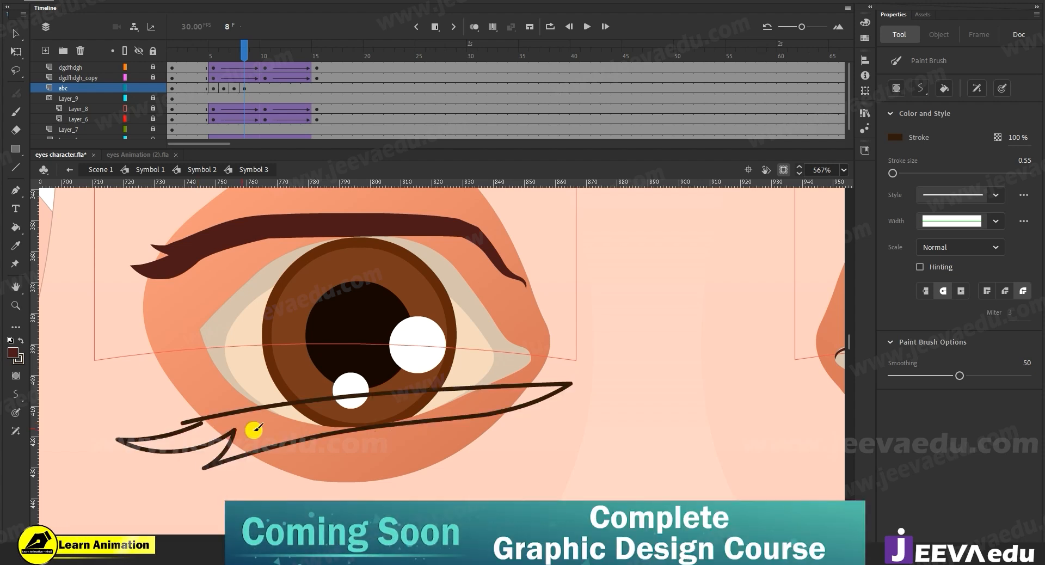
Step: Remove the stray line end at the outer end of the new left eyelash outline and fill the outline with dark maroon
key("v")
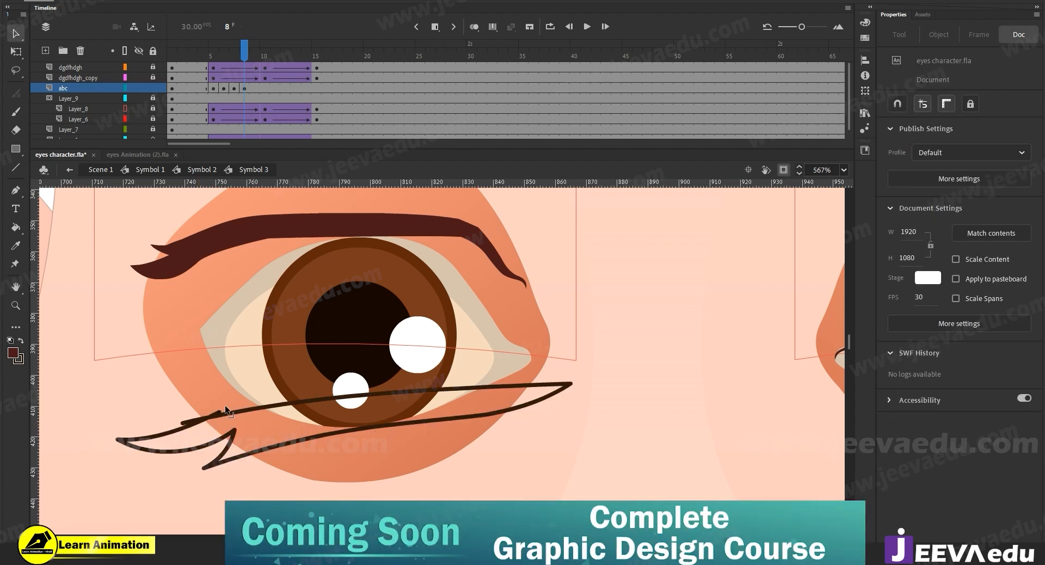
left_click(226, 405)
left_click(184, 422)
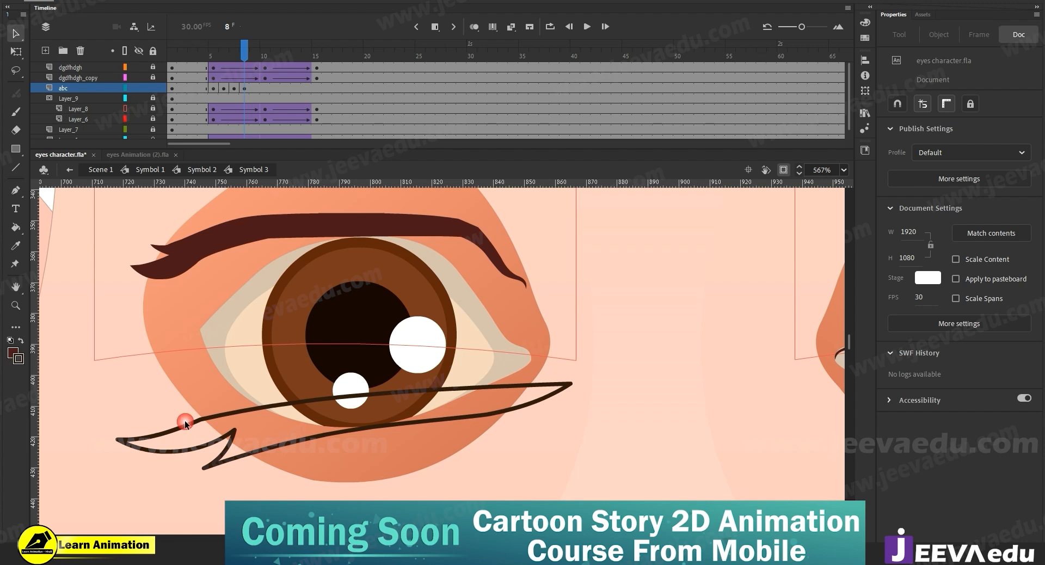
key("k")
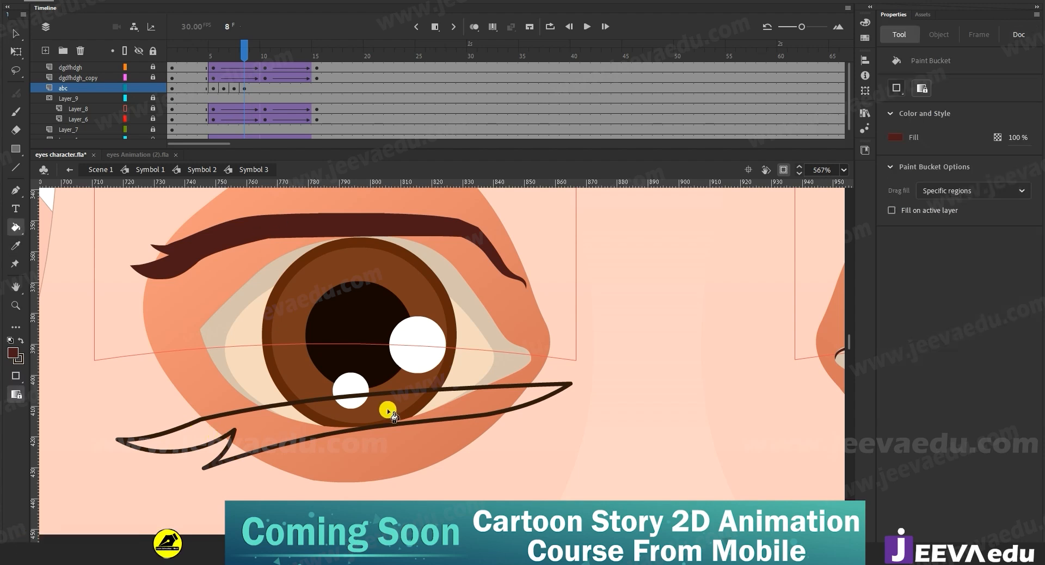
left_click(383, 409)
Step: Delete the new eyelash's outline stroke and the old left eyelash above it on frame 8
key("v")
double_click(389, 391)
key("Delete")
left_click(290, 220)
key("Delete")
Step: Move the new eyelash up over the middle of the left eye and rotate it clockwise so its inner end drops
left_click(413, 416)
left_click_drag(413, 417, 362, 373)
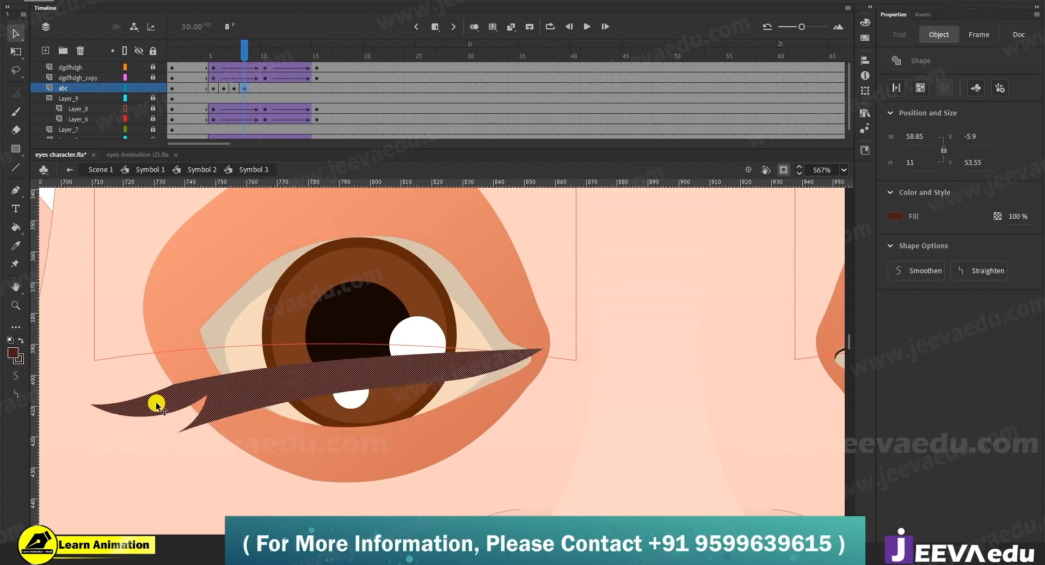
key("q")
left_click_drag(187, 401, 214, 346)
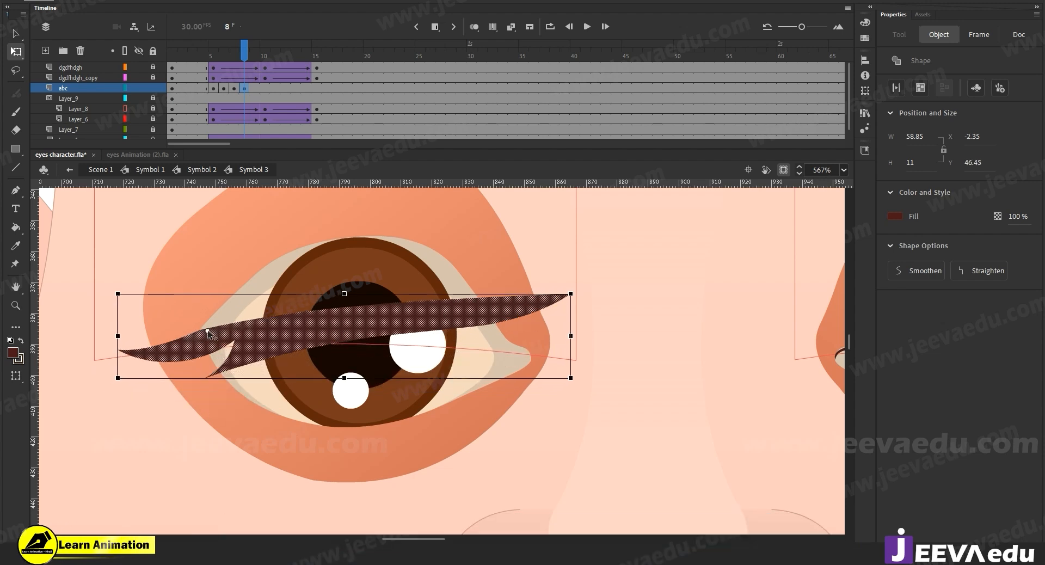
left_click_drag(576, 292, 576, 342)
left_click(668, 430)
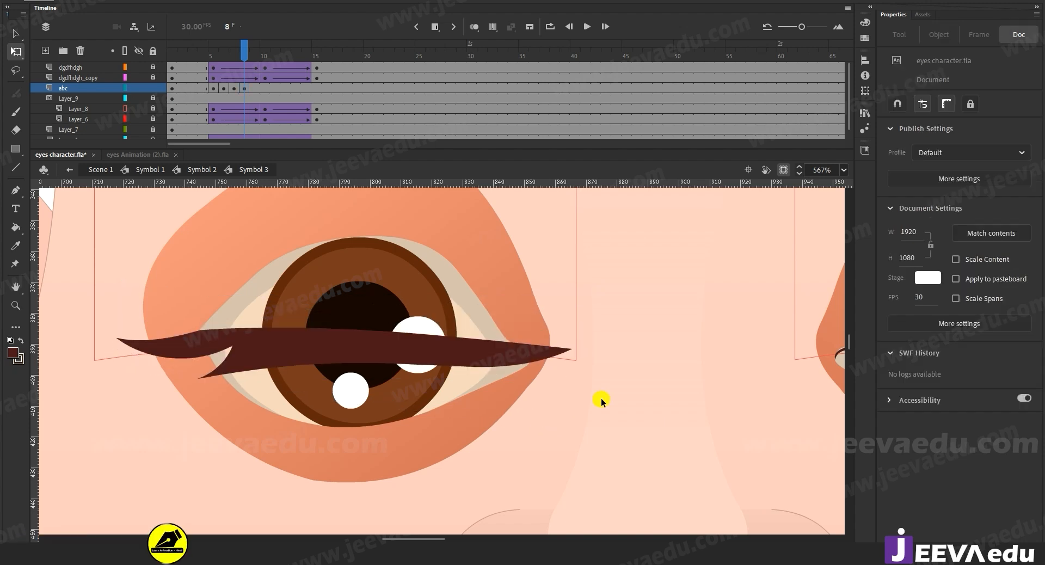
Step: Pull the eyelash's inner tip back to the left eye's inner corner and reshape the two outer tips and lower edge
mouse_move(569, 348)
left_mouse_down()
mouse_move(482, 360)
mouse_move(532, 354)
left_mouse_up()
left_click(530, 350)
left_click(540, 372)
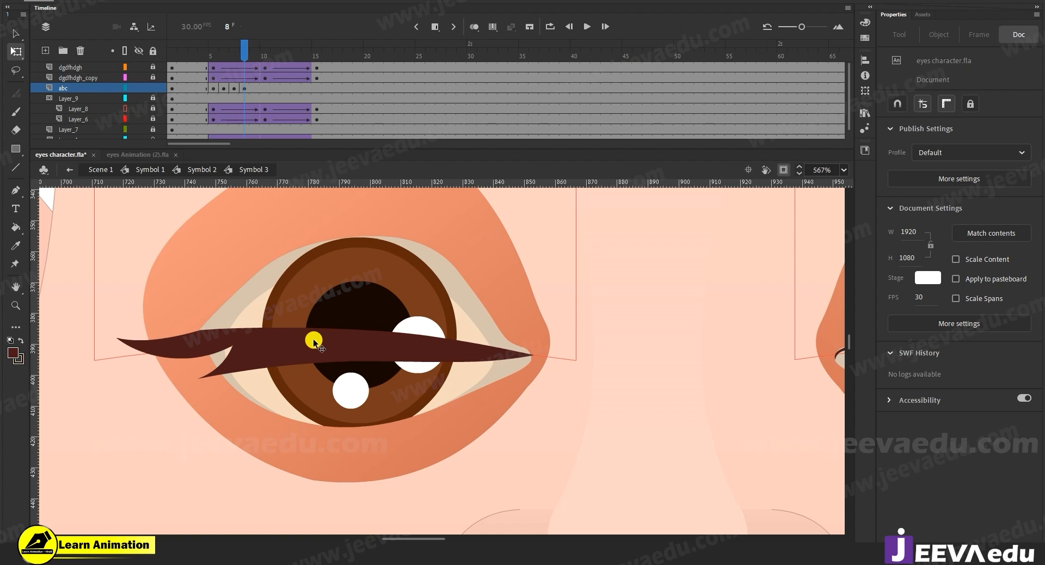
left_click_drag(233, 346, 181, 374)
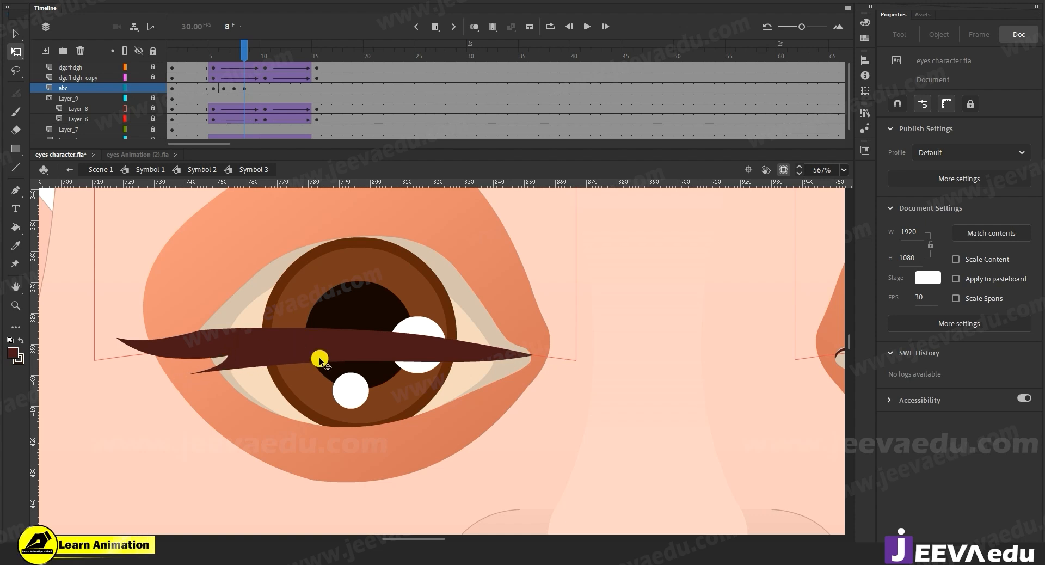
left_click_drag(319, 360, 322, 367)
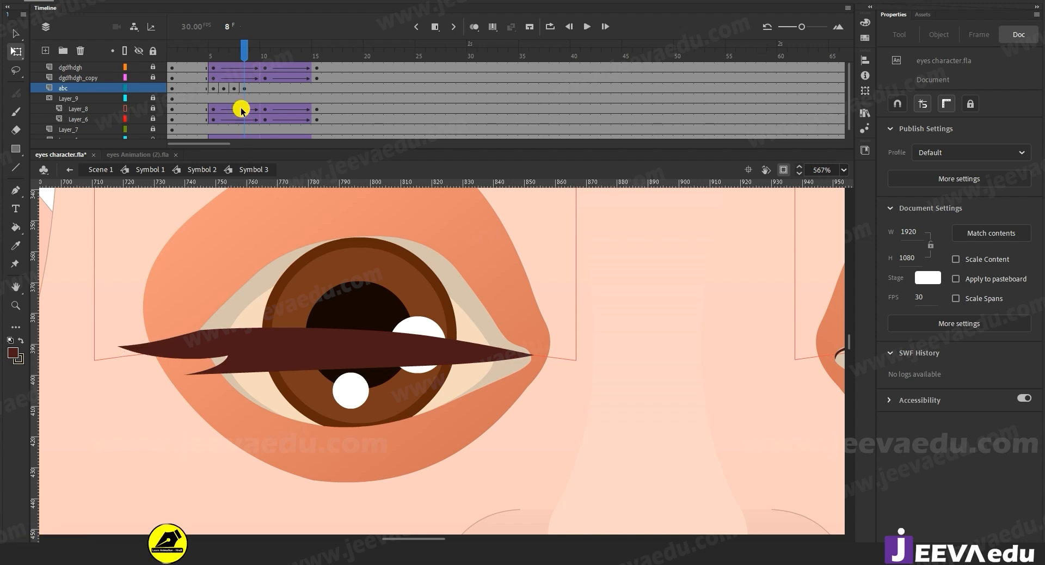
Step: Display the abc layer as outlines and bend the left eyelash's upper edge down just inside the outer eye corner
left_click(126, 88)
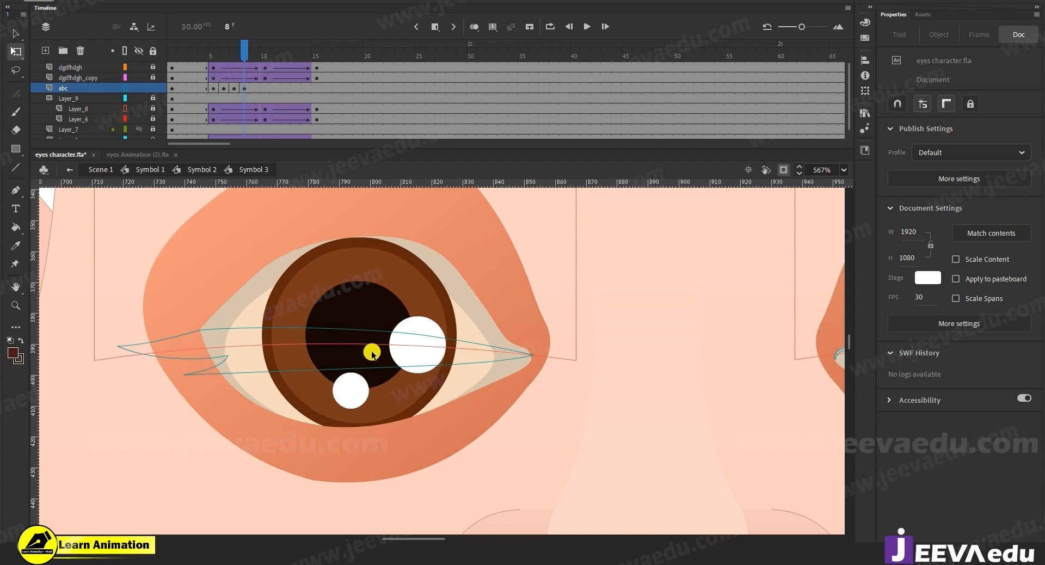
left_click(229, 334)
left_click_drag(267, 332, 269, 339)
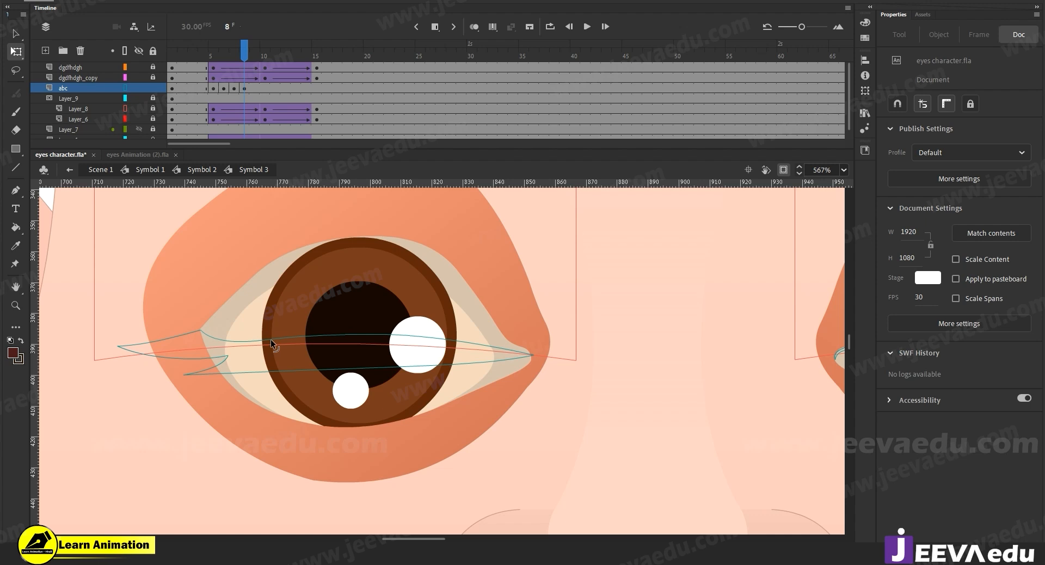
Step: Reshape the left eyelash's inner end so it follows the contour of the inner eye corner
left_click_drag(527, 346, 519, 353)
key("z")
left_click(525, 362)
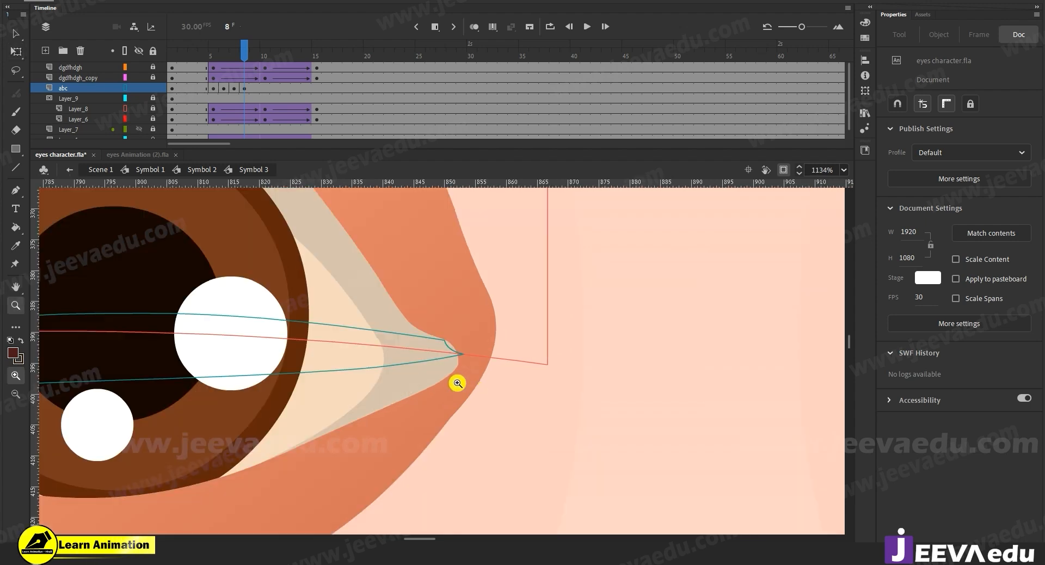
key("v")
left_click_drag(463, 357, 459, 368)
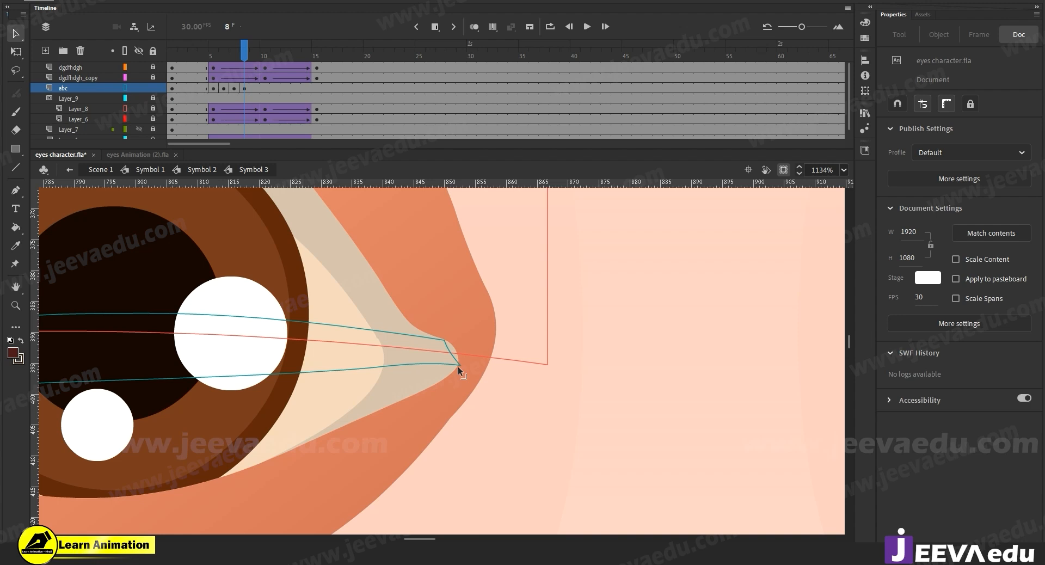
left_click_drag(457, 357, 448, 348)
left_click_drag(386, 367, 386, 370)
Step: Raise the left eyelash's lower edge into a smooth curve and extend its lower outer tip slightly outward
key("z")
left_click(344, 392, "alt")
mouse_move(380, 410)
left_mouse_down()
mouse_move(409, 415)
mouse_move(400, 416)
left_mouse_up()
key("v")
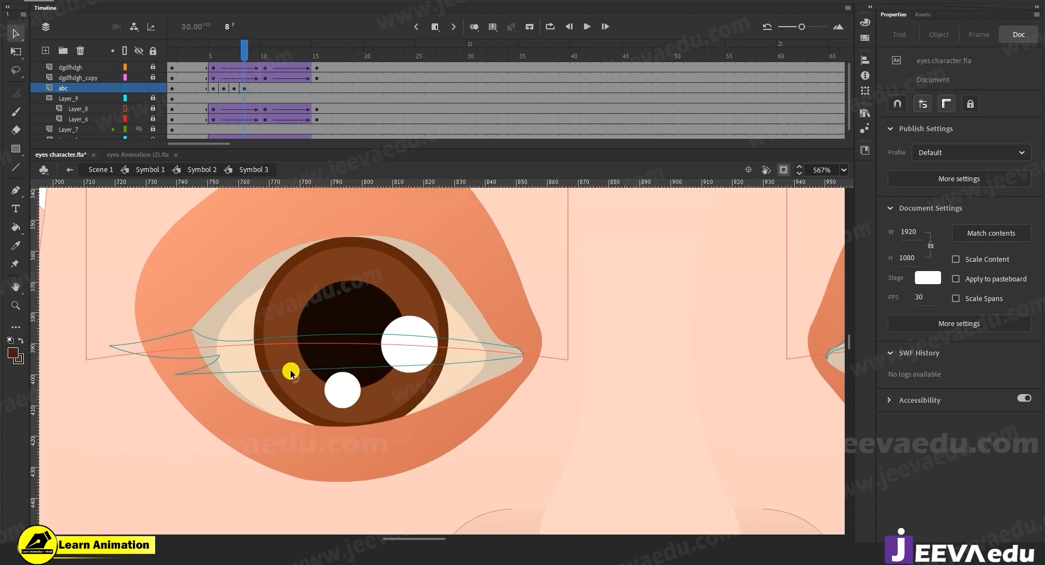
left_click_drag(291, 373, 354, 357)
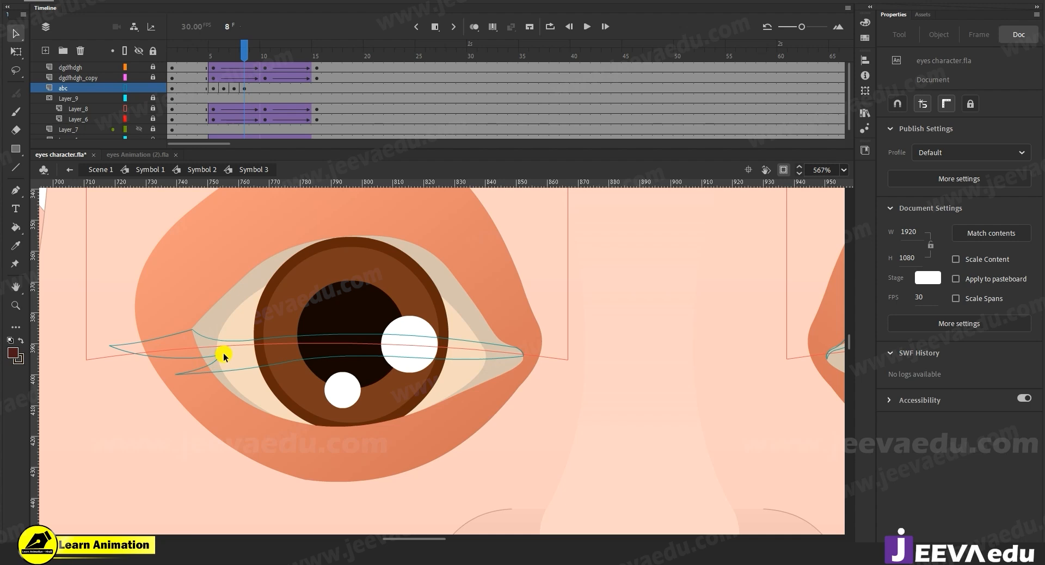
left_click_drag(174, 379, 168, 381)
left_click(298, 359)
left_click_drag(296, 361, 293, 364)
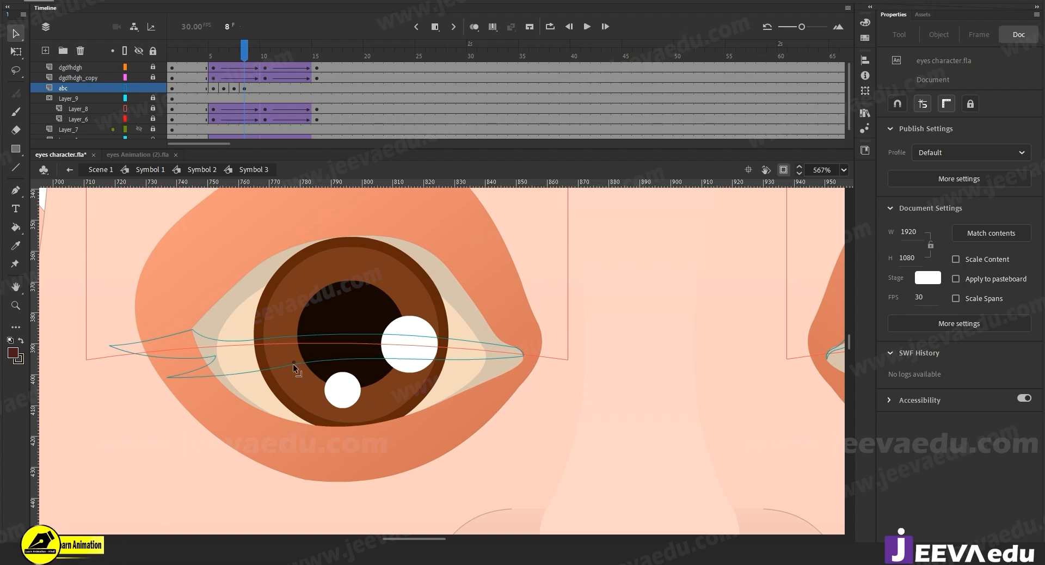
Step: Compare frames 7 and 8, then shorten and lower the left eyelash's upper outer tip with a curved edge on frame 8
left_click(234, 53)
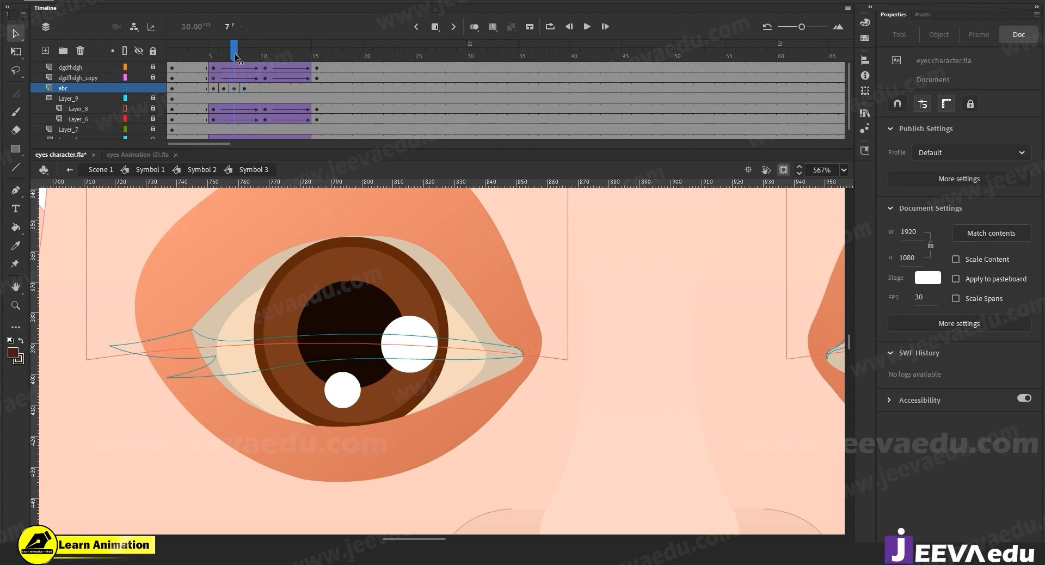
left_click_drag(235, 54, 244, 54)
mouse_move(135, 341)
left_mouse_down()
mouse_move(148, 355)
mouse_move(168, 344)
left_mouse_up()
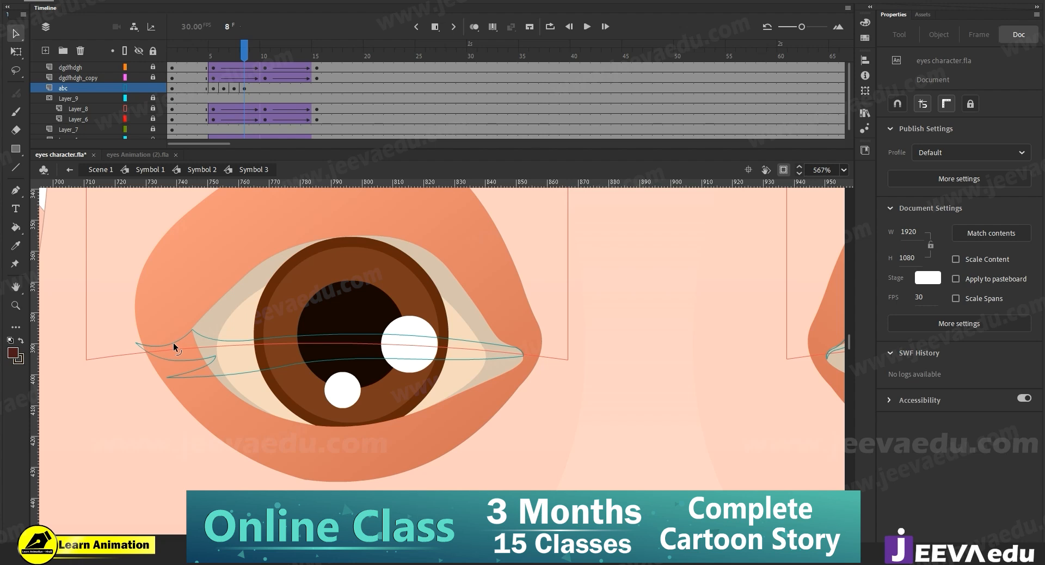
left_click_drag(244, 48, 245, 59)
left_click(244, 56)
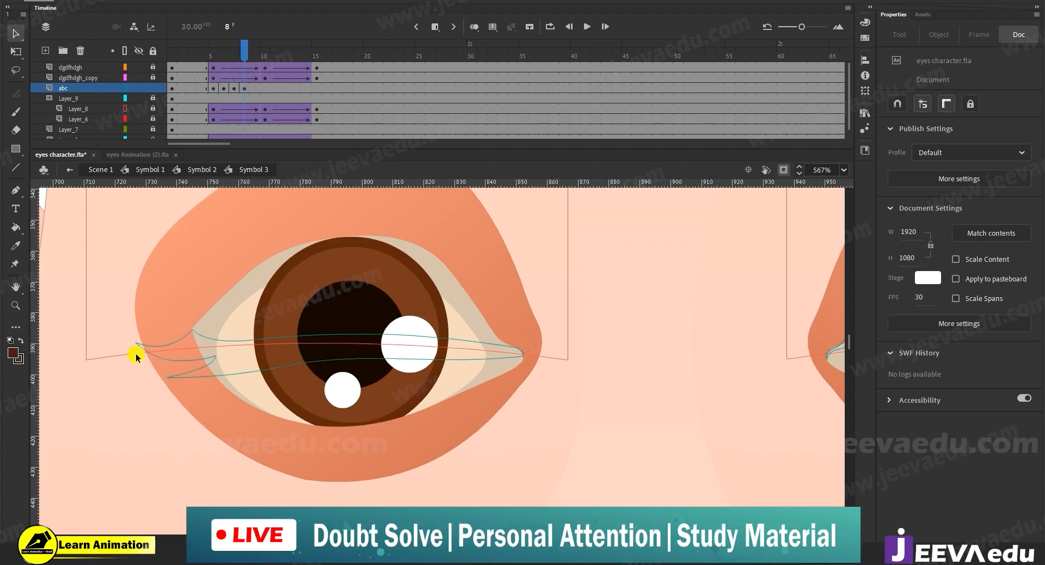
left_click_drag(137, 343, 136, 352)
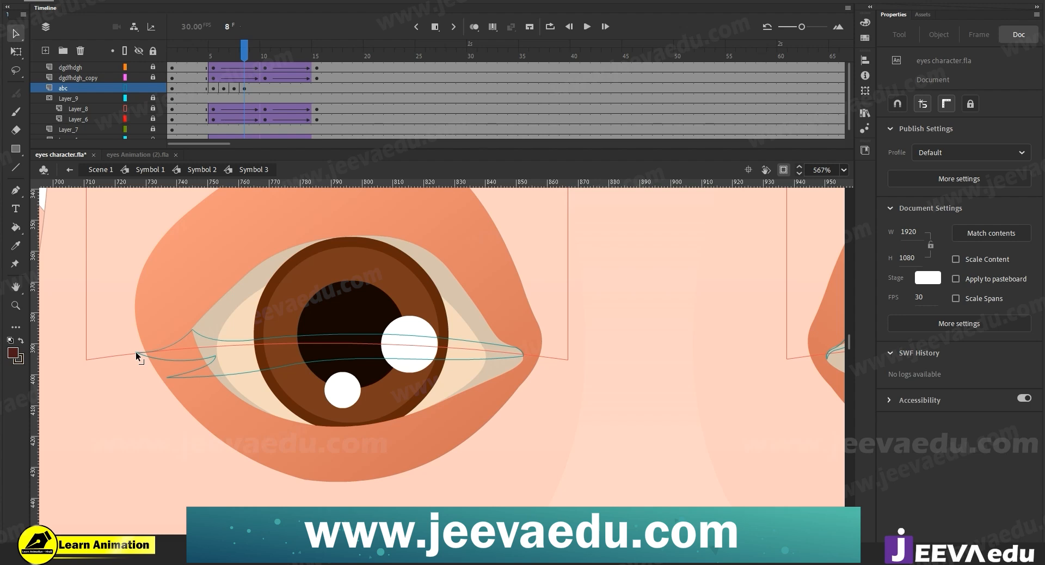
mouse_move(244, 57)
left_mouse_down()
mouse_move(231, 59)
mouse_move(242, 57)
left_mouse_up()
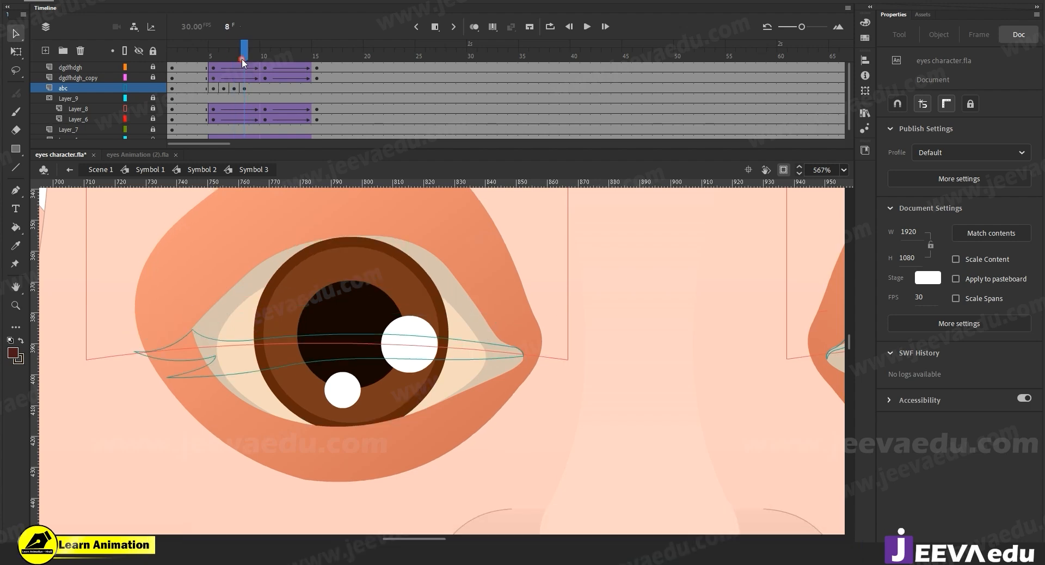
Step: Delete the old right eyelash on frame 8 and place a copy of the left eyelash below the right eye
left_click(530, 375, "ctrl+alt")
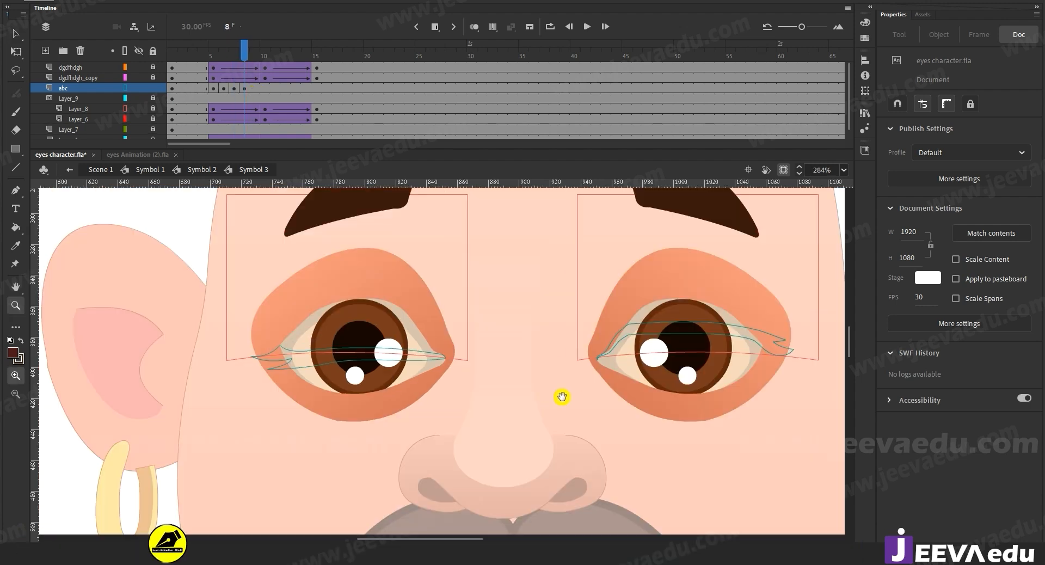
left_click_drag(563, 397, 500, 400)
left_click(632, 338)
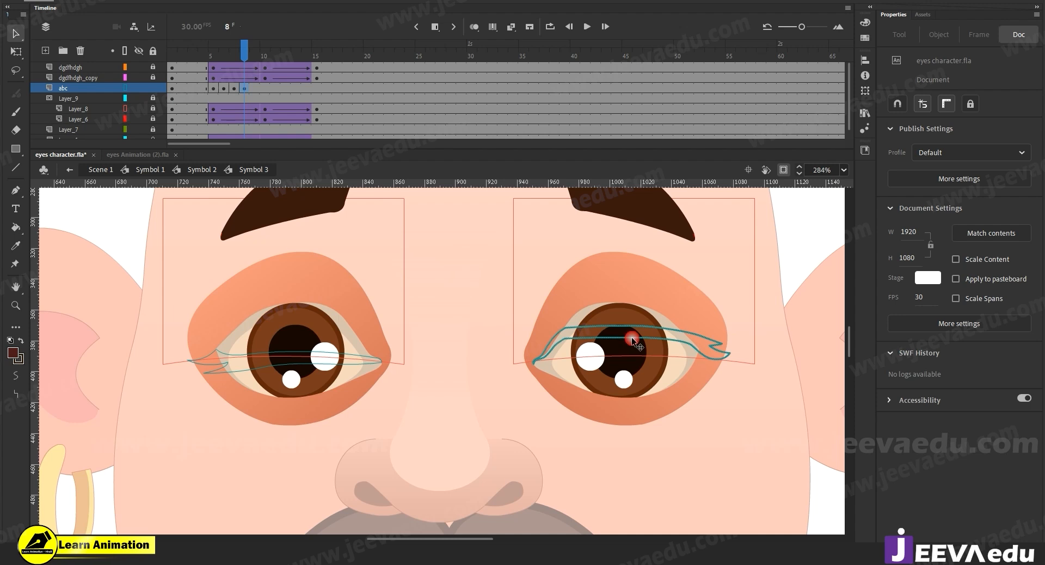
key("Delete")
left_click_drag(338, 362, 577, 413)
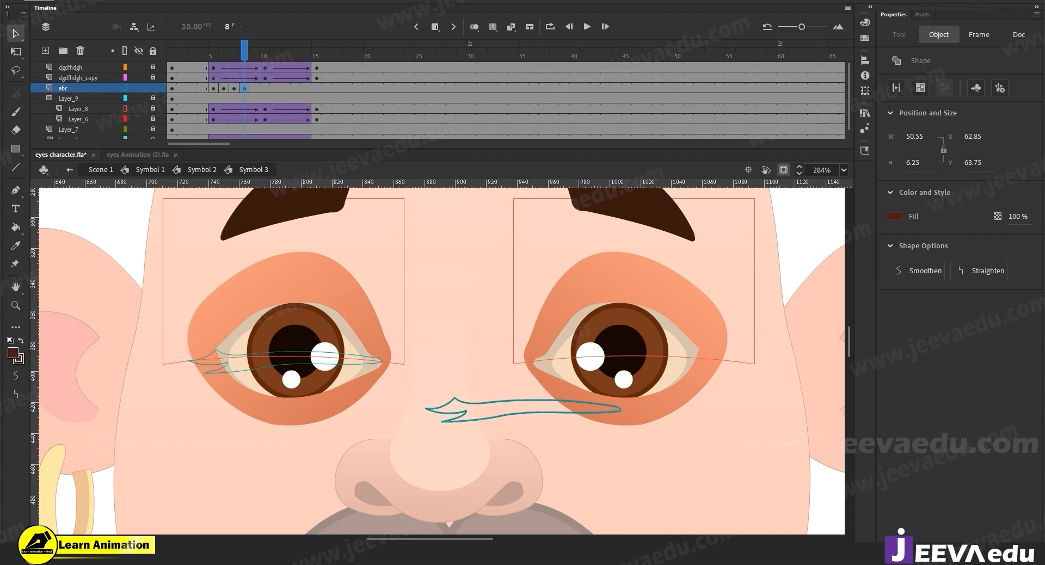
Step: Flip the copied eyelash horizontally and move it onto the right eye
left_click(162, 0)
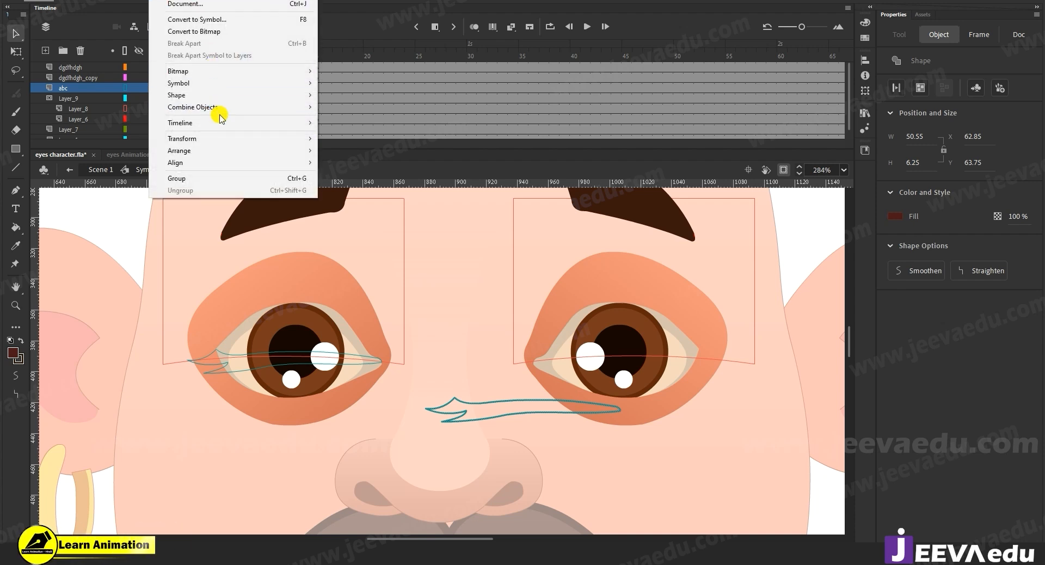
mouse_move(224, 122)
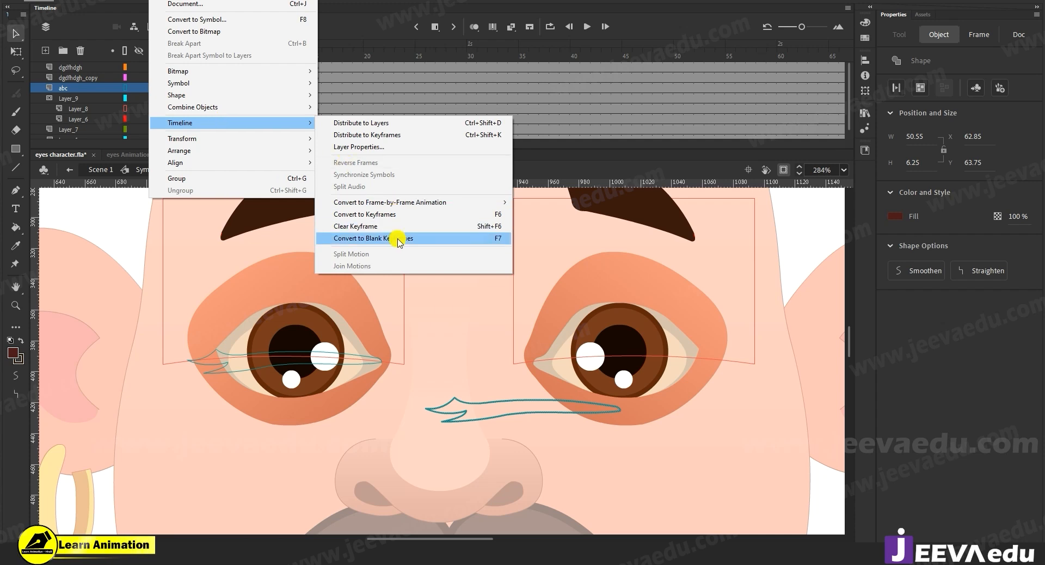
mouse_move(287, 141)
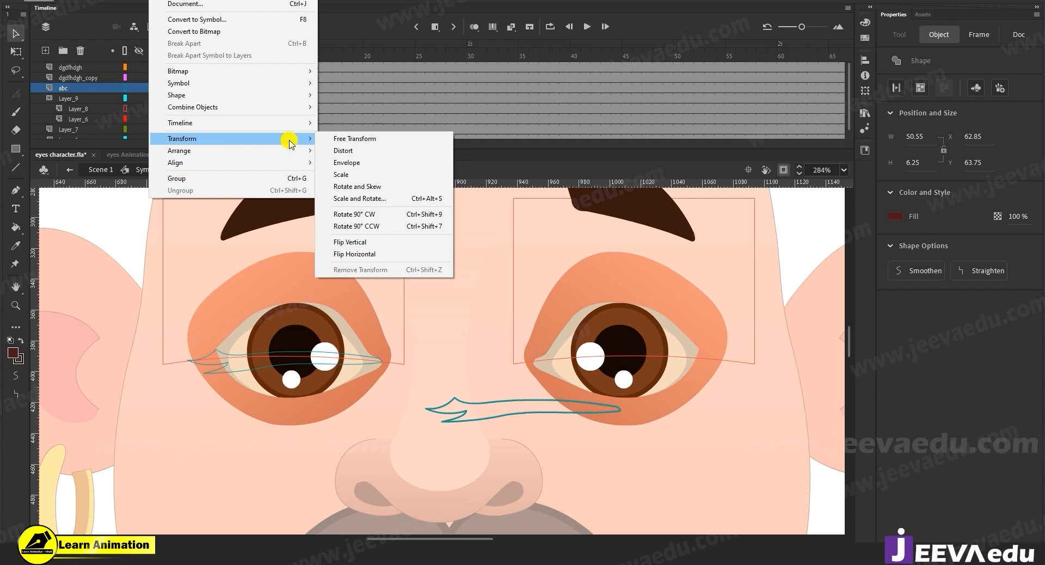
left_click(387, 258)
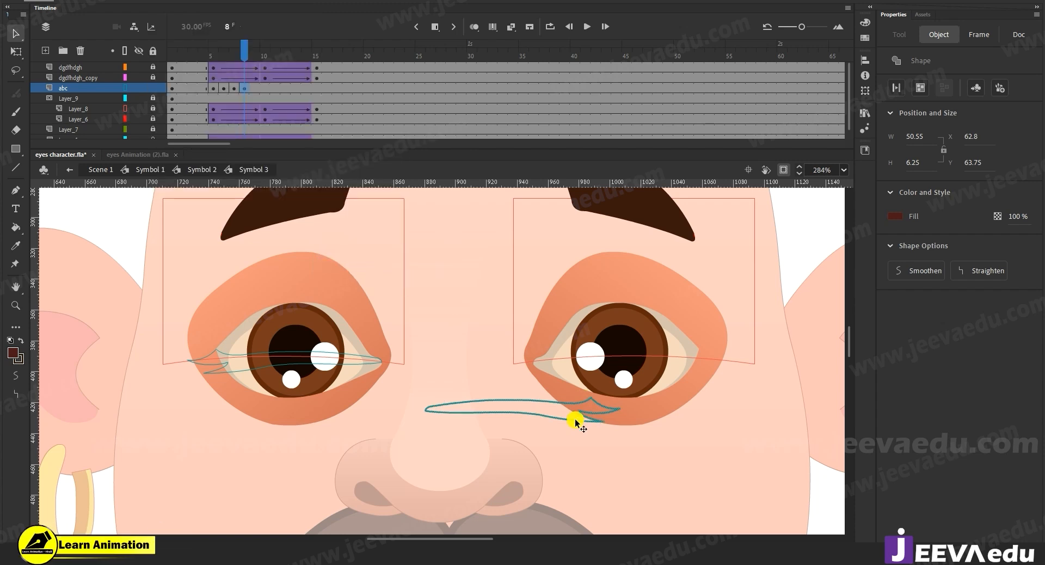
left_click_drag(637, 405, 690, 376)
Step: Align the flipped eyelash with the right eye and pull its inner tip out to the inner eye corner
key("z")
left_click(638, 373)
left_click(420, 375)
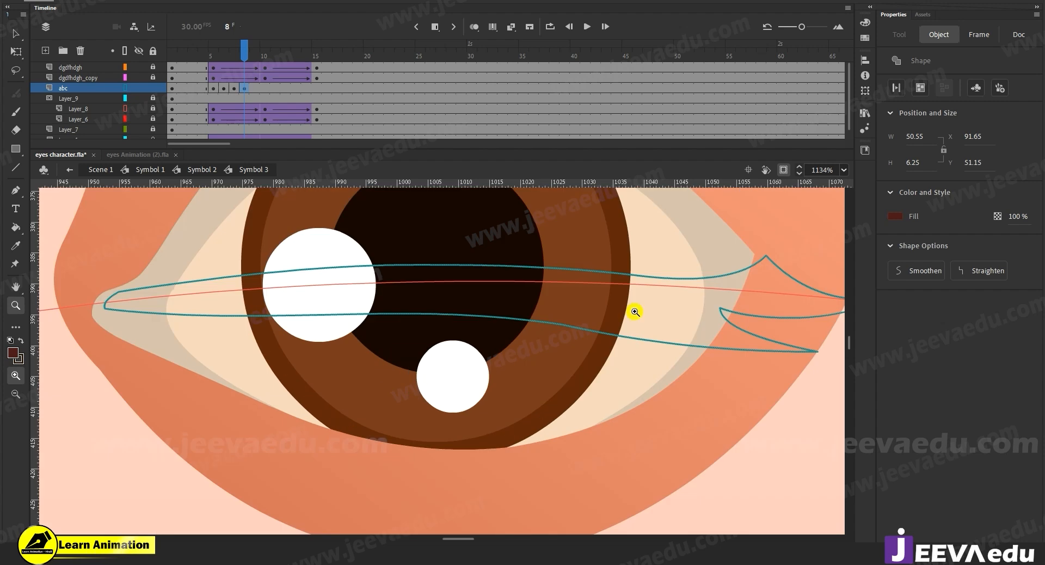
left_click_drag(741, 276, 734, 270)
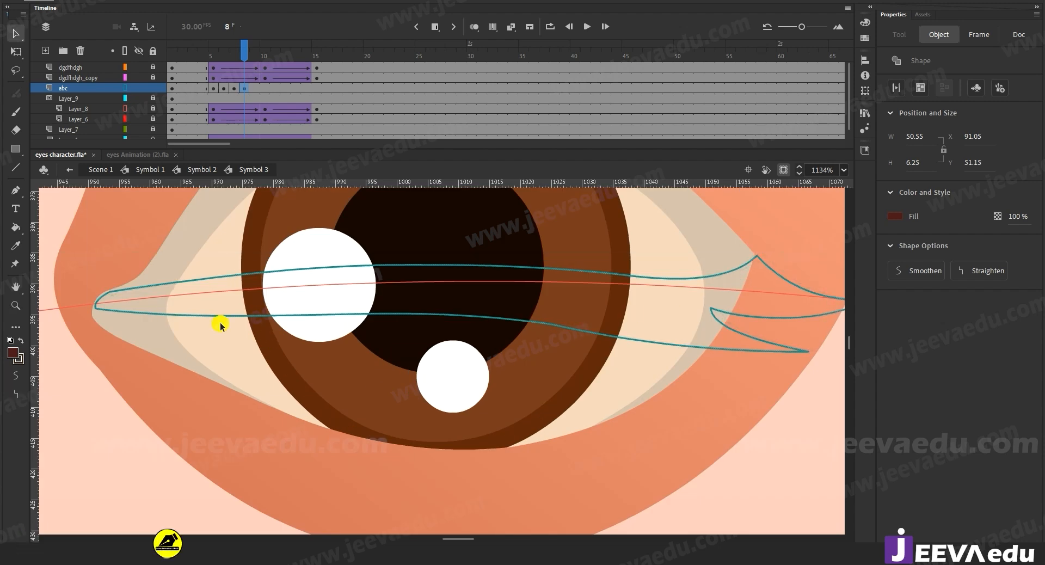
left_click(79, 407)
left_click_drag(98, 307, 95, 307)
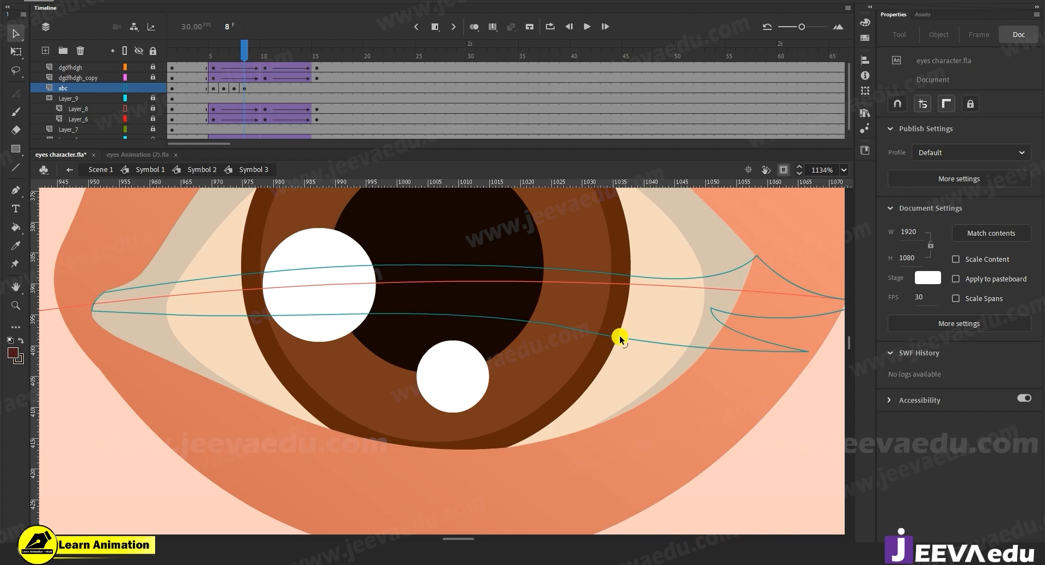
Step: Check both eyelashes on frame 8, then add a keyframe at frame 9 on the abc layer
key("z")
left_click(280, 343, "alt")
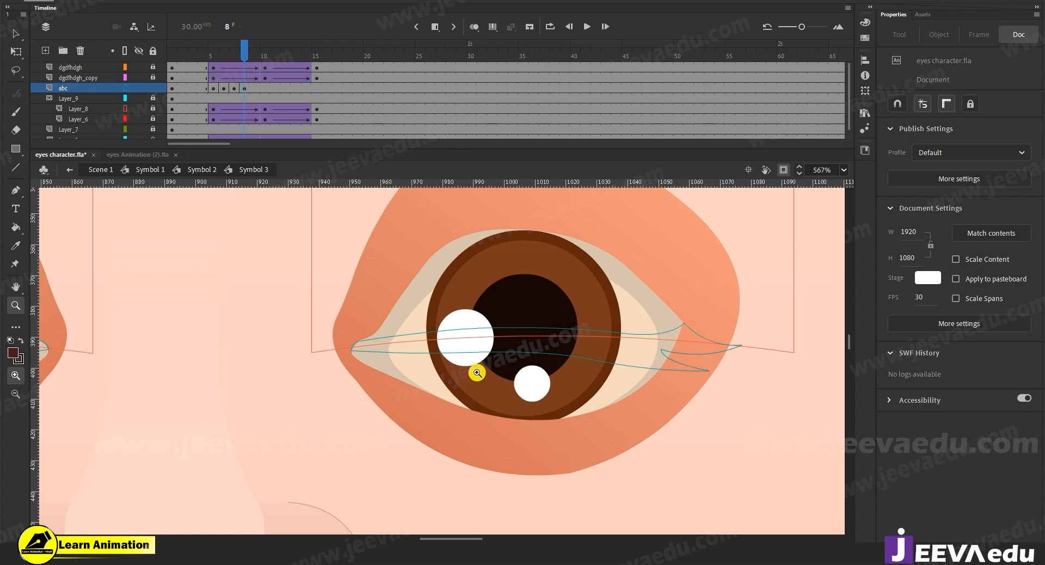
left_click(466, 364, "alt")
left_click(493, 369)
left_click_drag(477, 380, 480, 381)
mouse_move(244, 50)
left_mouse_down()
mouse_move(232, 59)
mouse_move(243, 63)
left_mouse_up()
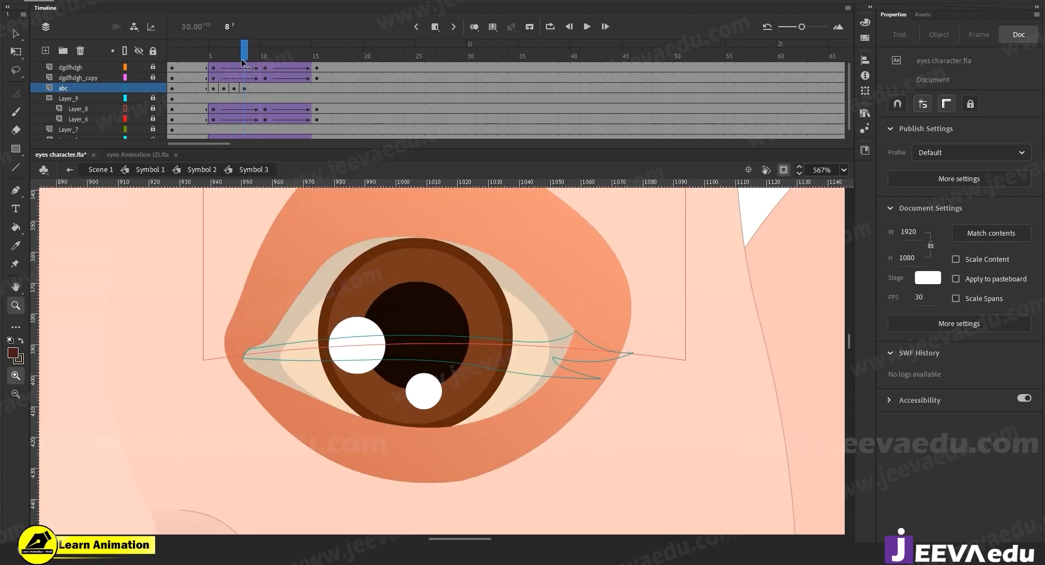
left_click(361, 365, "alt")
left_click(362, 367, "alt")
left_click_drag(400, 368, 389, 354)
left_click_drag(262, 255, 492, 366)
left_click(254, 88)
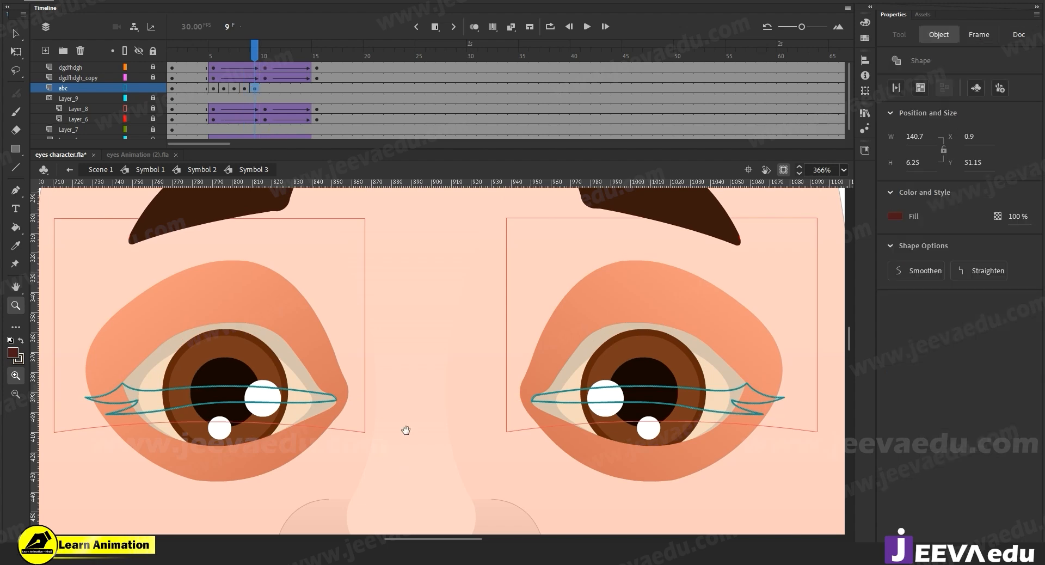
Step: Bend the lower edge of the left eyelash on frame 9 down along the lower lid, meeting the inner eye corner smoothly
scroll(271, 401, "down", 2)
left_click(253, 380)
key("v")
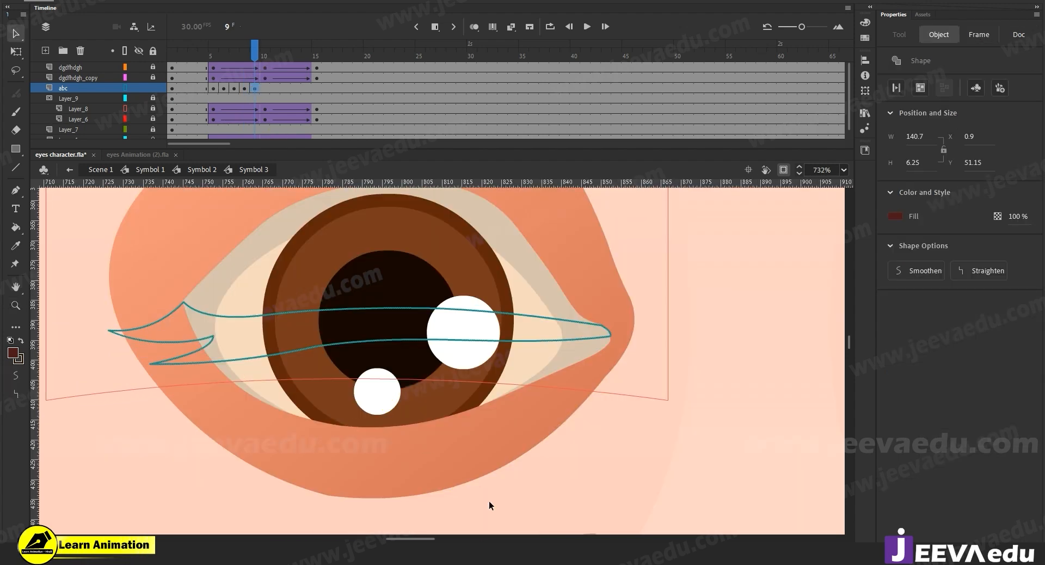
left_click(489, 501)
left_click_drag(441, 342, 451, 397)
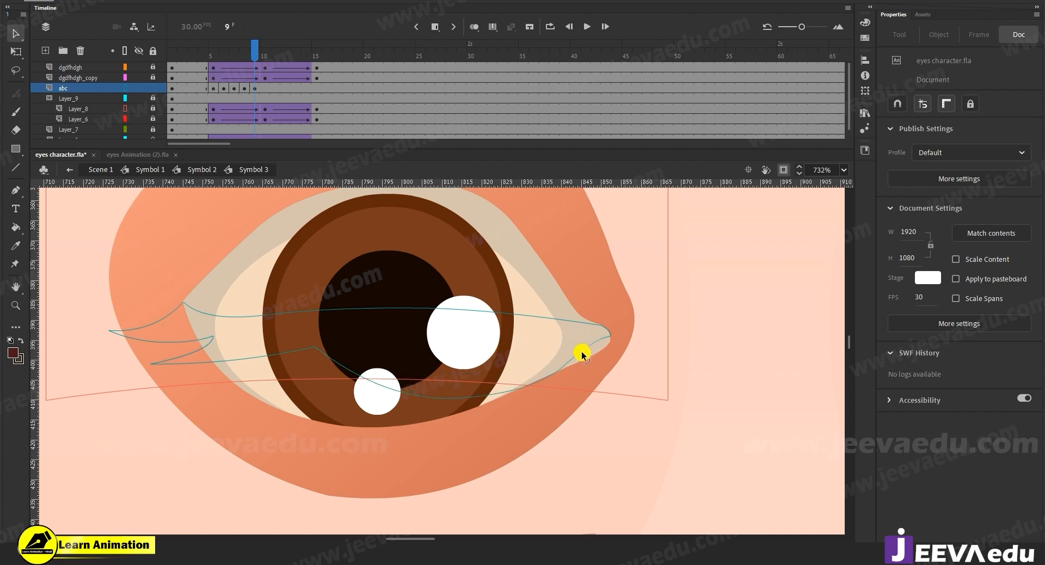
left_click_drag(604, 340, 591, 346)
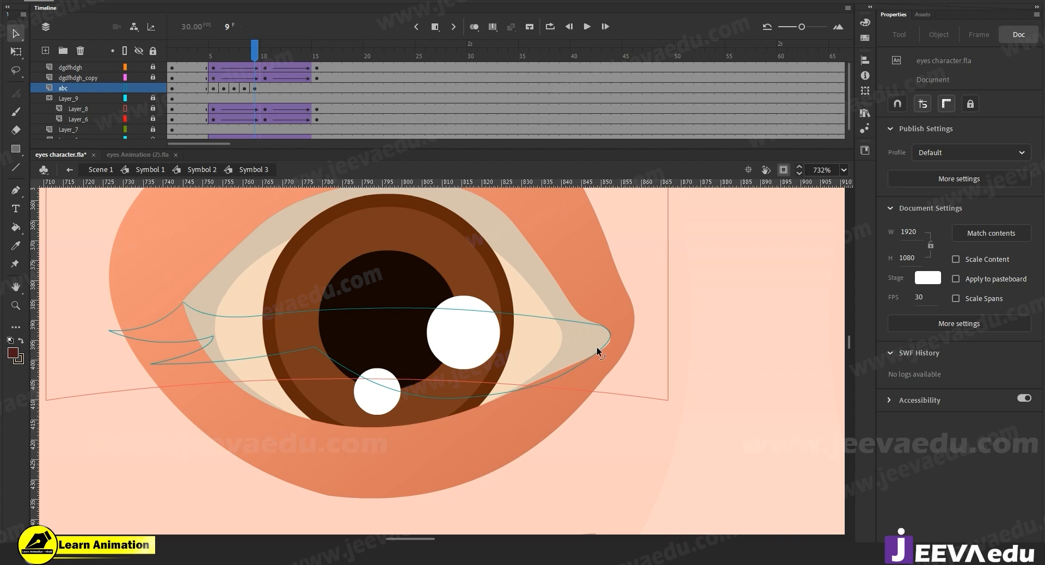
left_click_drag(315, 346, 308, 400)
left_click_drag(401, 400, 401, 393)
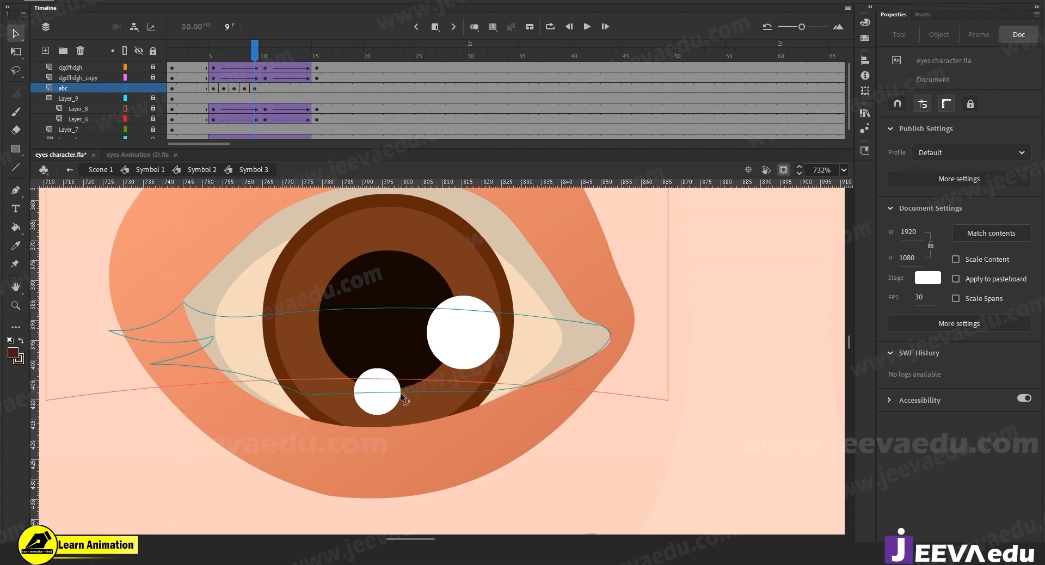
left_click(164, 377)
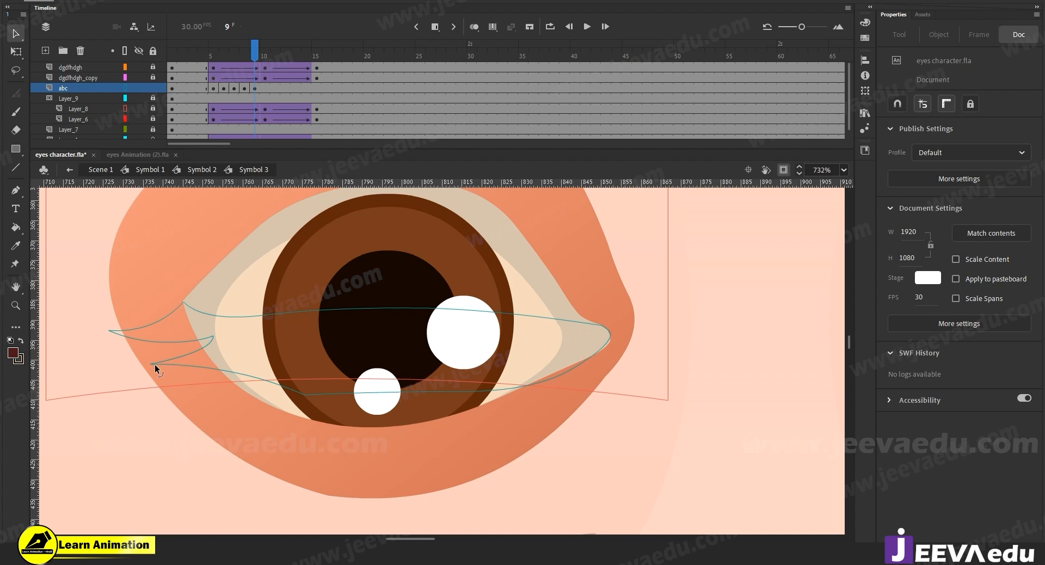
Step: Lower the notch between the left eyelash's outer tips and bow its upper edge downward into a thin, even curve
left_click_drag(189, 346, 203, 357)
left_click_drag(339, 310, 350, 357)
left_click(494, 326)
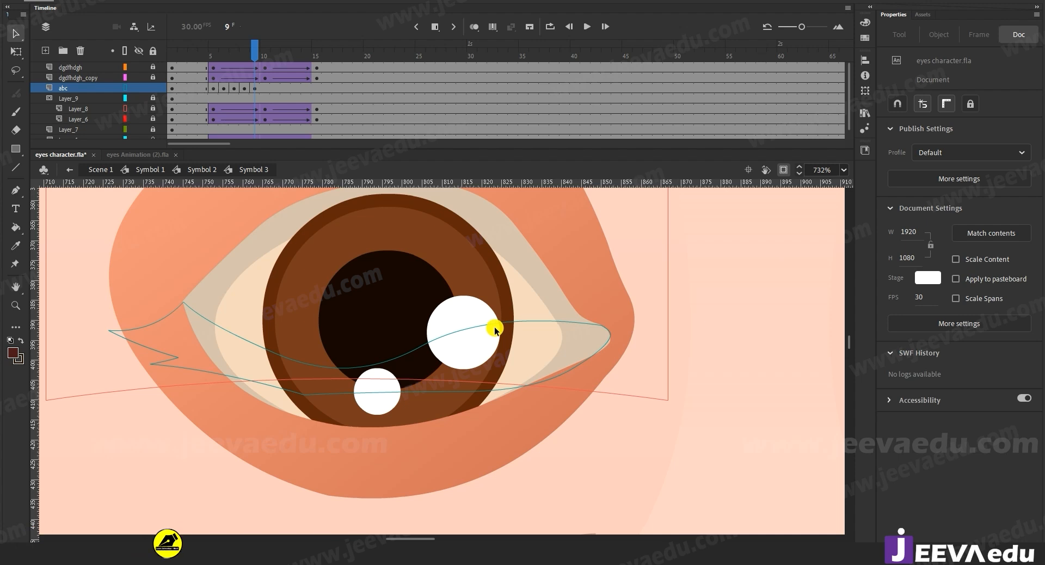
left_click(498, 329)
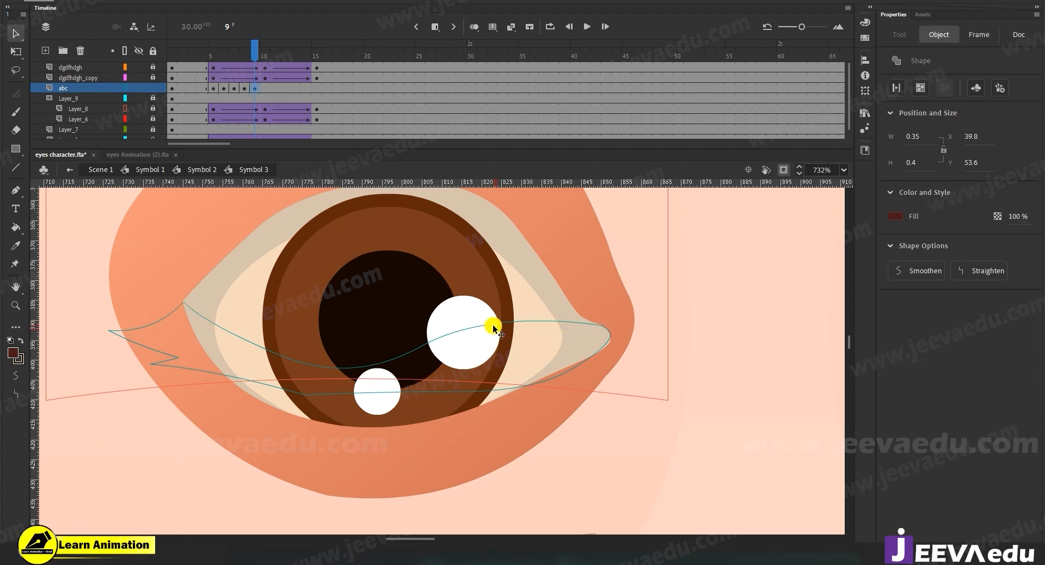
left_click(547, 292)
left_click_drag(481, 320, 510, 357)
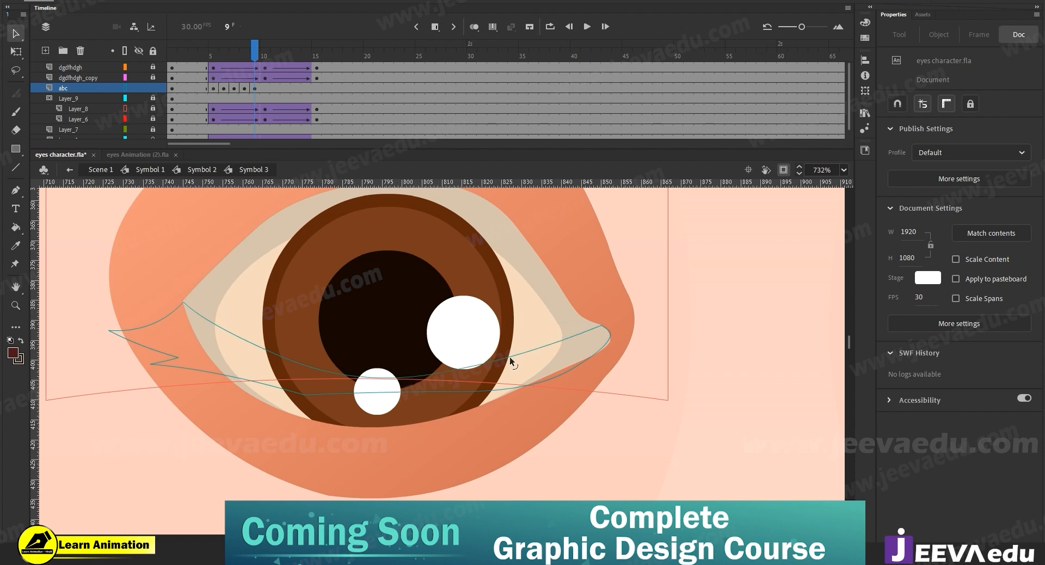
left_click(375, 377)
left_click_drag(374, 377, 372, 371)
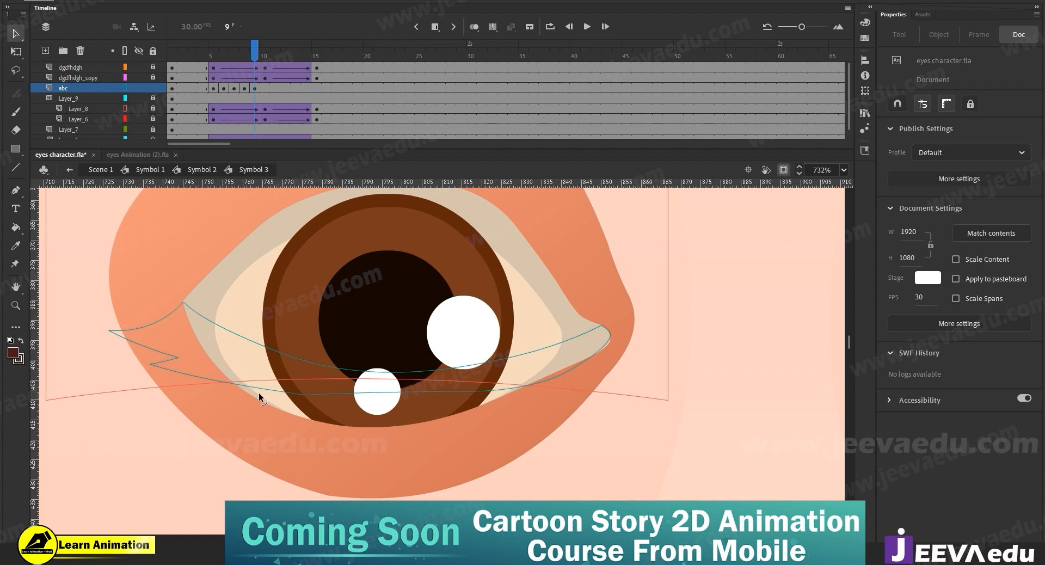
Step: Smooth the left eyelash's lower edge and fine-tune the outer part of its upper curve
left_click_drag(315, 394, 305, 394)
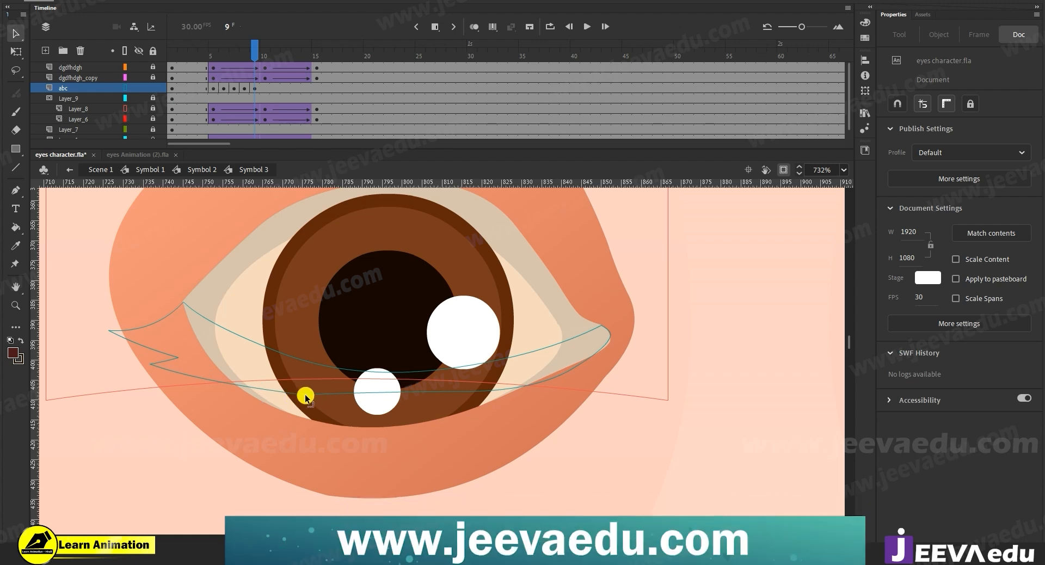
left_click(223, 384)
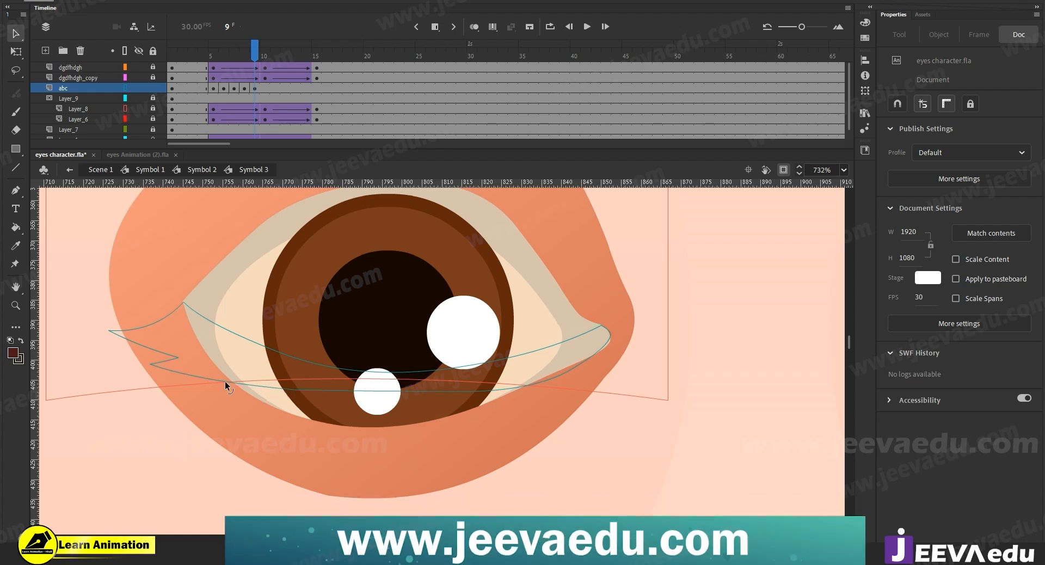
left_click_drag(504, 391, 521, 372)
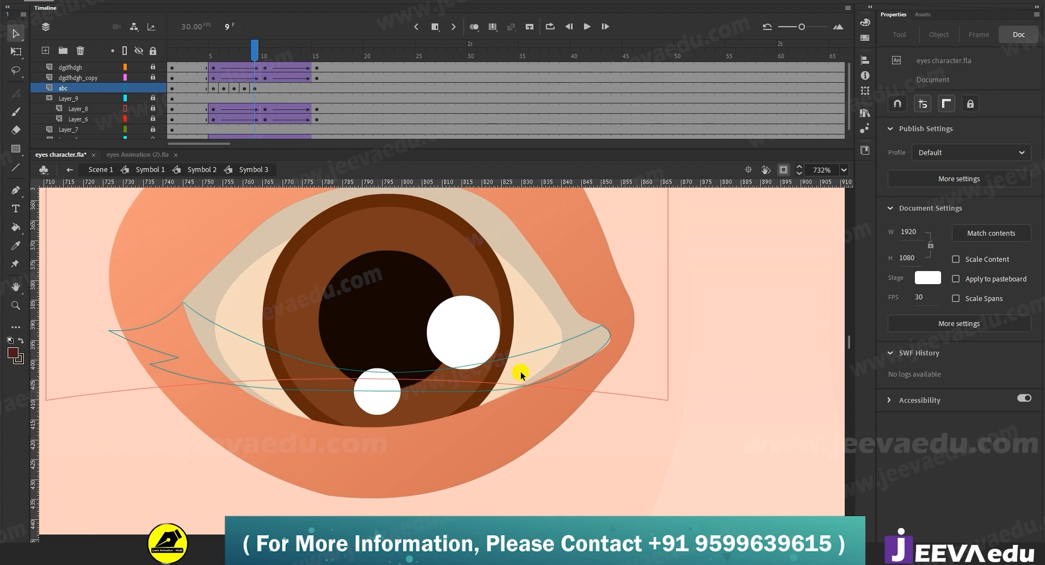
left_click_drag(281, 355, 269, 358)
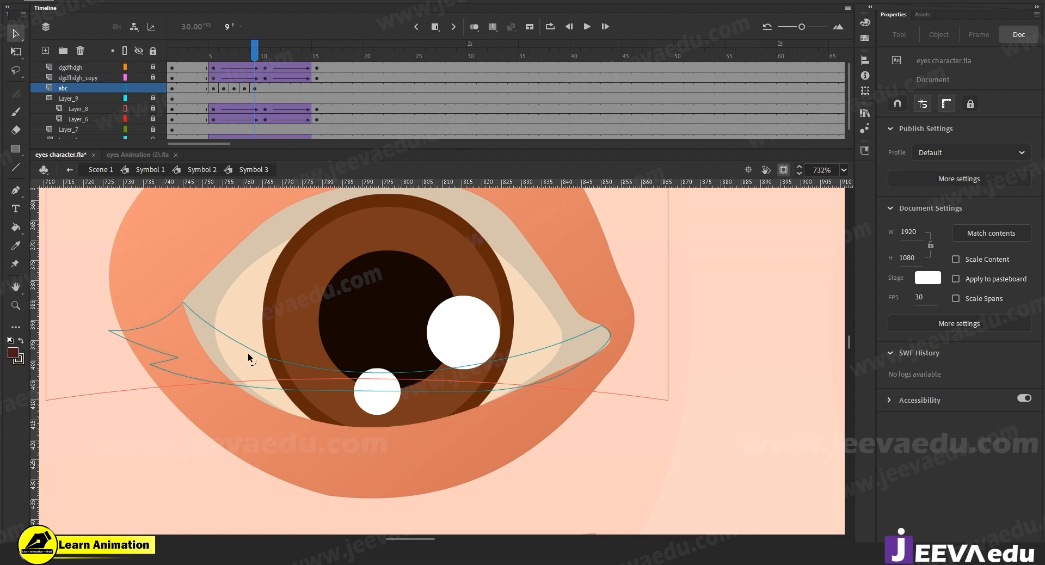
Step: Deepen the notch between the left eyelash's outer tips, curve both tips slightly upward and round off the inner corner
left_click_drag(170, 355, 191, 351)
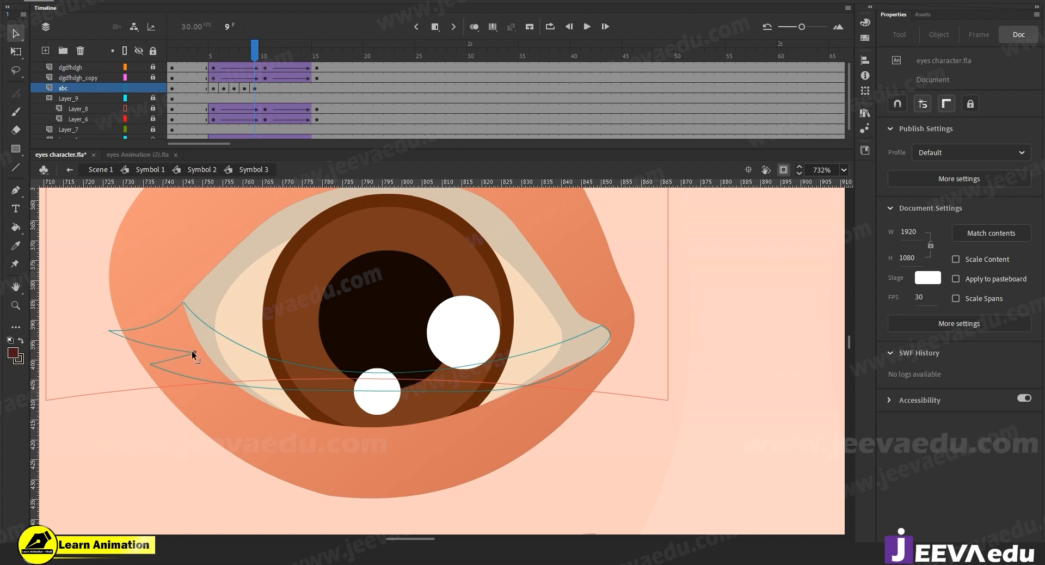
left_click_drag(110, 329, 116, 325)
left_click(138, 355)
left_click_drag(169, 360, 149, 359)
left_click(593, 374)
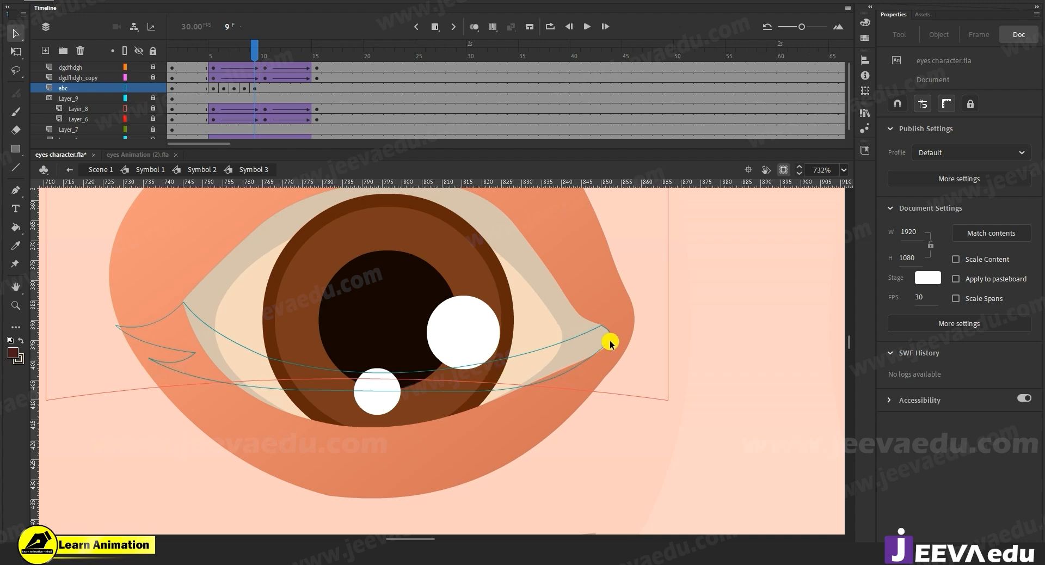
left_click_drag(610, 342, 610, 350)
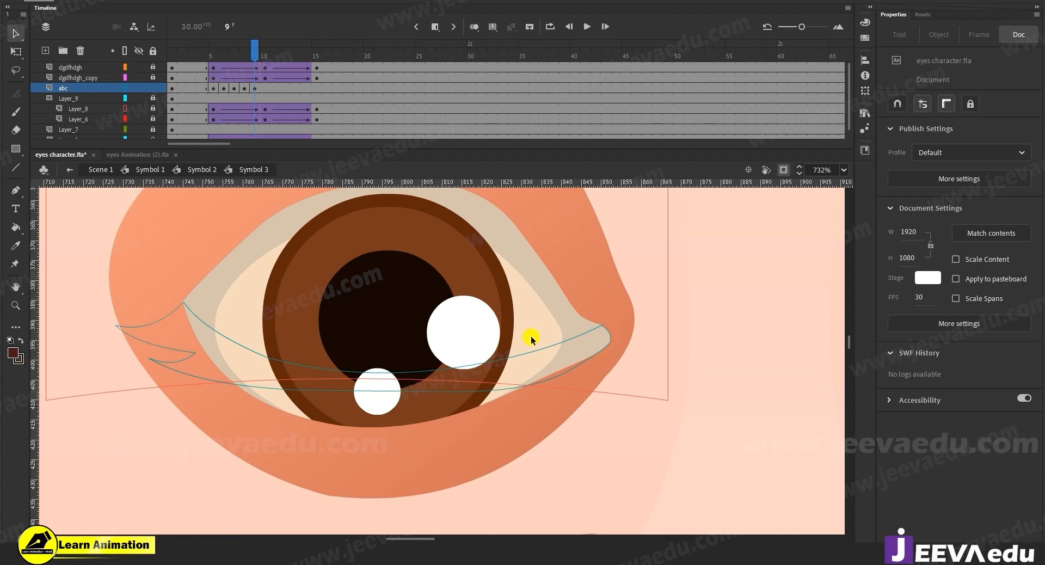
Step: Adjust the inner tip of the right eyelash on frame 9 to fit the inner corner of the right eye
left_click(254, 60)
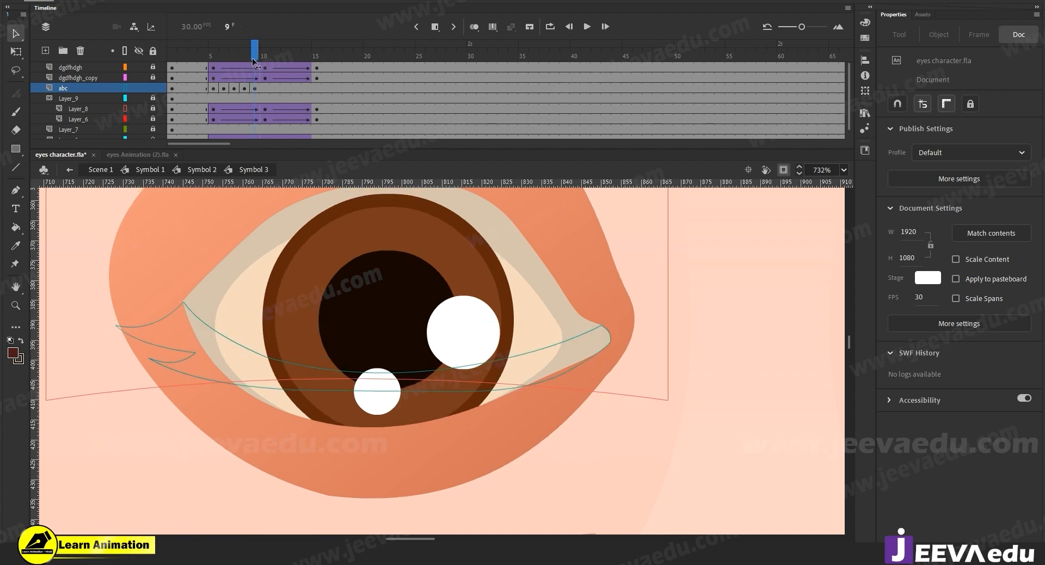
key("z")
left_click(658, 368, "alt")
left_click_drag(623, 389, 542, 395)
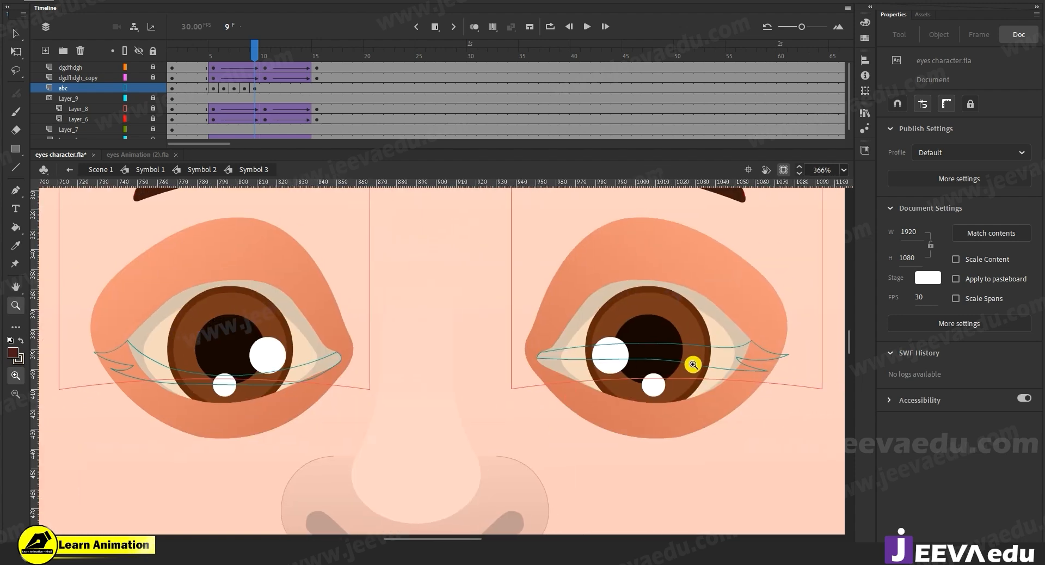
key("v")
left_click(702, 380)
left_click(713, 425)
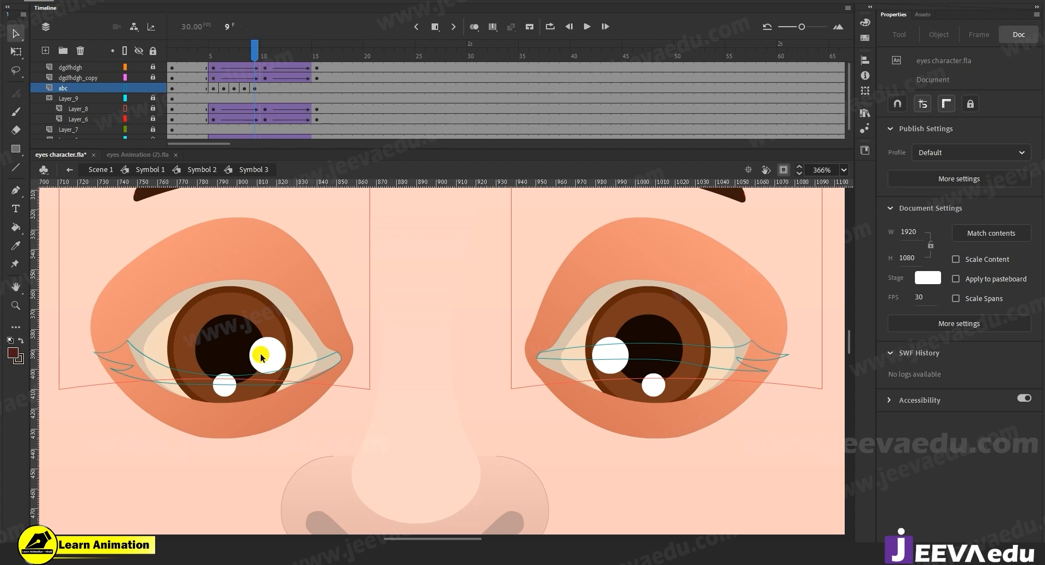
left_click_drag(541, 354, 538, 357)
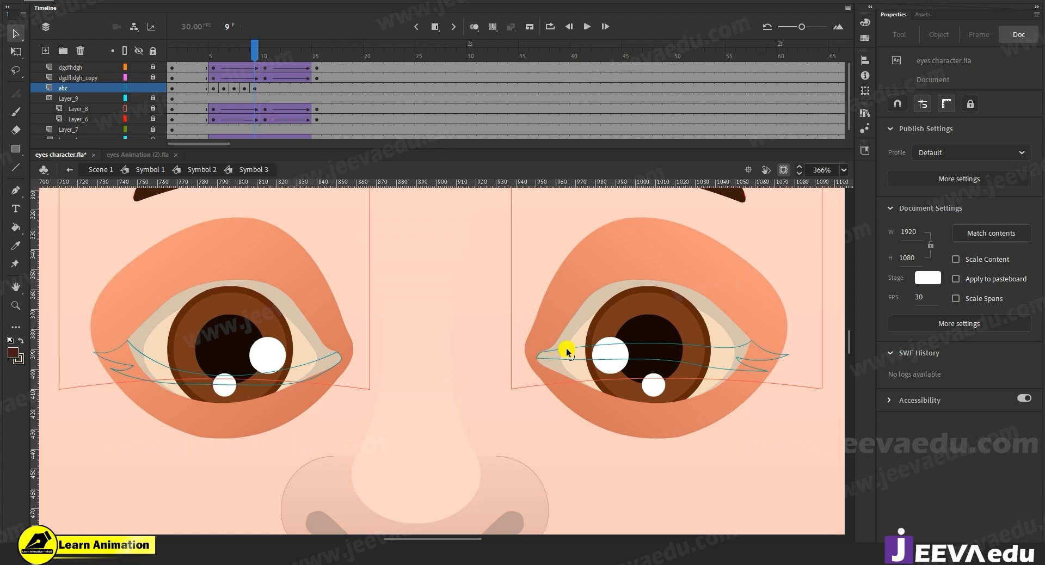
key("z")
left_click(598, 379)
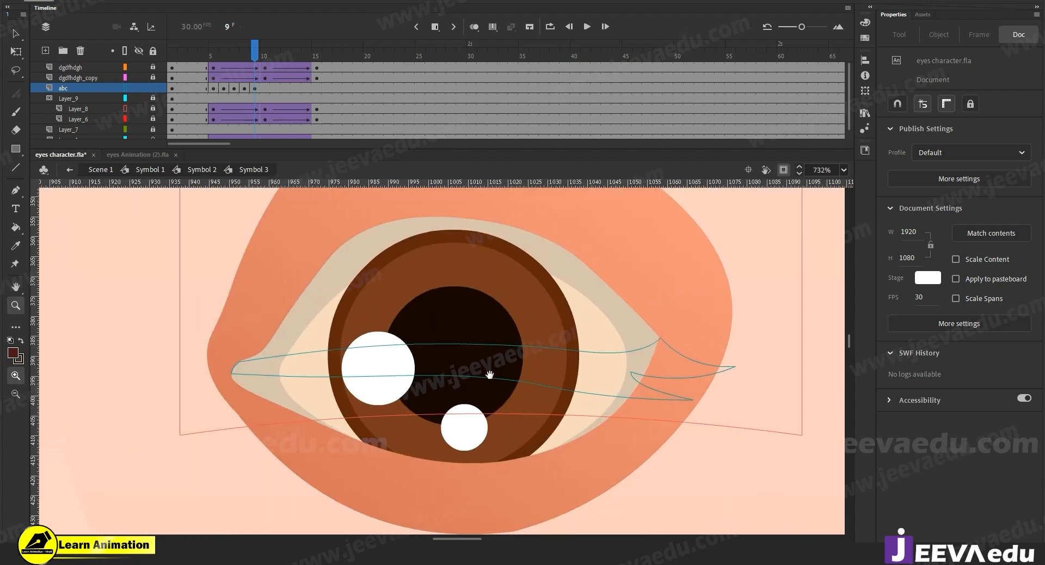
key("v")
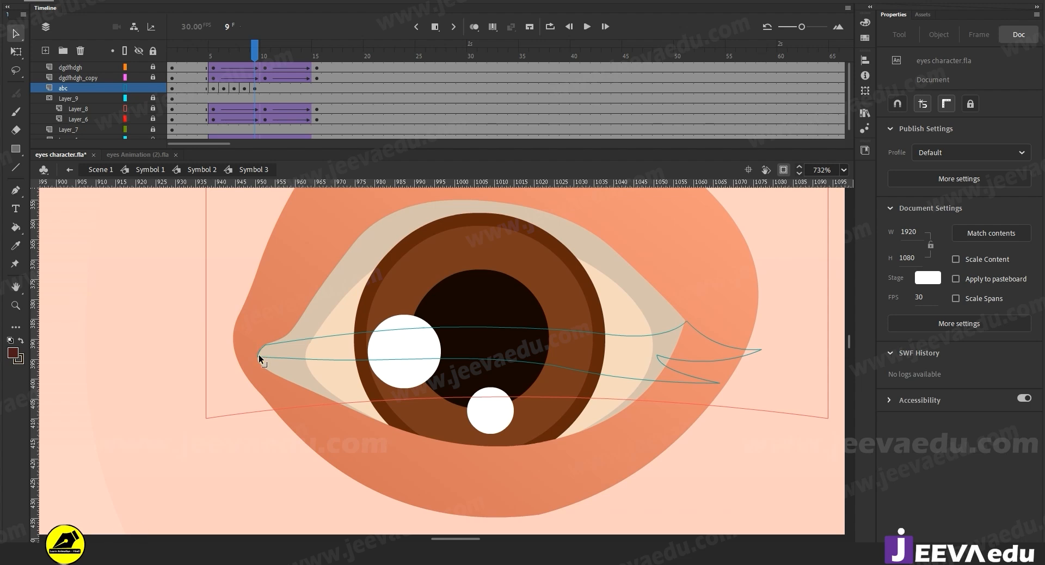
left_click_drag(260, 361, 257, 358)
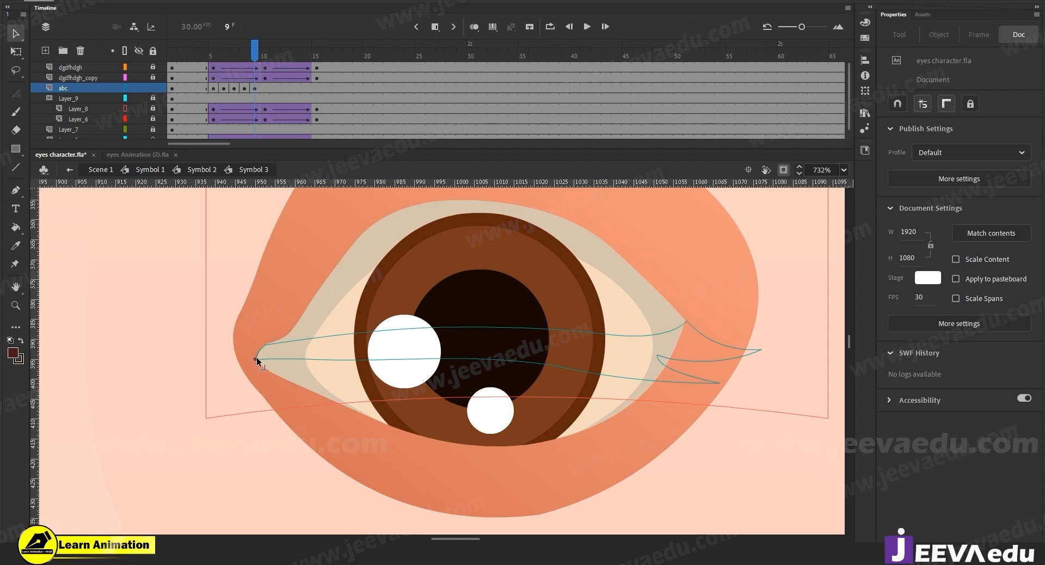
Step: Bend the right eyelash's lower edge down along the lower lid and shift its middle point toward the inner corner
left_click_drag(410, 360, 415, 410)
left_click_drag(311, 390, 448, 430)
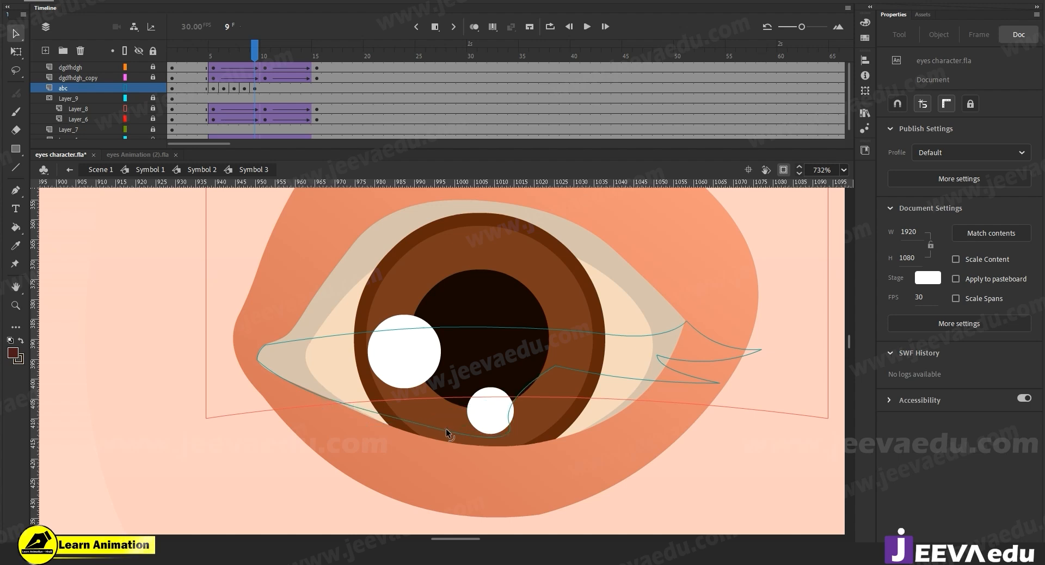
left_click_drag(572, 368, 350, 414)
left_click(441, 415)
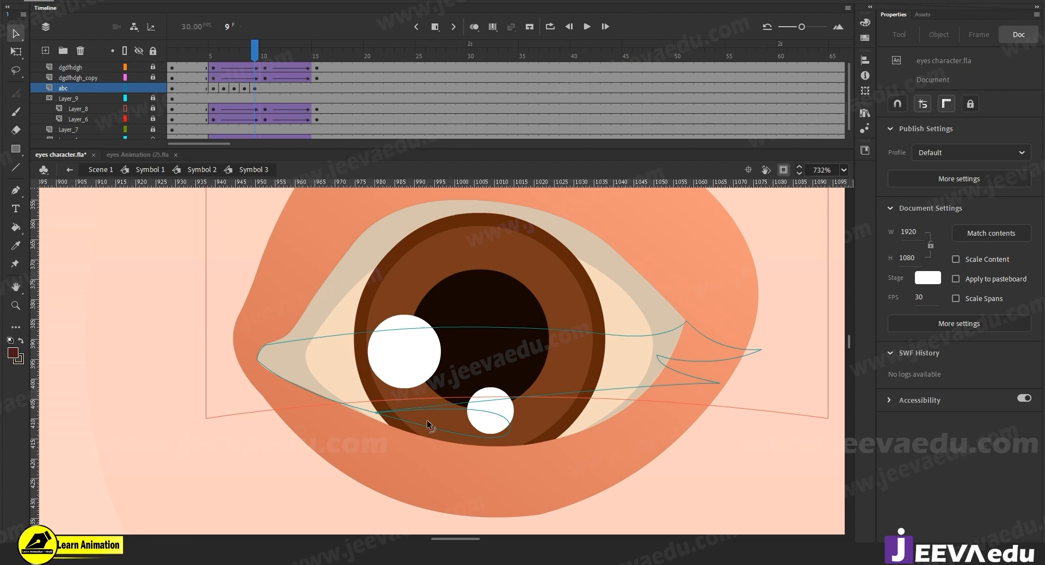
mouse_move(390, 442)
left_mouse_down()
mouse_move(378, 463)
mouse_move(385, 445)
left_mouse_up()
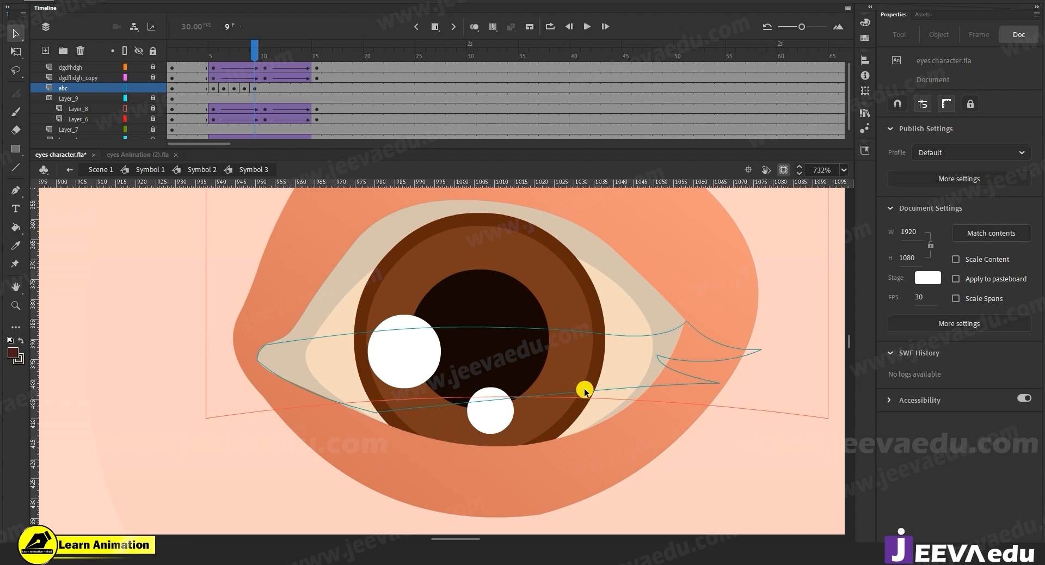
left_click_drag(590, 397, 602, 414)
left_click(366, 418)
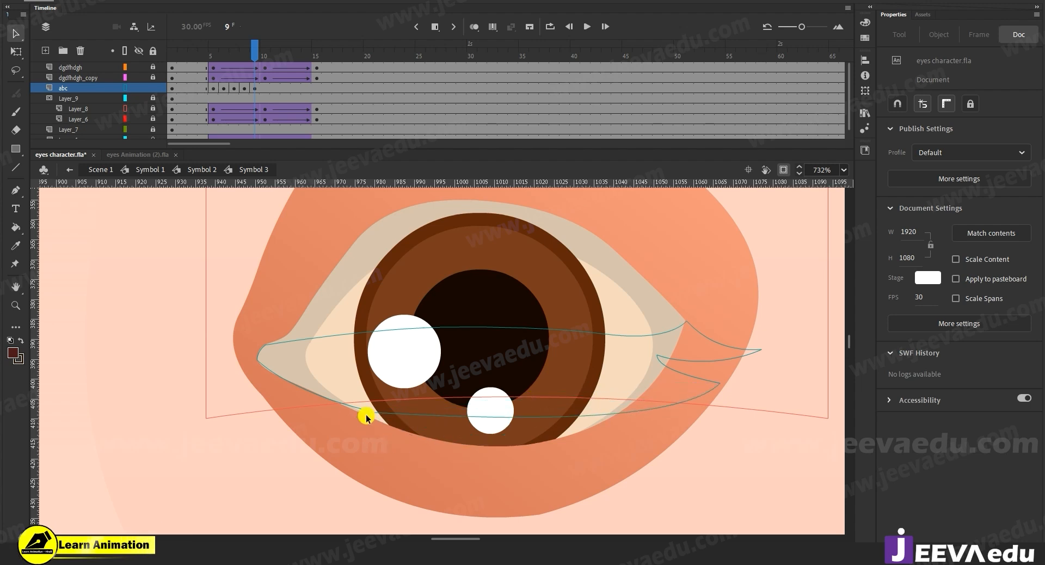
left_click_drag(374, 413, 366, 411)
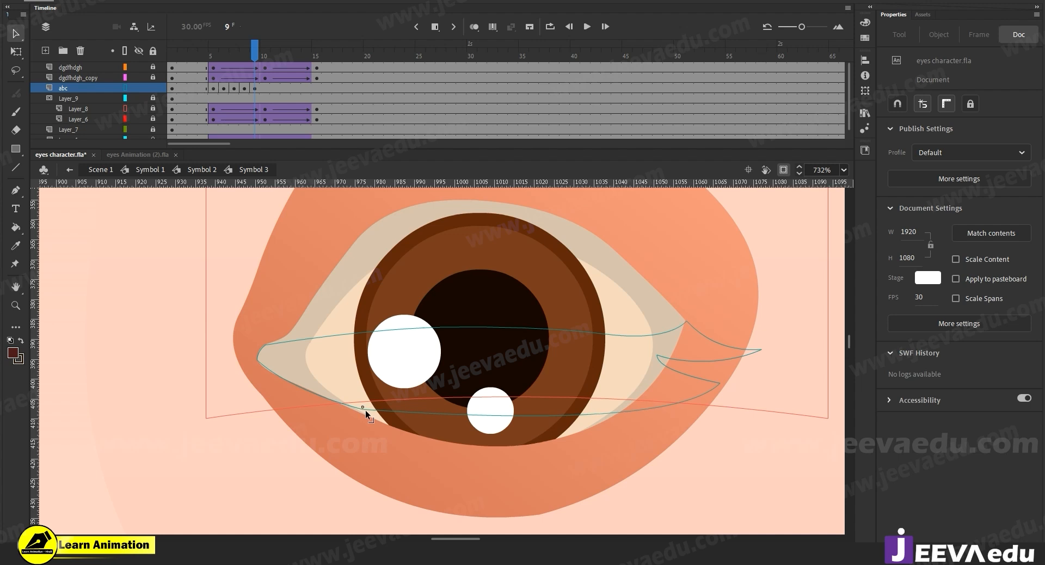
Step: Lower the notch between the right eyelash's outer tips and bow its upper edge downward to follow the lower edge
left_click_drag(676, 360, 655, 387)
left_click_drag(534, 337, 521, 371)
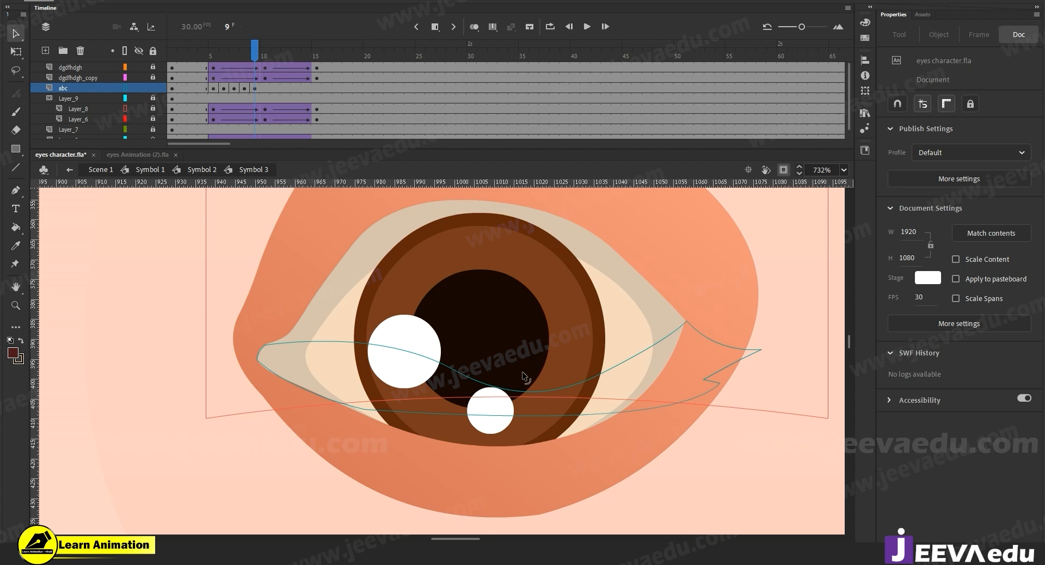
left_click_drag(397, 369, 352, 380)
left_click(504, 395)
left_click_drag(500, 404, 499, 391)
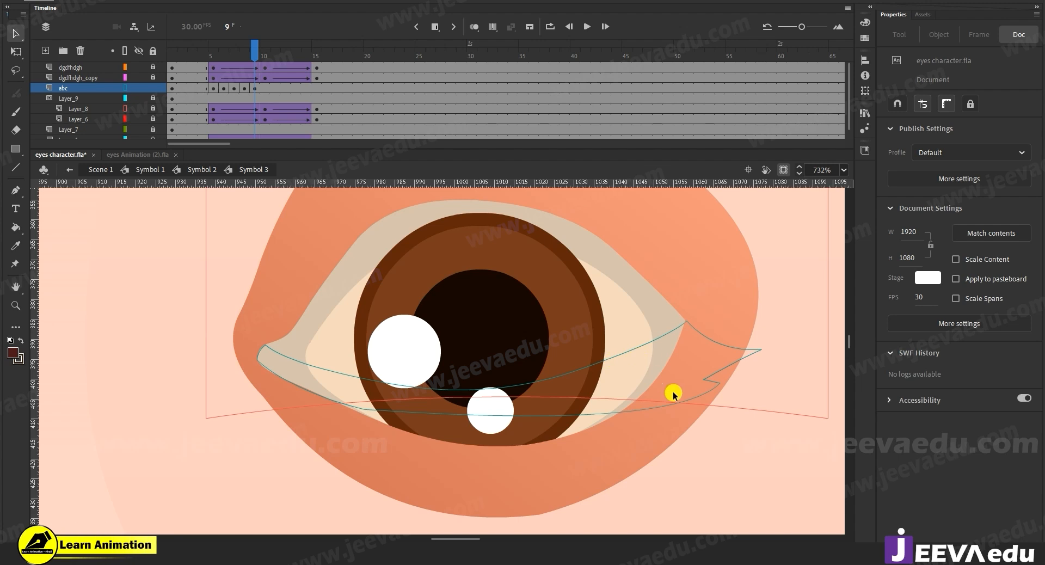
left_click_drag(577, 370, 600, 371)
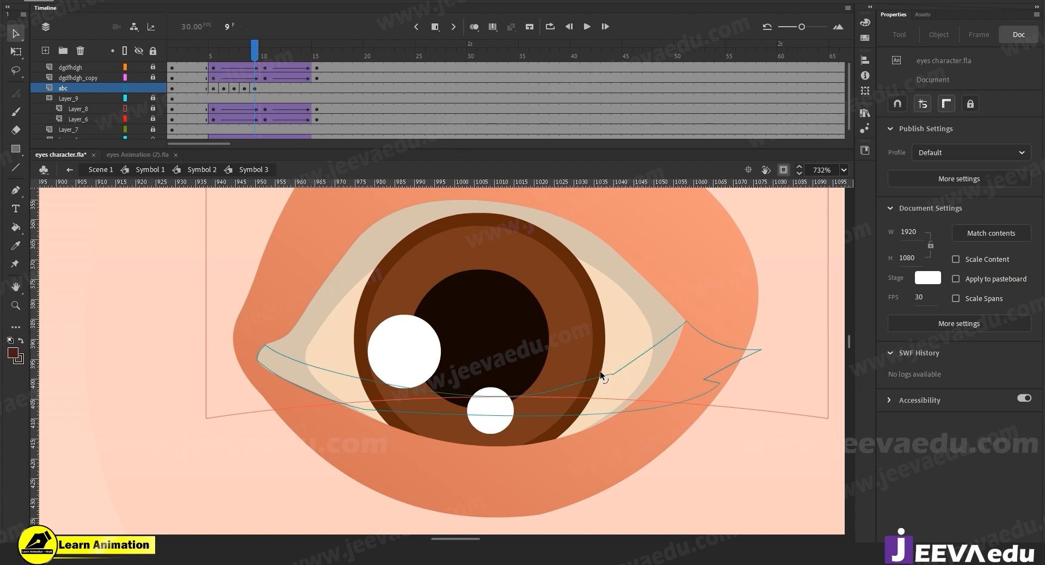
left_click(511, 391)
left_click_drag(514, 393, 514, 392)
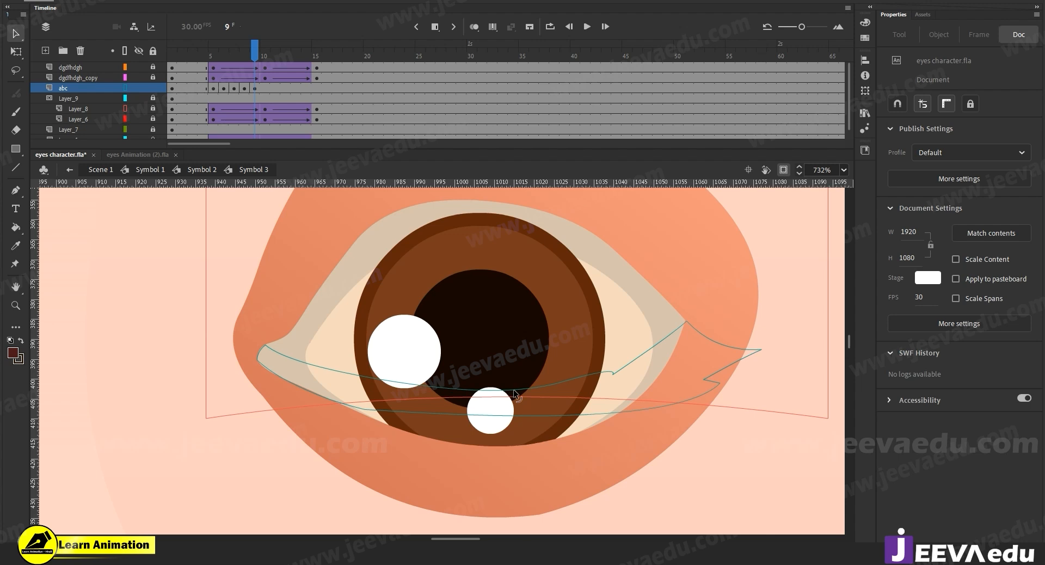
left_click_drag(603, 372, 640, 377)
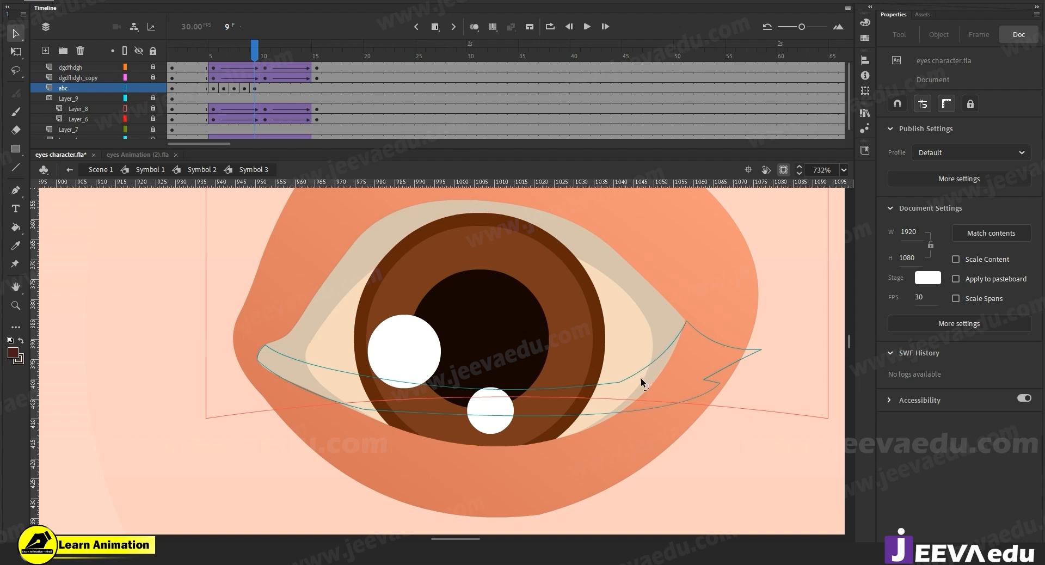
Step: Deepen the notch between the right eyelash's outer tips on frame 9, raise the upper tip and curve both tips upward
left_click_drag(706, 380, 680, 376)
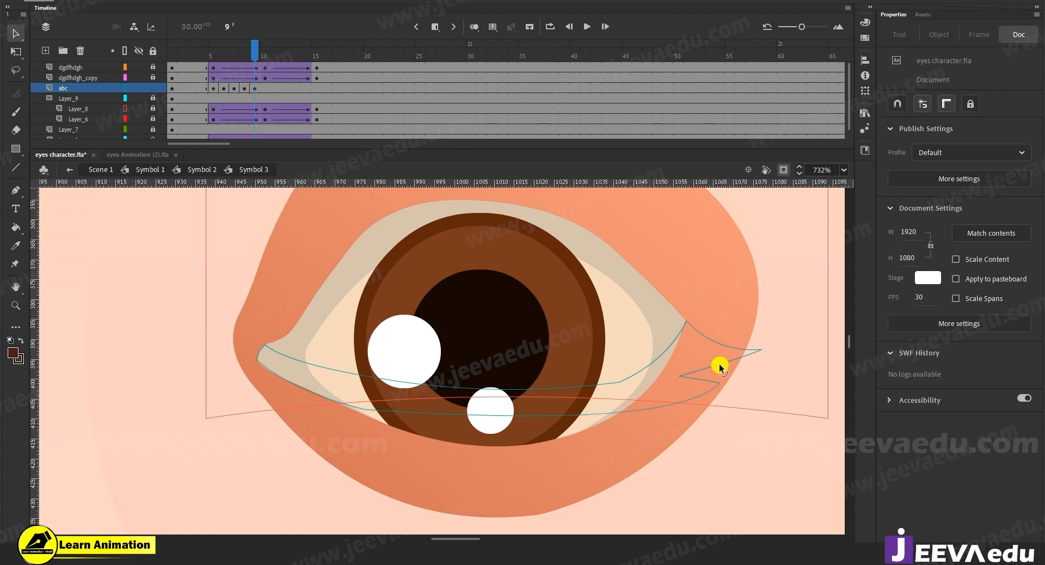
left_click_drag(763, 350, 759, 351)
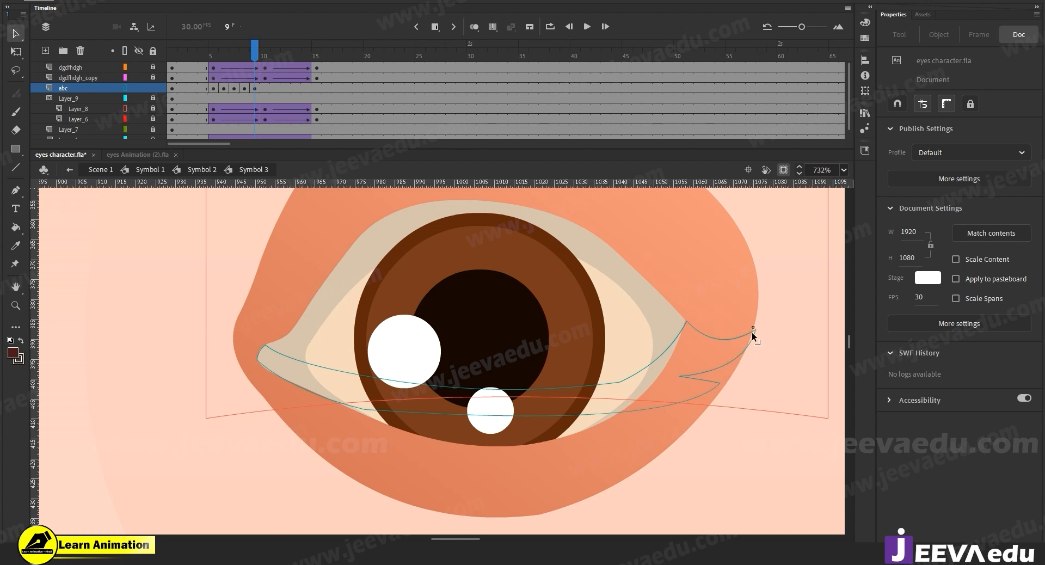
left_click_drag(733, 351, 697, 381)
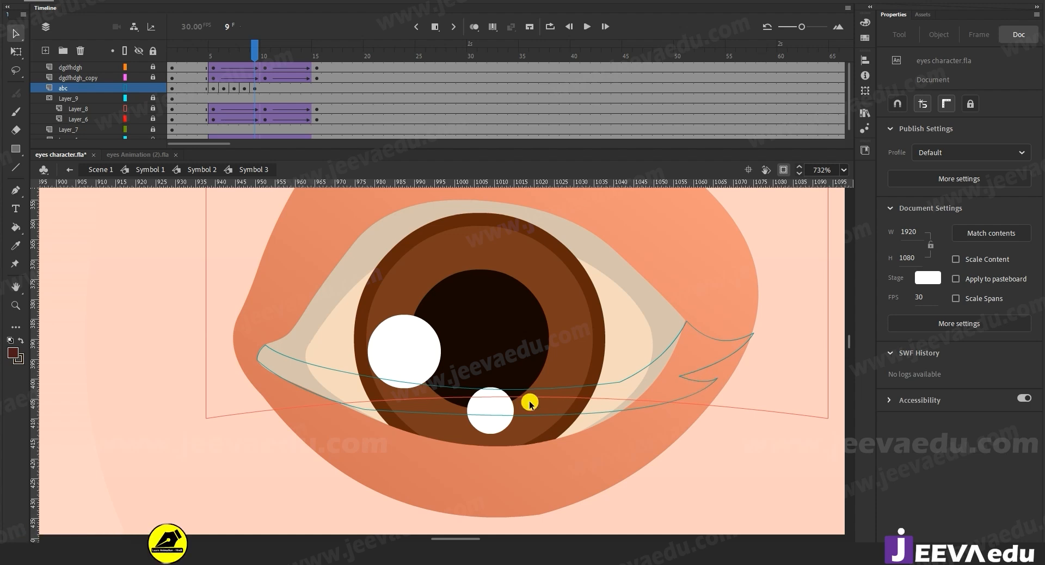
mouse_move(255, 54)
left_mouse_down()
mouse_move(246, 58)
mouse_move(255, 56)
left_mouse_up()
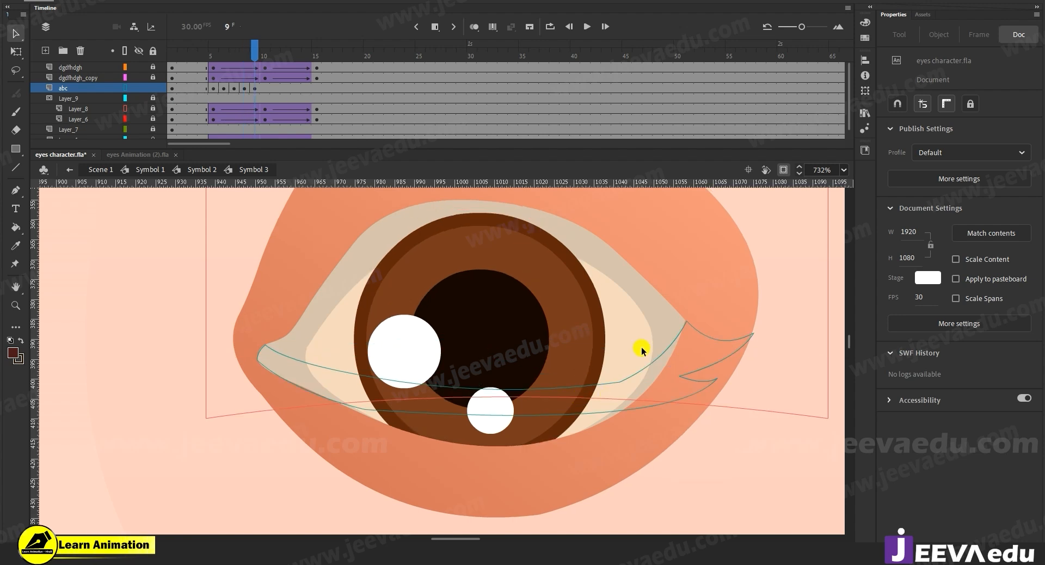
left_click_drag(680, 374, 679, 368)
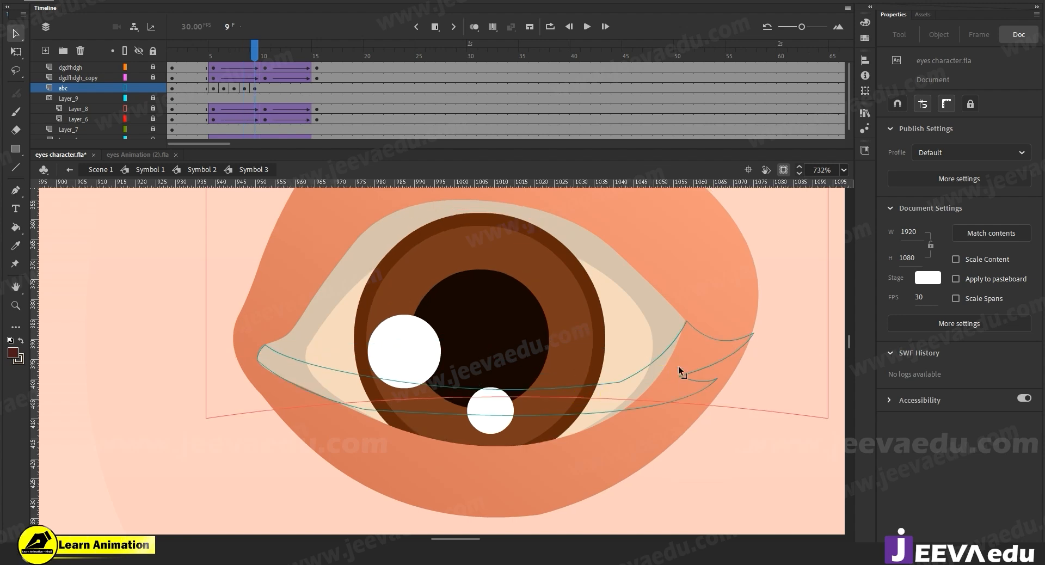
Step: Insert a keyframe at frame 10 on the abc layer and bend the left eyelash's lower edge down along the lower lid
left_click(264, 88)
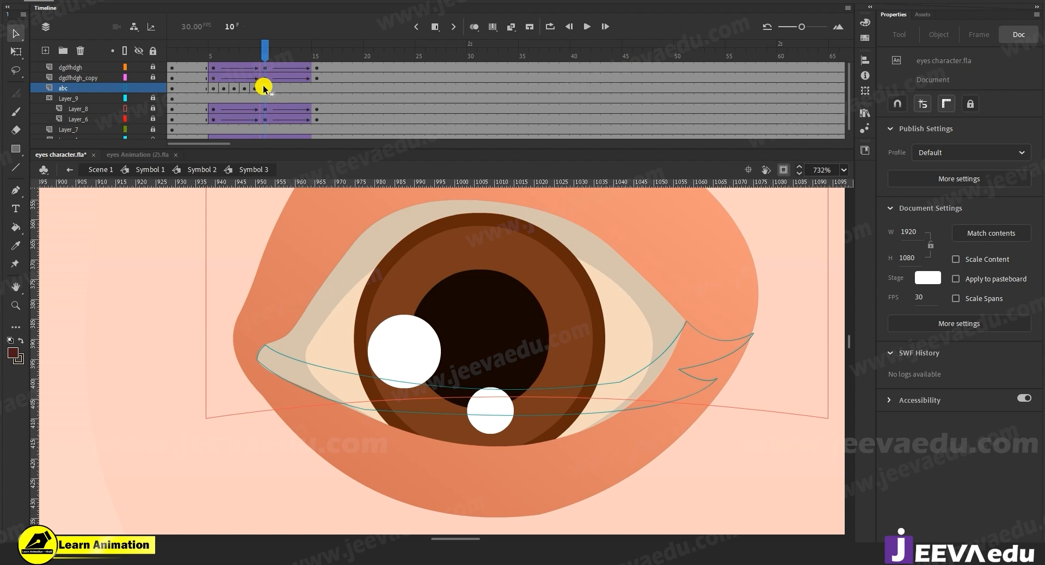
left_click(401, 416)
key("z")
left_click(403, 417, "alt")
left_click_drag(320, 390, 436, 388)
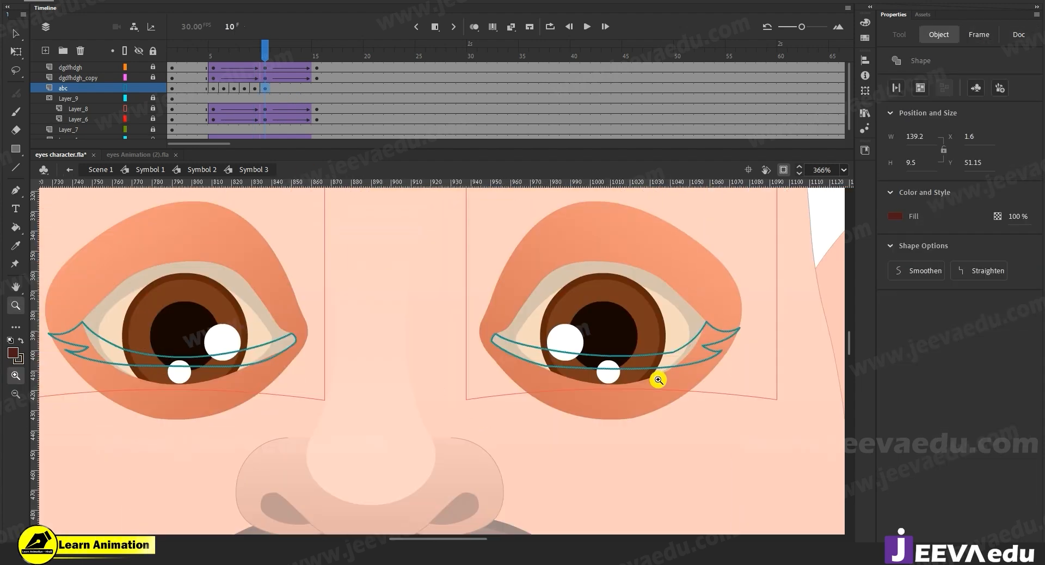
left_click(174, 356)
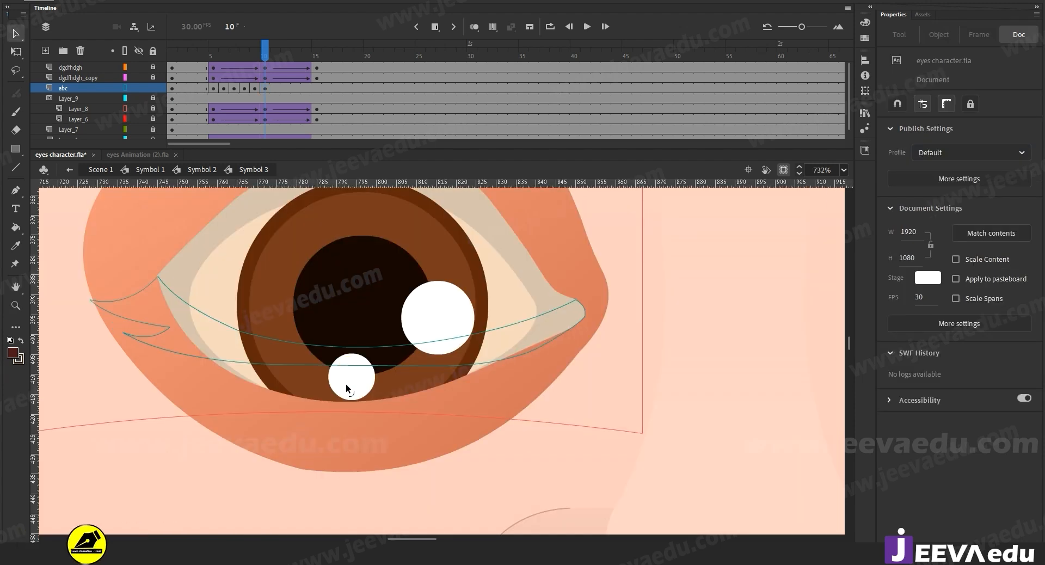
key("v")
left_click_drag(339, 395, 337, 394)
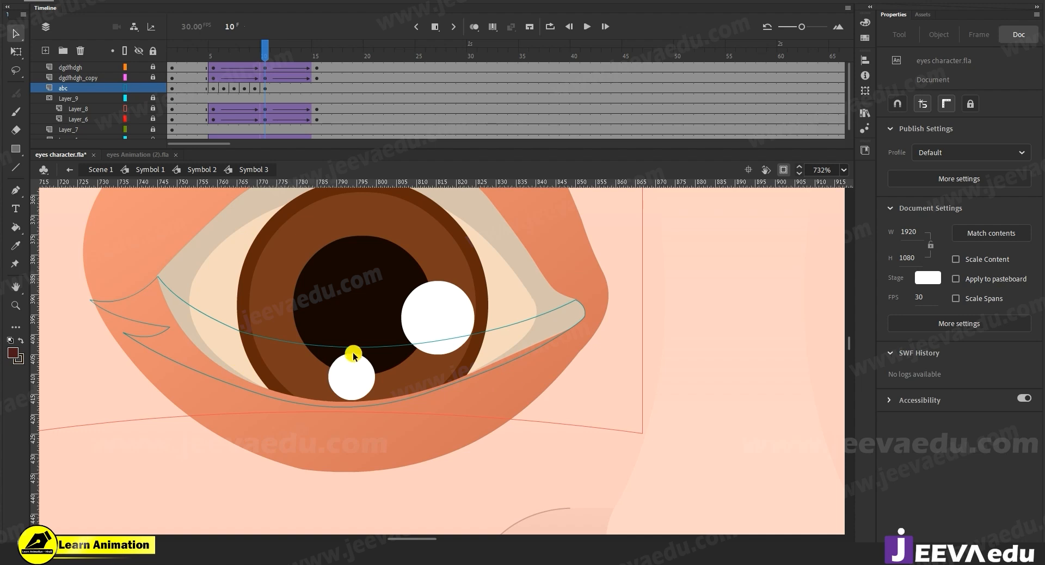
Step: Bow the left eyelash's upper edge downward to follow the lower edge and move its lower outer tip outward
left_click_drag(352, 353, 351, 376)
left_click_drag(239, 331, 227, 343)
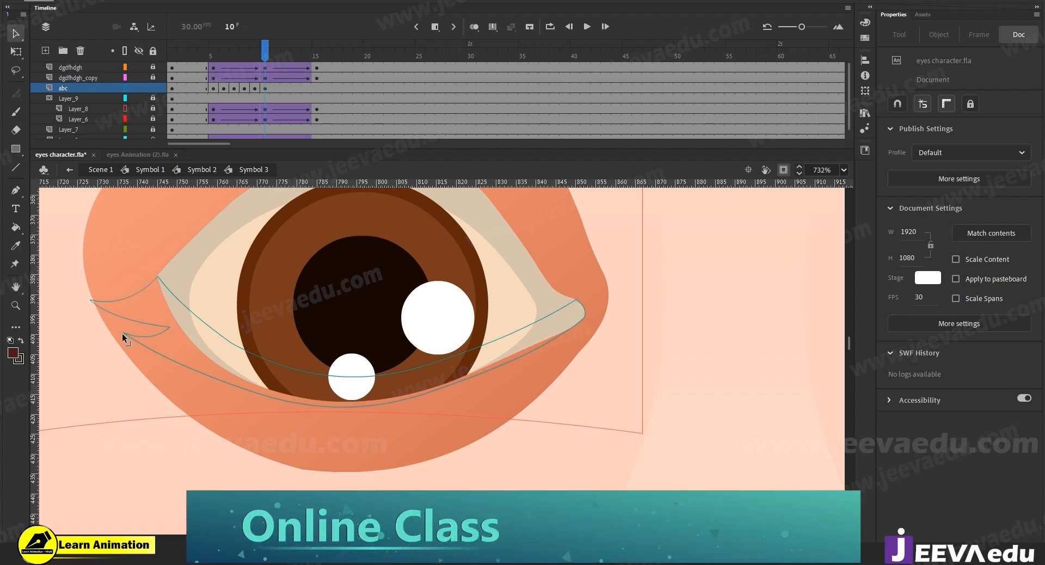
left_click_drag(122, 334, 113, 342)
Step: Try sketching a sample eyelash outline with split outer tips below the left eye with the Paint Brush, and undo it
key("ctrl+minus")
left_click_drag(461, 416, 462, 381)
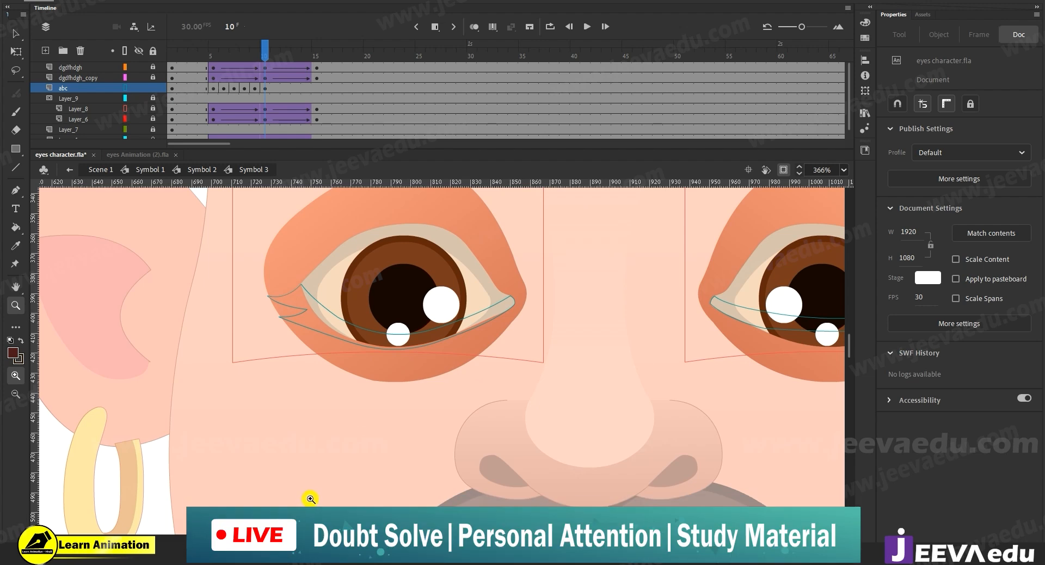
key("y")
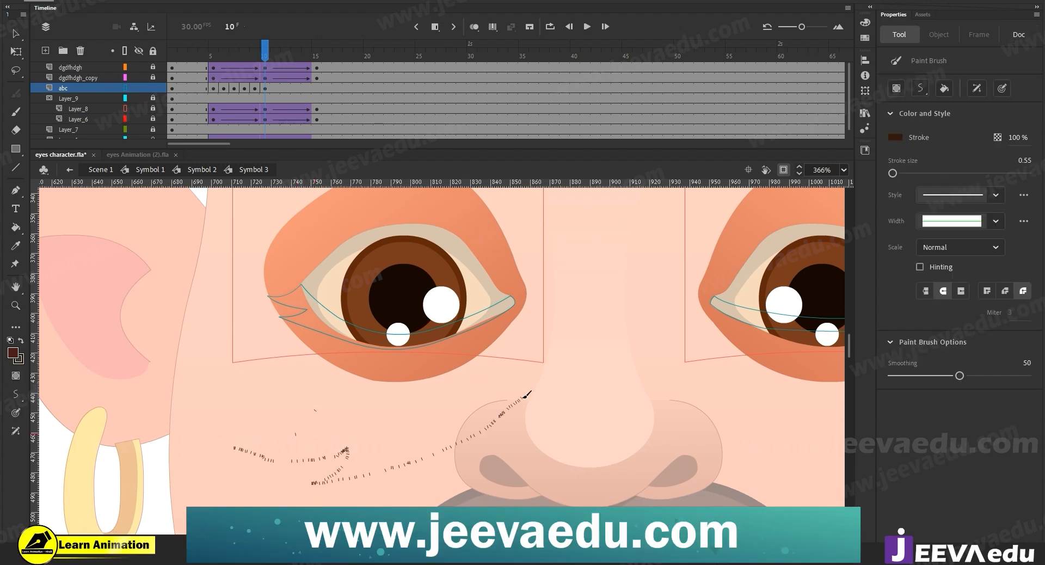
left_click_drag(303, 412, 307, 411)
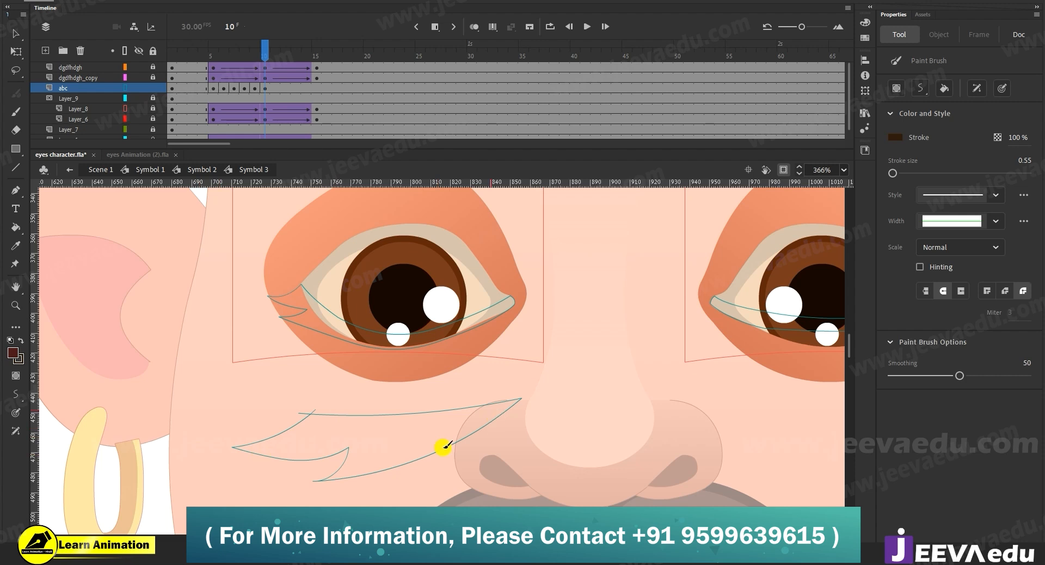
key("ctrl+z")
Step: Extend the left eyelash's upper outer tip outward on frame 10 and pull its lower outer tip slightly inward
key("z")
left_click(355, 320)
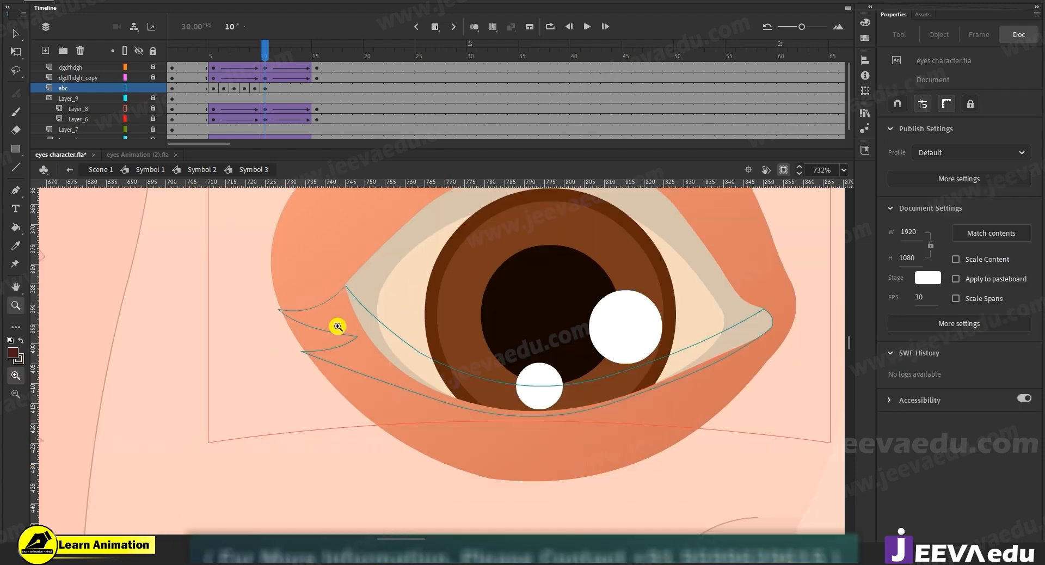
key("v")
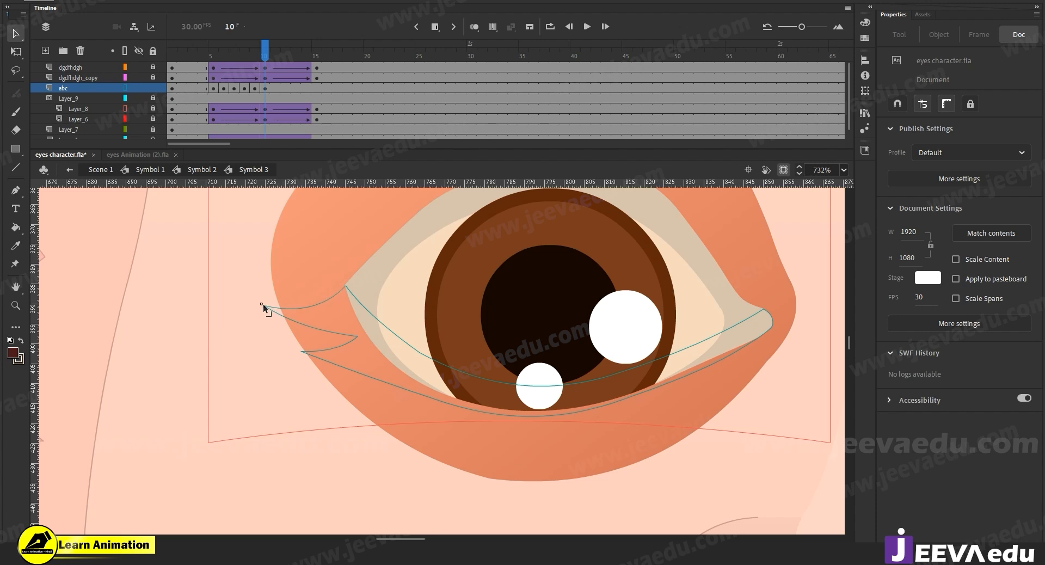
left_click(305, 355)
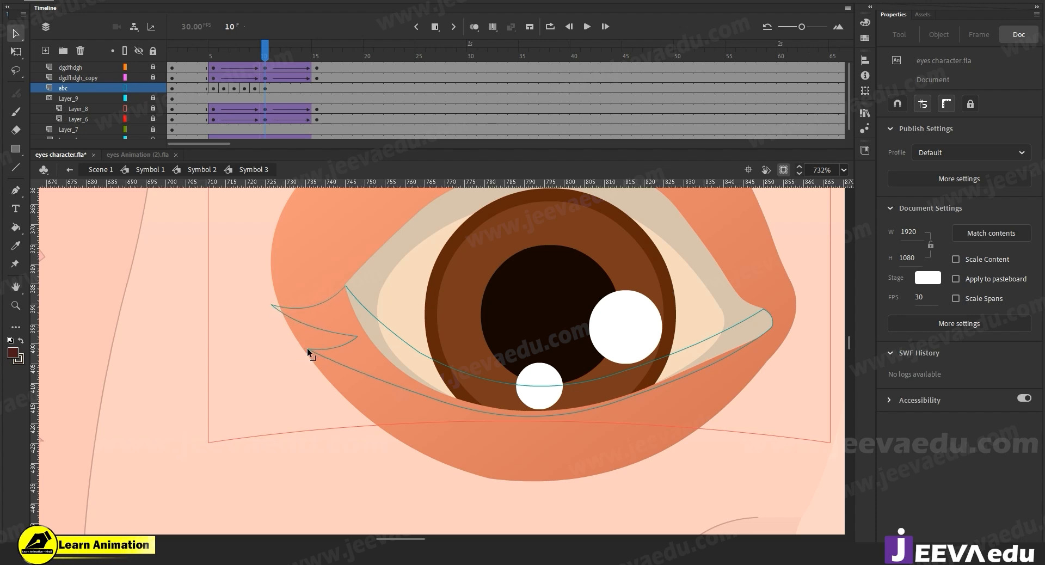
Step: Try to form a third outer tip on the left eyelash's lower edge
left_click(368, 375)
left_click(382, 370)
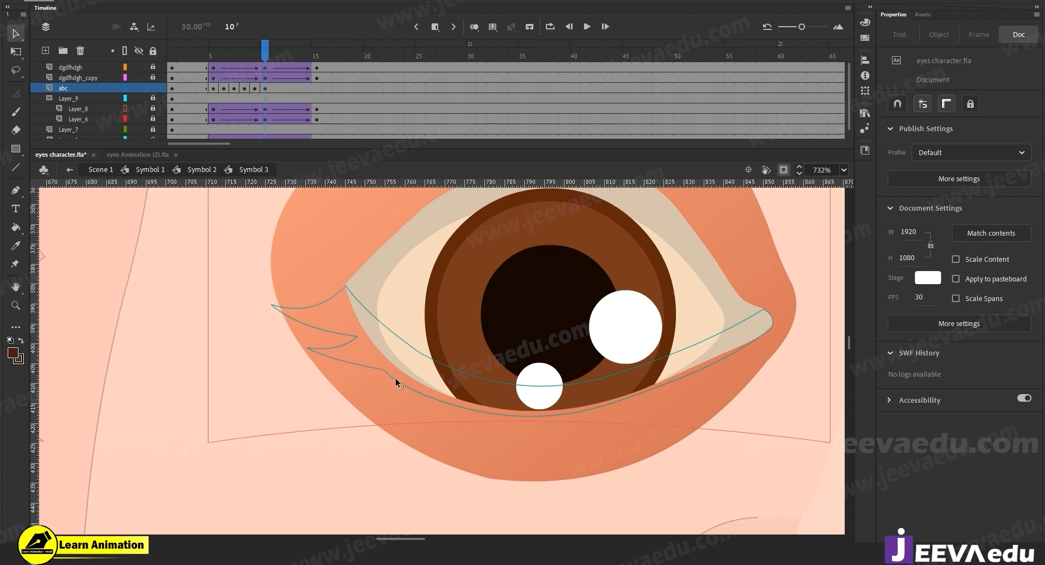
key("z")
left_click(491, 366, "alt")
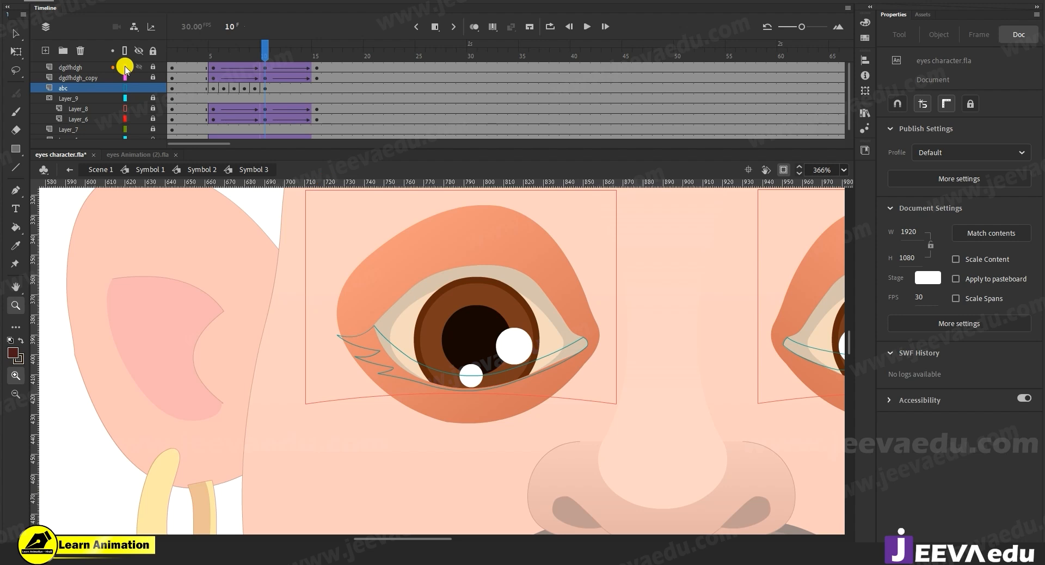
left_click(440, 381)
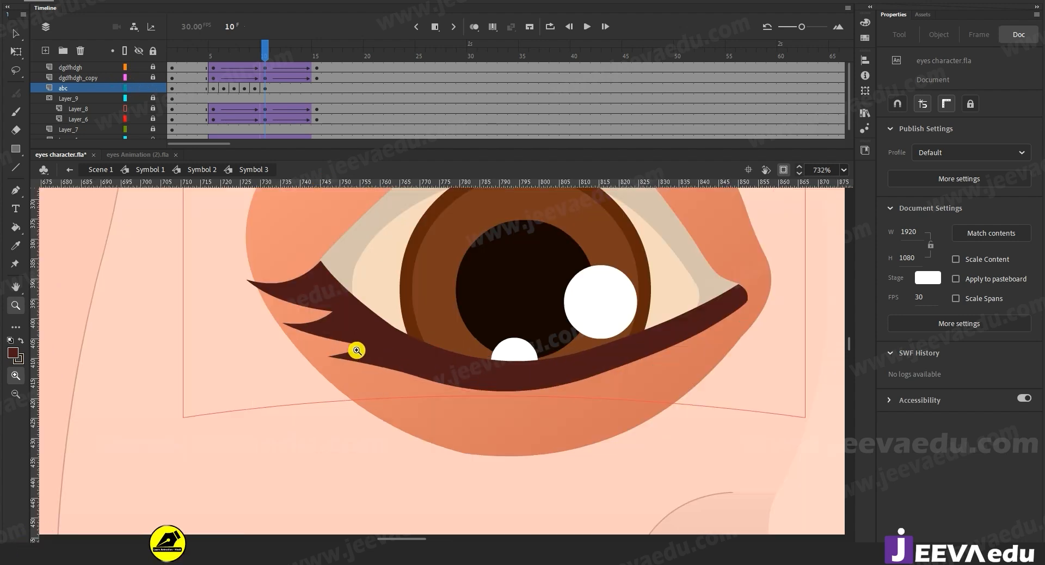
key("v")
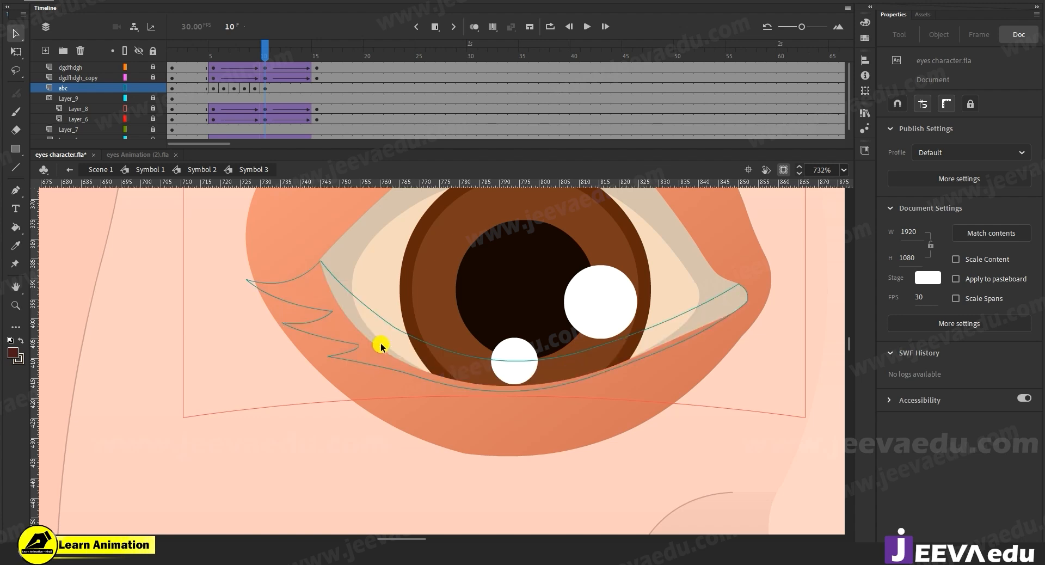
left_click_drag(381, 343, 387, 355)
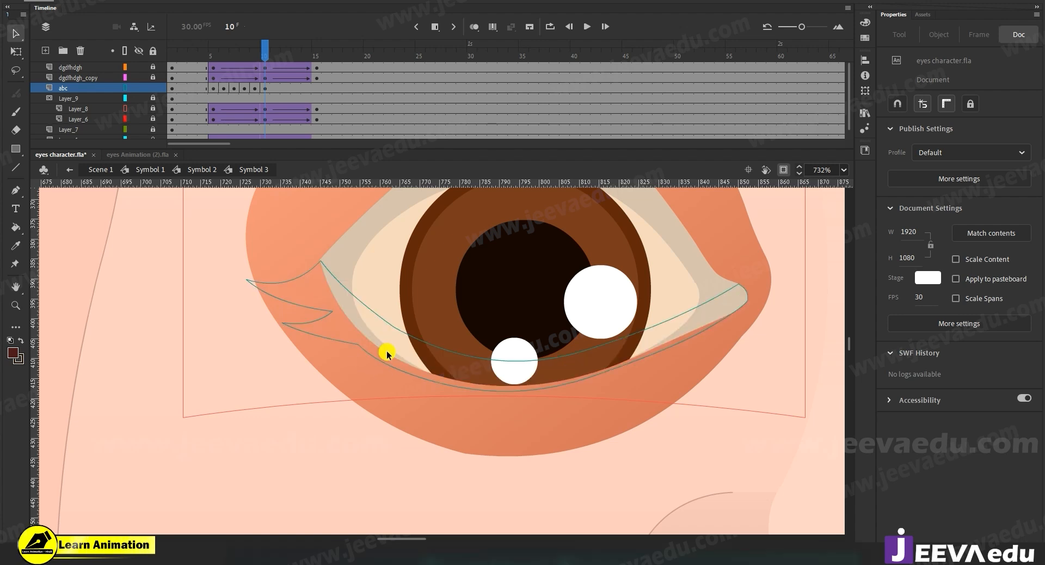
Step: Show the abc layer filled, shift the notch between the left eyelash's tips outward and raise the upper outer tip
left_click(125, 88)
left_click_drag(332, 311, 322, 311)
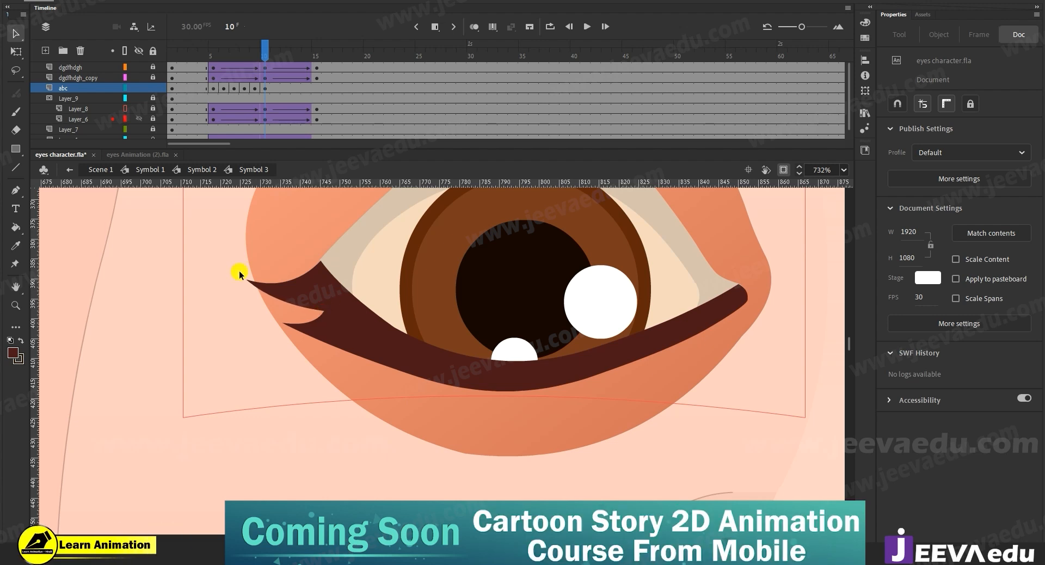
mouse_move(245, 280)
left_mouse_down()
mouse_move(235, 282)
mouse_move(282, 270)
mouse_move(248, 266)
left_mouse_up()
Step: Bend the right eyelash's lower edge down on frame 10 to follow the right eye's lower lid
key("ctrl+space")
left_click(330, 333, "alt")
left_click_drag(667, 382, 383, 385)
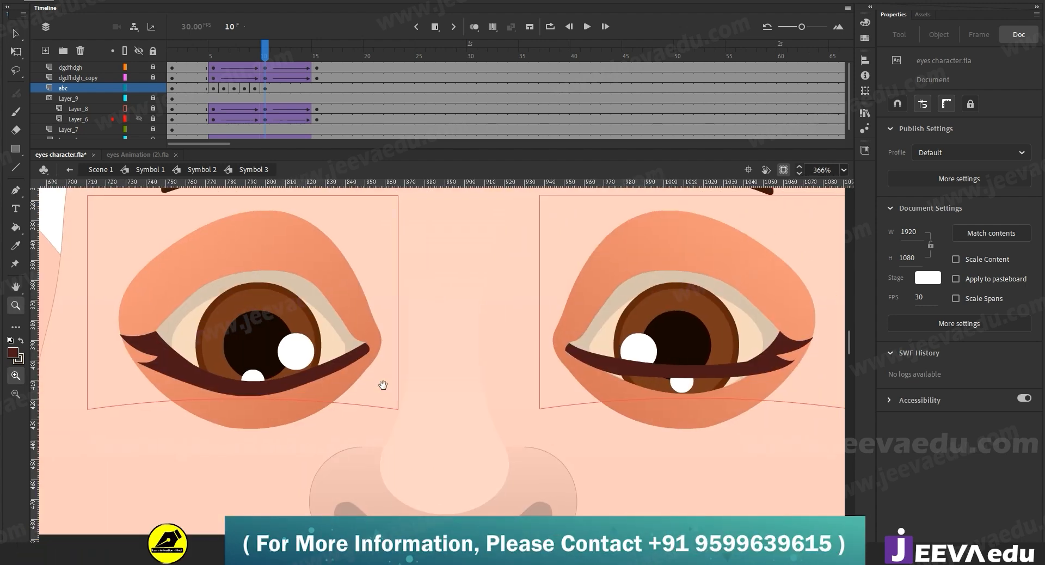
left_click_drag(285, 378, 308, 376)
left_click_drag(773, 362, 588, 367)
left_click(505, 384)
left_click_drag(505, 383, 449, 389)
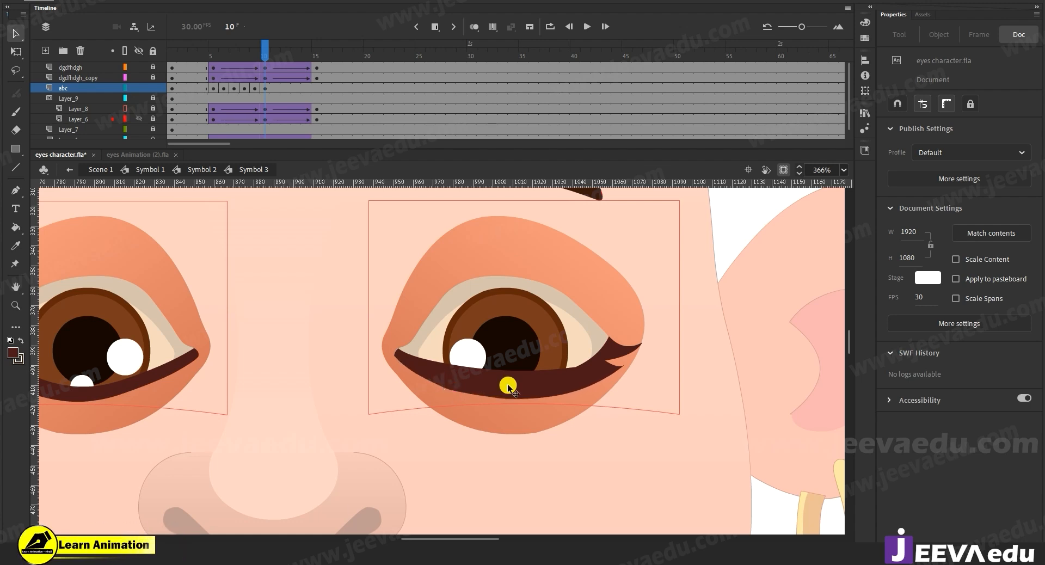
Step: Display the abc layer as outlines and bow the right eyelash's upper edge downward to follow its lower edge
left_click(125, 88)
key("z")
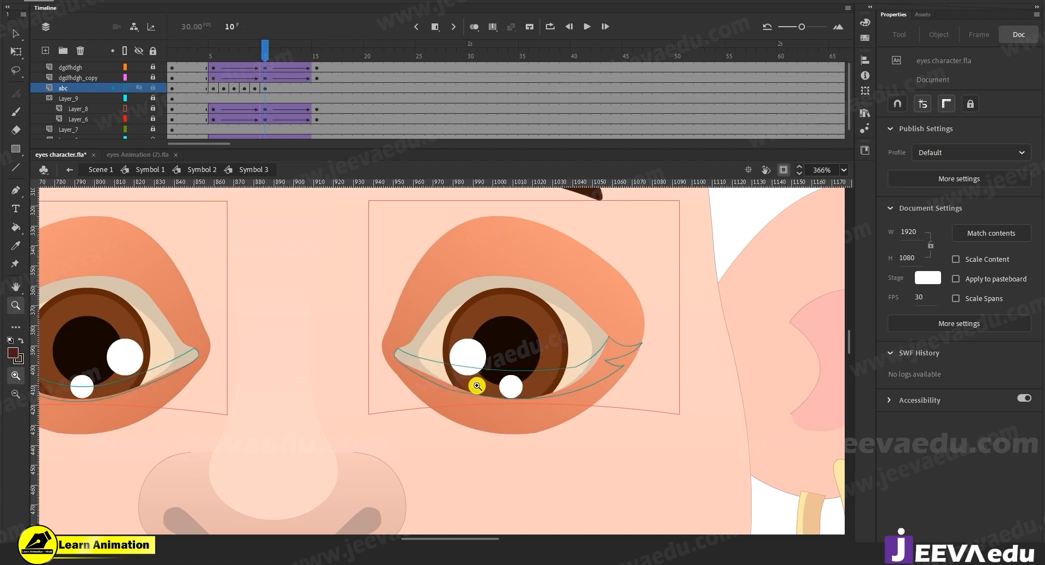
left_click(476, 390)
key("v")
left_click_drag(479, 322, 484, 345)
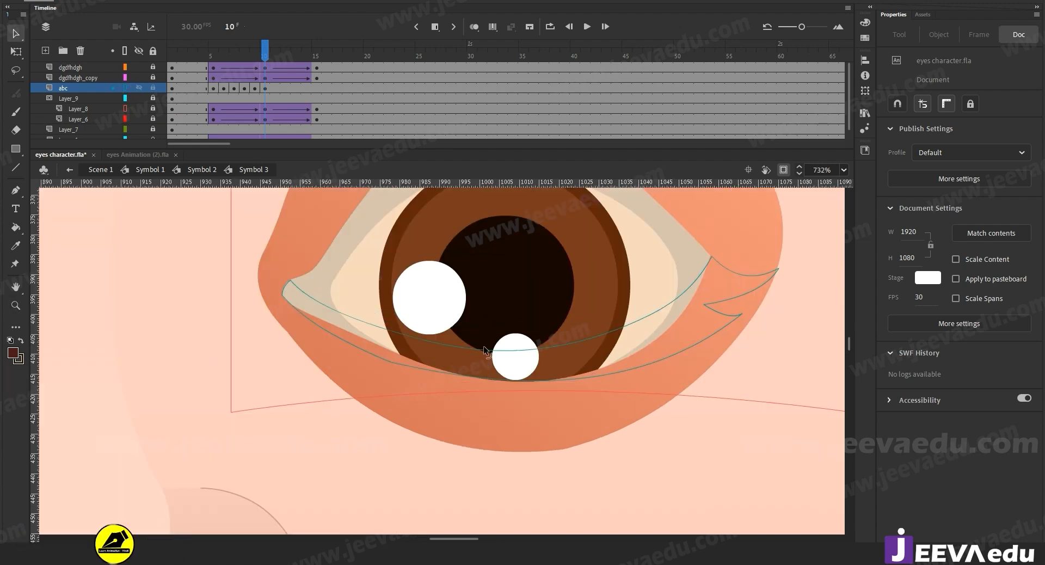
left_click_drag(616, 330, 620, 338)
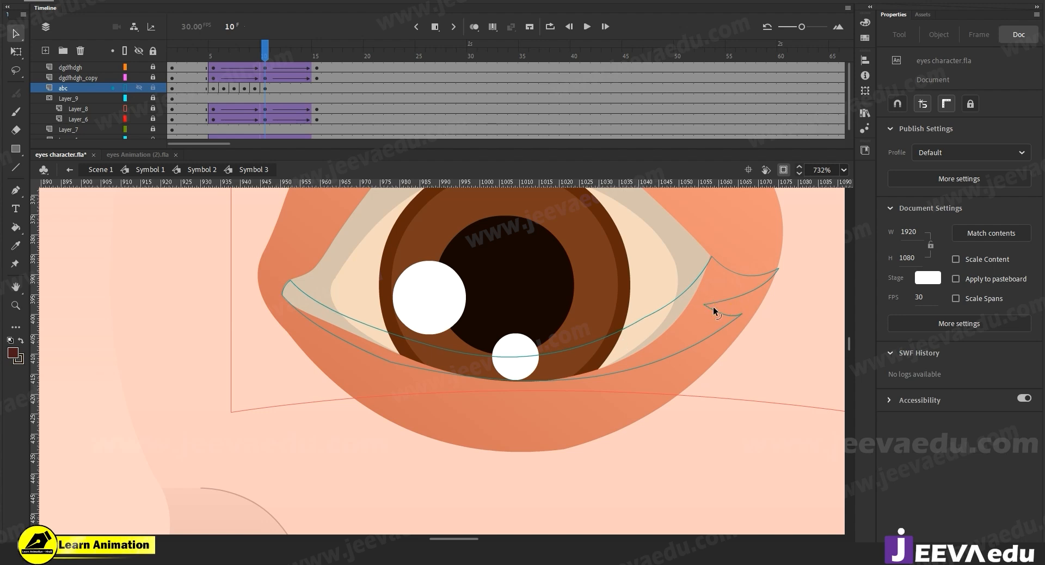
Step: Move the notch and both outer tips of the right eyelash outward and refine the curve of its upper edge
left_click_drag(743, 314, 751, 316)
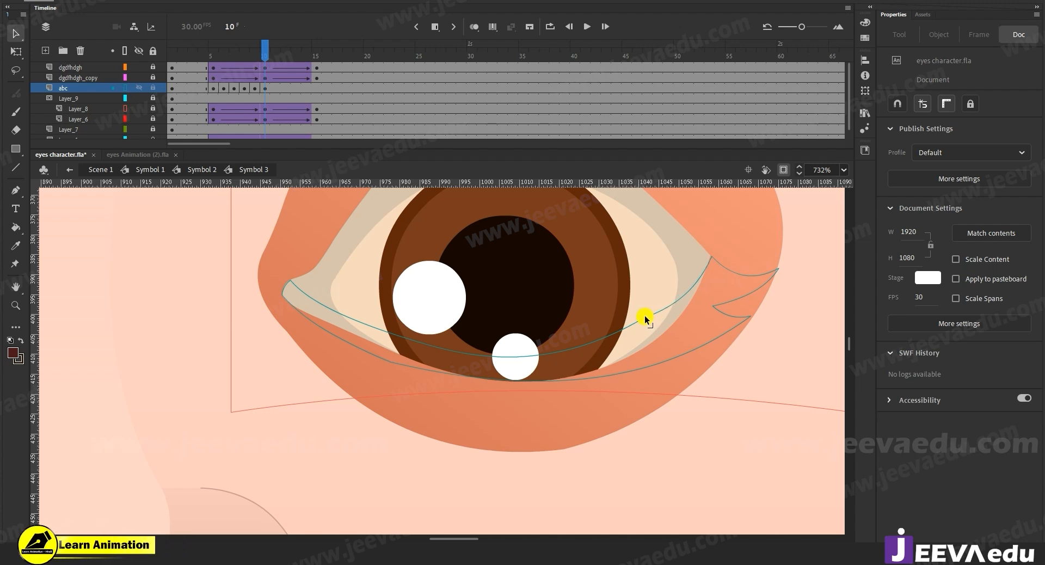
left_click_drag(645, 315, 646, 325)
left_click_drag(779, 268, 743, 272)
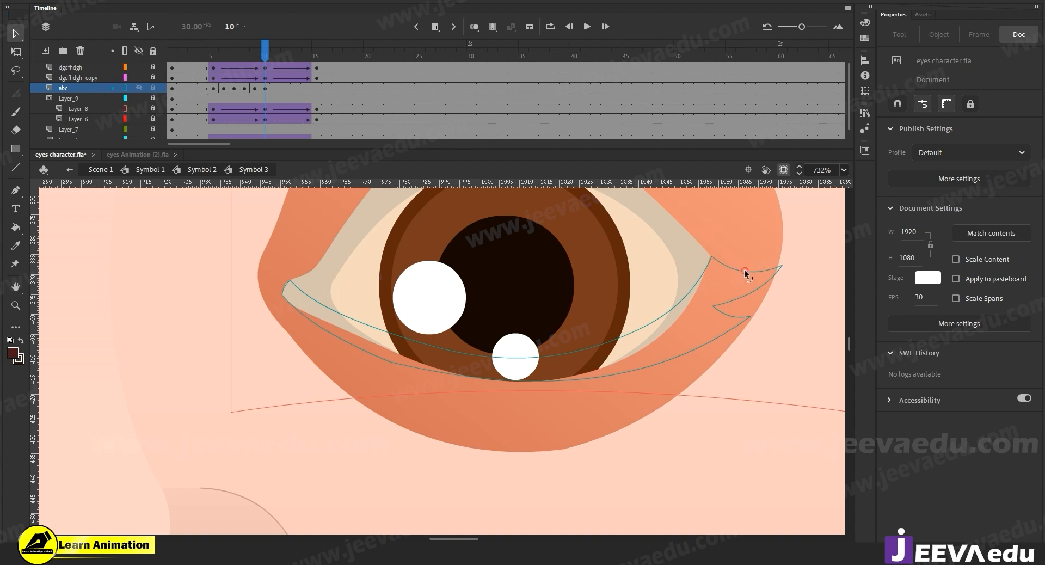
Step: Sketch a sample eyelash with two outer tips below the left eye with the Paint Brush and fill it dark brown
key("z")
left_click(544, 367, "alt")
left_click_drag(564, 416, 688, 413)
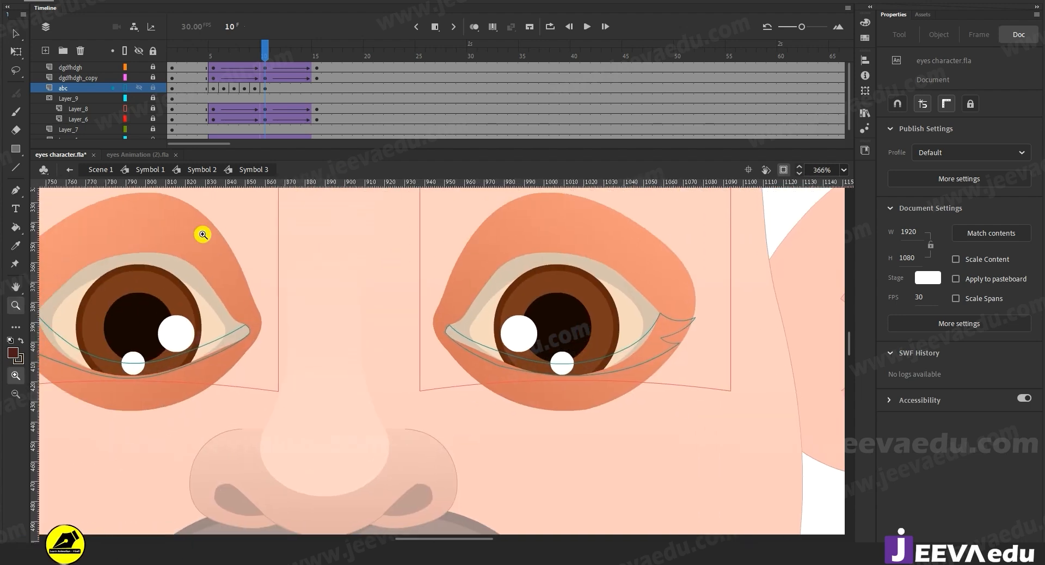
left_click_drag(373, 397, 462, 408)
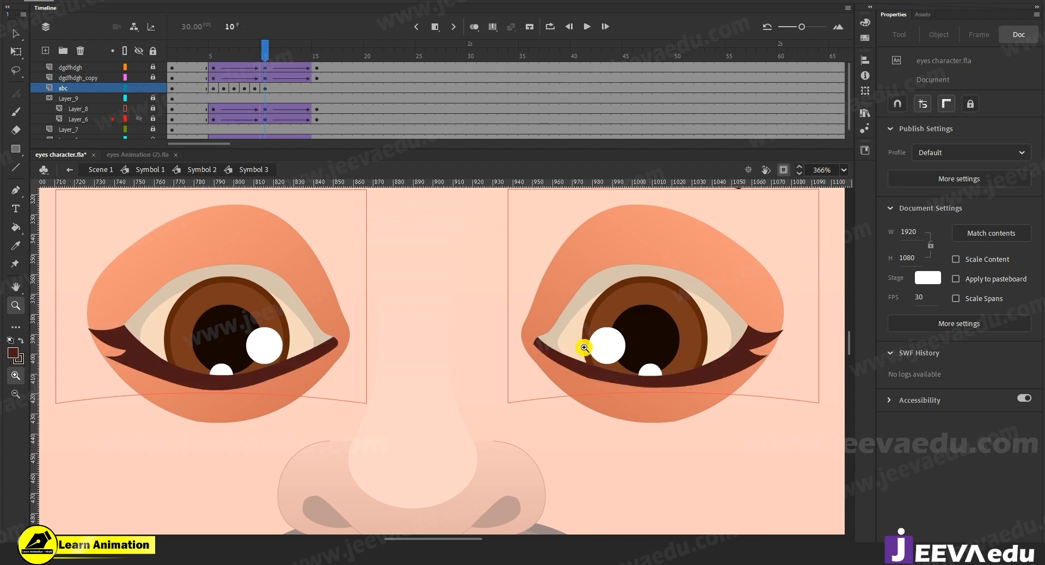
left_click_drag(498, 434, 526, 406)
key("y")
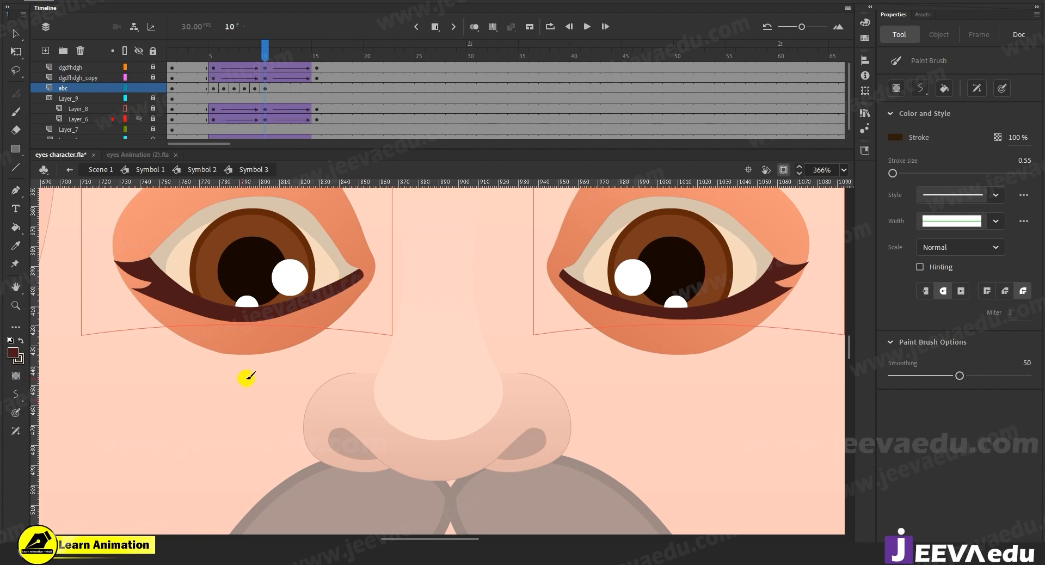
left_click_drag(222, 427, 252, 431)
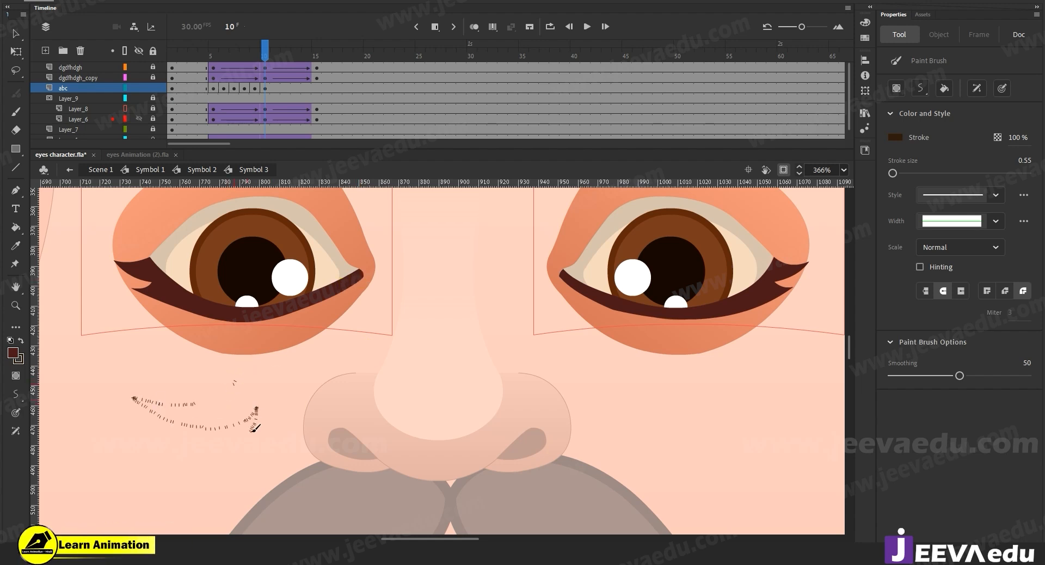
left_click_drag(427, 368, 290, 383)
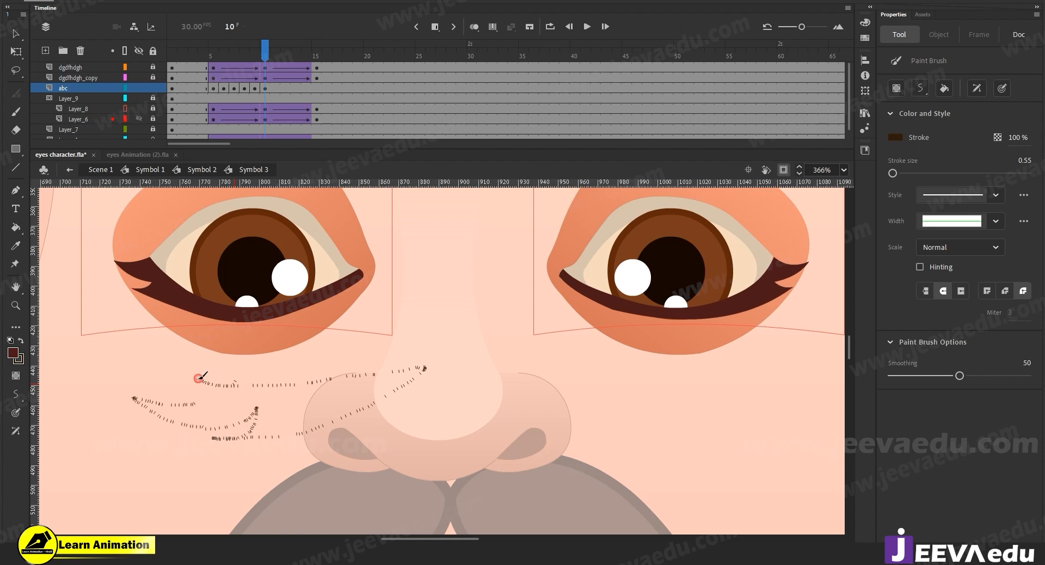
left_click_drag(199, 378, 197, 378)
key("k")
left_click(326, 402)
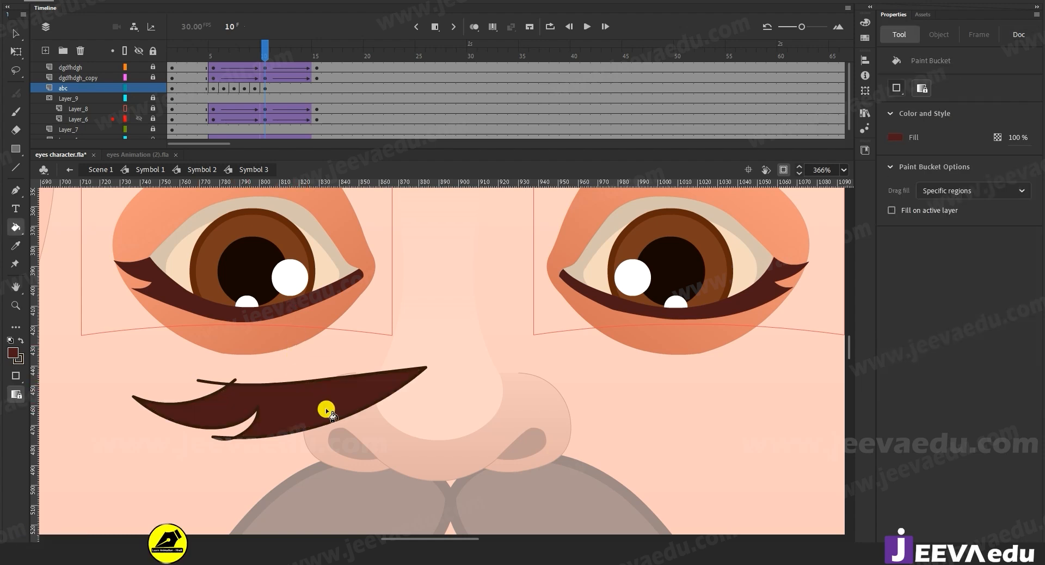
Step: Delete the outline of the sample eyelash and reshape its upper edge, notch and lower outer tip
key("v")
double_click(338, 375)
key("Delete")
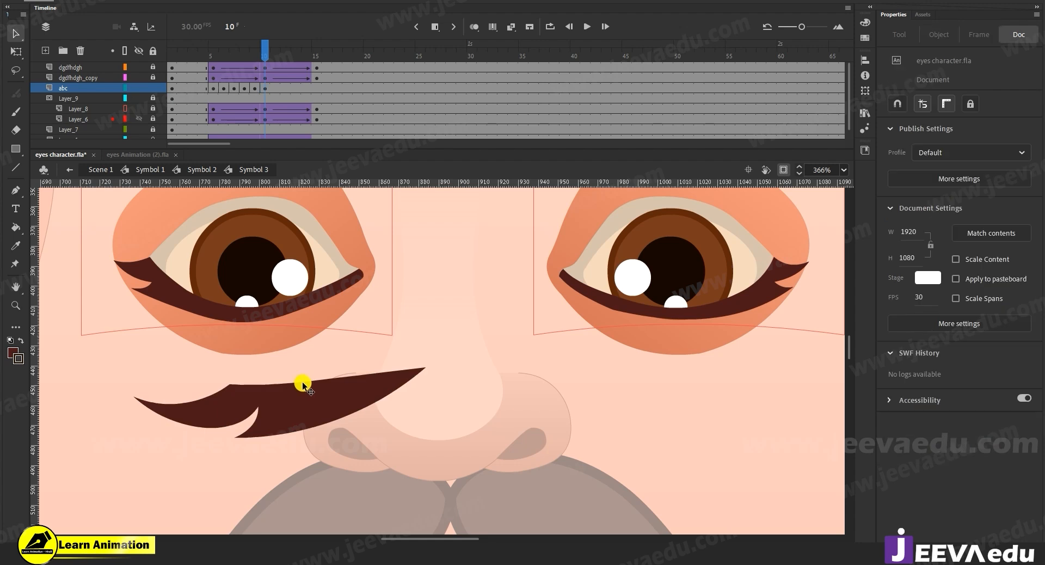
left_click_drag(295, 384, 315, 393)
left_click(251, 424)
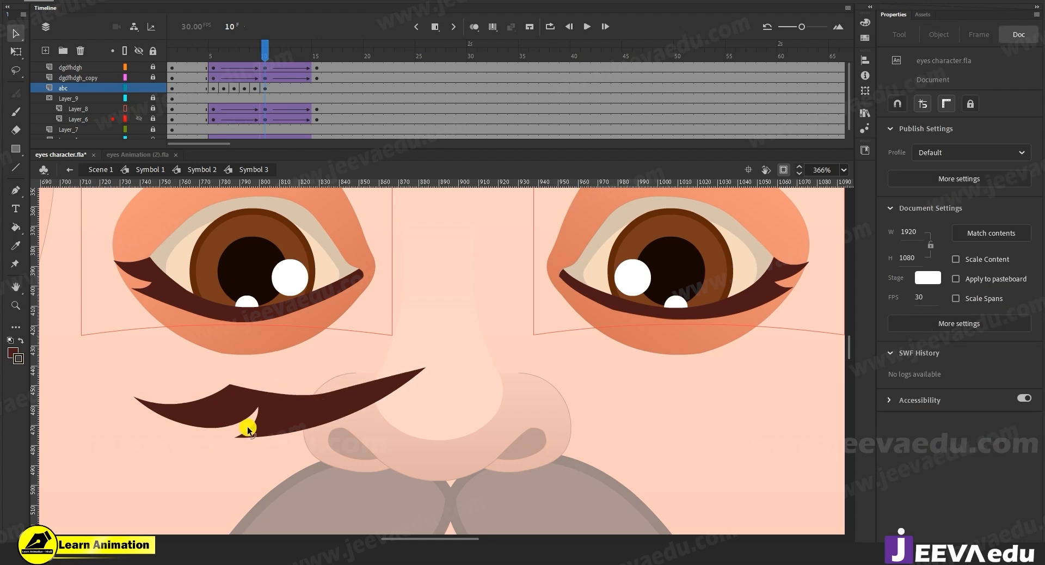
left_click_drag(248, 408, 218, 436)
left_click_drag(285, 430, 280, 436)
Step: Extend the left eyelash's outer tip slightly outward on frame 10 and delete the sample eyelash below the eye
left_click(332, 417)
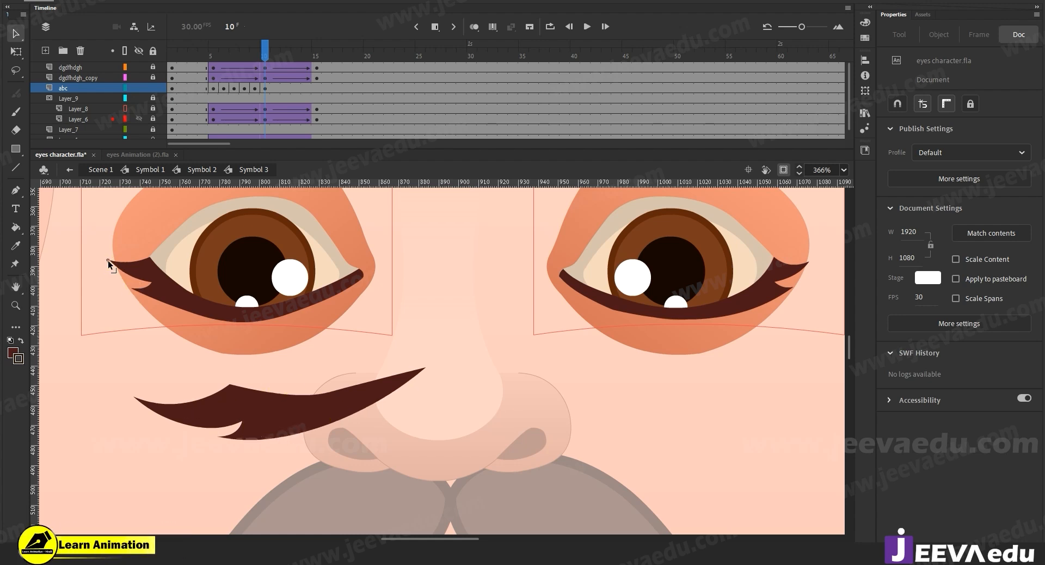
left_click_drag(378, 376, 369, 384)
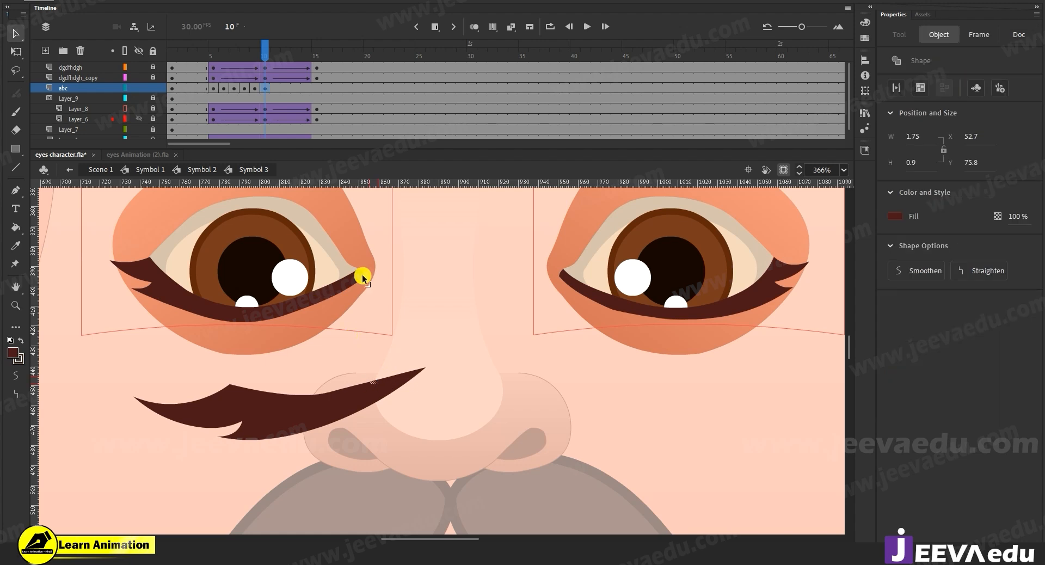
left_click(355, 403)
key("Delete")
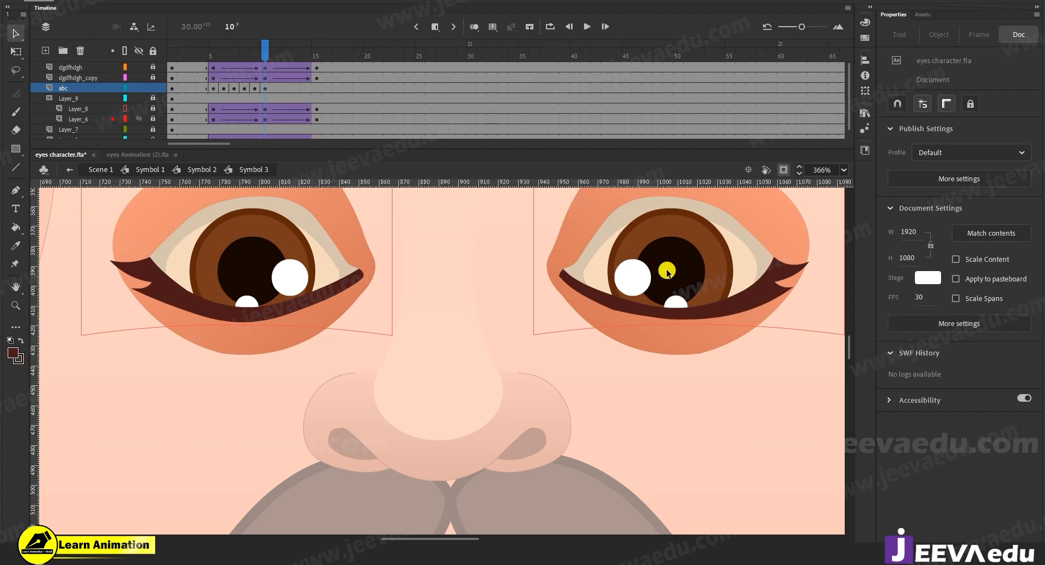
Step: Show Layer_8 and Layer_6 in full colour again and review the eyelashes against the lids from frame 10 back through frames 6 to 8
left_click(126, 108)
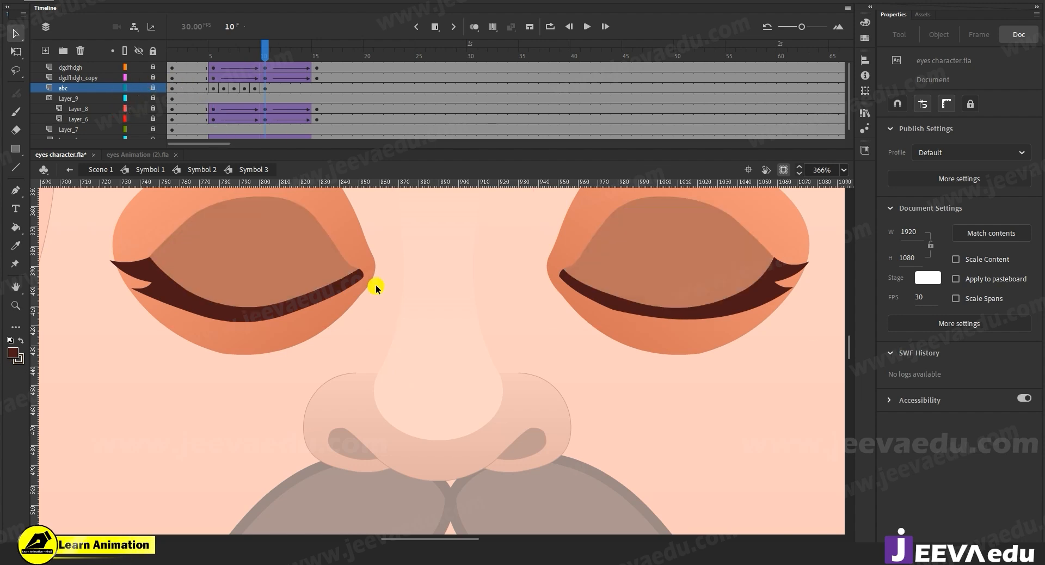
left_click_drag(849, 349, 850, 370)
key("z")
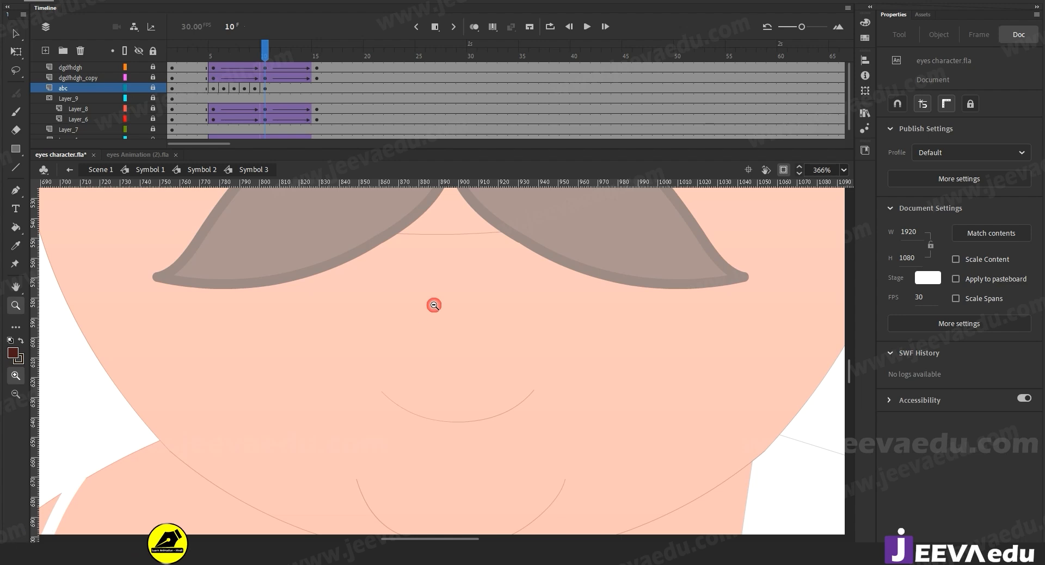
left_click(433, 303, "alt")
left_click(434, 303, "alt")
left_click_drag(481, 343, 469, 371)
left_click_drag(364, 277, 570, 378)
left_click_drag(525, 439, 495, 379)
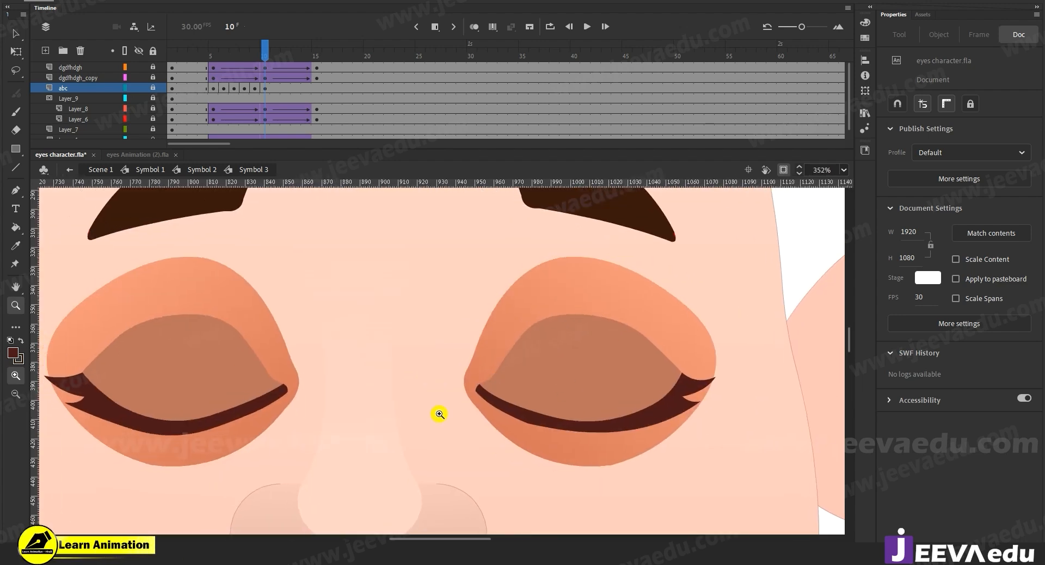
left_click_drag(237, 60, 223, 74)
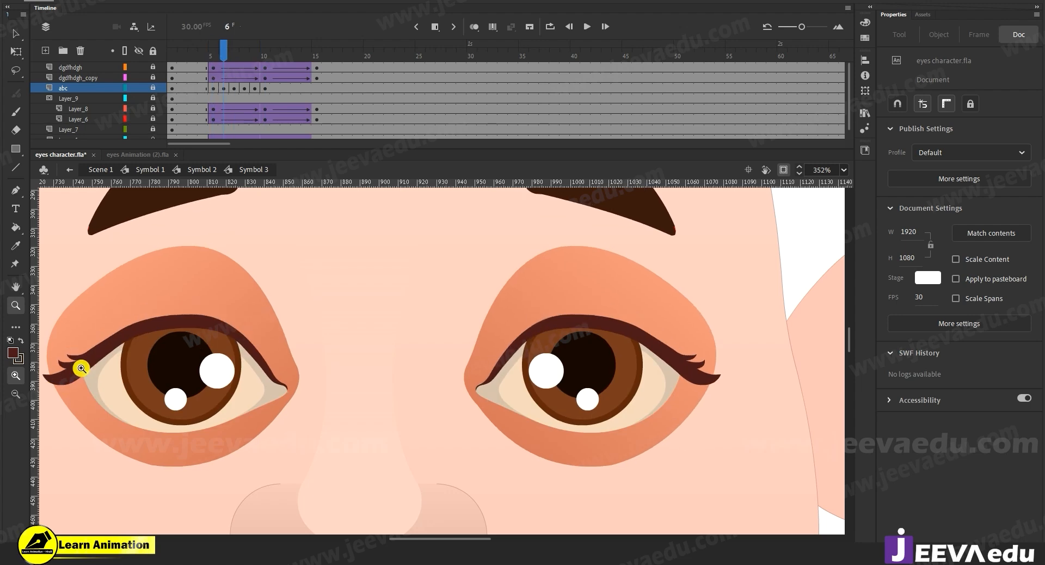
mouse_move(225, 61)
left_mouse_down()
mouse_move(213, 56)
mouse_move(227, 61)
left_mouse_up()
left_click_drag(235, 56, 248, 83)
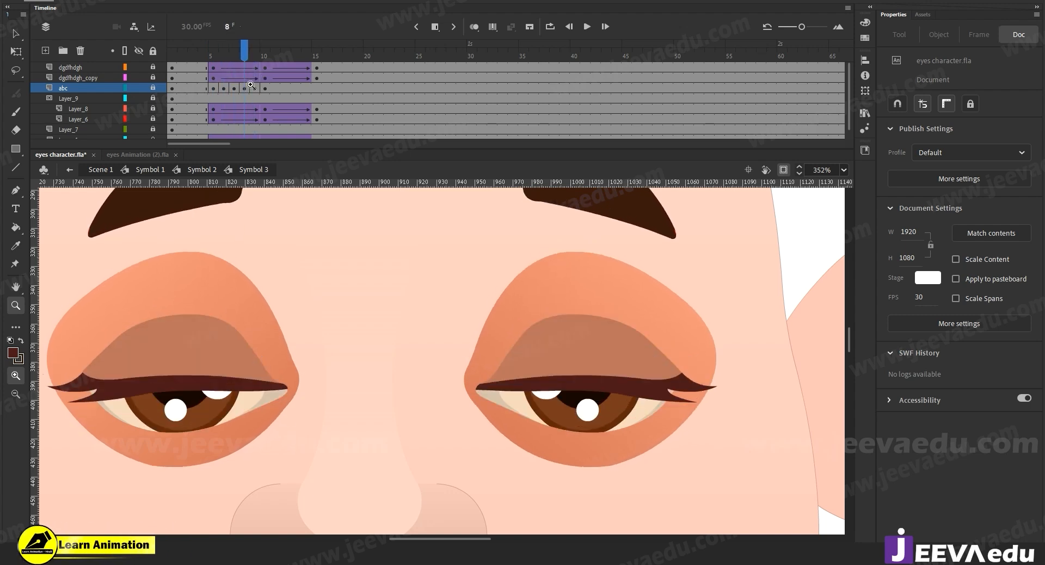
Step: Shorten both outer tips of the left eyelash on frame 8 and narrow the notch between them
left_click(202, 412)
left_click(269, 336)
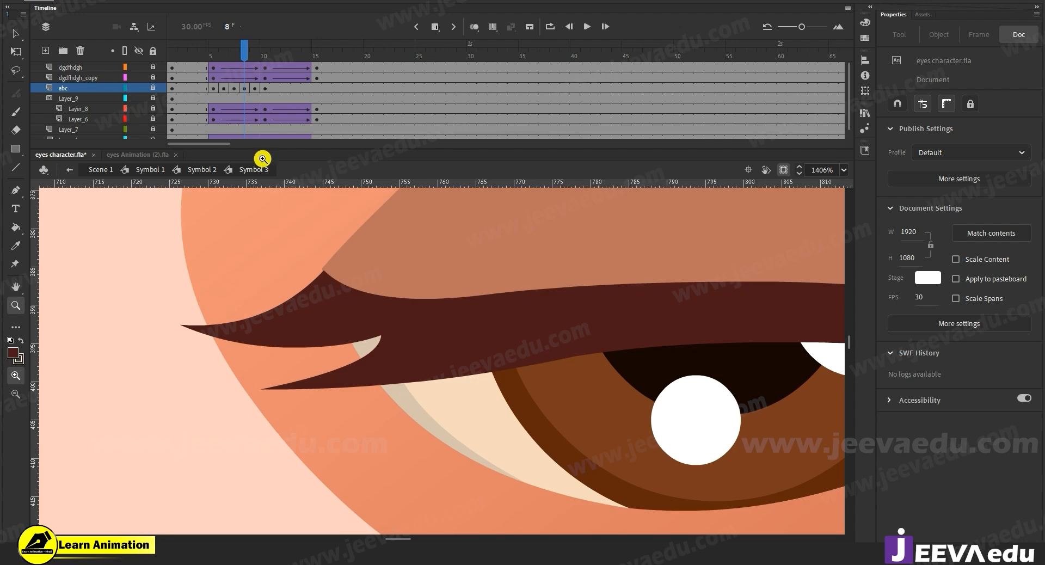
key("v")
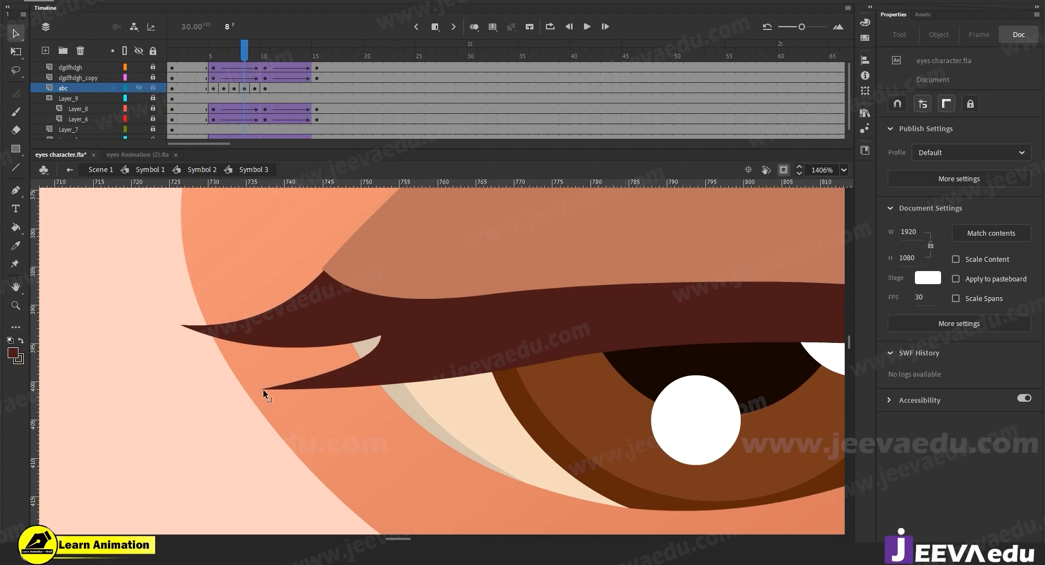
left_click_drag(264, 390, 281, 378)
left_click_drag(374, 340, 385, 318)
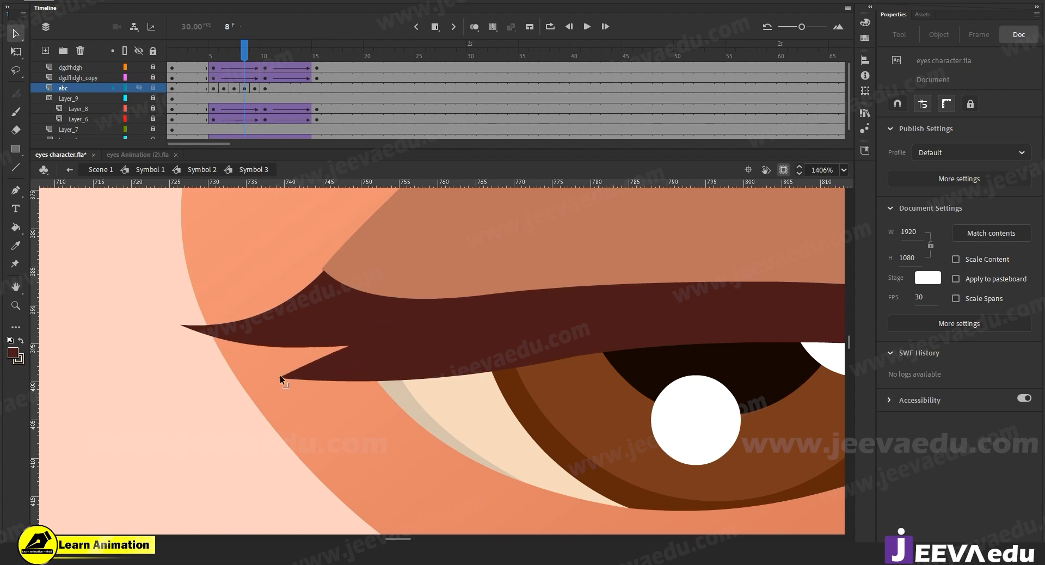
left_click_drag(282, 377, 298, 359)
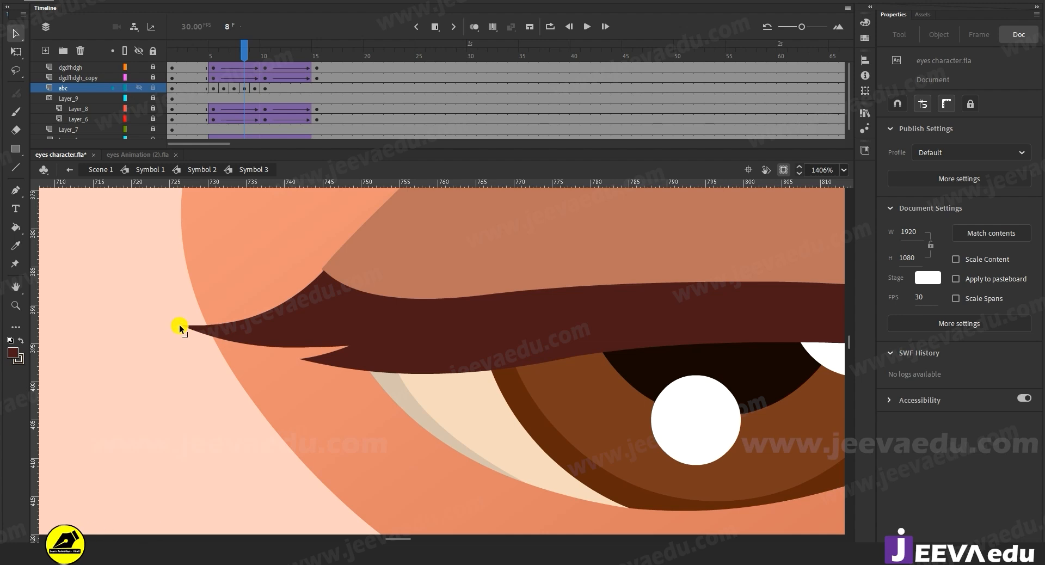
left_click_drag(200, 315, 203, 311)
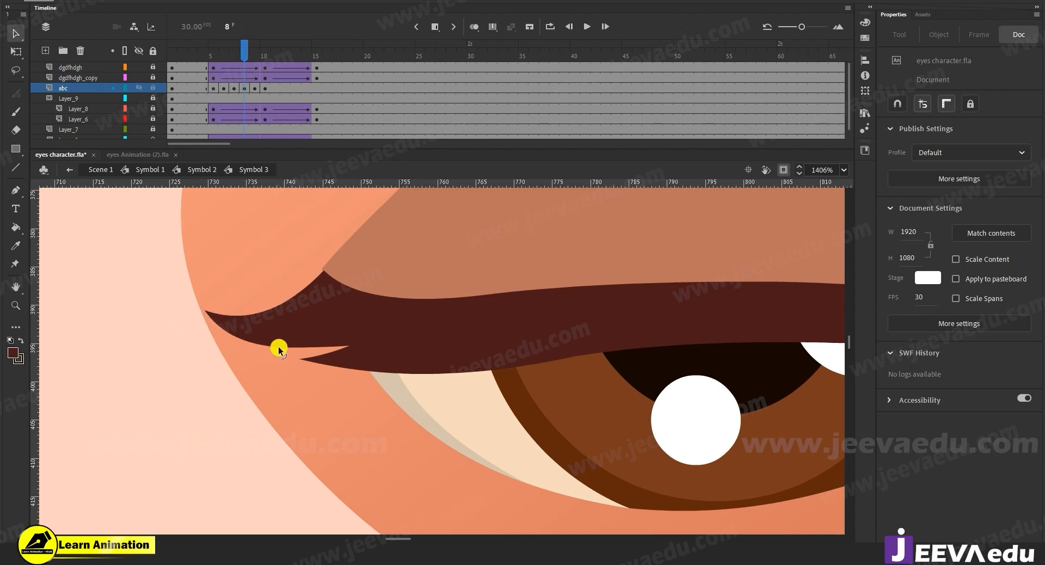
left_click_drag(284, 348, 327, 346)
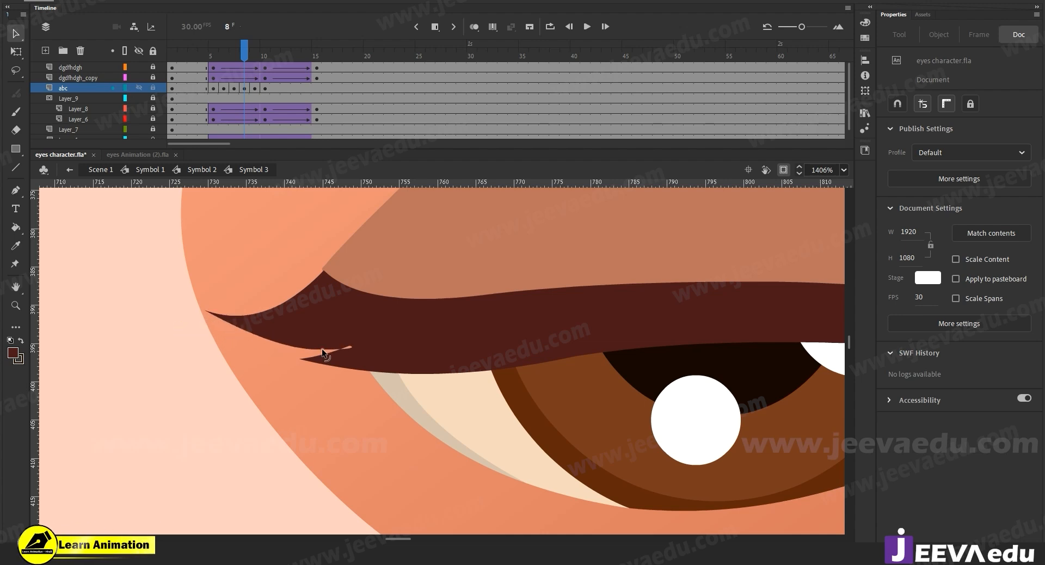
Step: Raise the lower outer tip of the right eyelash on frame 8 and narrow its notch to match the left one
key("z")
left_click(427, 370, "alt")
left_click_drag(605, 385, 376, 400)
left_click_drag(836, 411, 248, 399)
left_click_drag(742, 411, 584, 410)
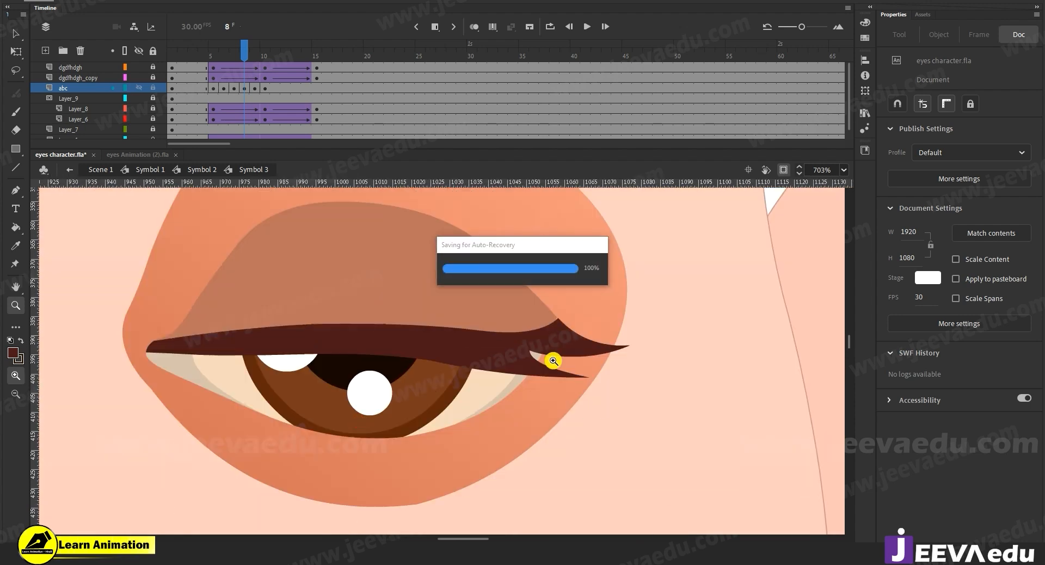
key("v")
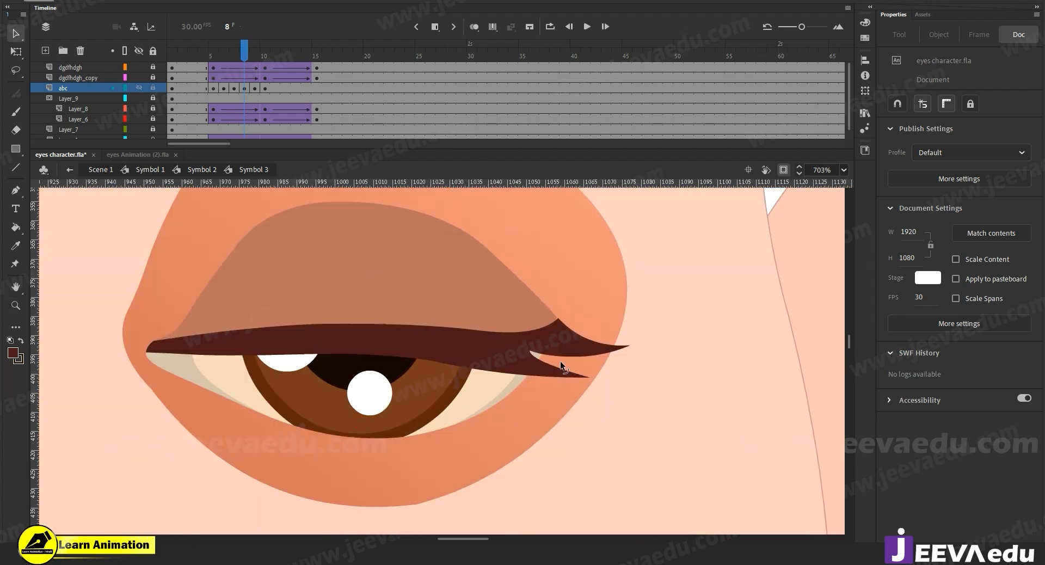
left_click_drag(562, 364, 593, 364)
left_click(622, 351)
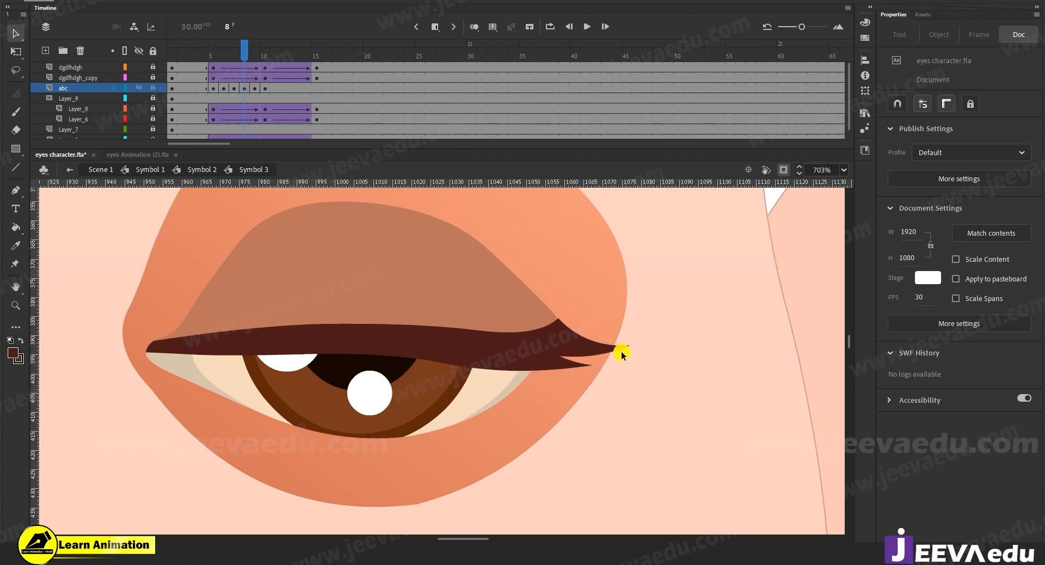
Step: Examine the eyelashes against the closing and reopening lids on frames 8 through 14
key("z")
left_click(338, 397, "alt")
left_click(338, 397, "alt")
left_click_drag(457, 427, 458, 436)
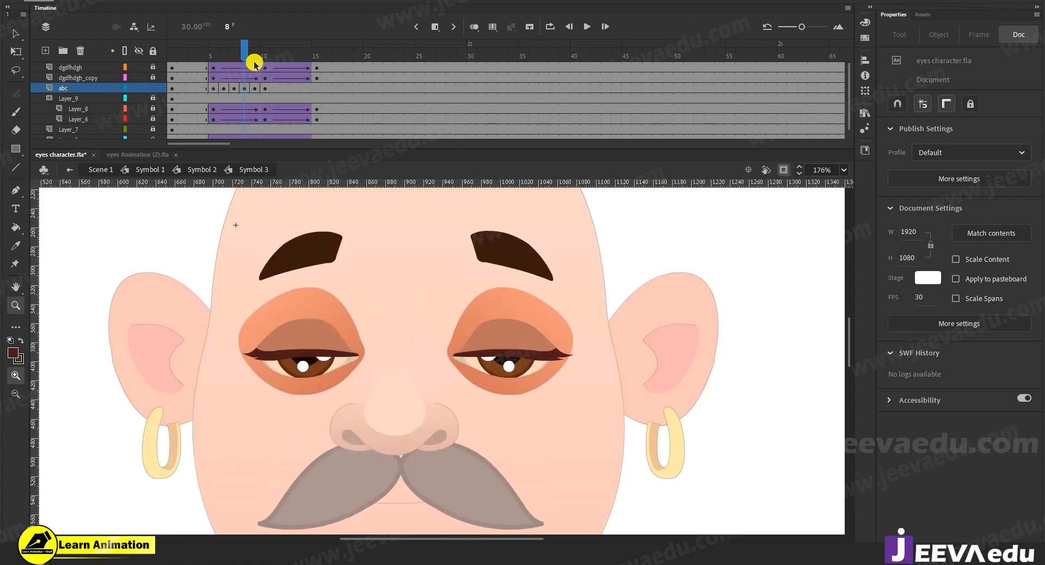
left_click_drag(238, 63, 265, 81)
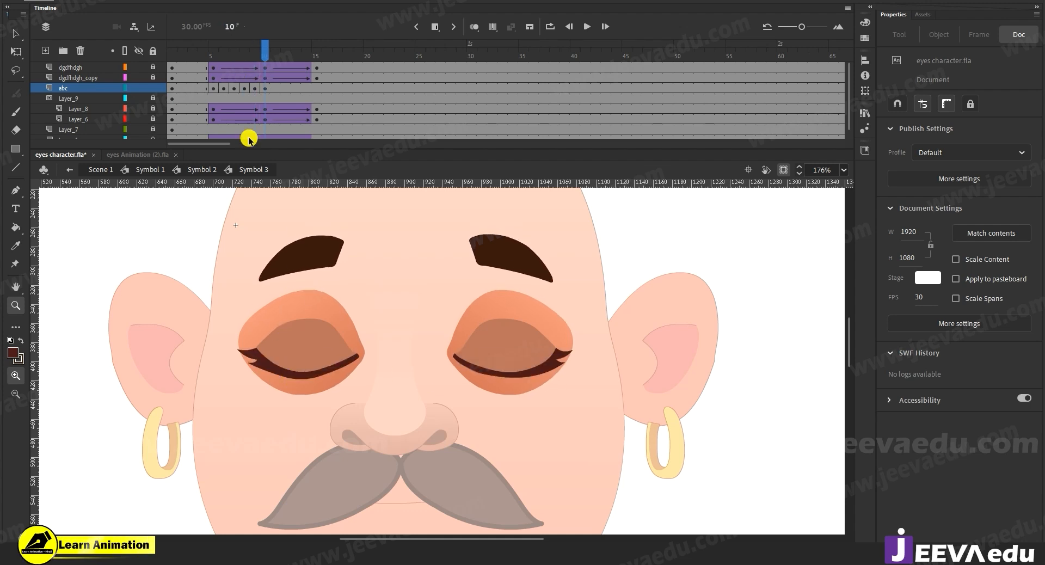
left_click(255, 88)
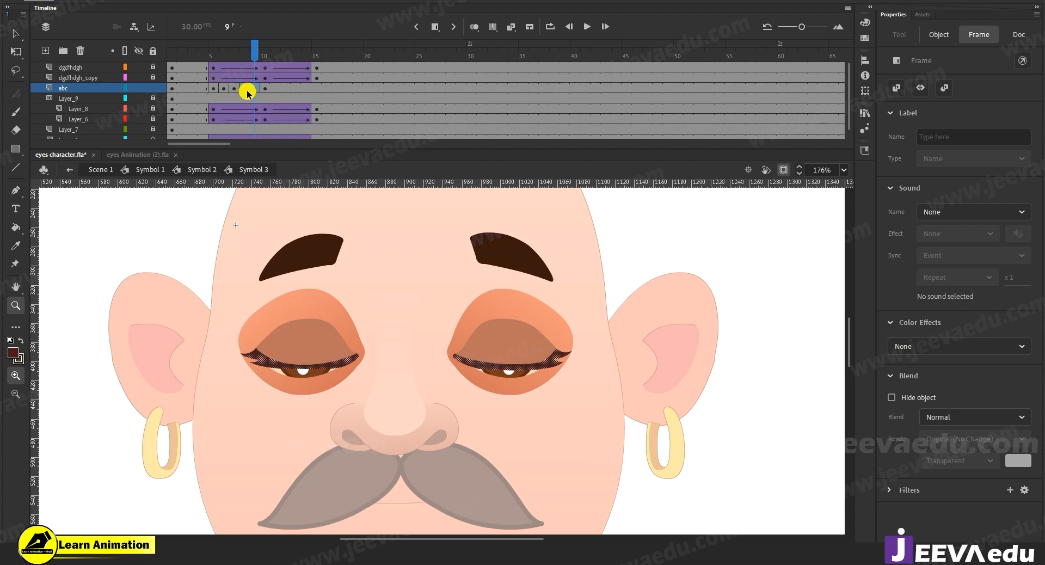
left_click(266, 87)
left_click(275, 88)
left_click(284, 88)
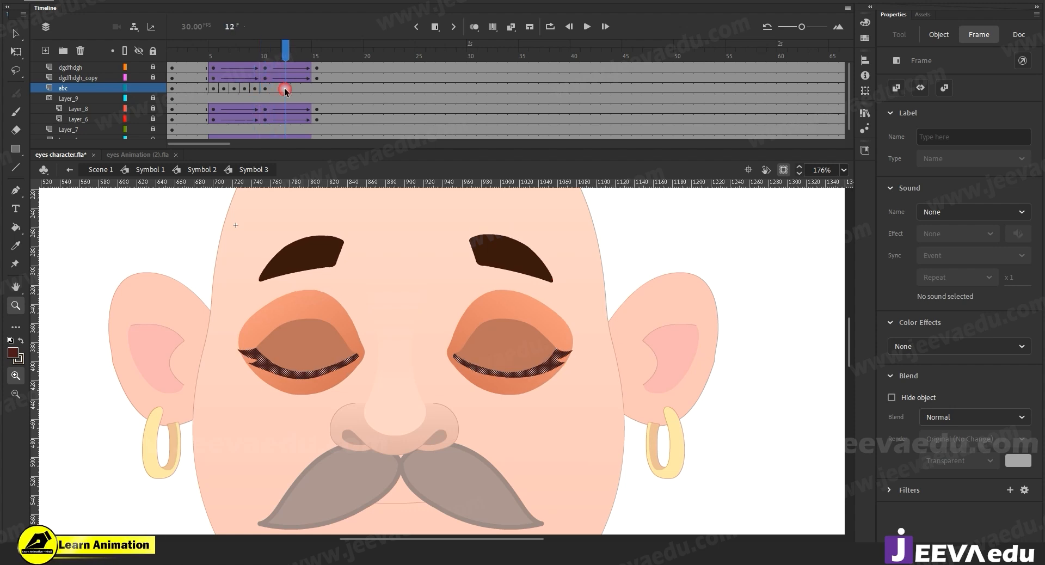
left_click(295, 88)
left_click(306, 88)
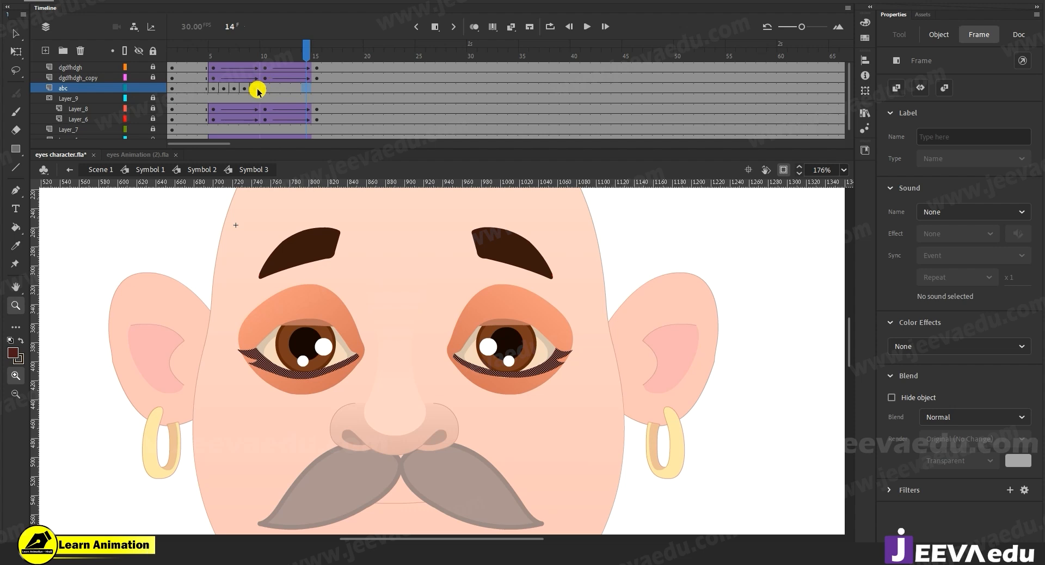
Step: Try to reverse frames 5 to 10 of the abc layer
left_click_drag(263, 89, 215, 90)
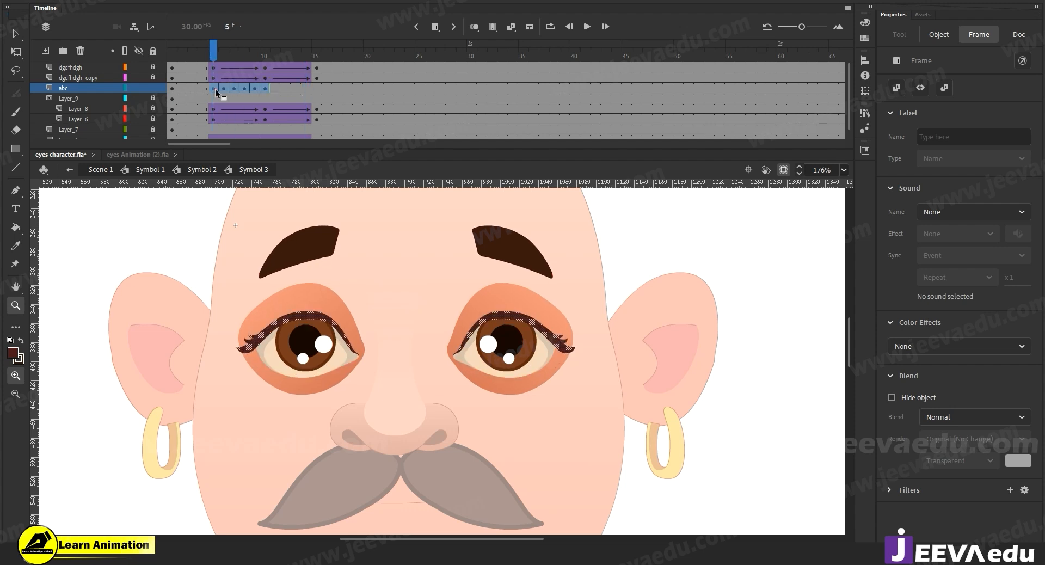
right_click(218, 87)
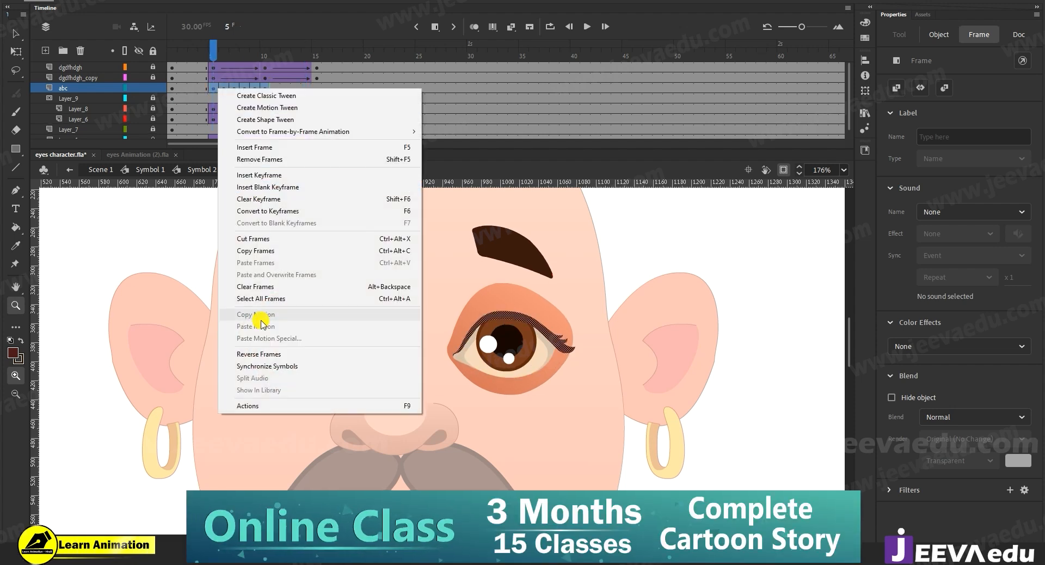
left_click(266, 354)
Step: Duplicate the abc layer's keyframes 9, 8, 7 and 6 to frames 11, 12, 13 and 14 respectively for the eye opening
left_click(255, 87)
left_click(264, 88)
left_click(256, 89)
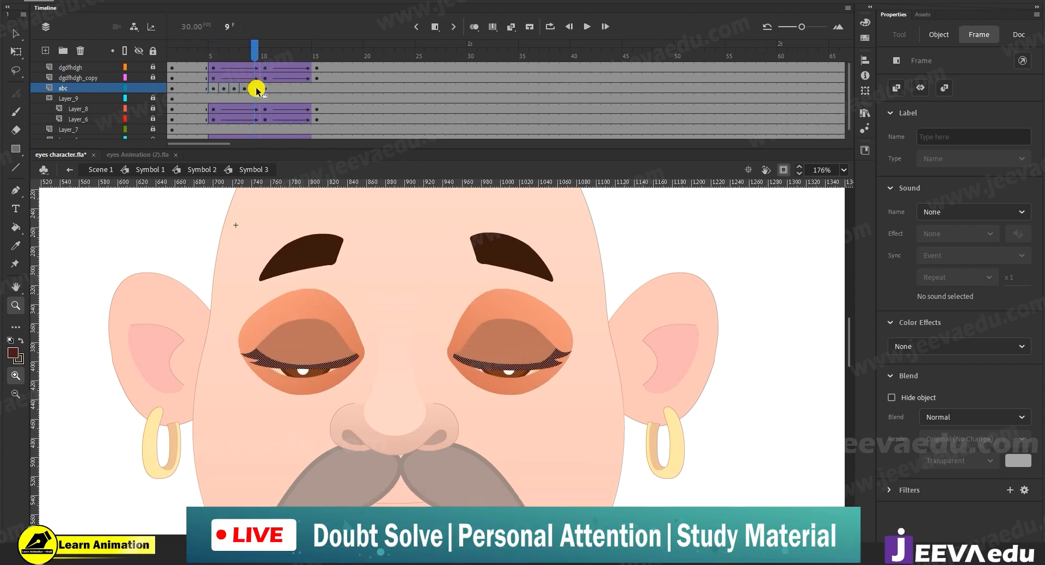
left_click(275, 88)
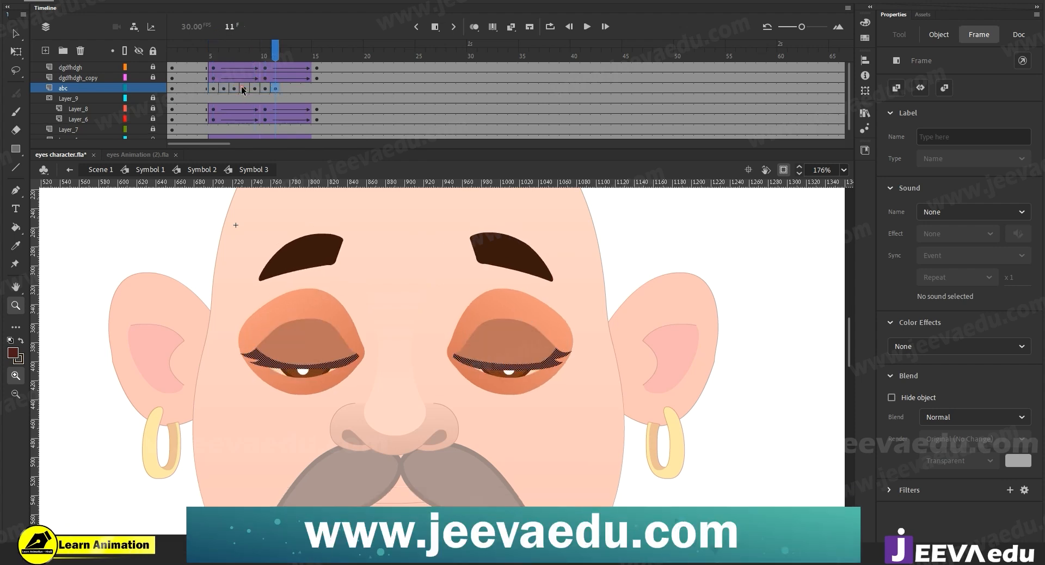
left_click(246, 92)
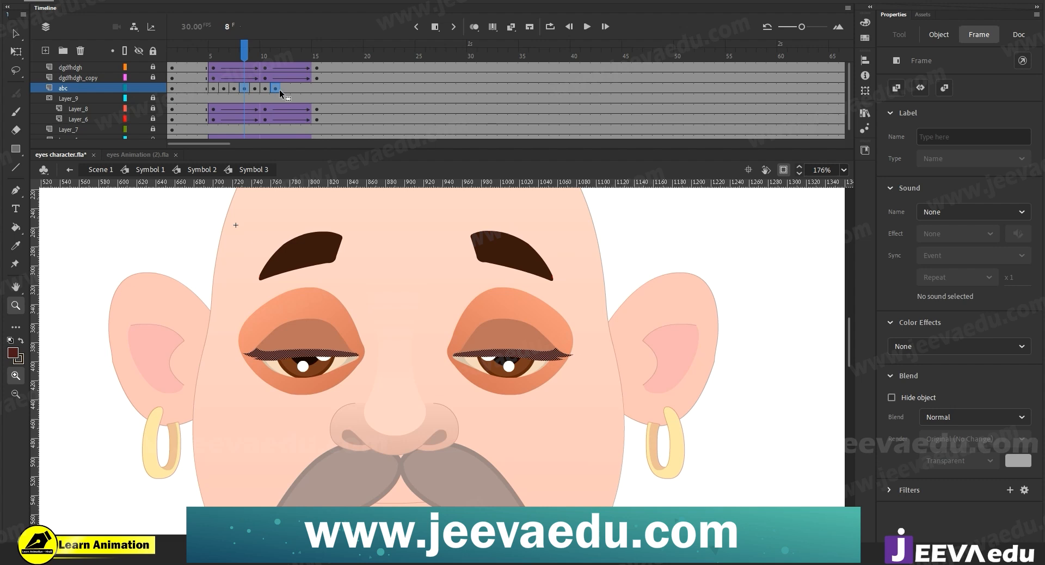
left_click(234, 87)
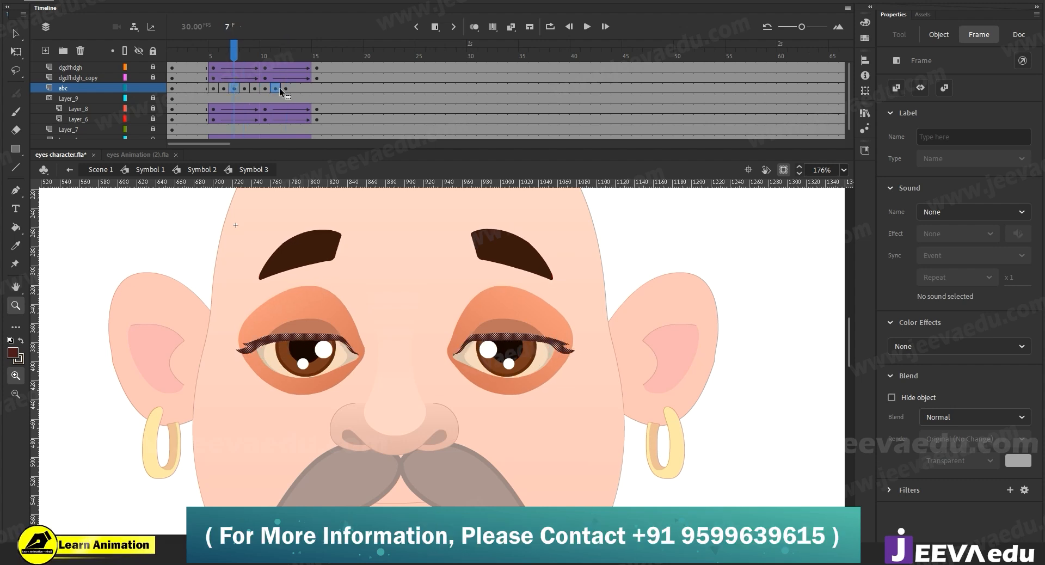
left_click_drag(299, 88, 300, 88)
left_click(223, 88)
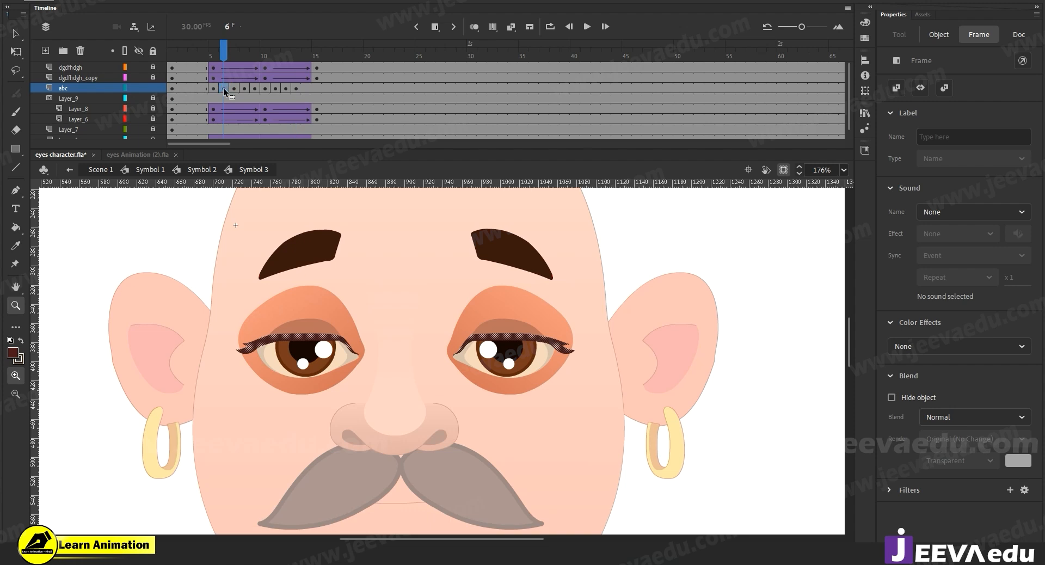
left_click_drag(222, 84, 305, 85)
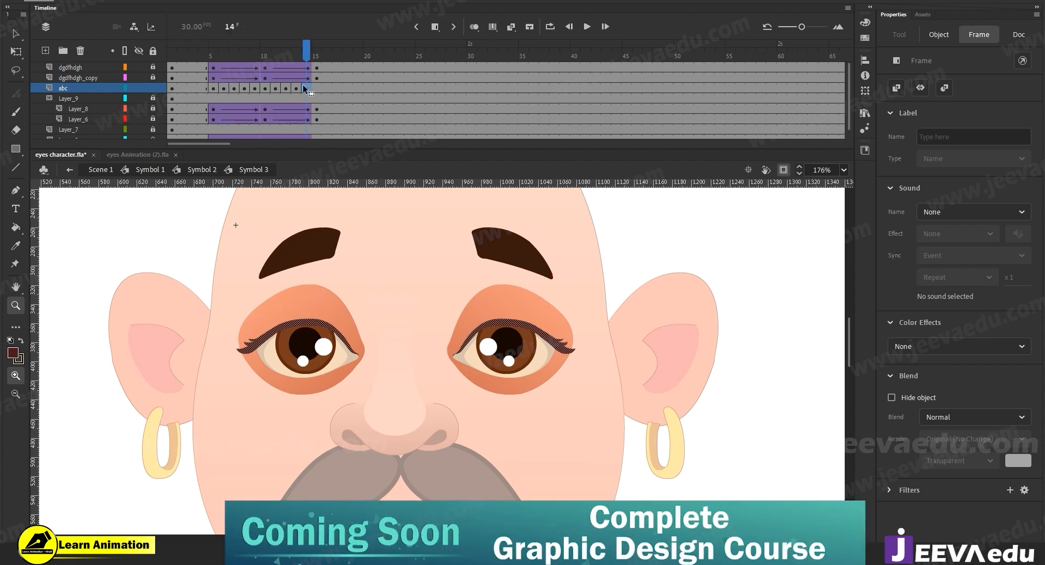
Step: Duplicate the abc layer's frame 5 keyframe to frame 15 and return to frame 10
left_click(215, 88)
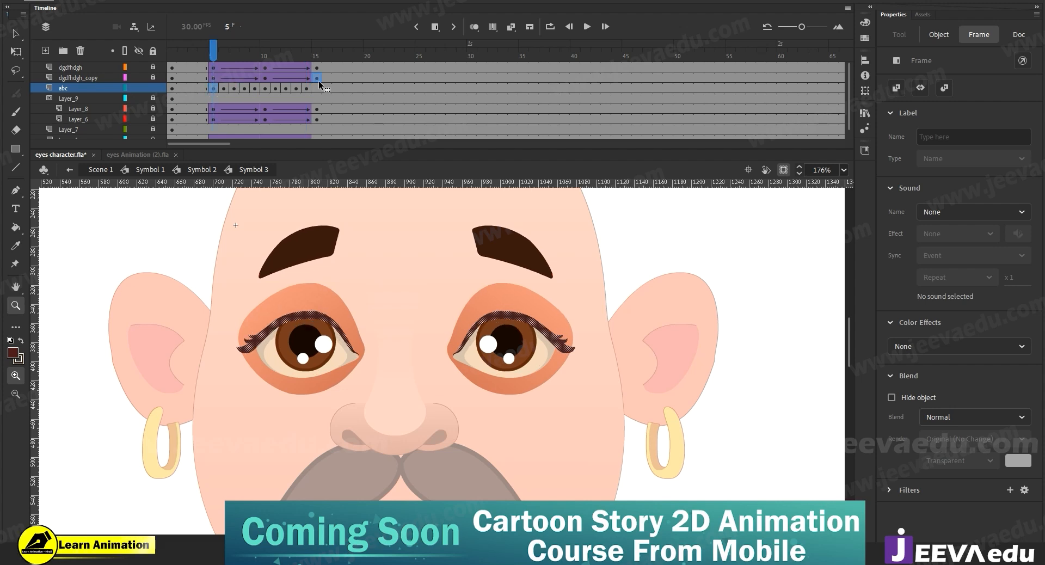
left_click_drag(316, 83, 271, 64)
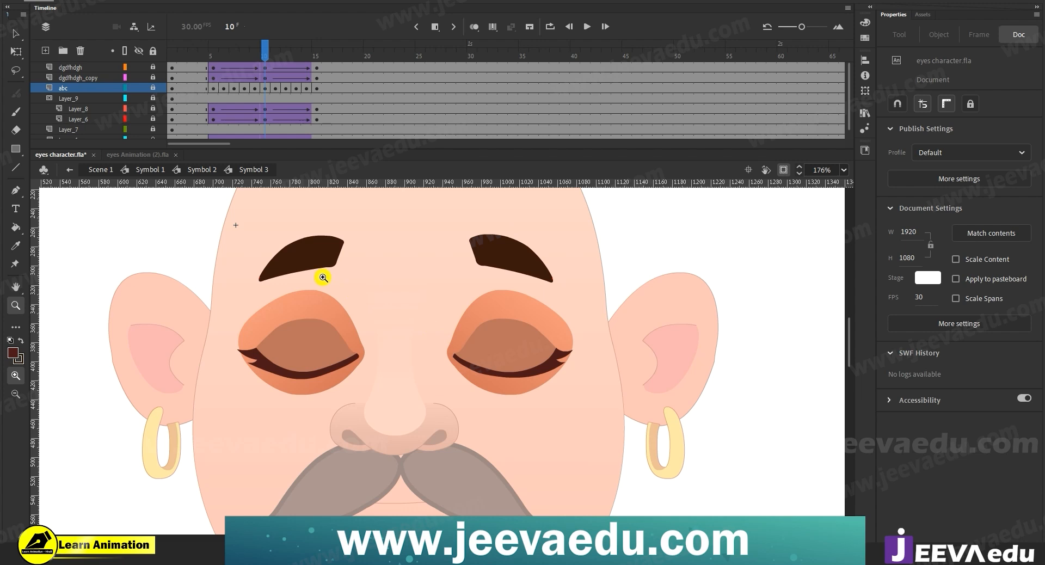
left_click_drag(243, 222, 567, 432)
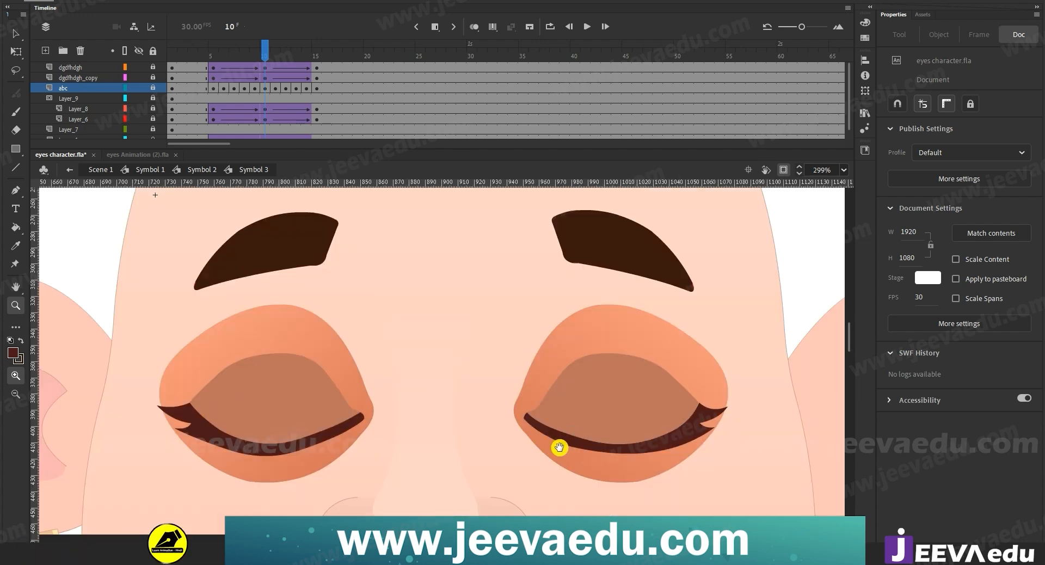
Step: Scrub and play the blink inside Symbol 3 to check the eyelashes through closing and reopening
left_click(271, 64)
left_click(213, 80)
left_click_drag(222, 80, 199, 113)
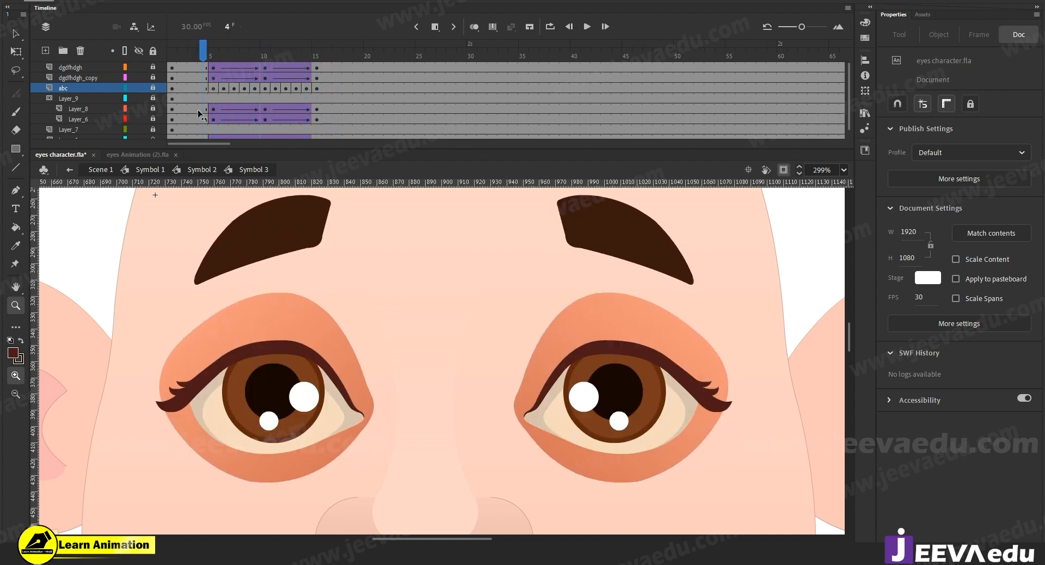
key("Return")
Step: Go back up to Symbol 2 and play the blink from frame 1 to check it on the full-colour face
left_click(199, 169)
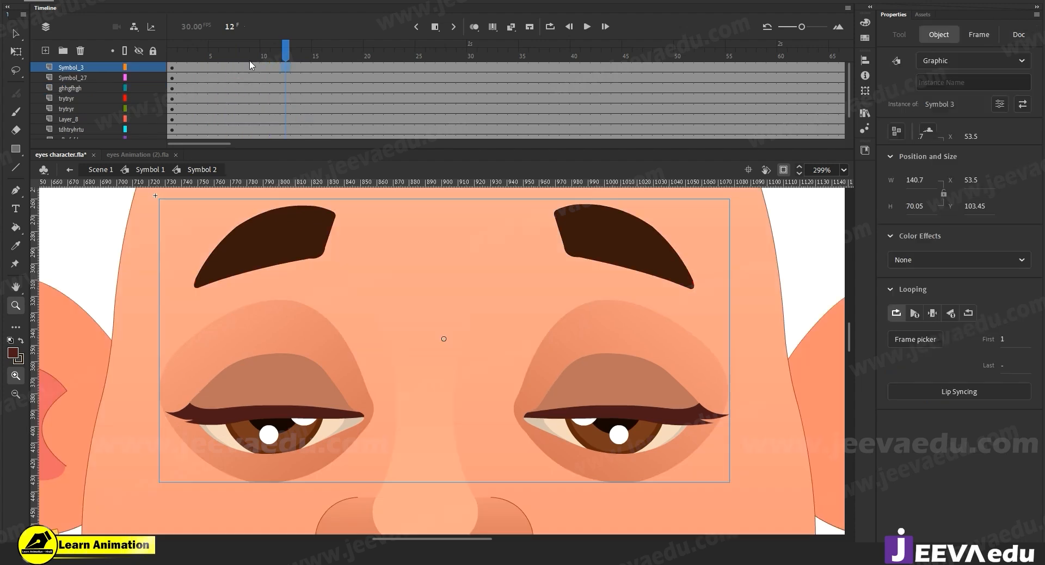
left_click_drag(248, 58, 89, 104)
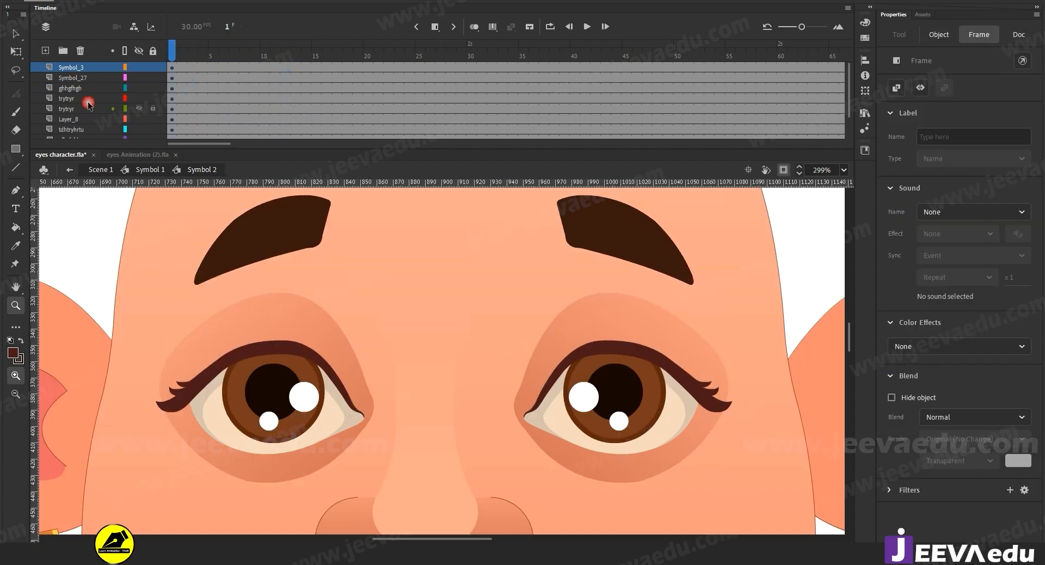
key("Return")
key("Return")
left_click_drag(329, 59, 276, 138)
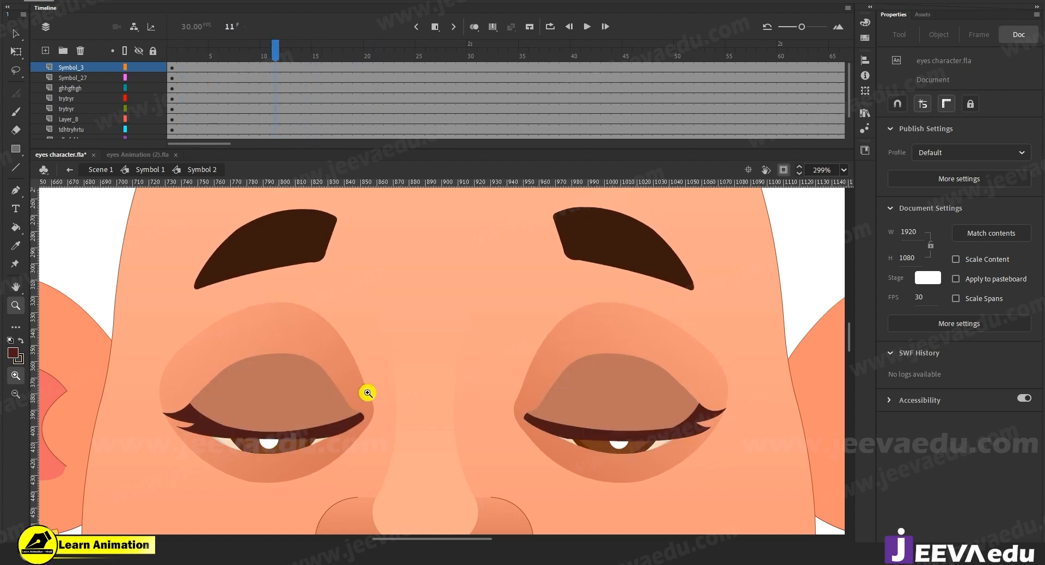
Step: Play the blink repeatedly with the character's whole head in view to check its overall timing
left_click(404, 410, "alt")
left_click(404, 409, "alt")
key("Return")
key("Return")
left_click_drag(387, 55, 334, 58)
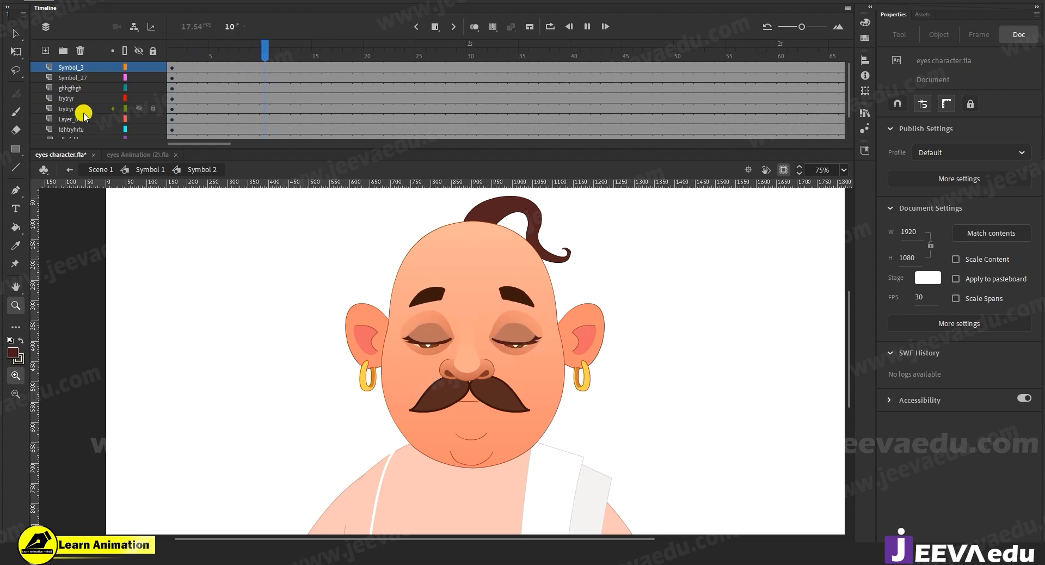
key("Return")
left_click_drag(451, 55, 170, 56)
key("Return")
left_click(323, 53)
key("Return")
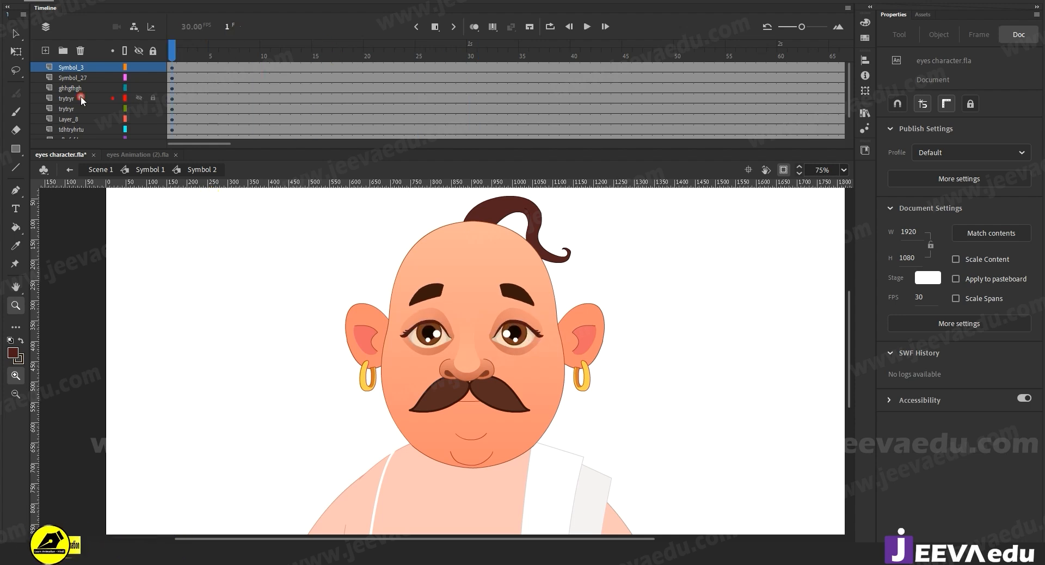
Step: Replay the blink in close-up on both eyes to check the finished eyelash motion
left_click(465, 339)
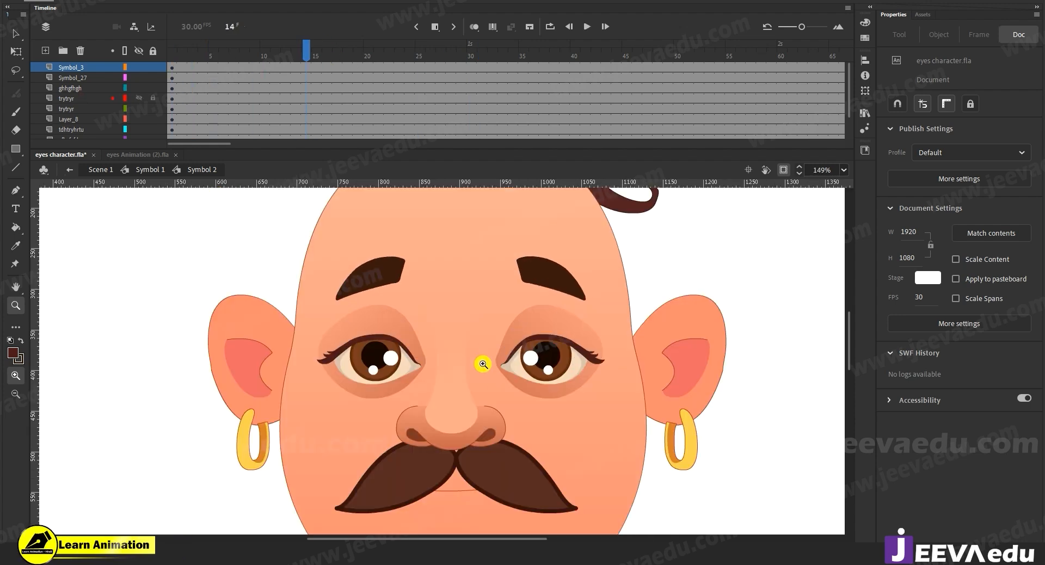
left_click(489, 350)
mouse_move(320, 84)
left_mouse_down()
mouse_move(196, 68)
mouse_move(174, 77)
mouse_move(257, 77)
mouse_move(217, 81)
mouse_move(329, 97)
left_mouse_up()
key("Return")
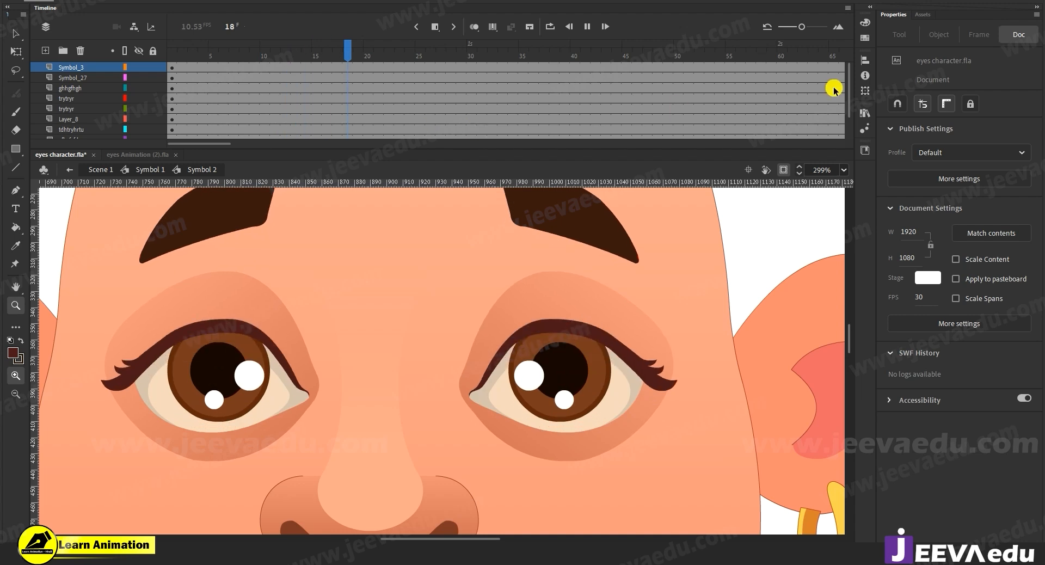
left_click(113, 118)
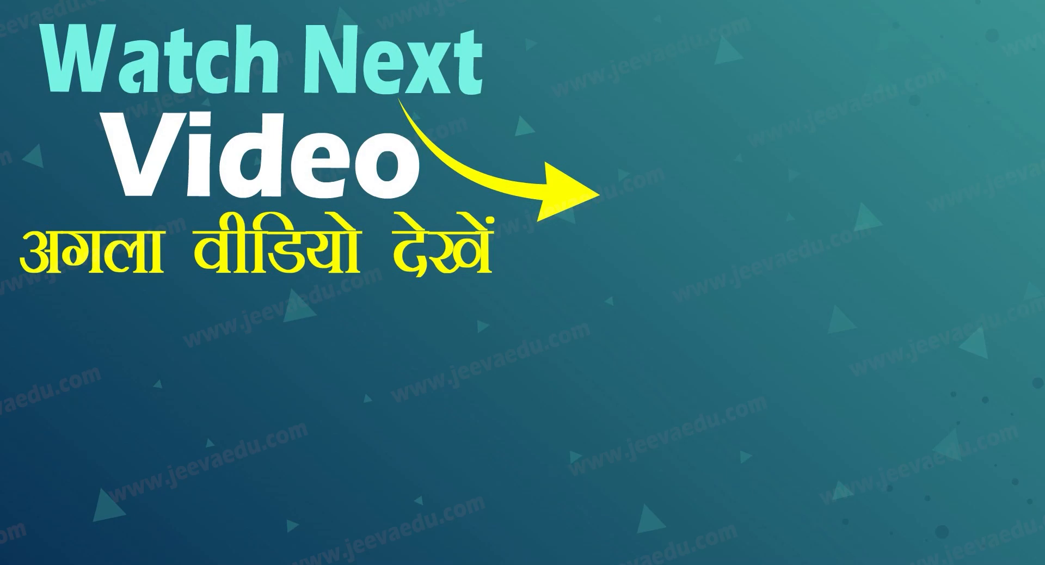